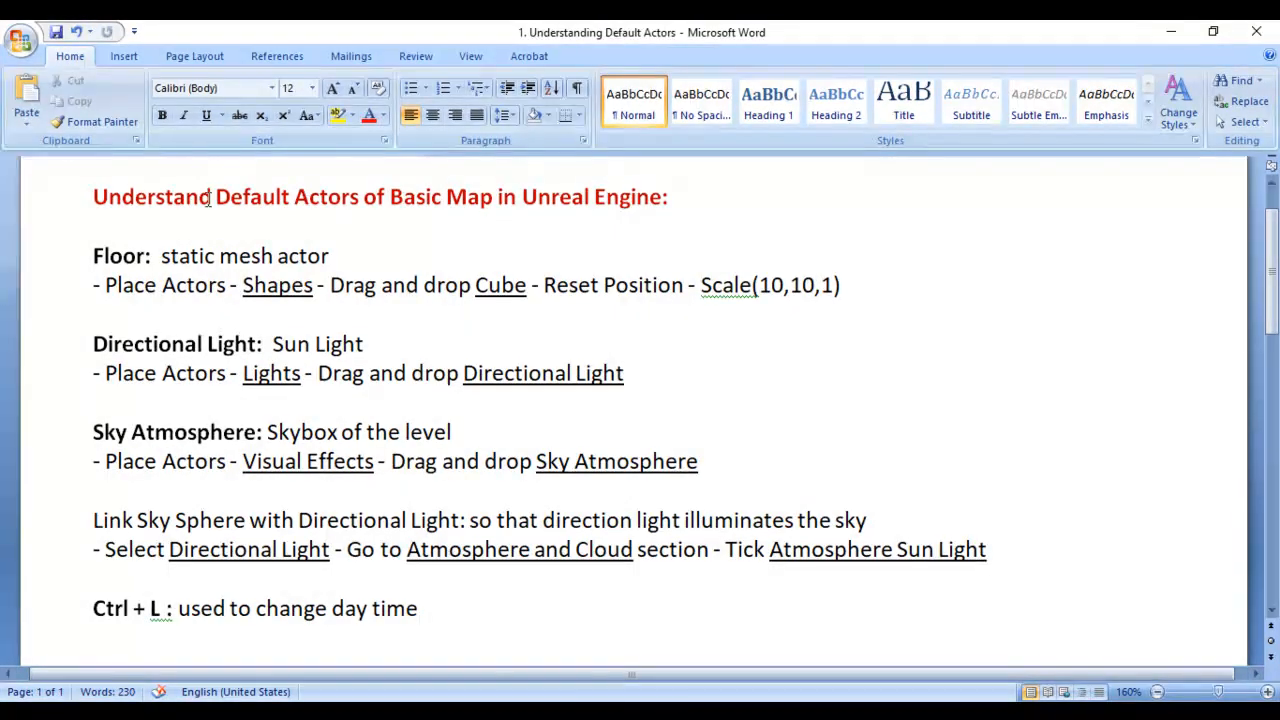
- Read the heading of the notes about the default actors of the Basic map
{"action": "left_click_drag", "start_coordinate": [214, 198], "coordinate": [663, 194]}
{"action": "left_click", "coordinate": [706, 220]}
{"action": "left_click_drag", "start_coordinate": [216, 197], "coordinate": [362, 198]}
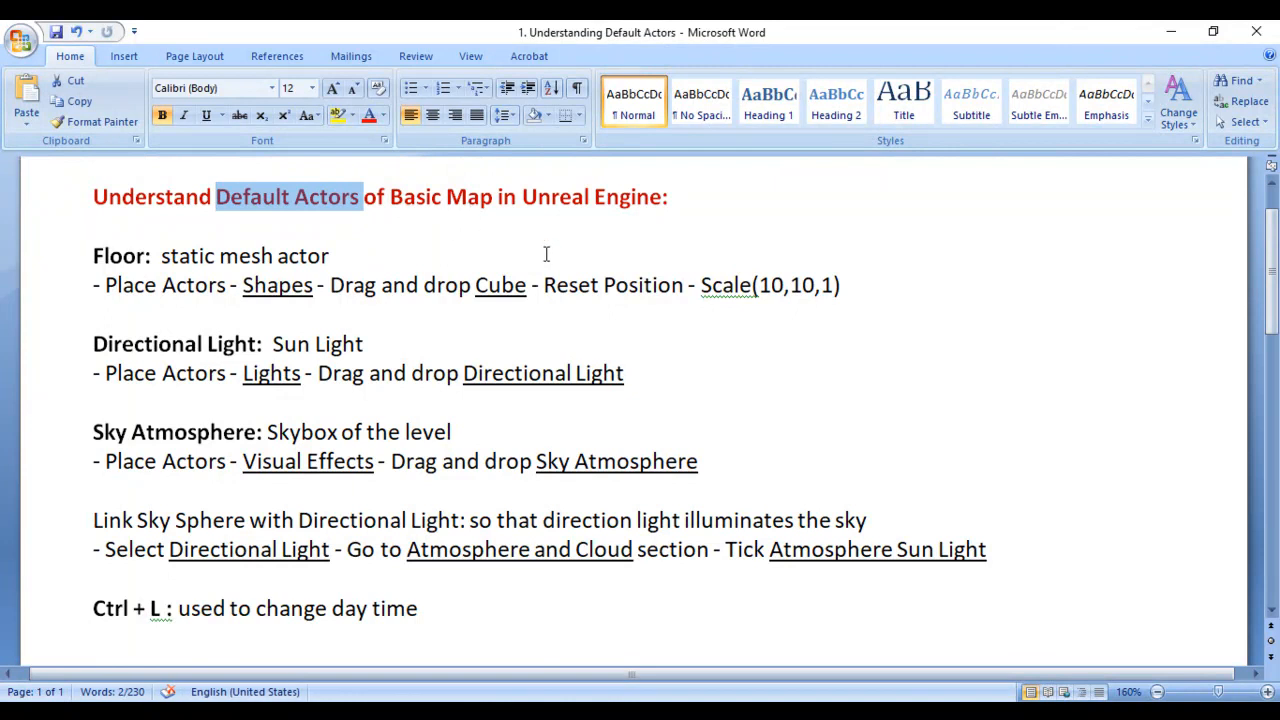
{"action": "left_click", "coordinate": [520, 257]}
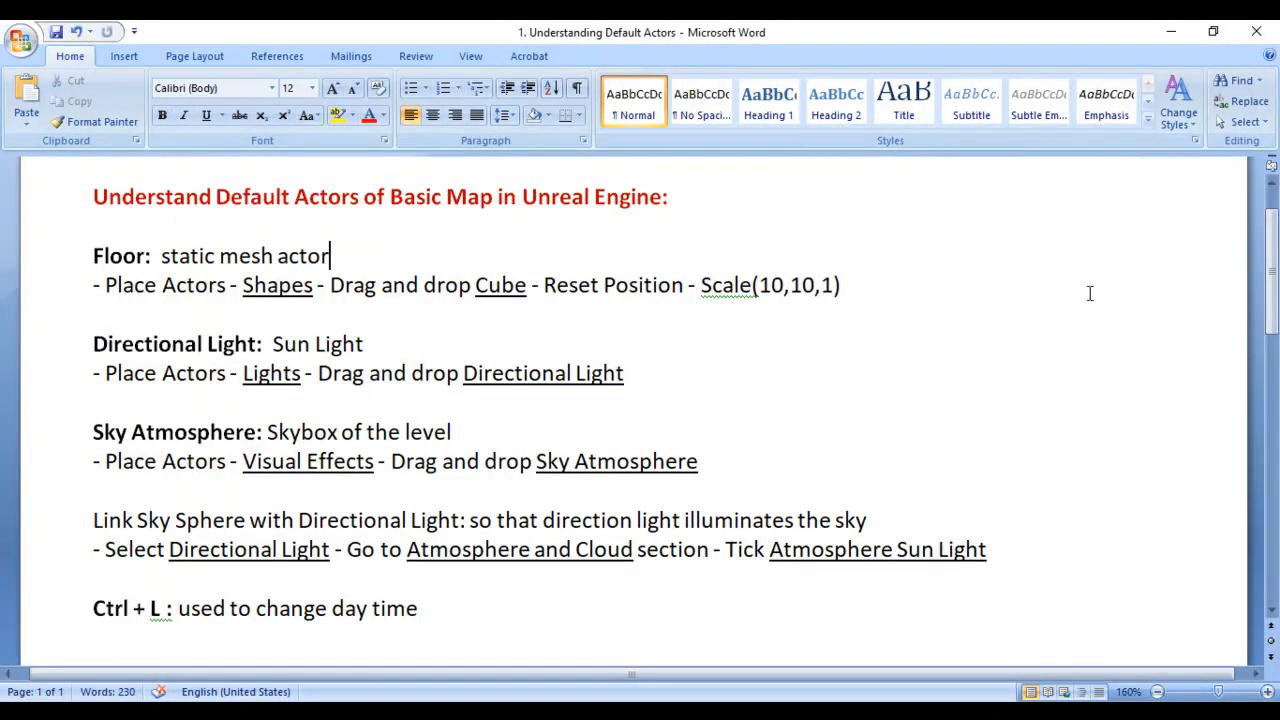
- Switch to Unreal Engine and create a Blank games project named MyProject, keeping the default project settings
{"action": "left_click", "coordinate": [1171, 32]}
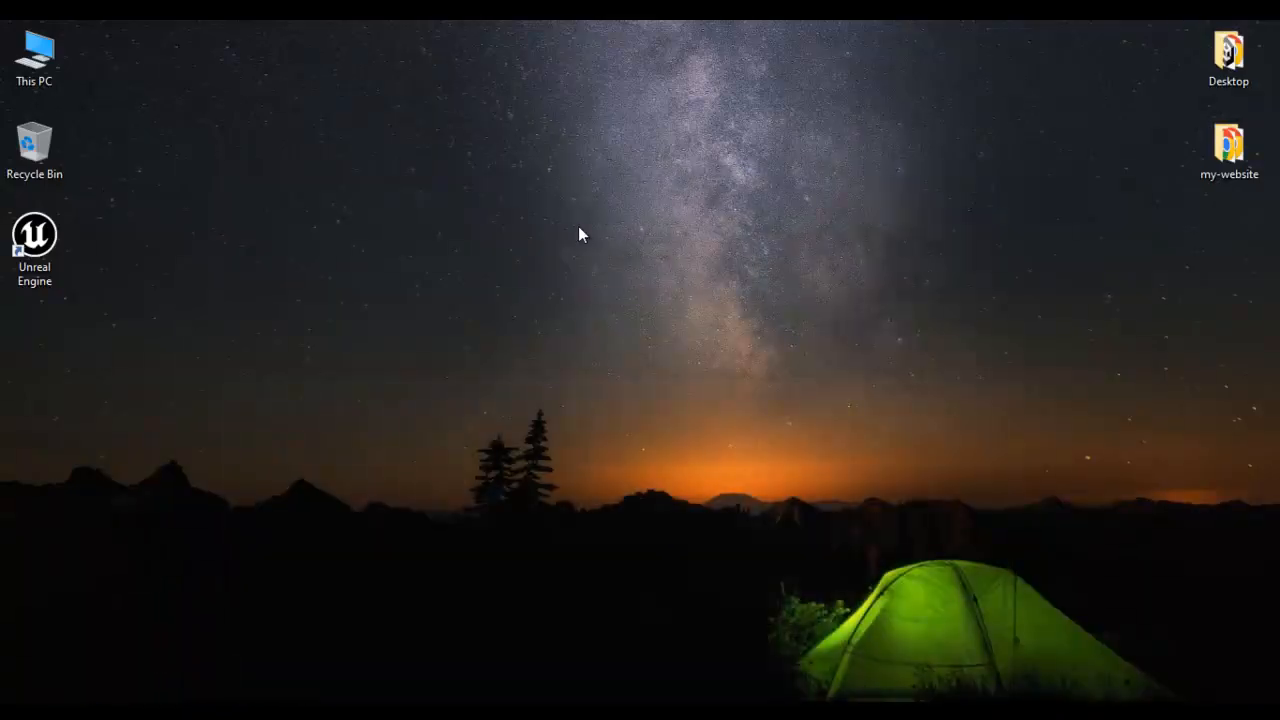
{"action": "double_click", "coordinate": [46, 240]}
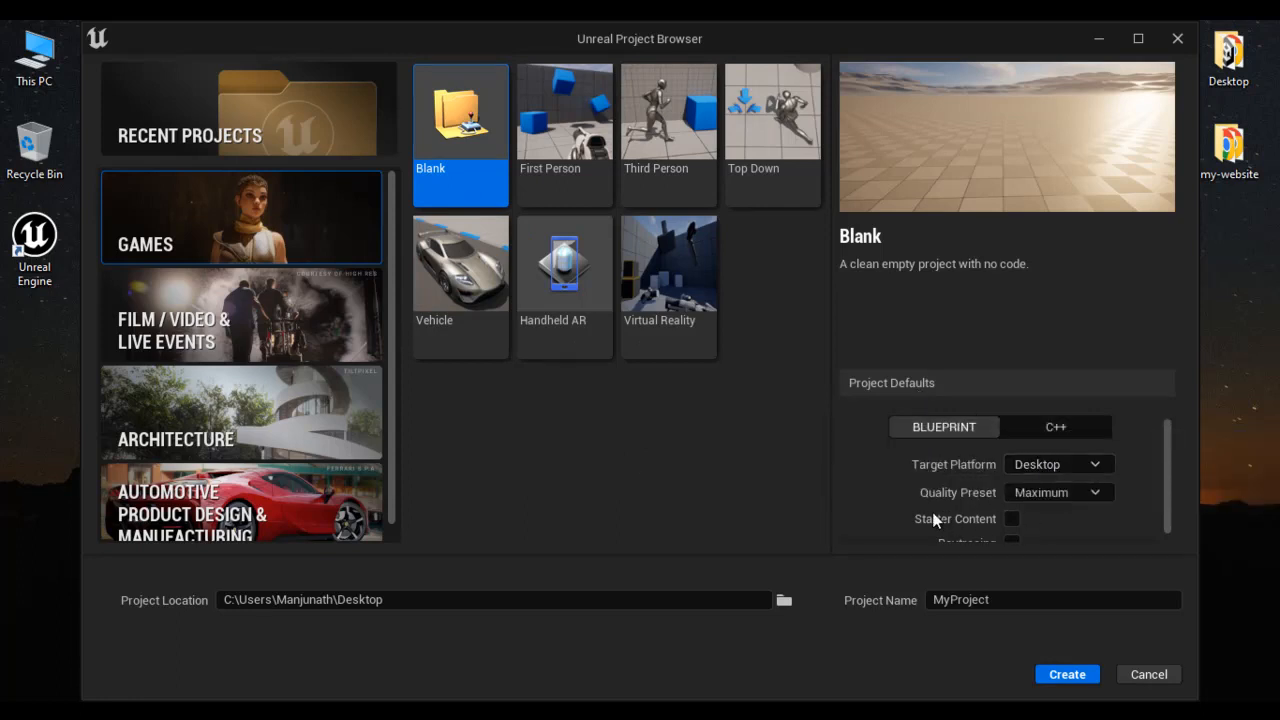
{"action": "scroll", "coordinate": [1089, 503], "scroll_direction": "down", "scroll_amount": 1}
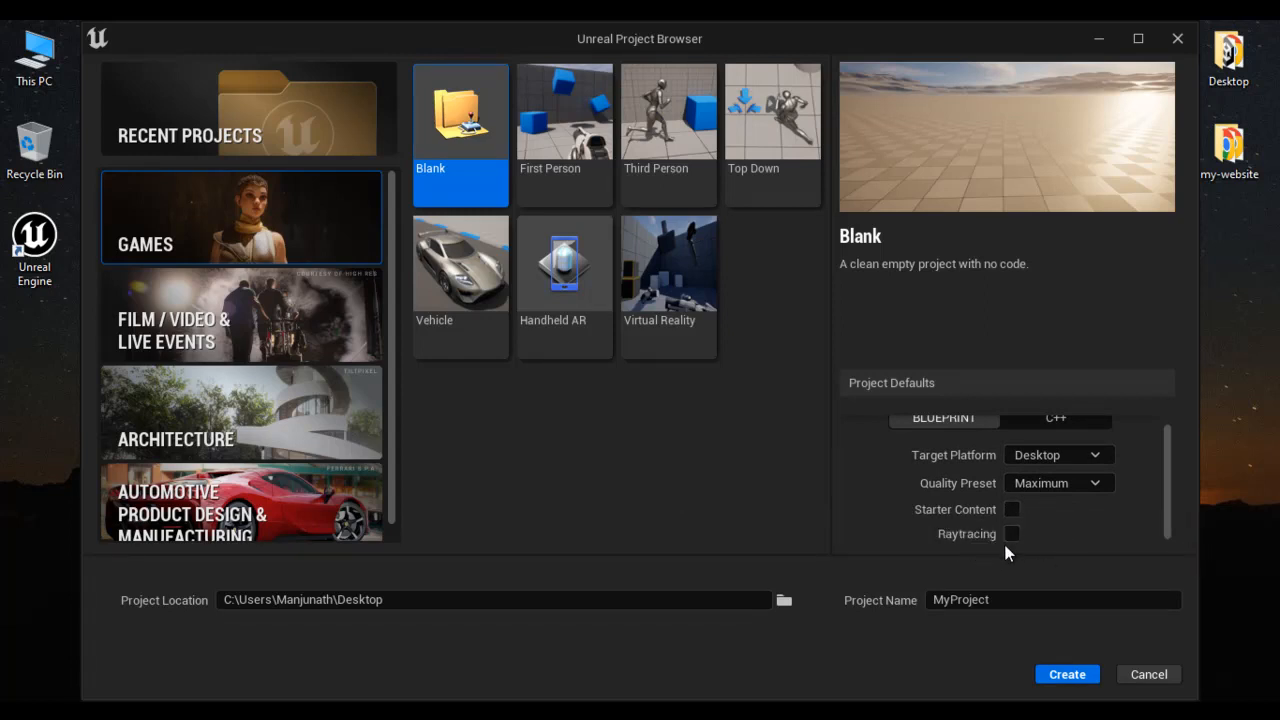
{"action": "left_click", "coordinate": [944, 600]}
{"action": "left_click", "coordinate": [1095, 684]}
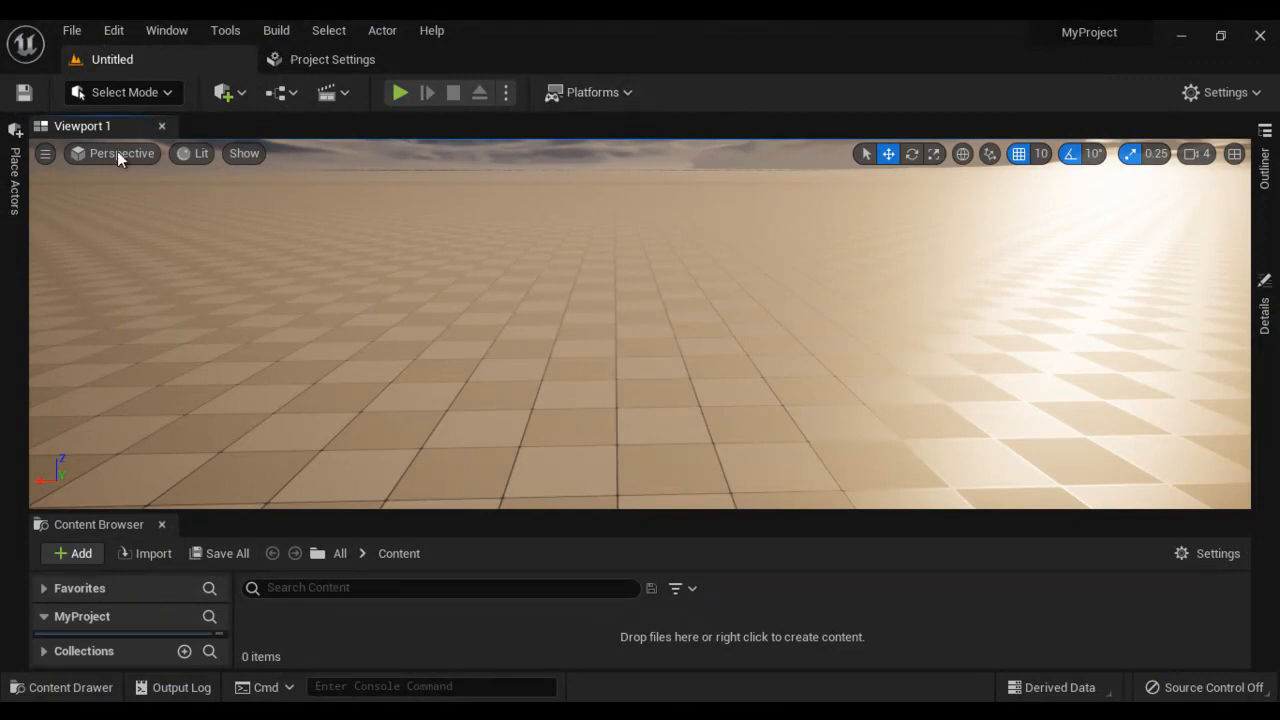
- Create a new level from the Basic template
{"action": "left_click", "coordinate": [72, 31]}
{"action": "left_click", "coordinate": [159, 83]}
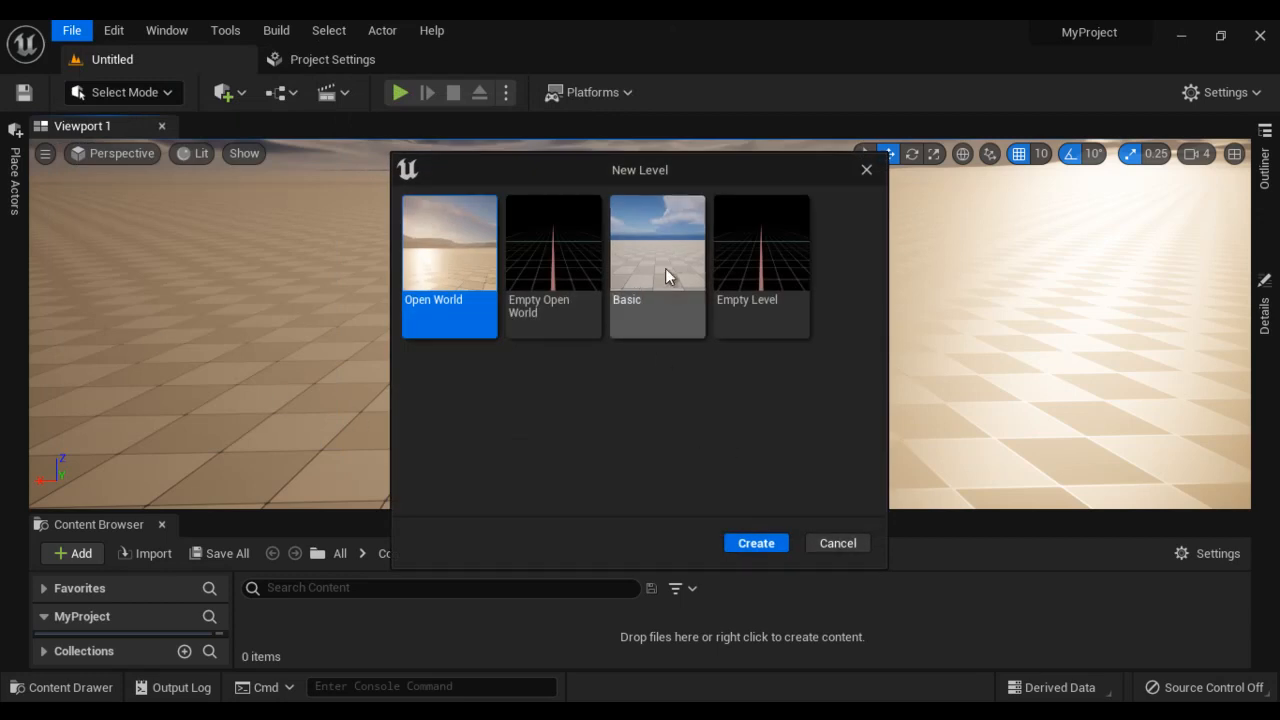
{"action": "left_click", "coordinate": [669, 274]}
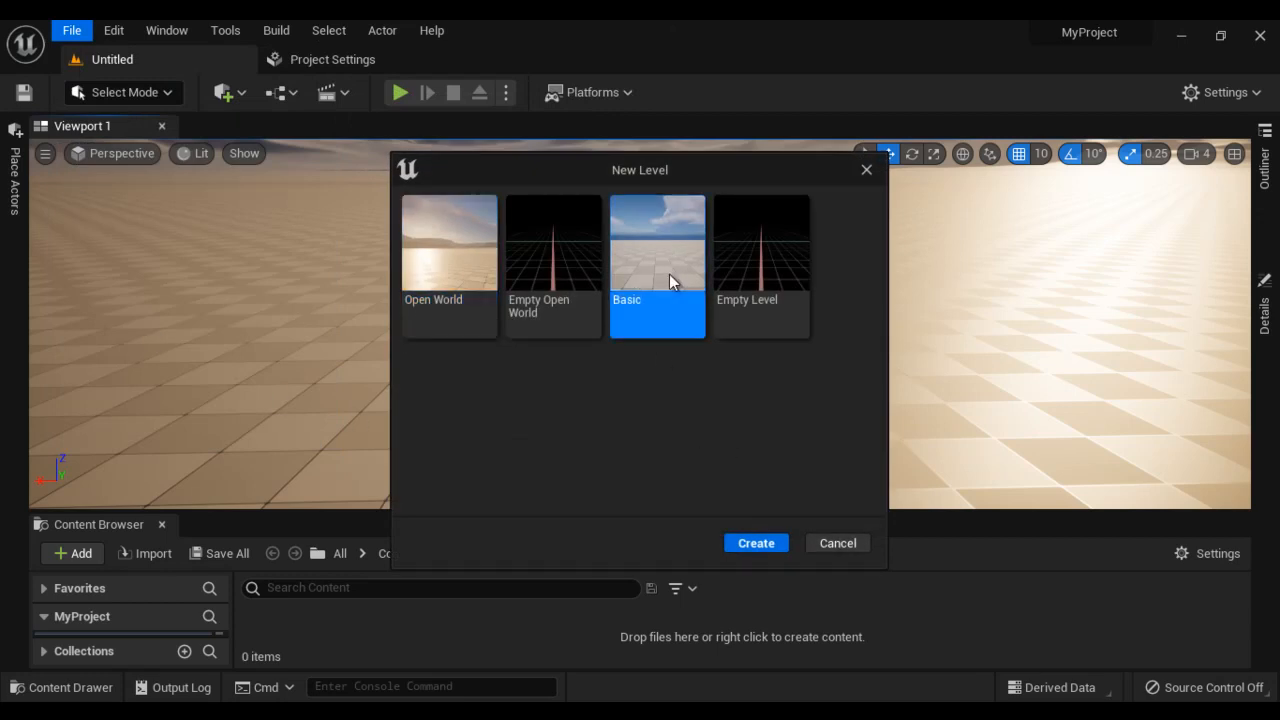
{"action": "left_click", "coordinate": [744, 543]}
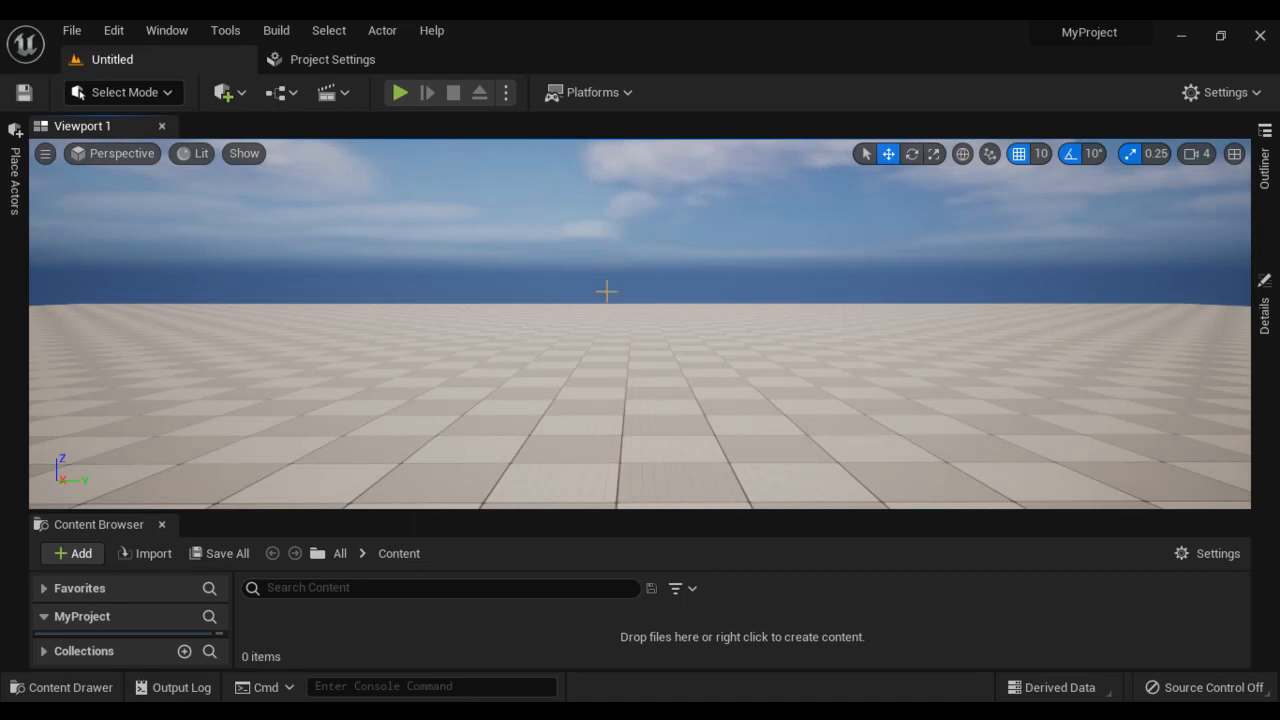
- Save the current level as Level1 in a new folder named Levels inside the Content folder
{"action": "left_click_drag", "start_coordinate": [320, 514], "coordinate": [320, 456]}
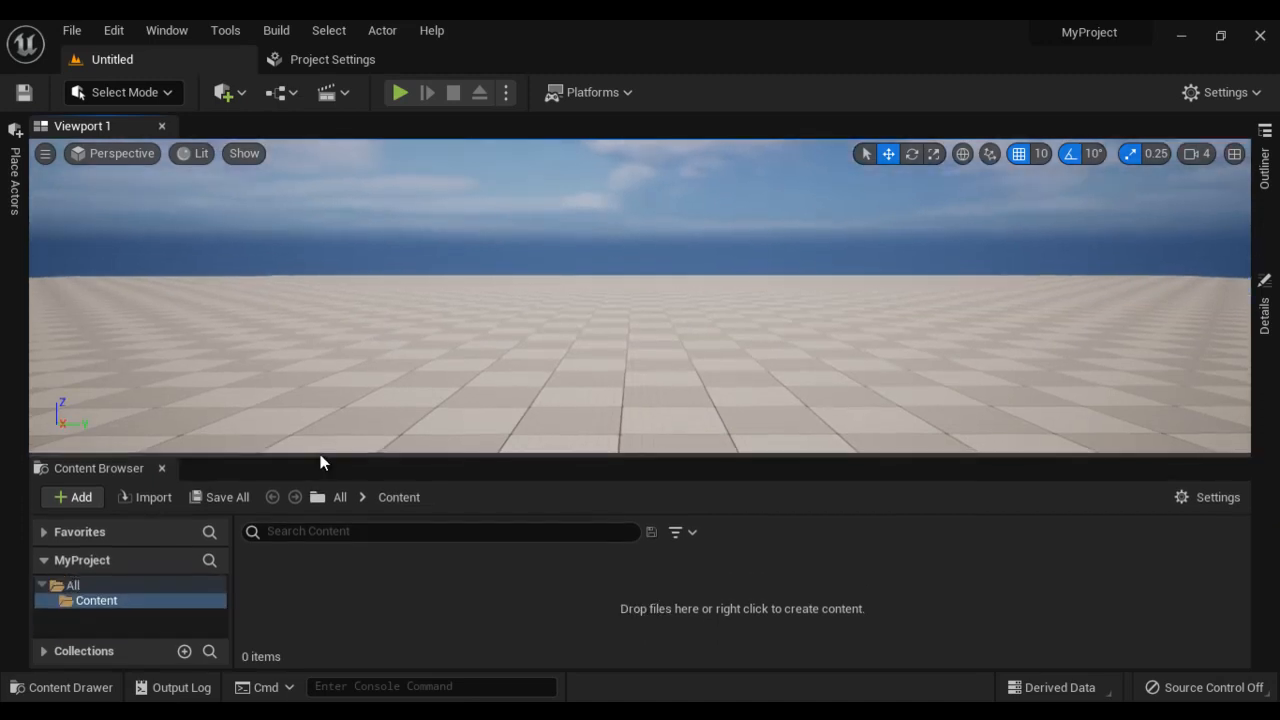
{"action": "left_click", "coordinate": [71, 33]}
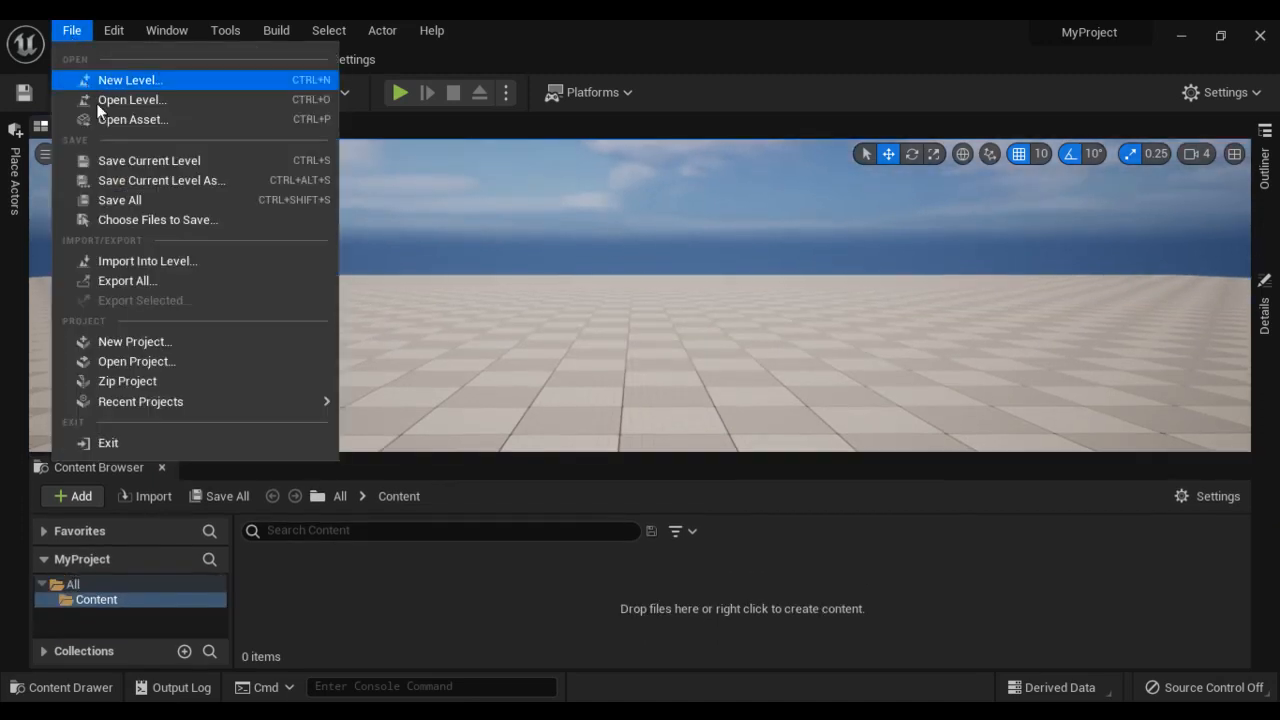
{"action": "left_click", "coordinate": [163, 181]}
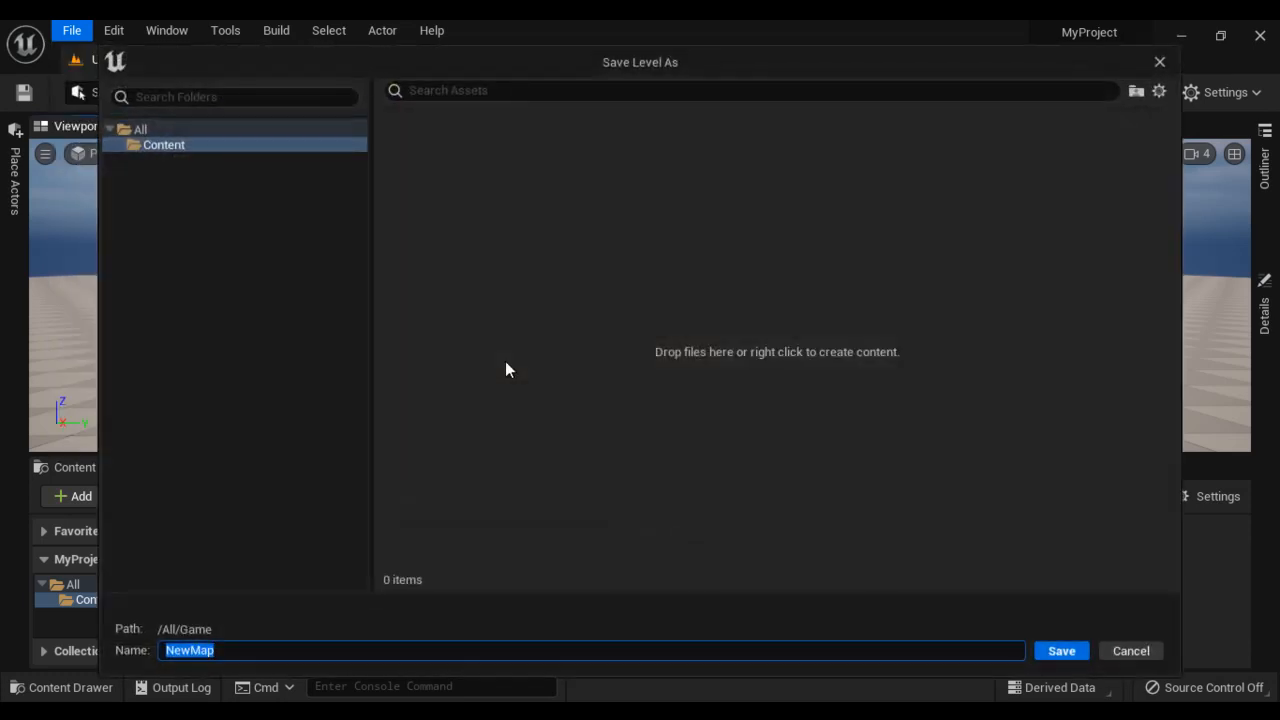
{"action": "type", "text": "Level2"}
{"action": "key", "text": "BackSpace"}
{"action": "type", "text": "1"}
{"action": "right_click", "coordinate": [175, 150]}
{"action": "left_click", "coordinate": [234, 188]}
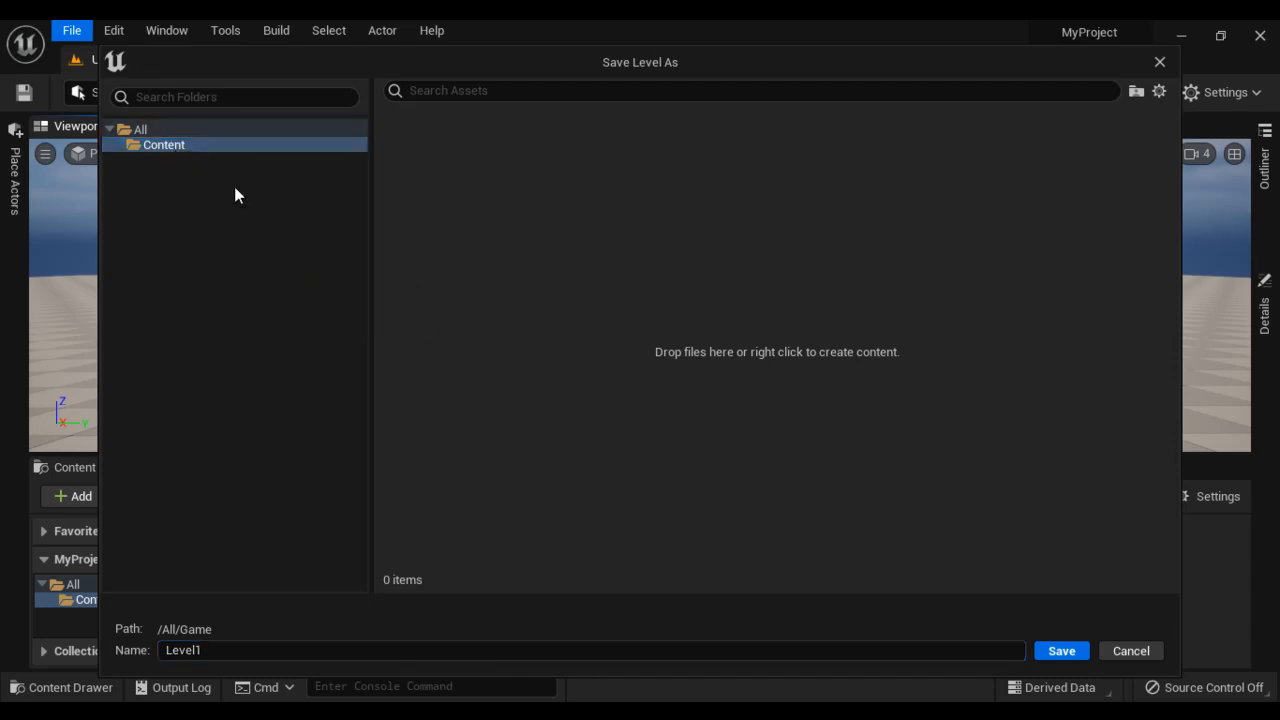
{"action": "type", "text": "Levels"}
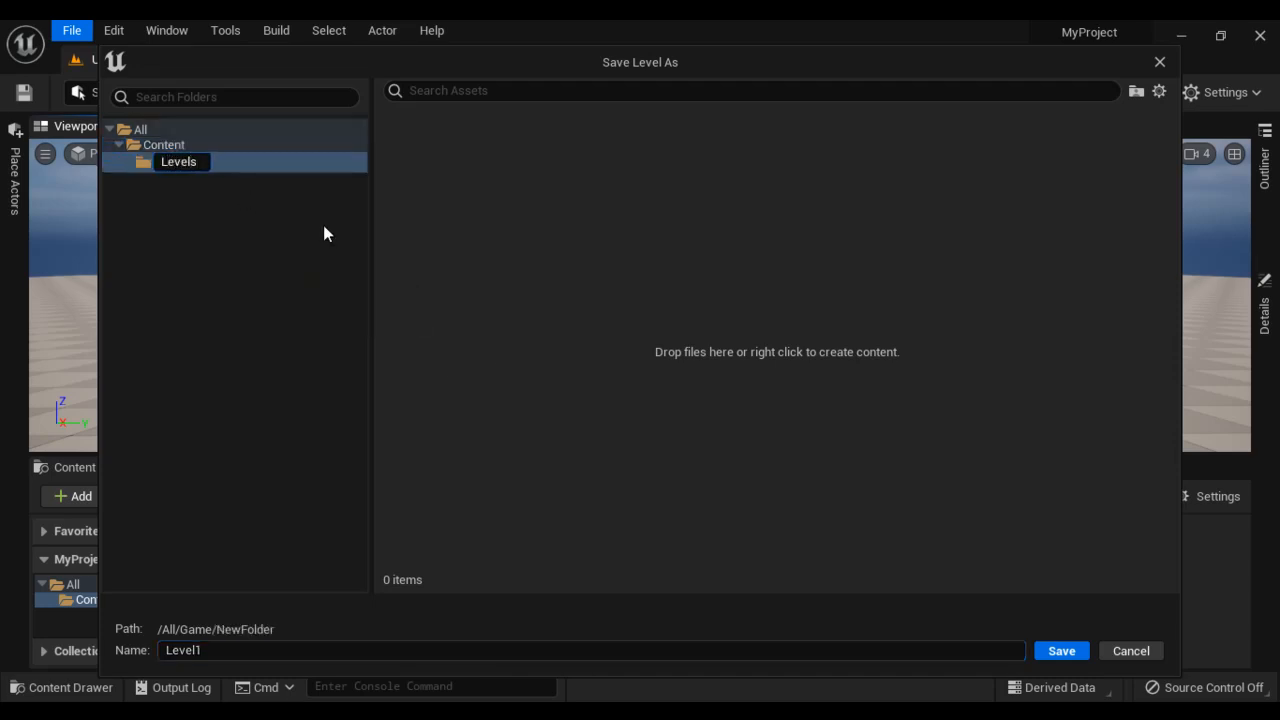
{"action": "key", "text": "Return"}
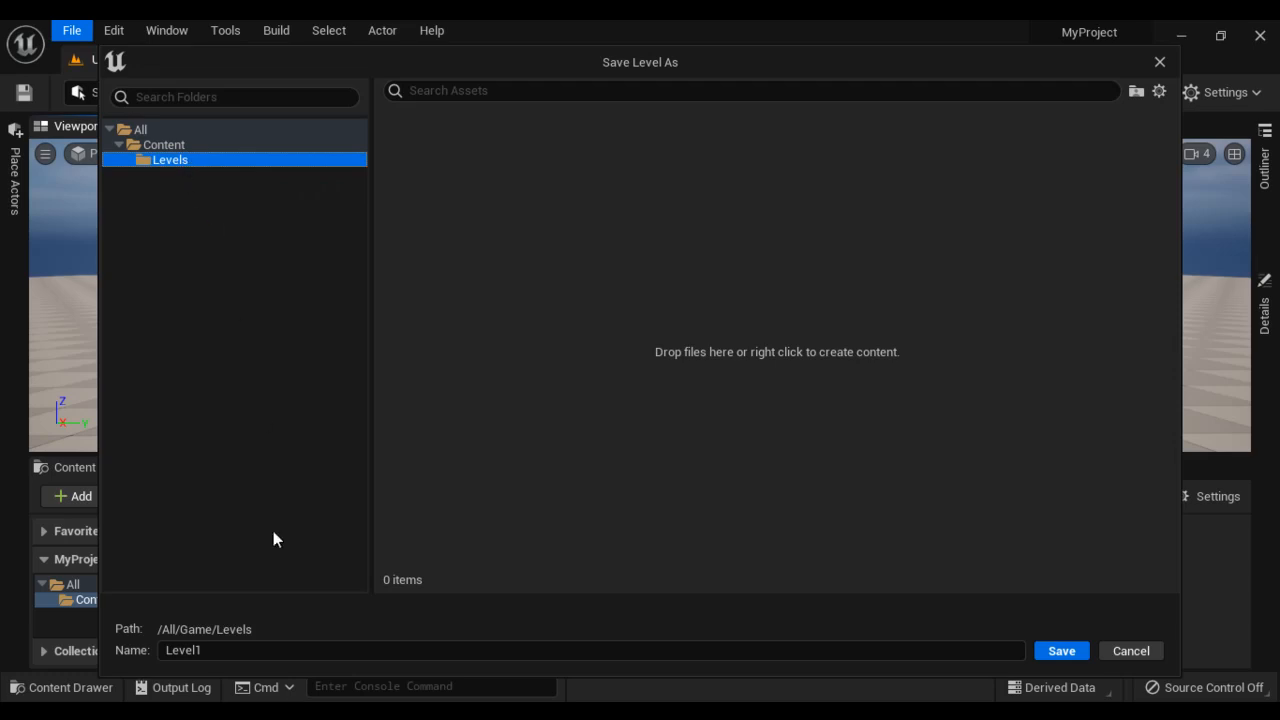
{"action": "left_click", "coordinate": [1066, 654]}
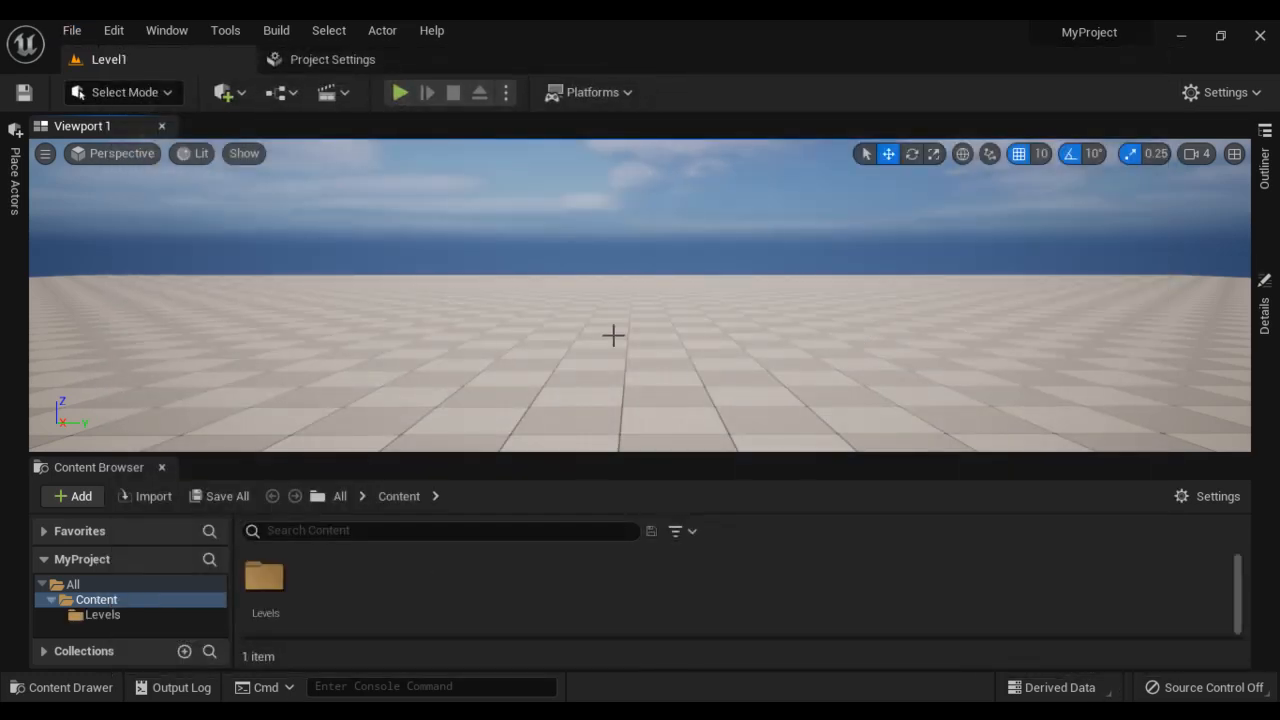
- Examine the default actors of Level1 in the Outliner, including the Floor and each actor in the Lighting folder
{"action": "scroll", "coordinate": [612, 336], "scroll_direction": "down", "scroll_amount": 3}
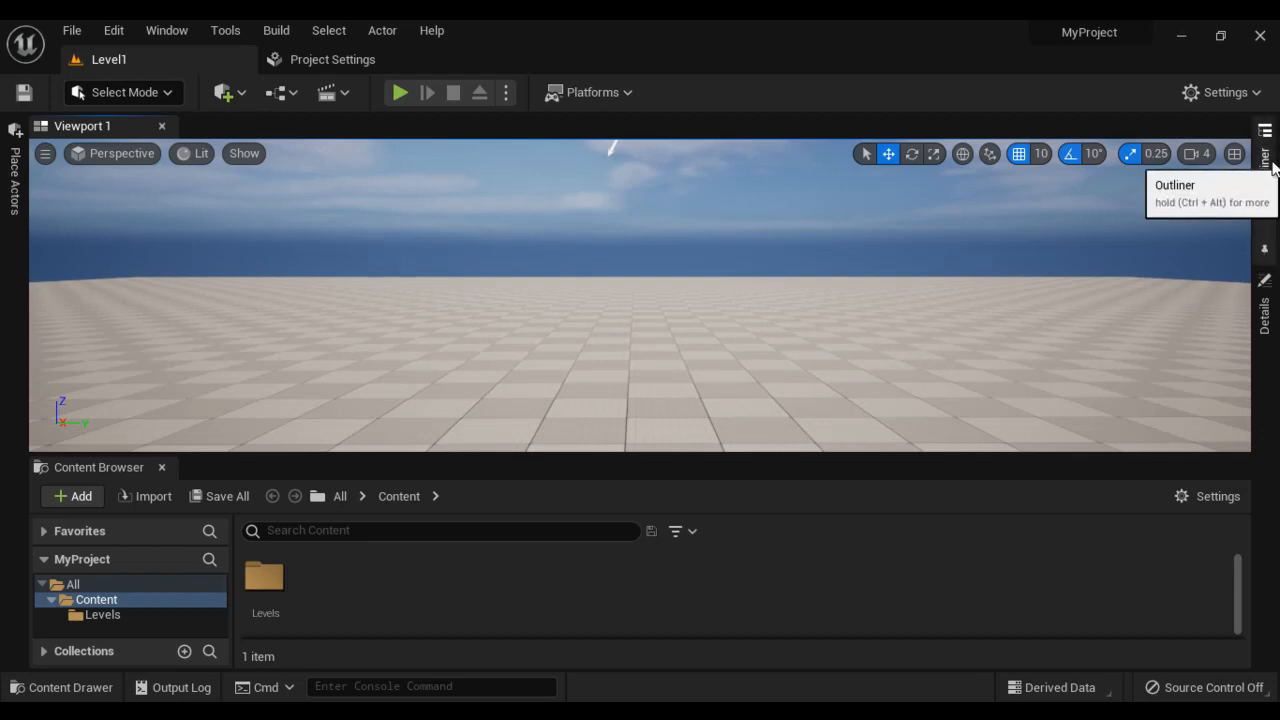
{"action": "left_click", "coordinate": [1264, 160]}
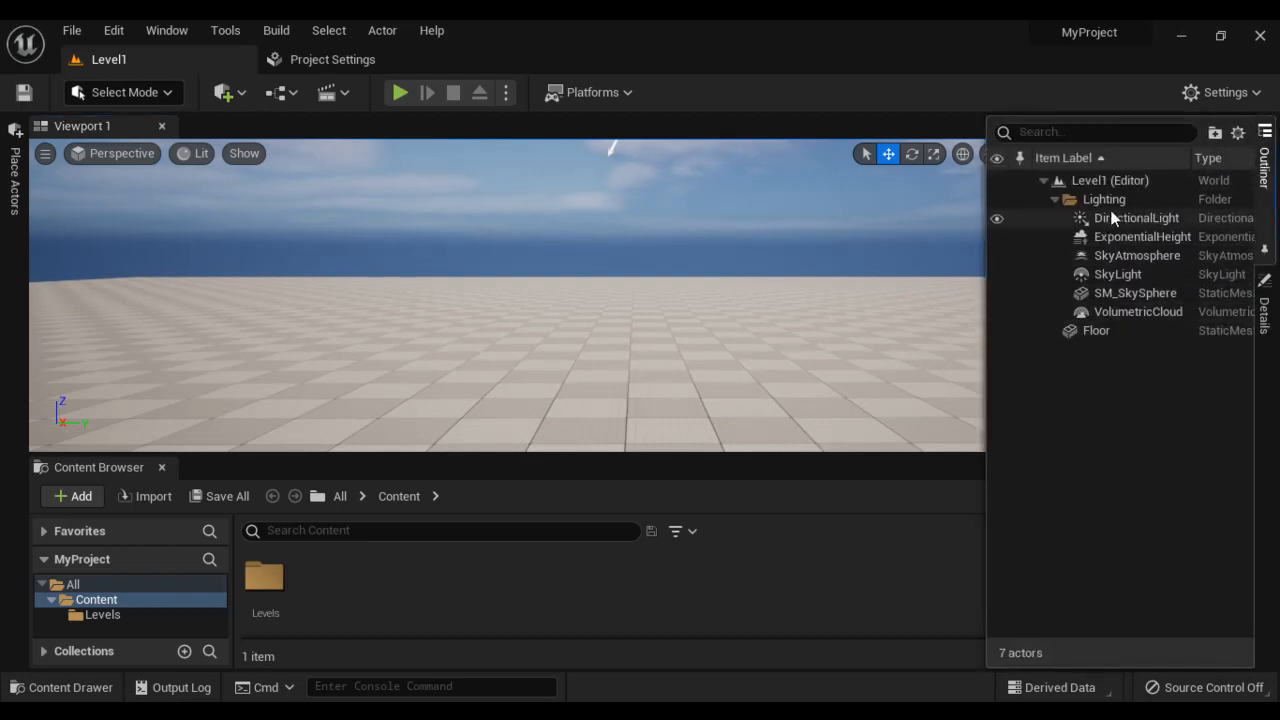
{"action": "left_click", "coordinate": [1092, 335]}
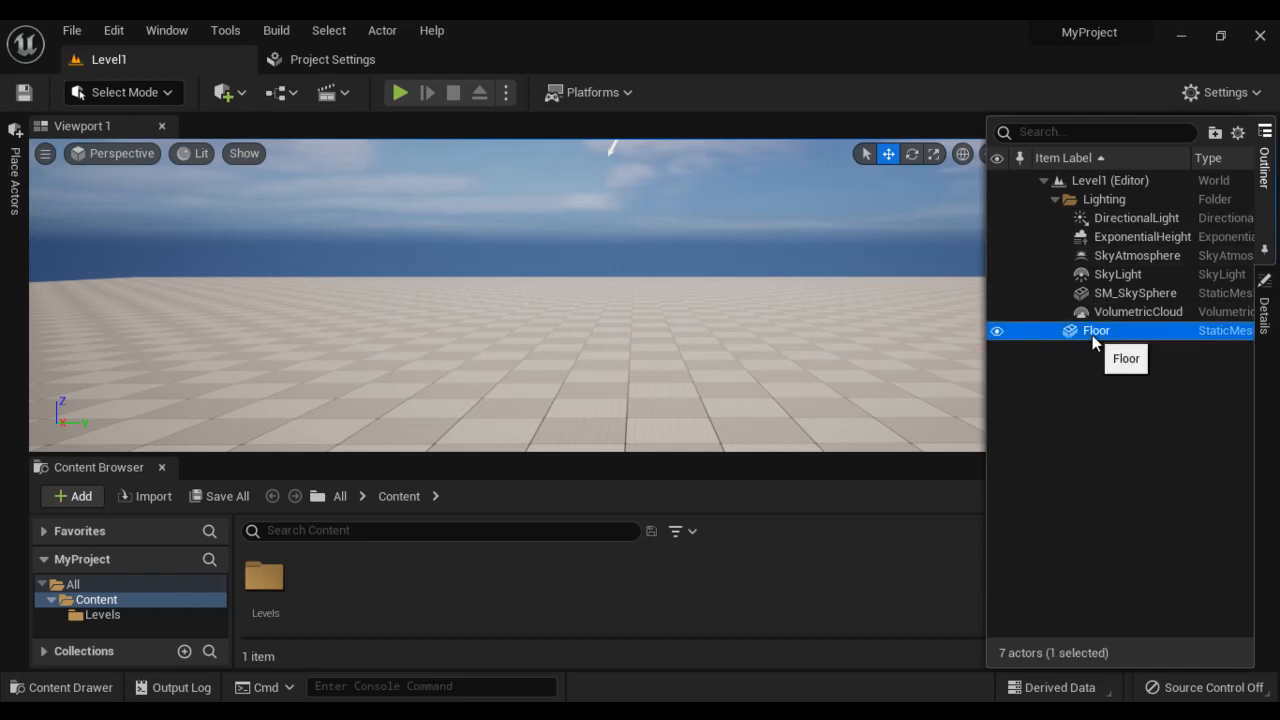
{"action": "left_click", "coordinate": [1133, 220]}
{"action": "left_click", "coordinate": [1138, 238]}
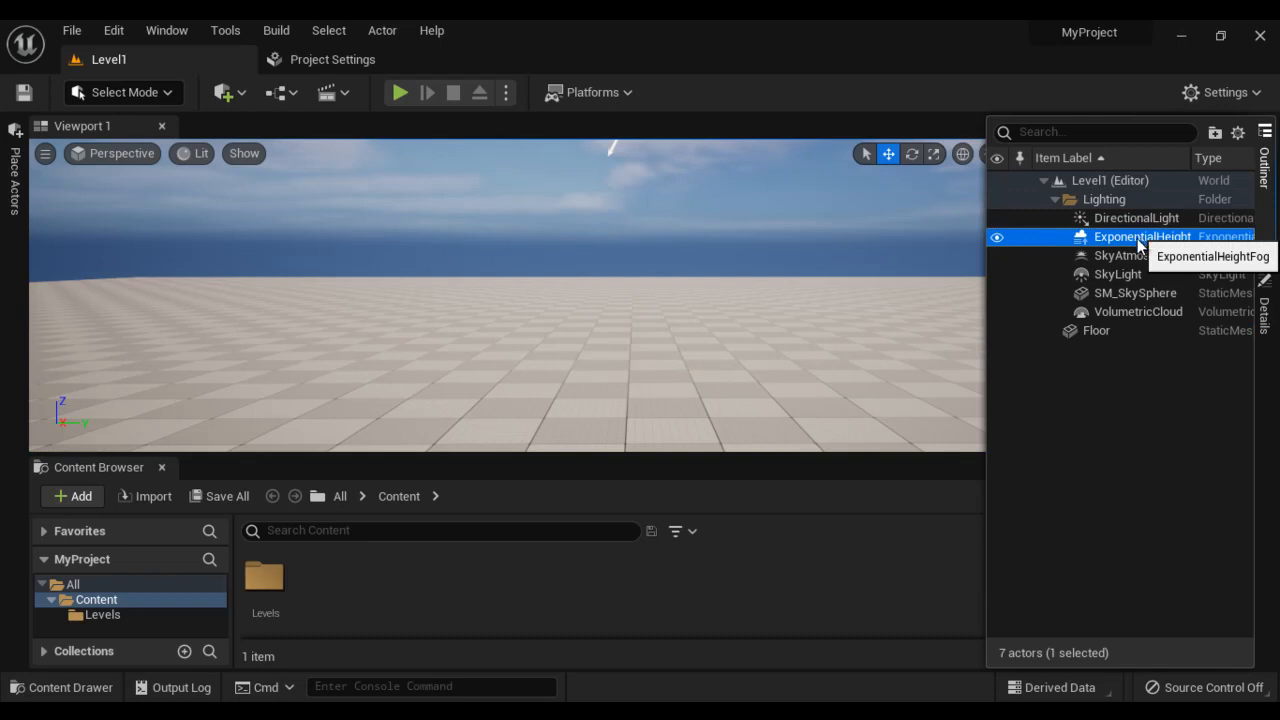
{"action": "left_click", "coordinate": [1140, 257]}
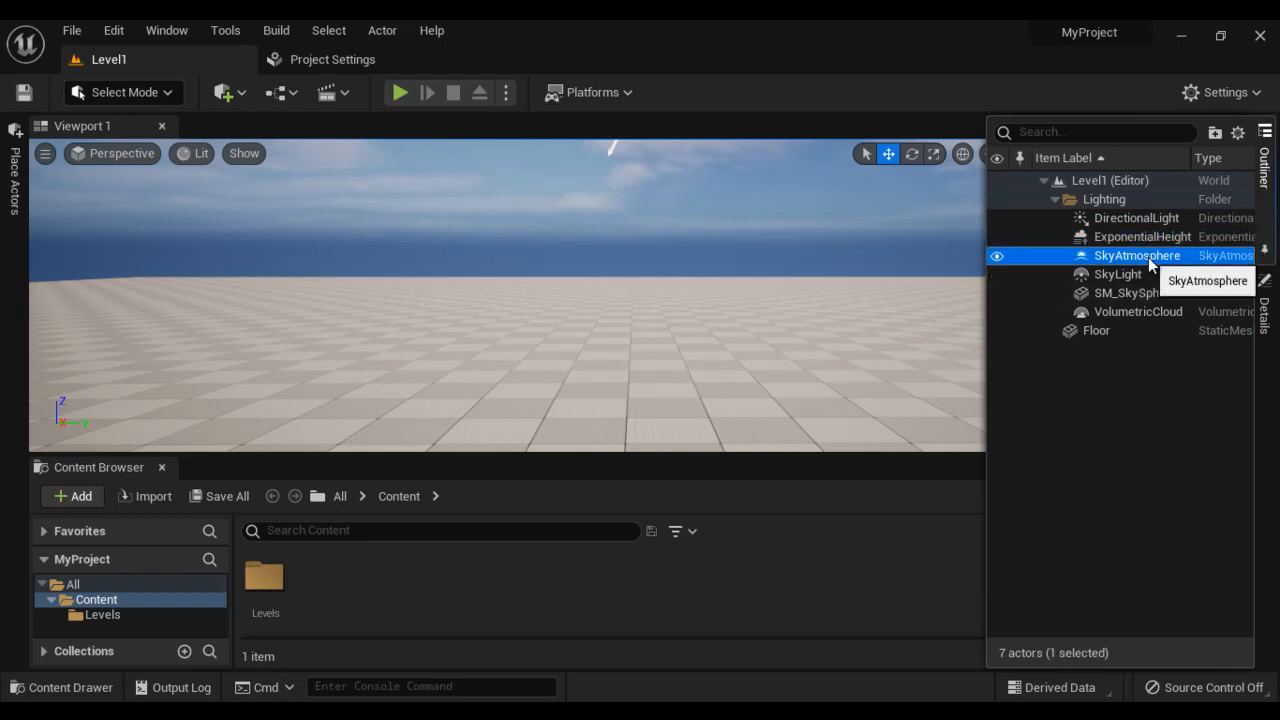
{"action": "left_click", "coordinate": [1128, 276]}
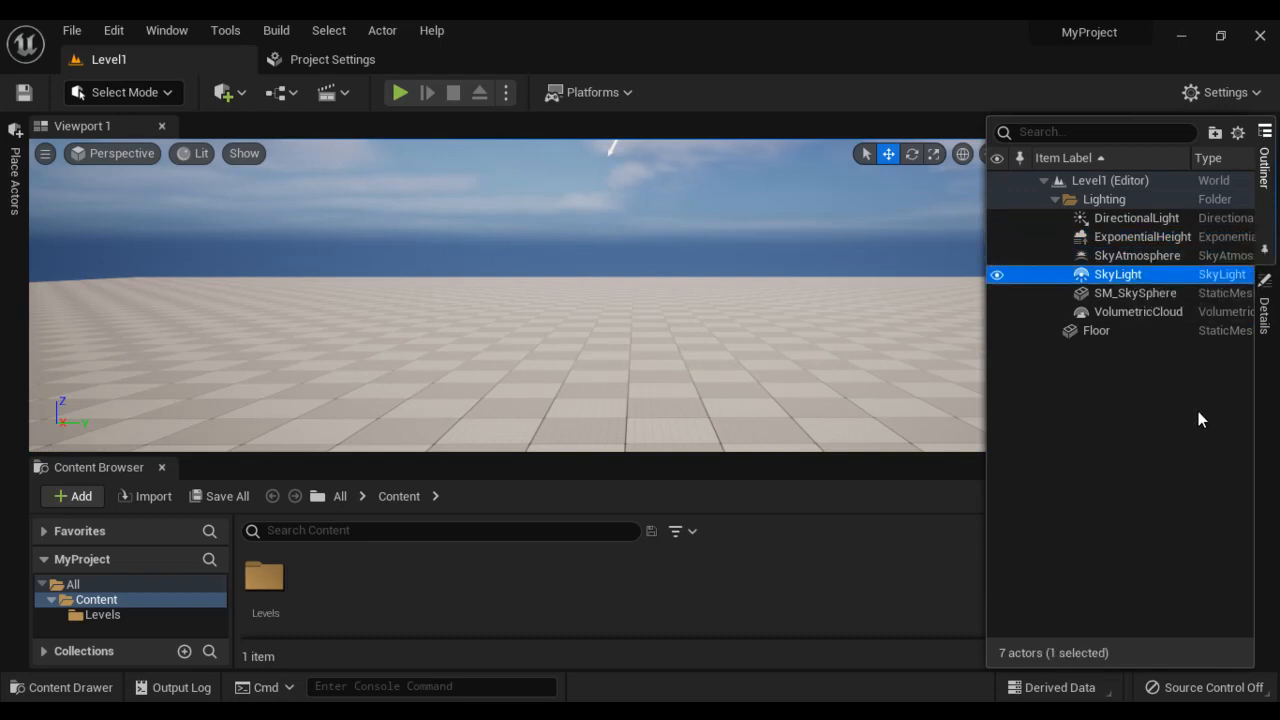
{"action": "left_click", "coordinate": [1131, 294]}
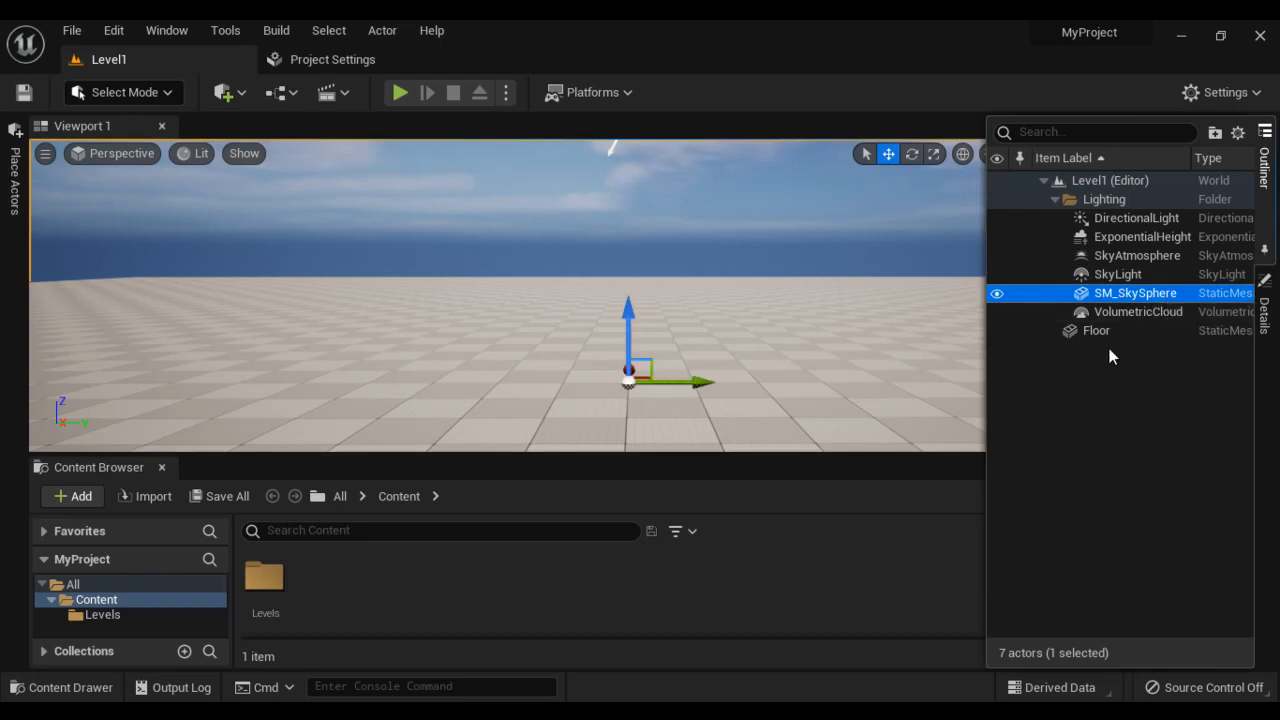
{"action": "left_click", "coordinate": [1140, 312]}
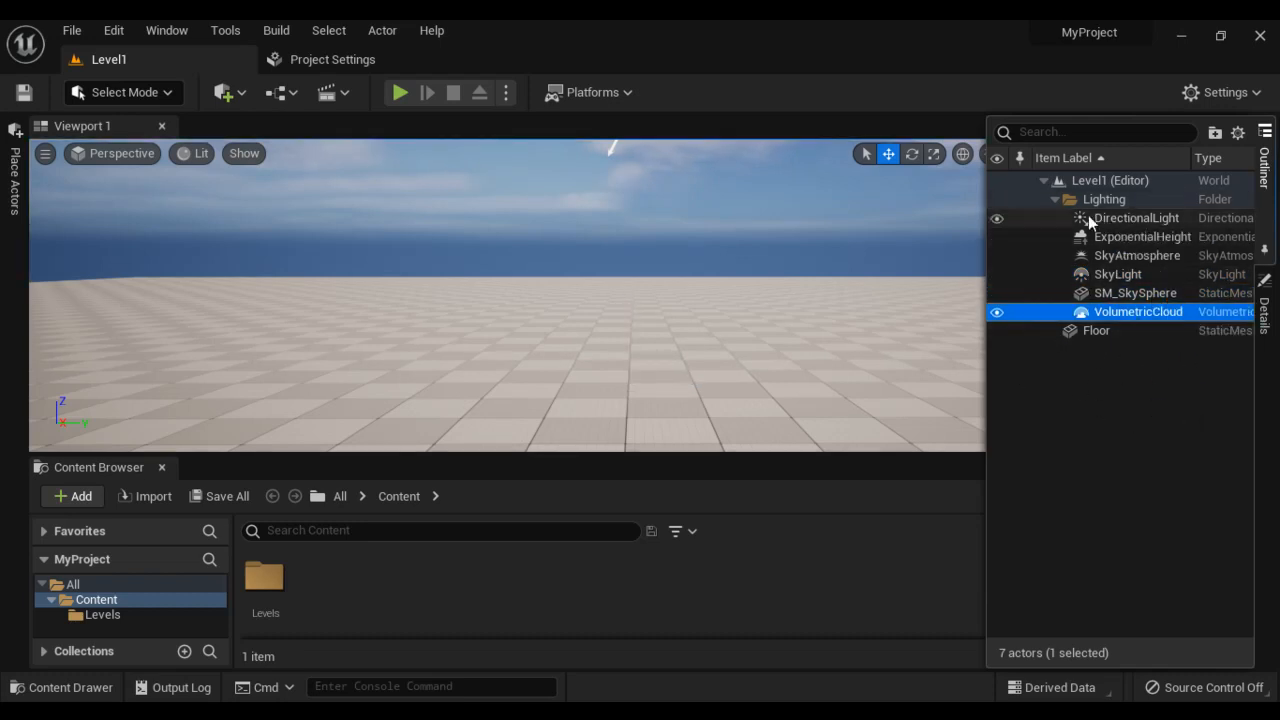
{"action": "left_click", "coordinate": [1113, 428]}
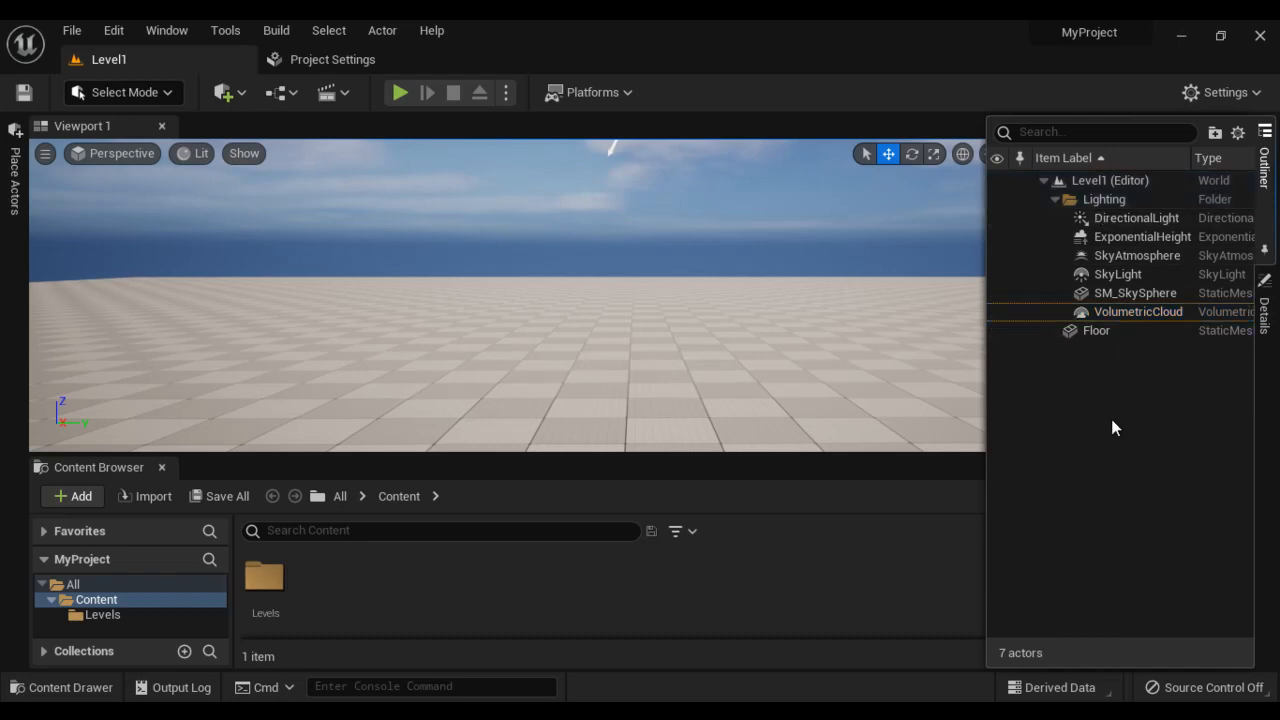
- Create a new level from the Empty Level template
{"action": "left_click", "coordinate": [74, 32]}
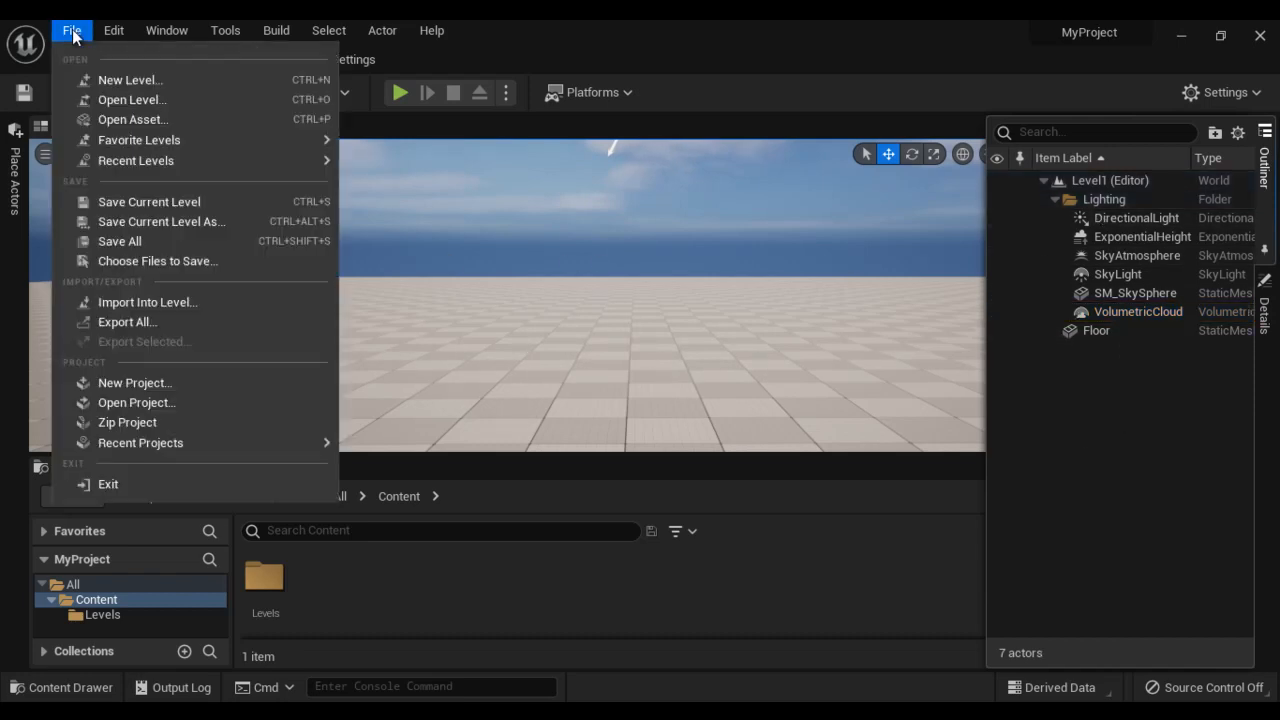
{"action": "left_click", "coordinate": [104, 82]}
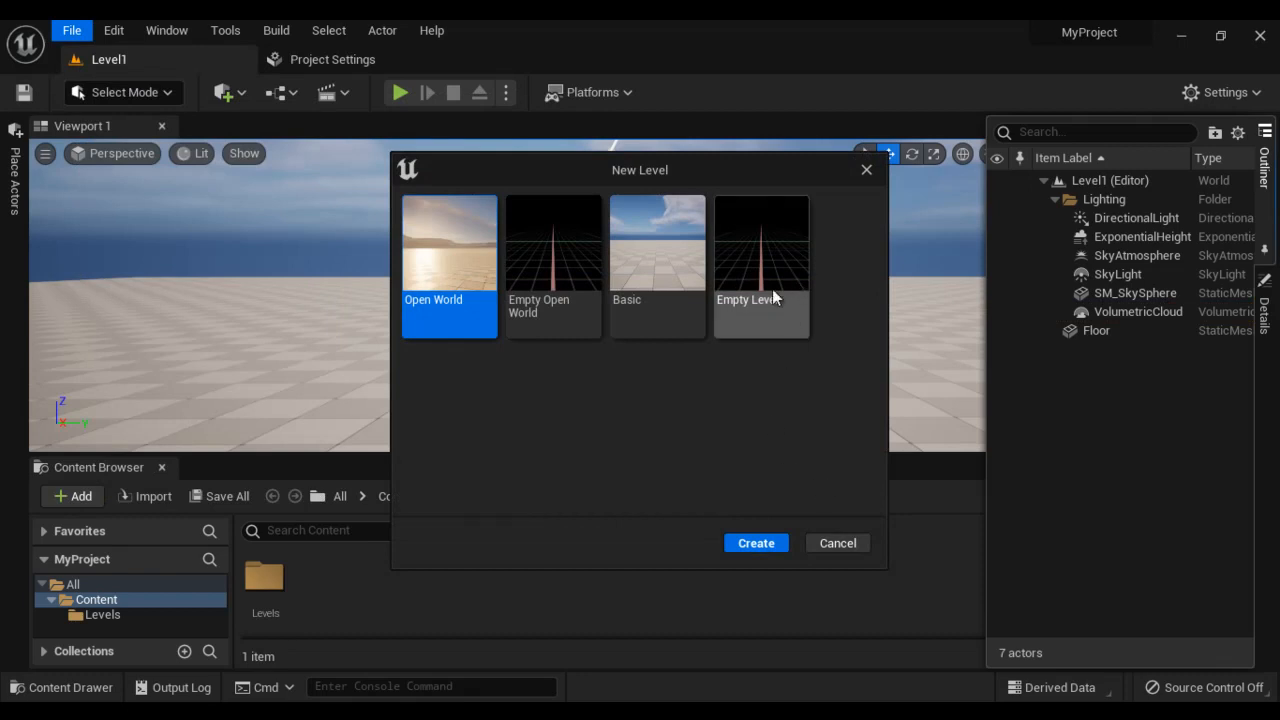
{"action": "left_click", "coordinate": [783, 298]}
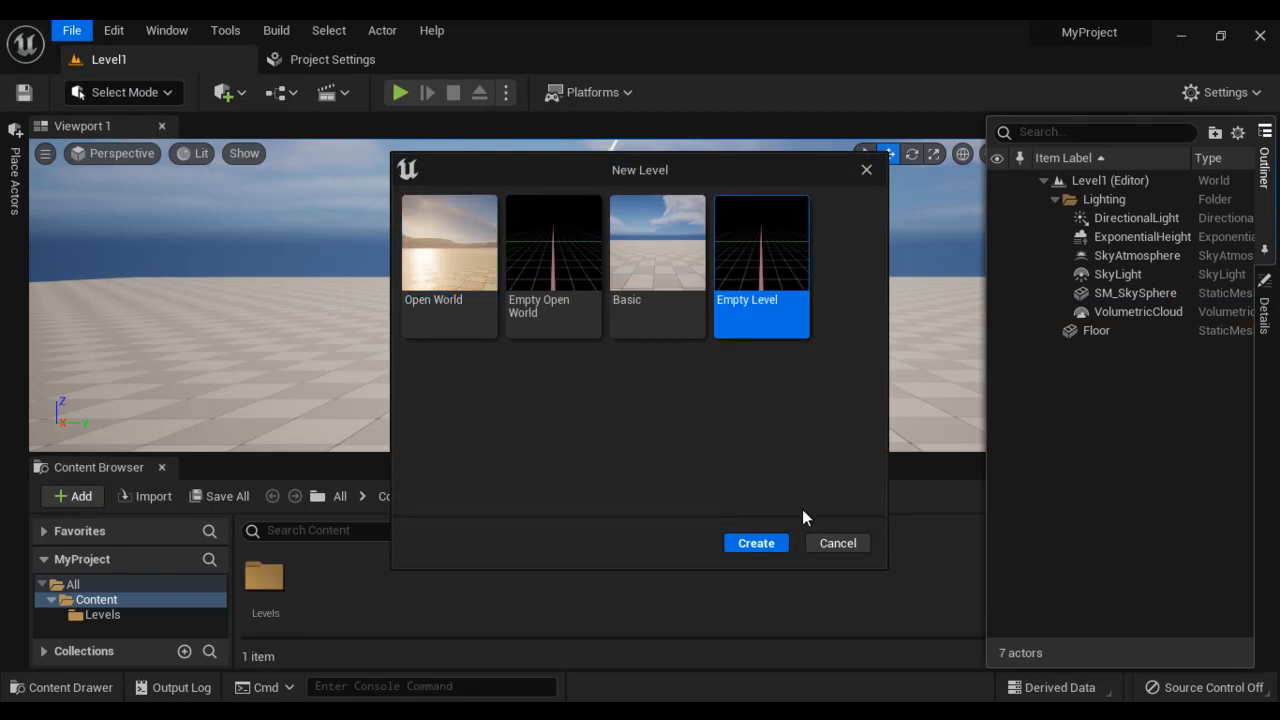
{"action": "left_click", "coordinate": [756, 543]}
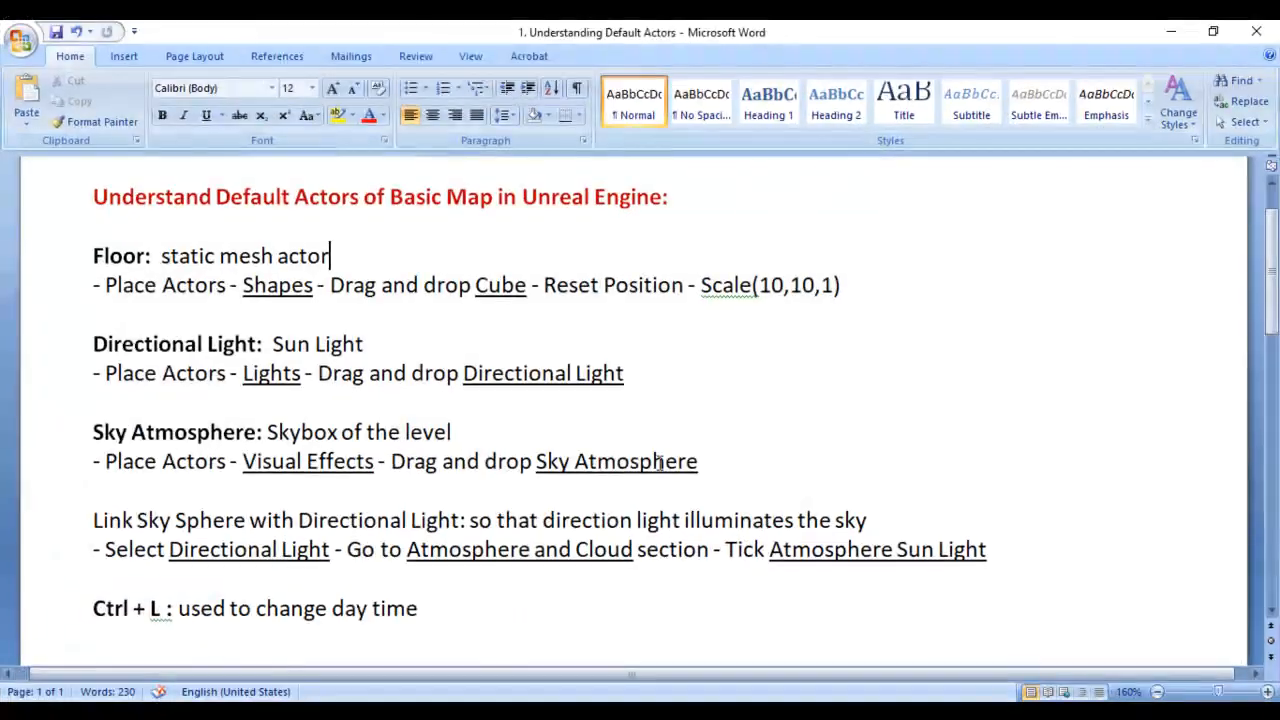
- Review the Floor section of the Word notes, covering the actor type, Cube placement, position reset and scale
{"action": "left_click_drag", "start_coordinate": [95, 258], "coordinate": [930, 290]}
{"action": "left_click", "coordinate": [106, 305]}
{"action": "left_click", "coordinate": [297, 344]}
{"action": "left_click", "coordinate": [421, 320]}
{"action": "left_click", "coordinate": [623, 320]}
{"action": "left_click", "coordinate": [690, 318]}
{"action": "left_click", "coordinate": [930, 290]}
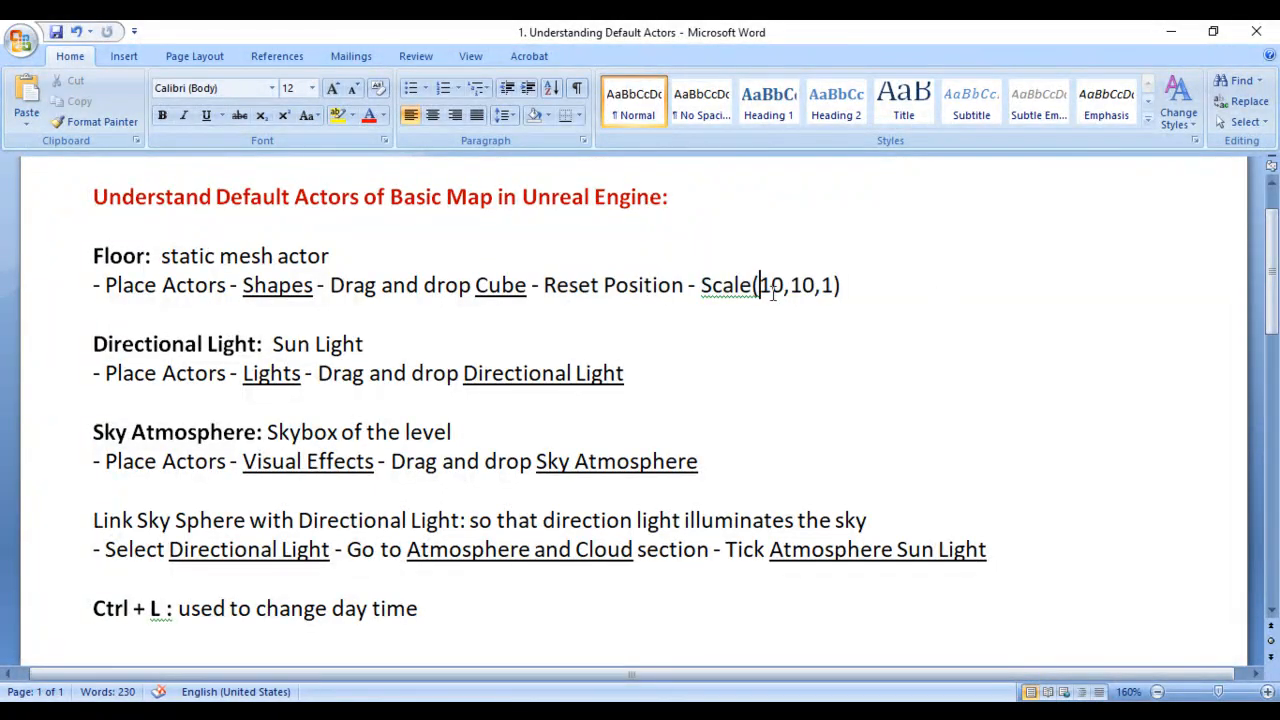
{"action": "left_click", "coordinate": [821, 287]}
{"action": "left_click_drag", "start_coordinate": [161, 257], "coordinate": [344, 257]}
- Switch back to Unreal Engine, place a Cube shape near the middle of the empty level's view and show it in the Outliner
{"action": "key", "text": "alt+Tab"}
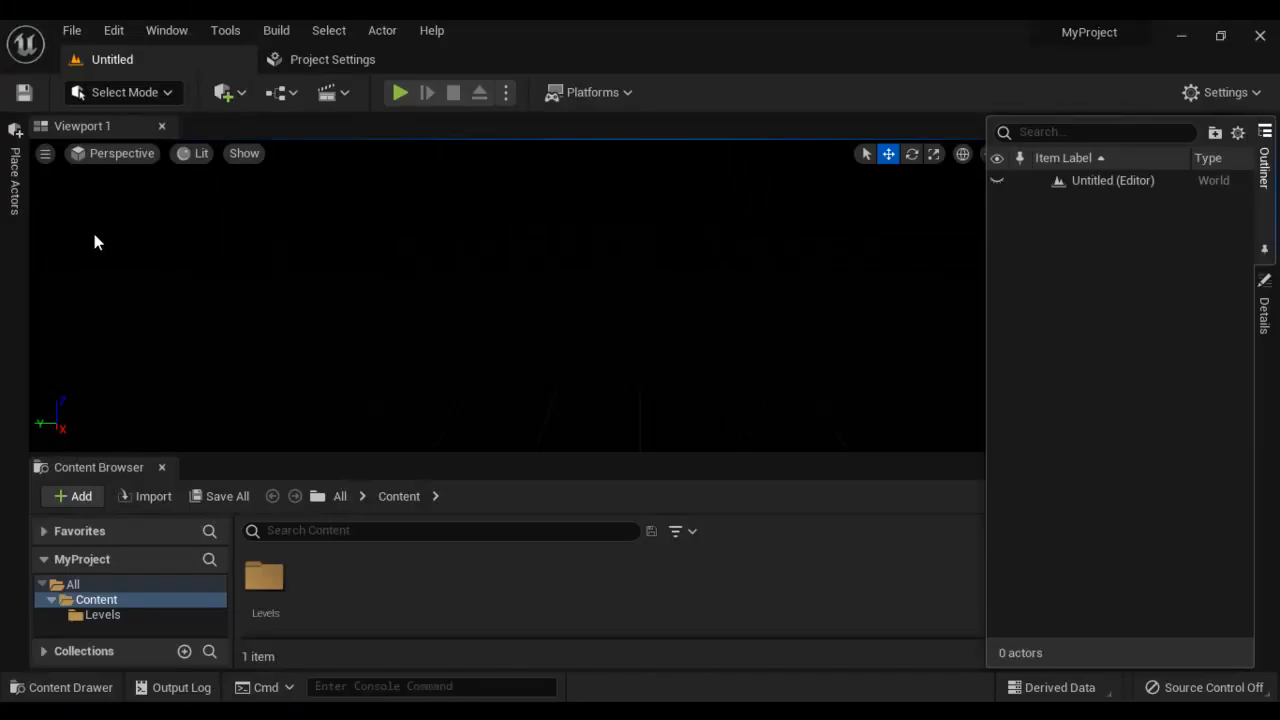
{"action": "left_click", "coordinate": [15, 182]}
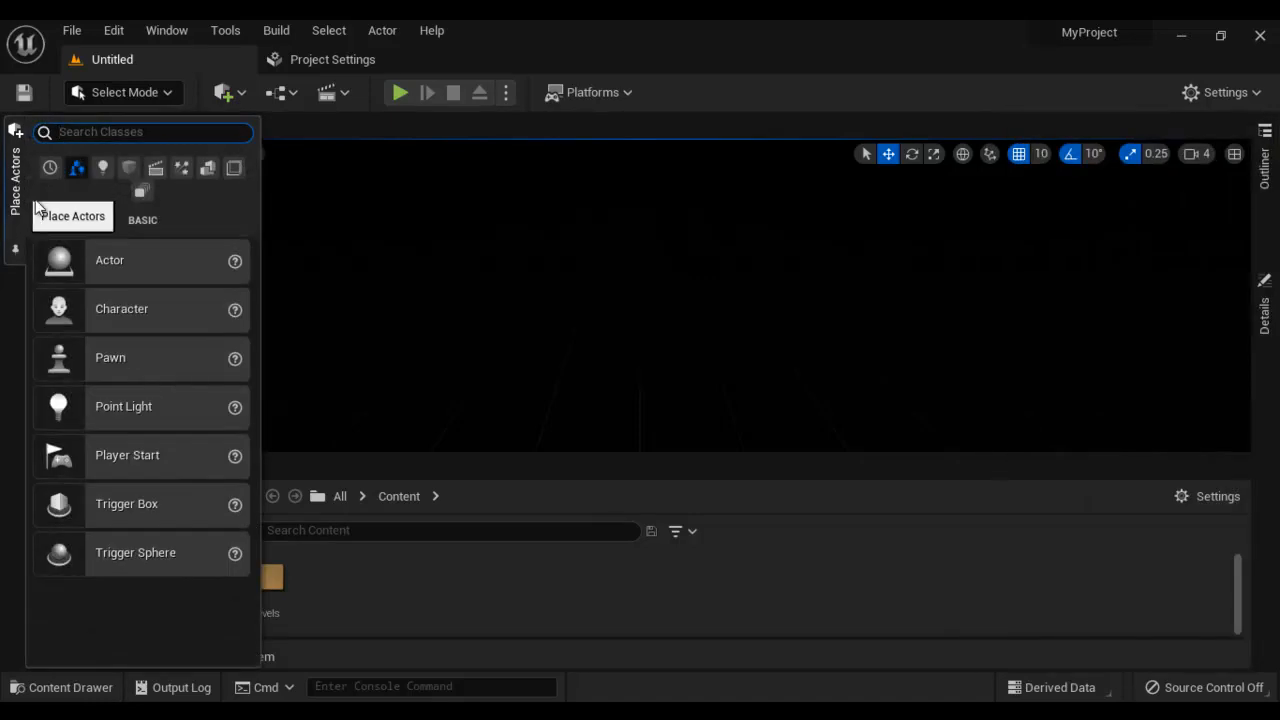
{"action": "left_click", "coordinate": [130, 169]}
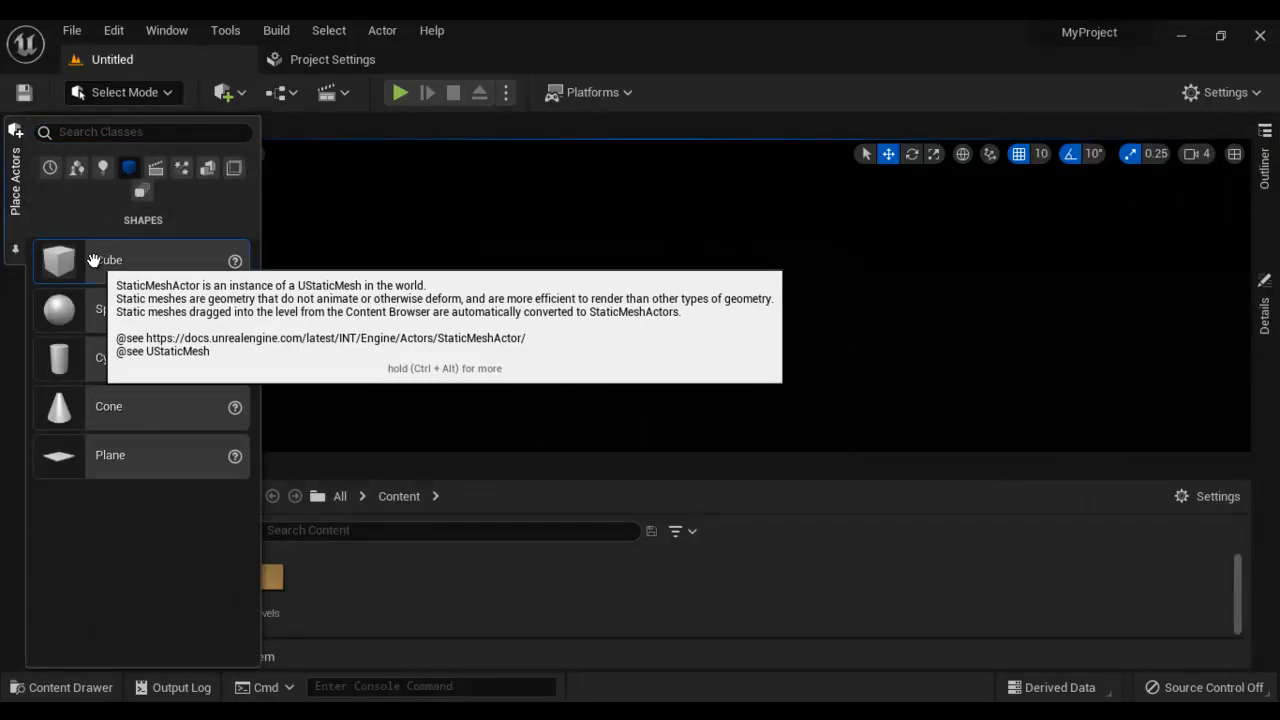
{"action": "left_click_drag", "start_coordinate": [93, 260], "coordinate": [628, 300]}
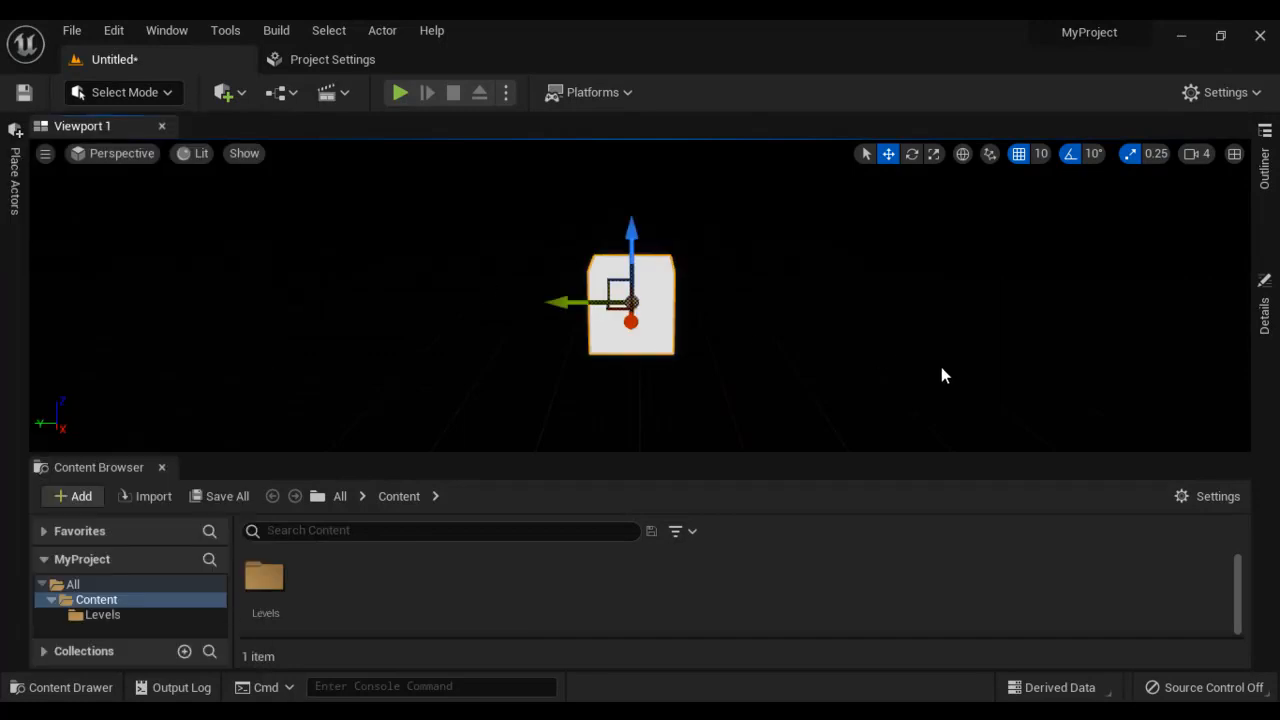
{"action": "left_click", "coordinate": [1265, 165]}
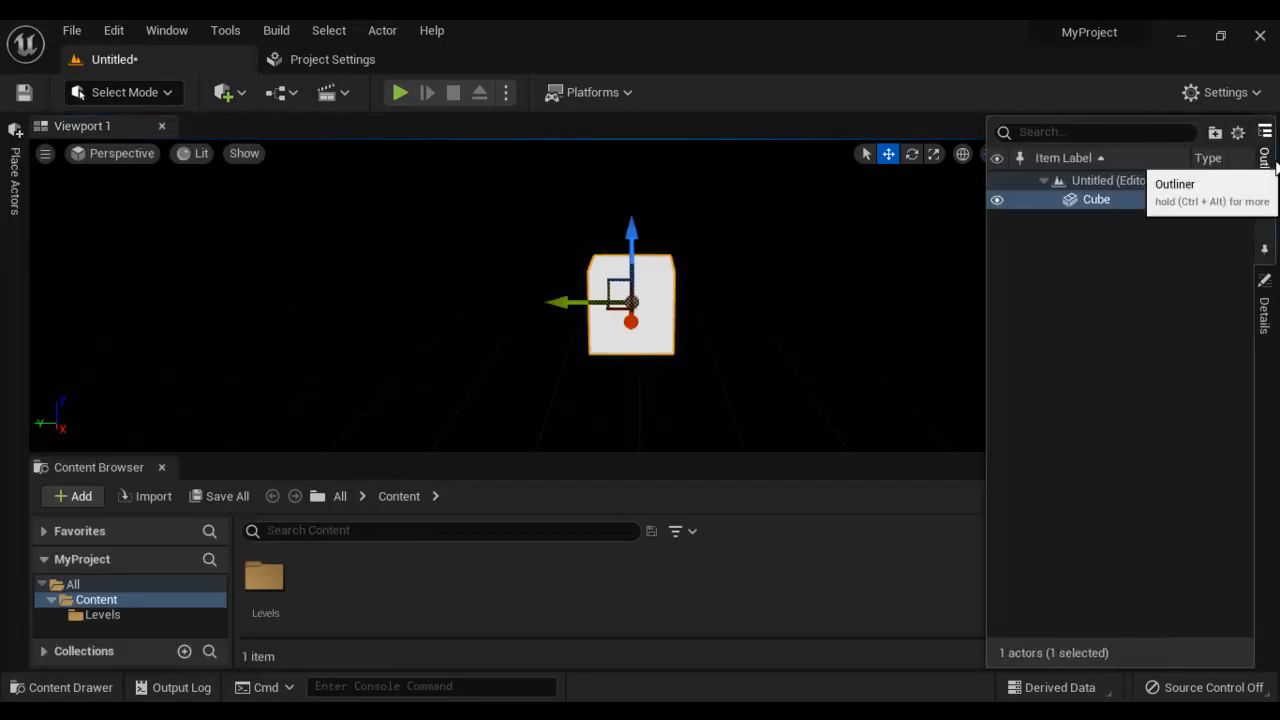
- Reset the cube's location to 0, 0, 0 on the X, Y and Z axes
{"action": "left_click", "coordinate": [1265, 310]}
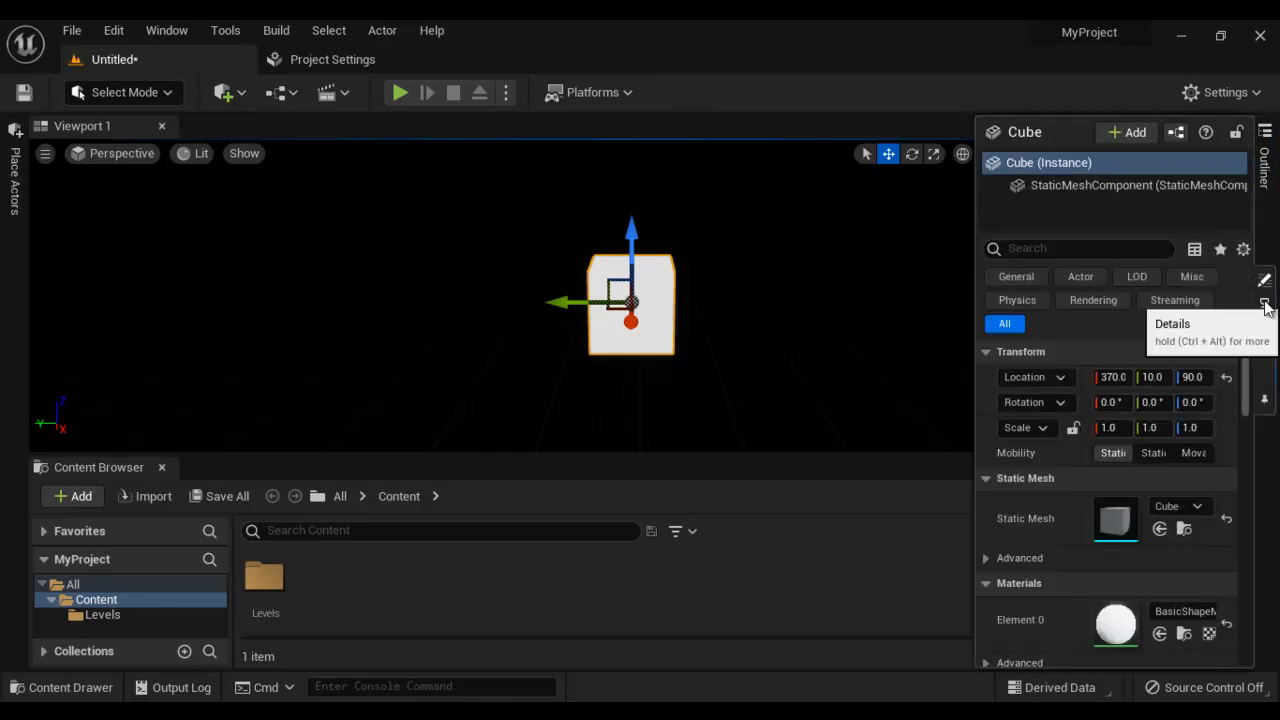
{"action": "left_click", "coordinate": [1110, 377]}
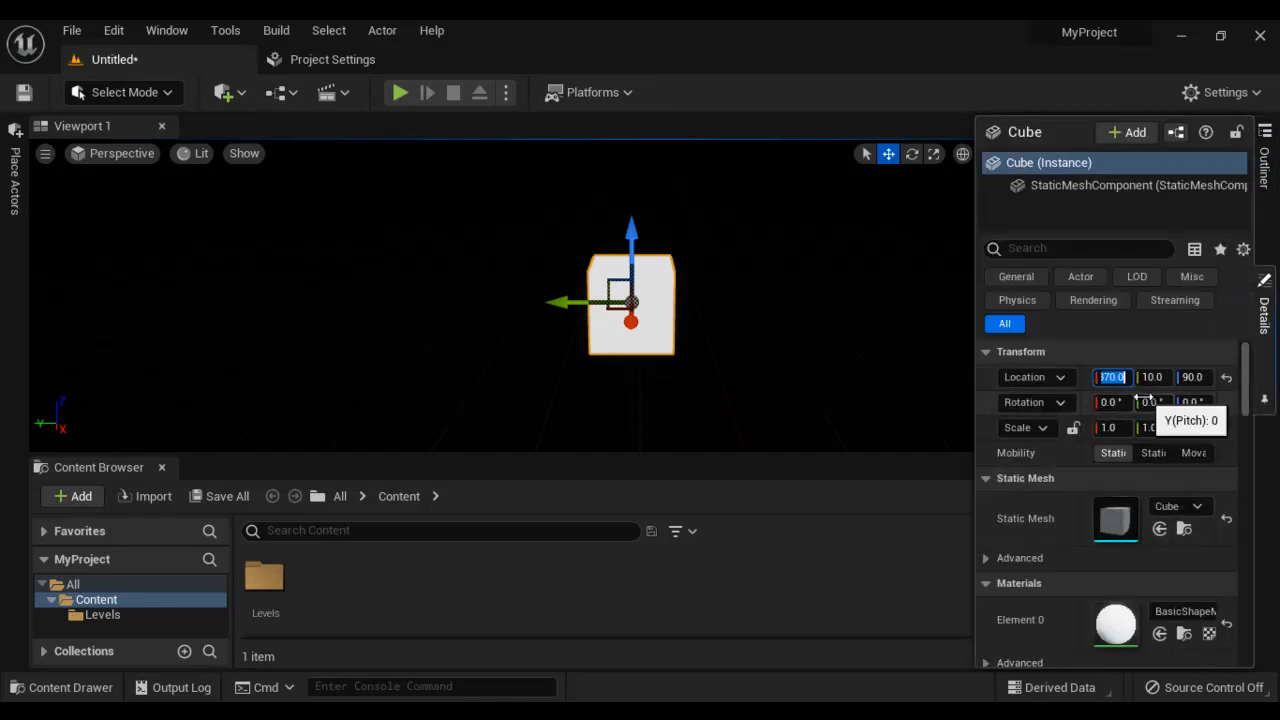
{"action": "type", "text": "0"}
{"action": "key", "text": "Tab"}
{"action": "type", "text": "0"}
{"action": "key", "text": "Tab"}
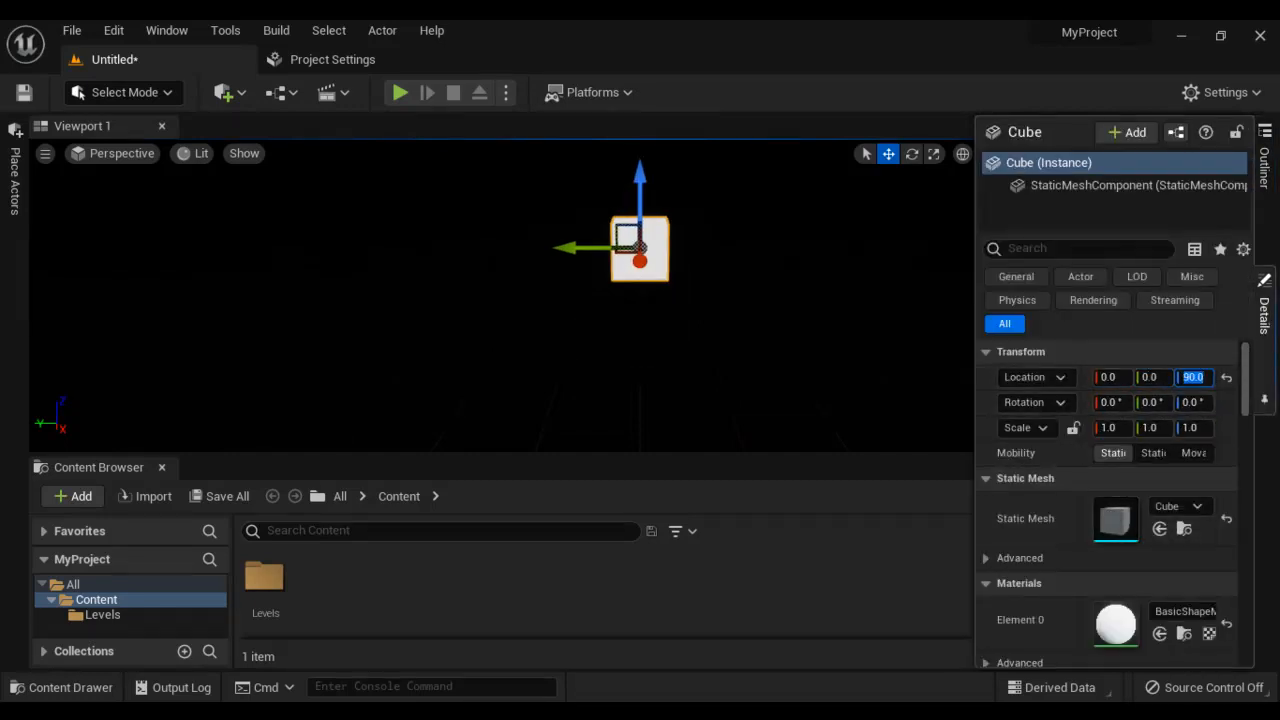
{"action": "type", "text": "0"}
- Scale the cube to 10 along X and 10 along Y to form a flat floor slab
{"action": "left_click", "coordinate": [1110, 428]}
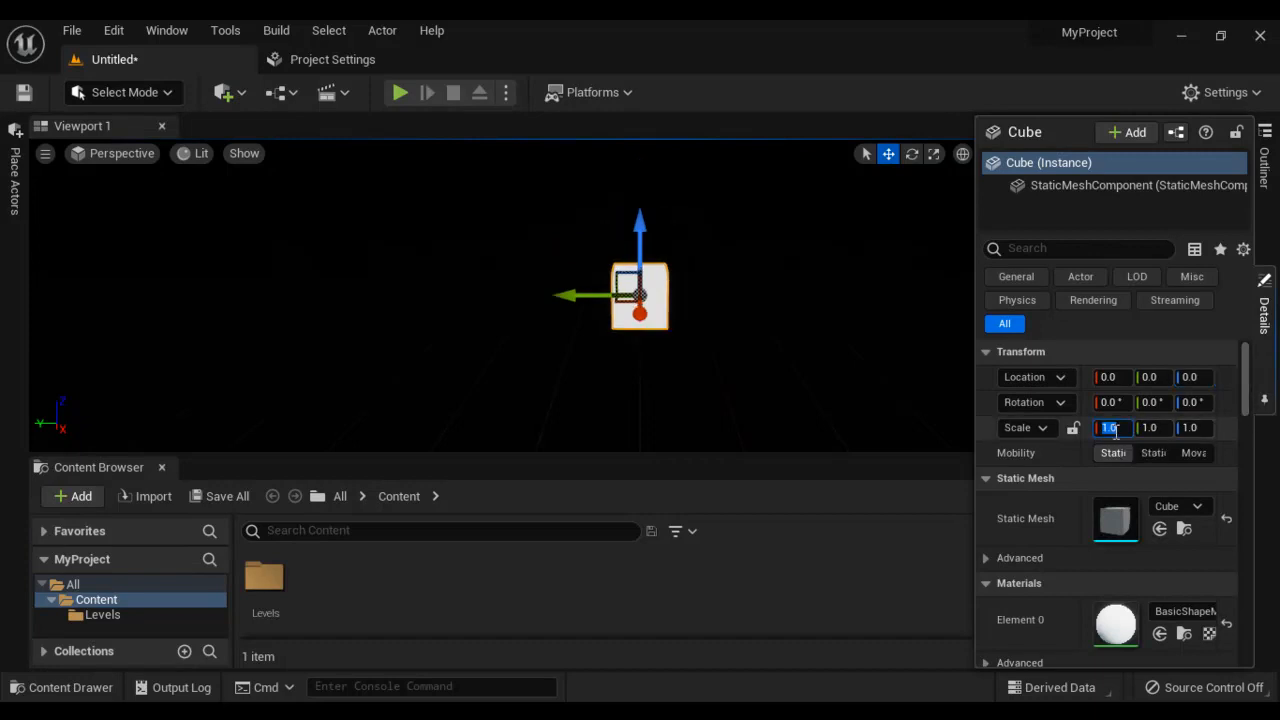
{"action": "type", "text": "10"}
{"action": "key", "text": "Return"}
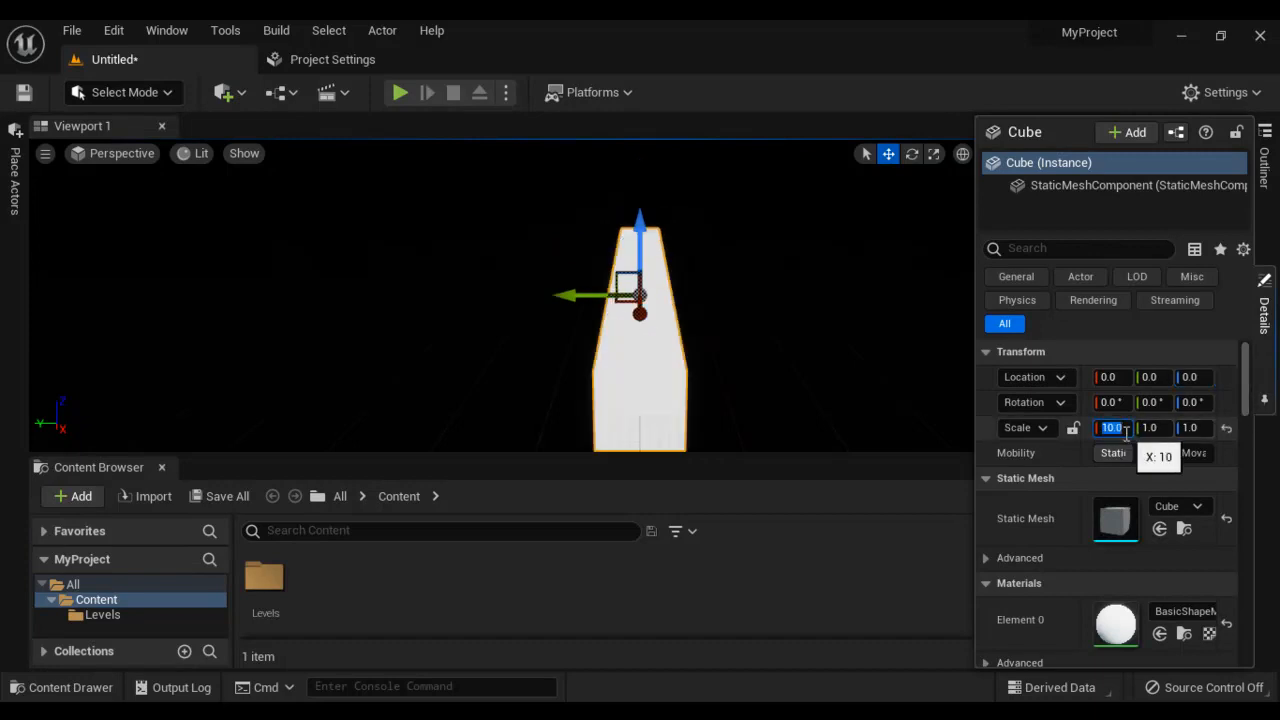
{"action": "left_click", "coordinate": [1152, 427]}
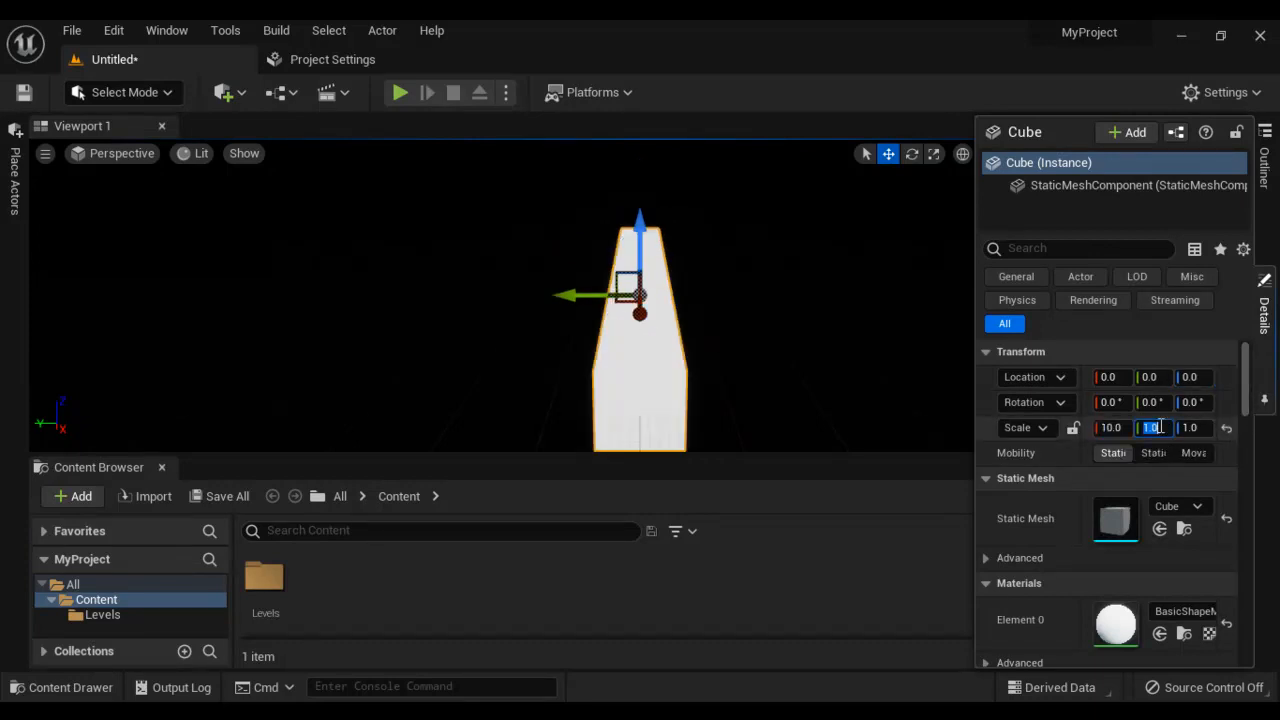
{"action": "key", "text": "Return"}
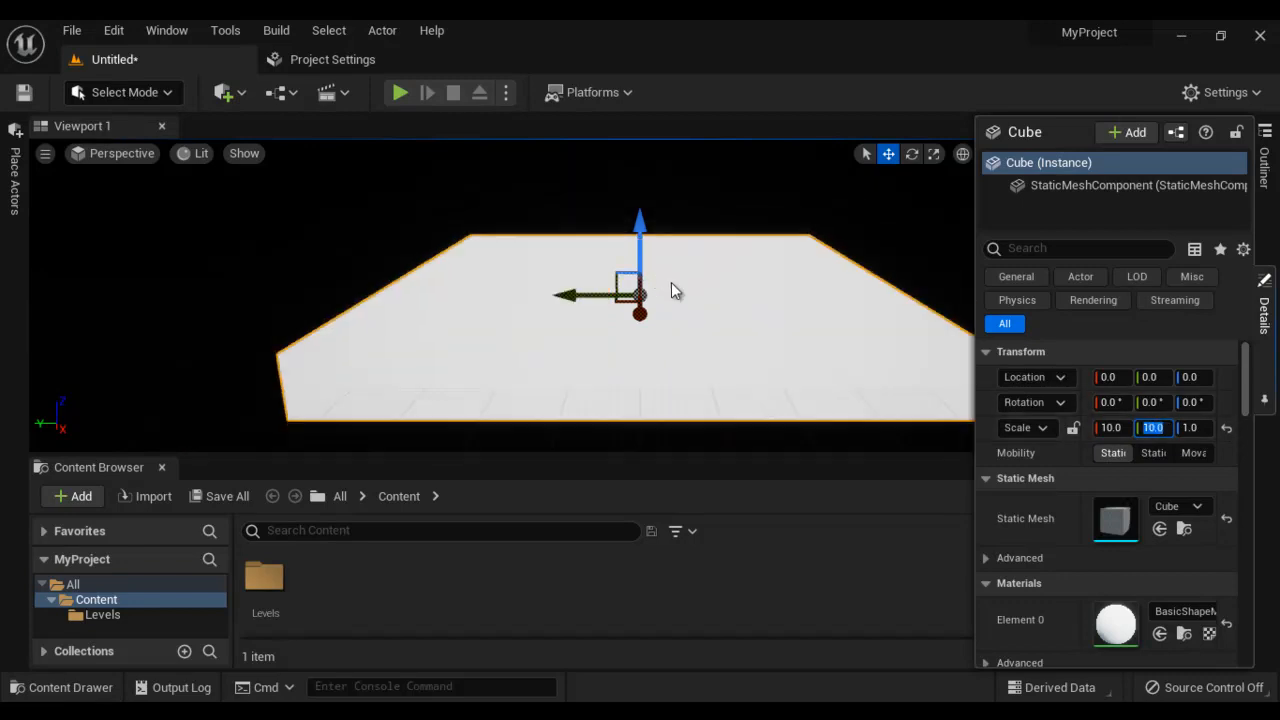
- Rename the Cube actor as Floor in the Outliner and clear the selection
{"action": "left_click", "coordinate": [1264, 165]}
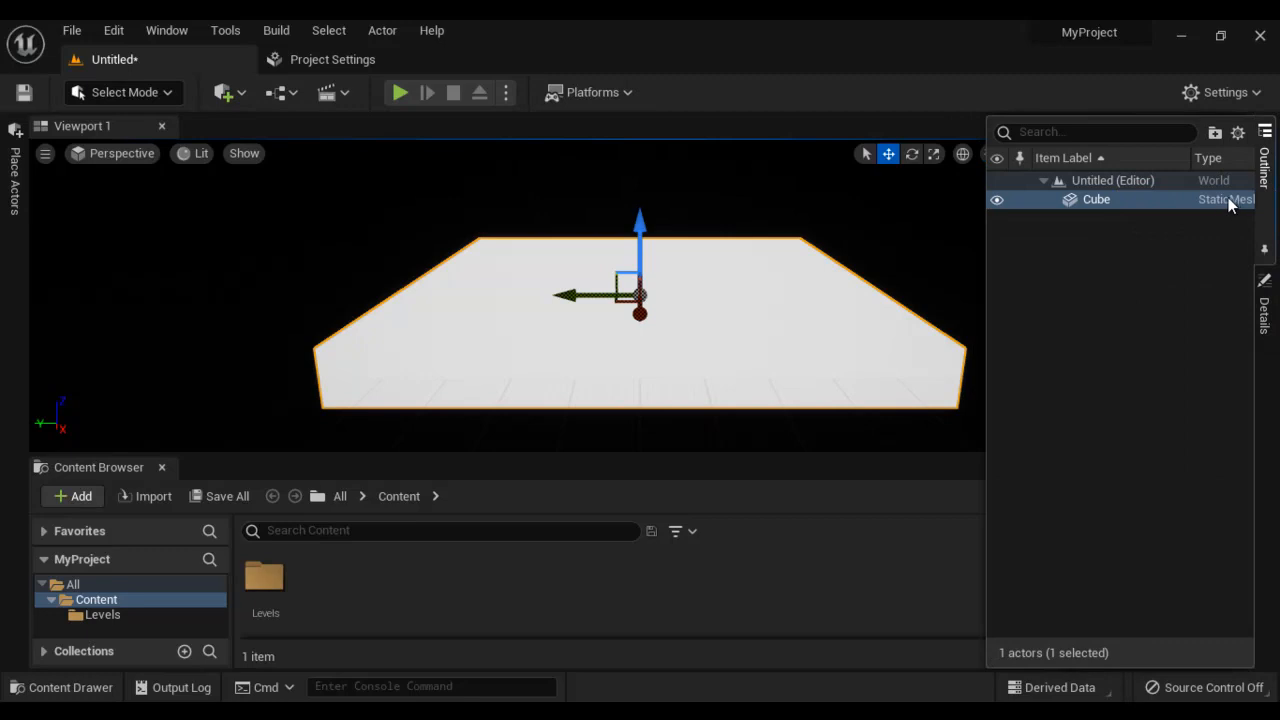
{"action": "left_click", "coordinate": [1099, 201]}
{"action": "left_click", "coordinate": [1102, 203]}
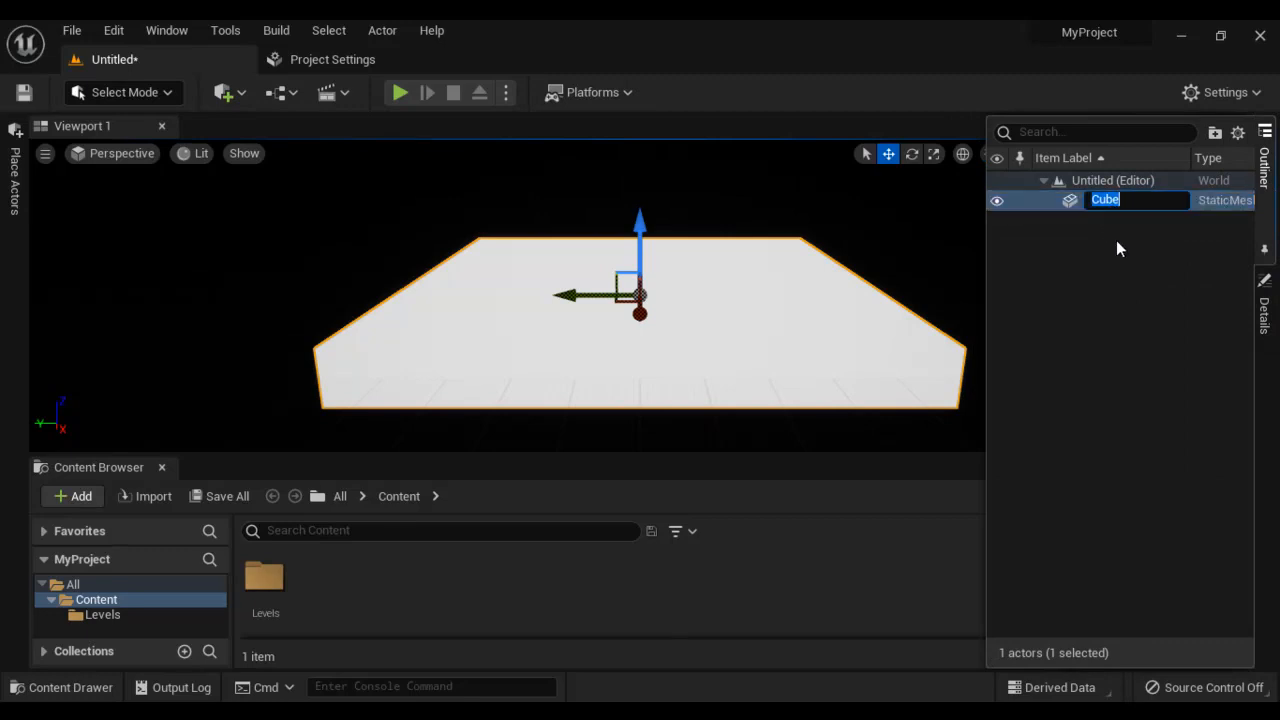
{"action": "type", "text": "Floor"}
{"action": "key", "text": "Return"}
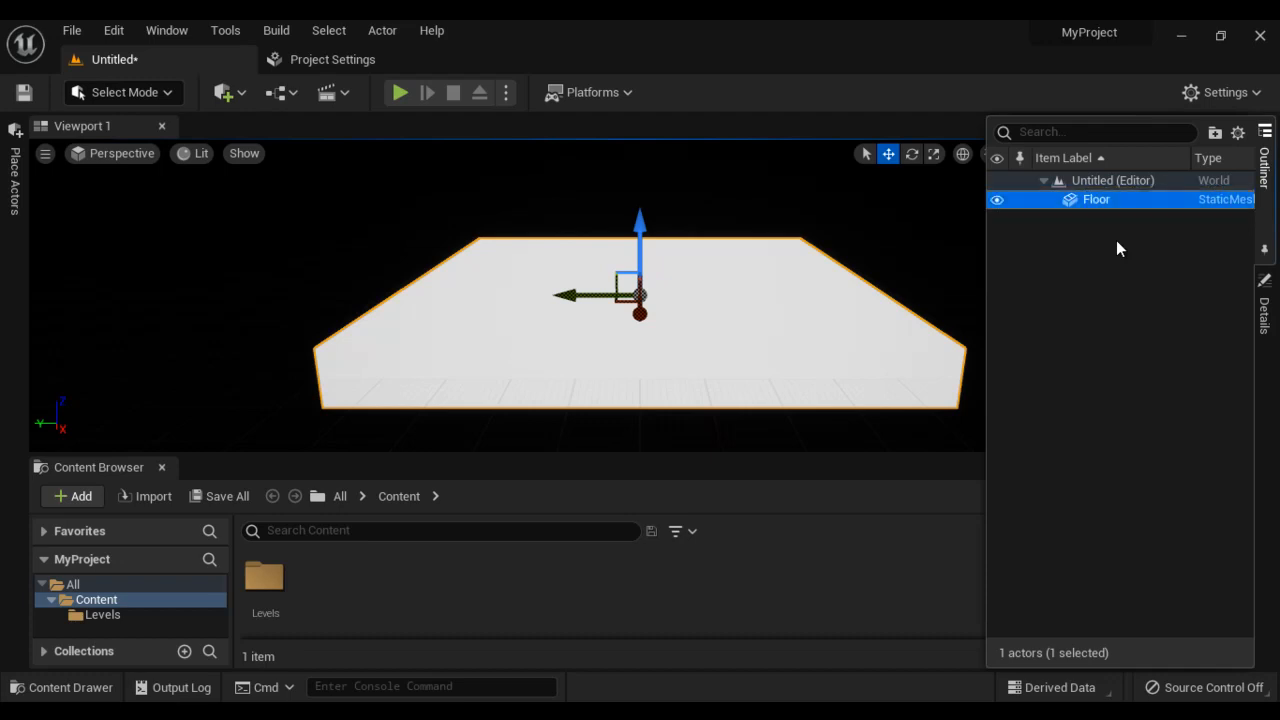
{"action": "left_click", "coordinate": [1097, 351]}
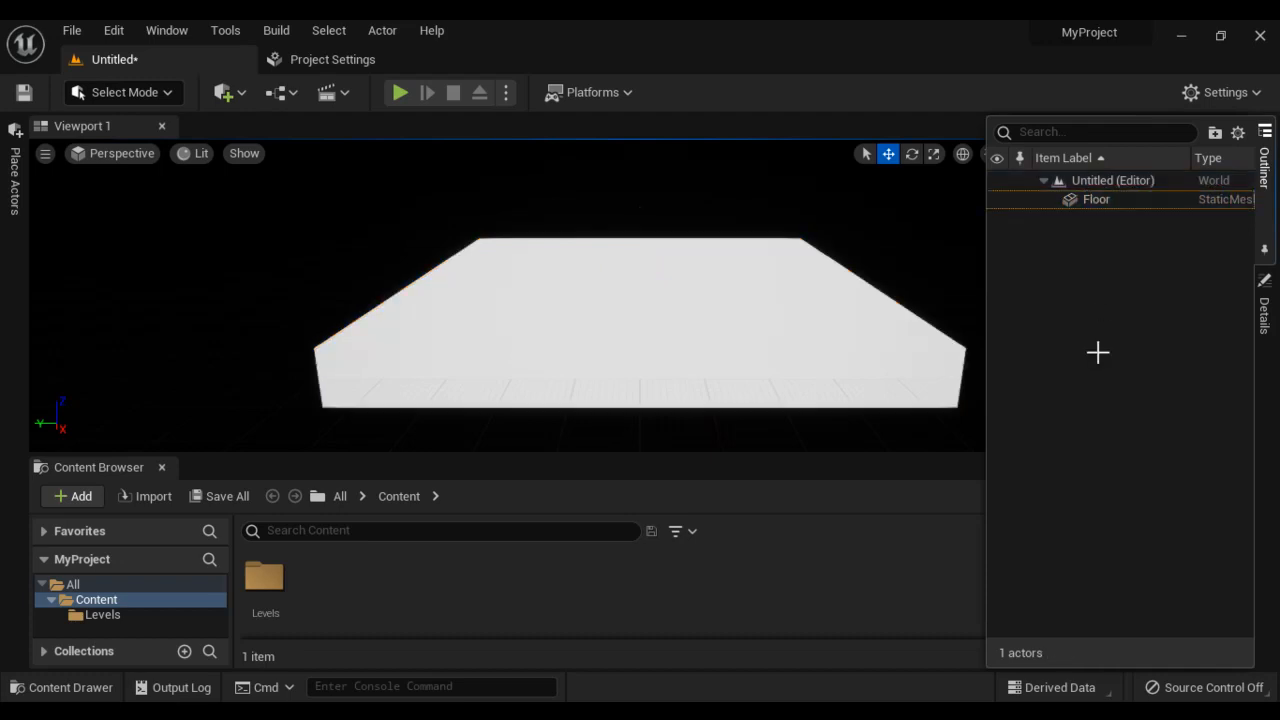
{"action": "left_click", "coordinate": [1114, 200]}
{"action": "left_click", "coordinate": [1136, 358]}
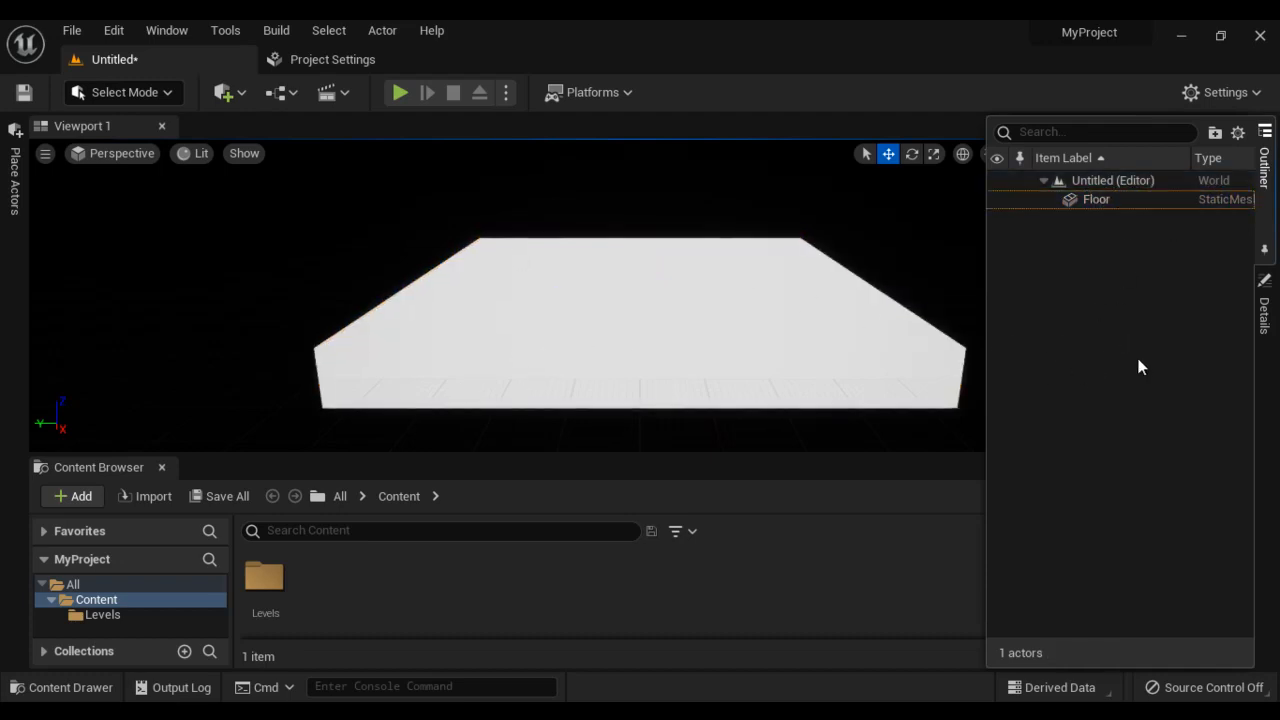
- Save the current level as Level2 in the Content/Levels folder
{"action": "left_click", "coordinate": [73, 31]}
{"action": "left_click", "coordinate": [165, 222]}
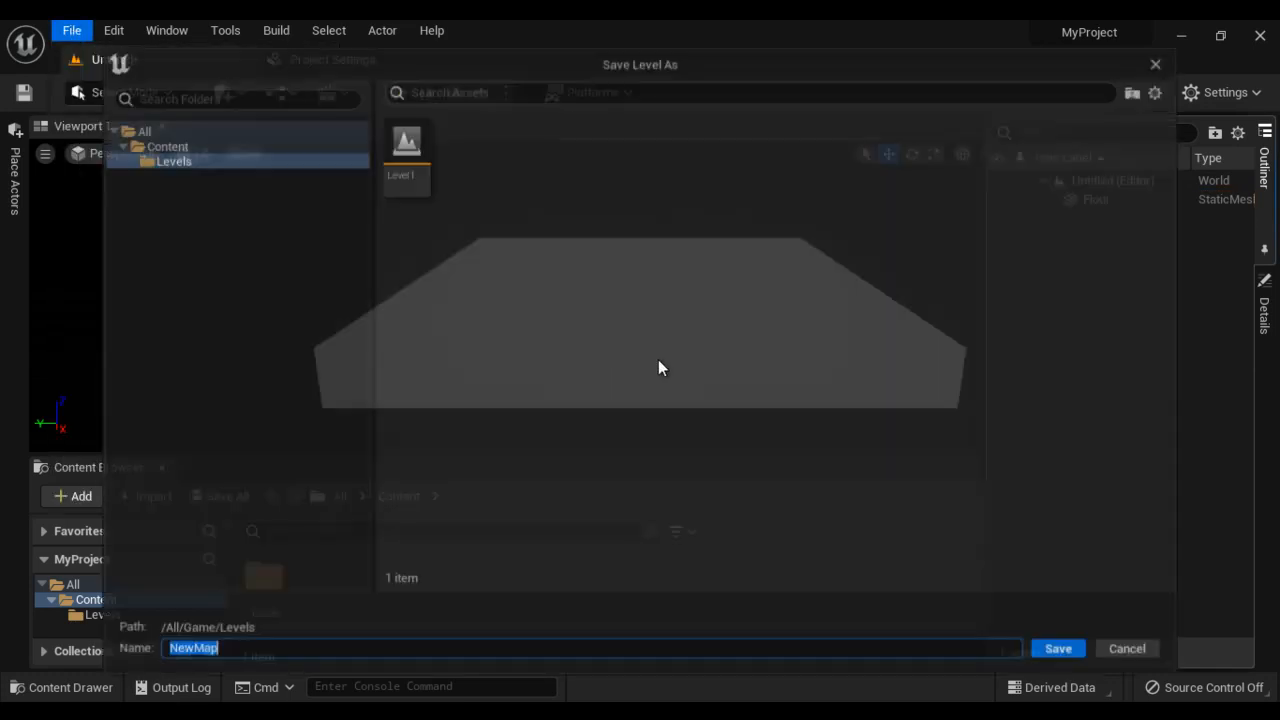
{"action": "type", "text": "Level2"}
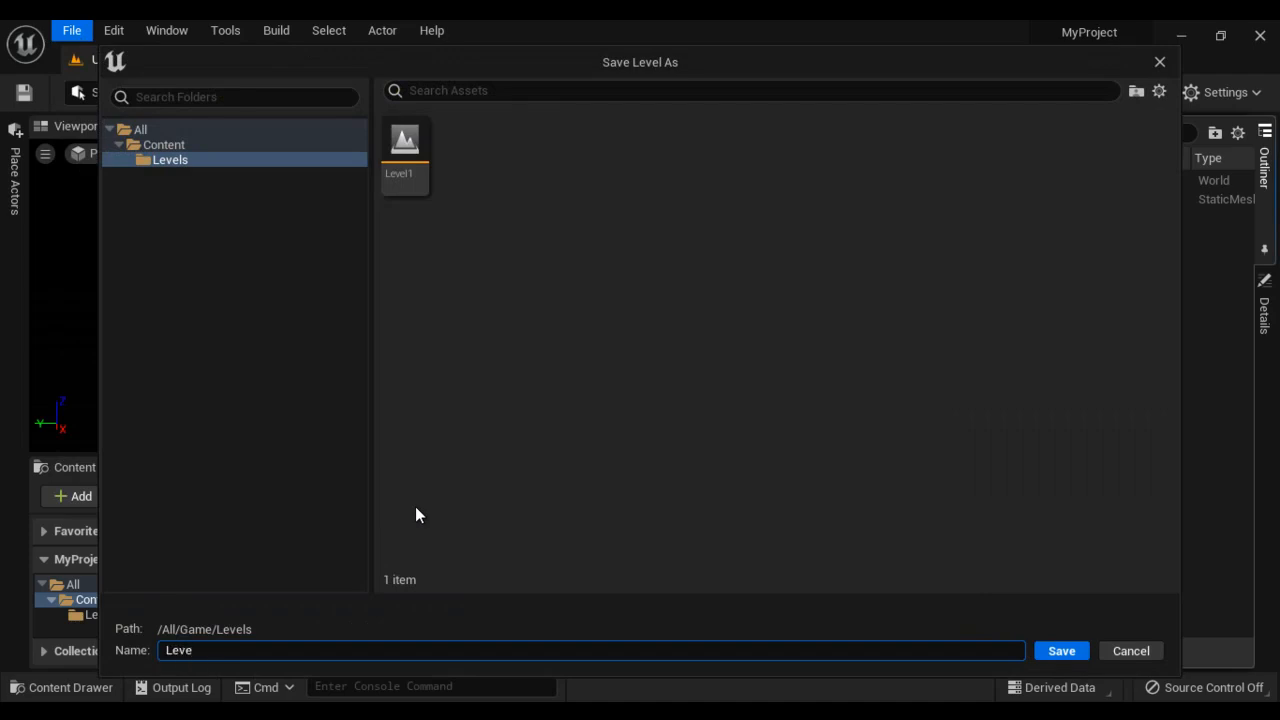
{"action": "left_click", "coordinate": [1073, 657]}
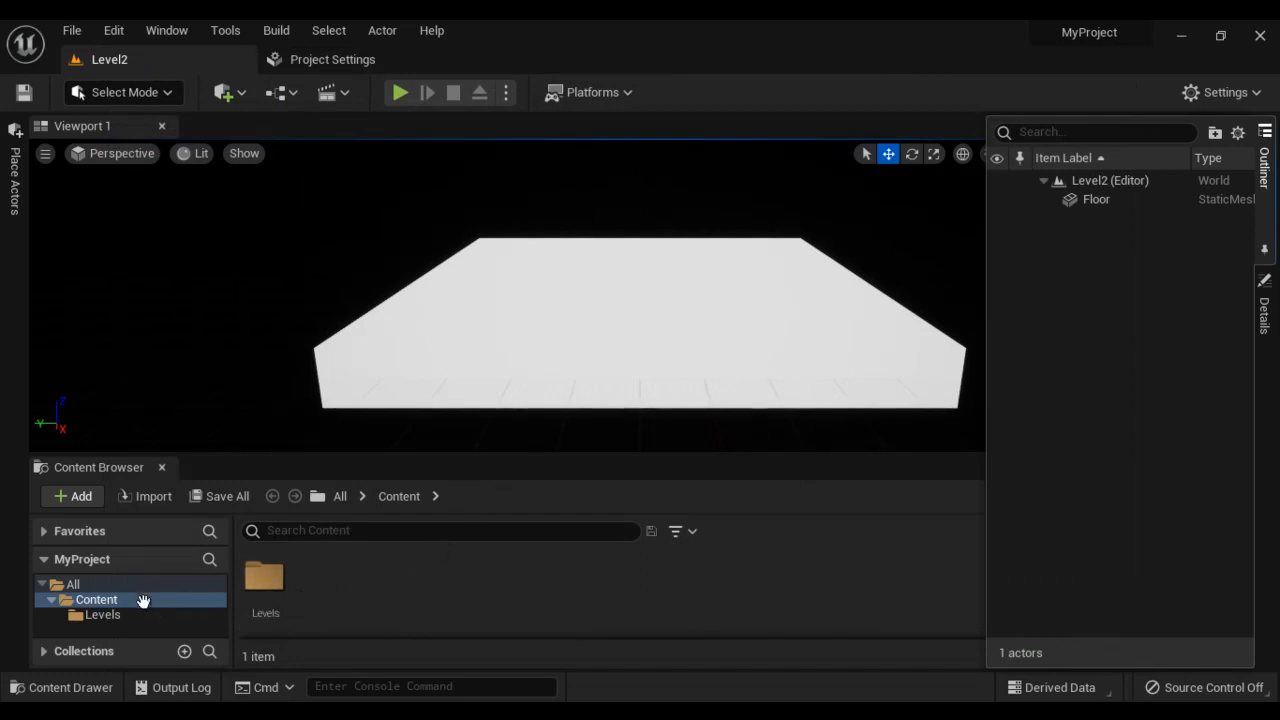
- Open Level1 from the Levels folder for comparison, return to Level2 and show its actors in the Outliner
{"action": "left_click", "coordinate": [105, 614]}
{"action": "double_click", "coordinate": [259, 617]}
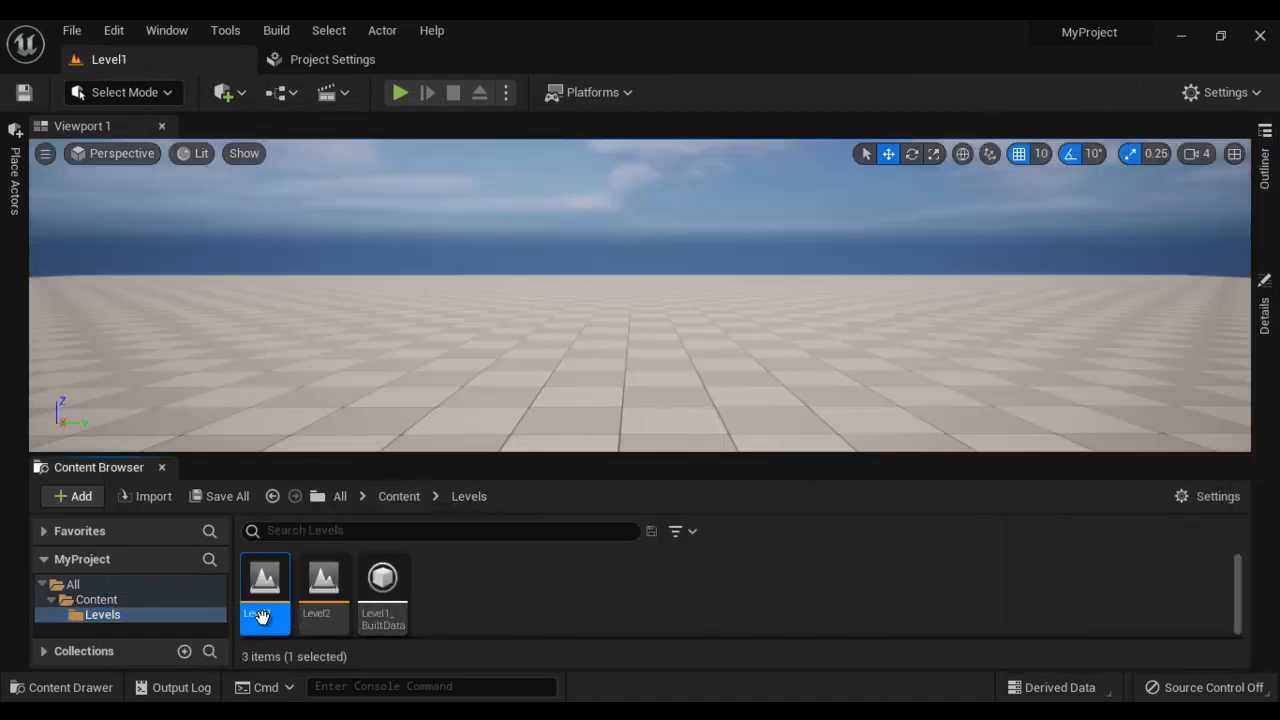
{"action": "double_click", "coordinate": [325, 620]}
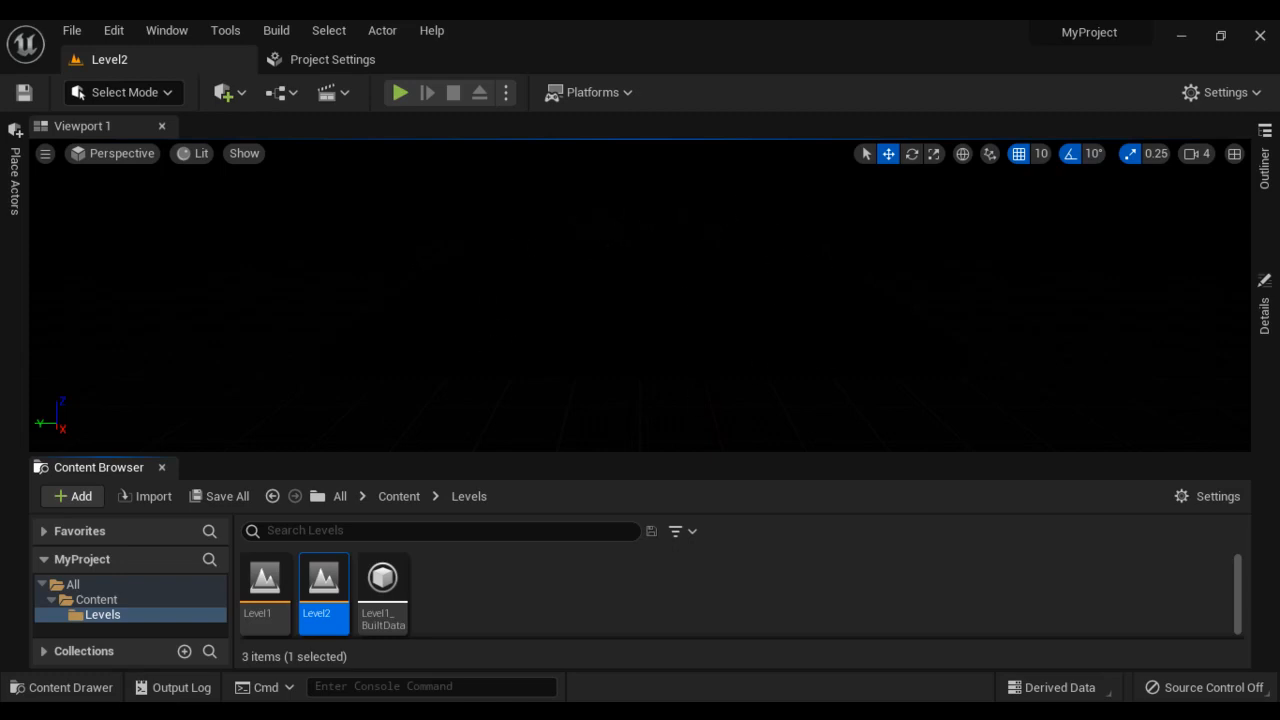
{"action": "left_click", "coordinate": [1264, 168]}
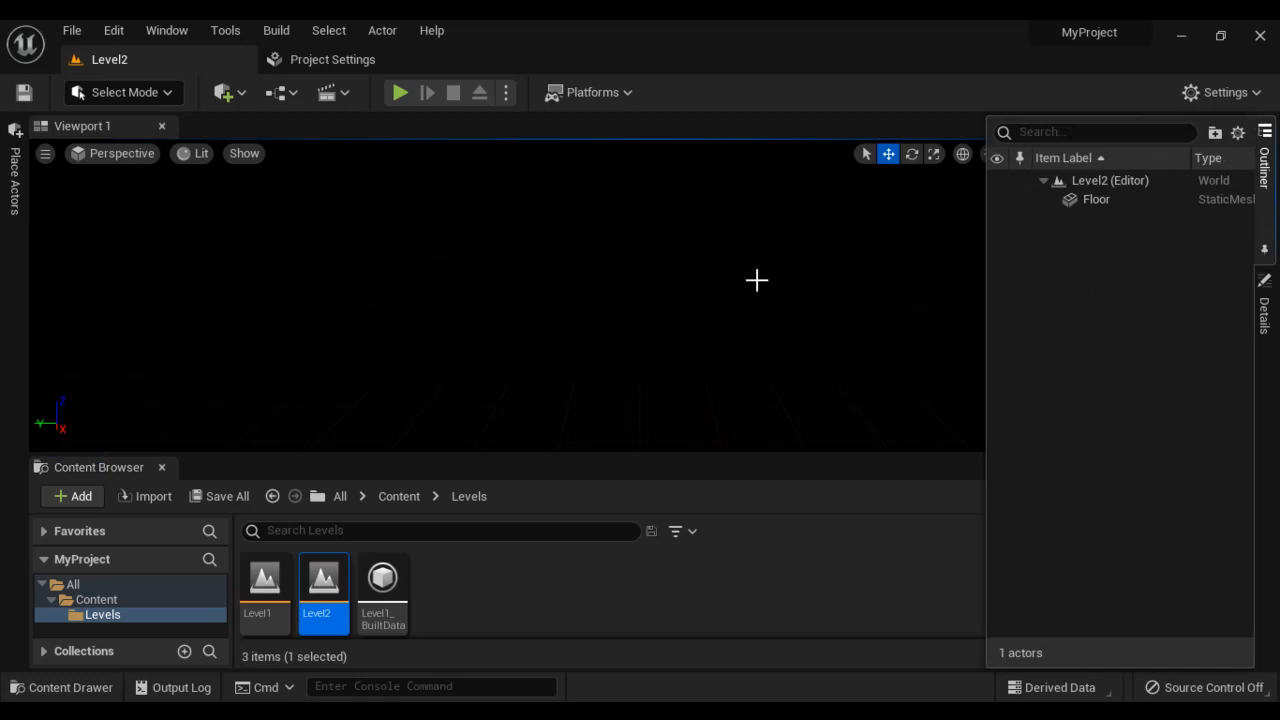
- Switch to the Word notes, review the Directional Light section on its purpose and placement from Lights, and return to Unreal Engine
{"action": "left_click", "coordinate": [457, 714]}
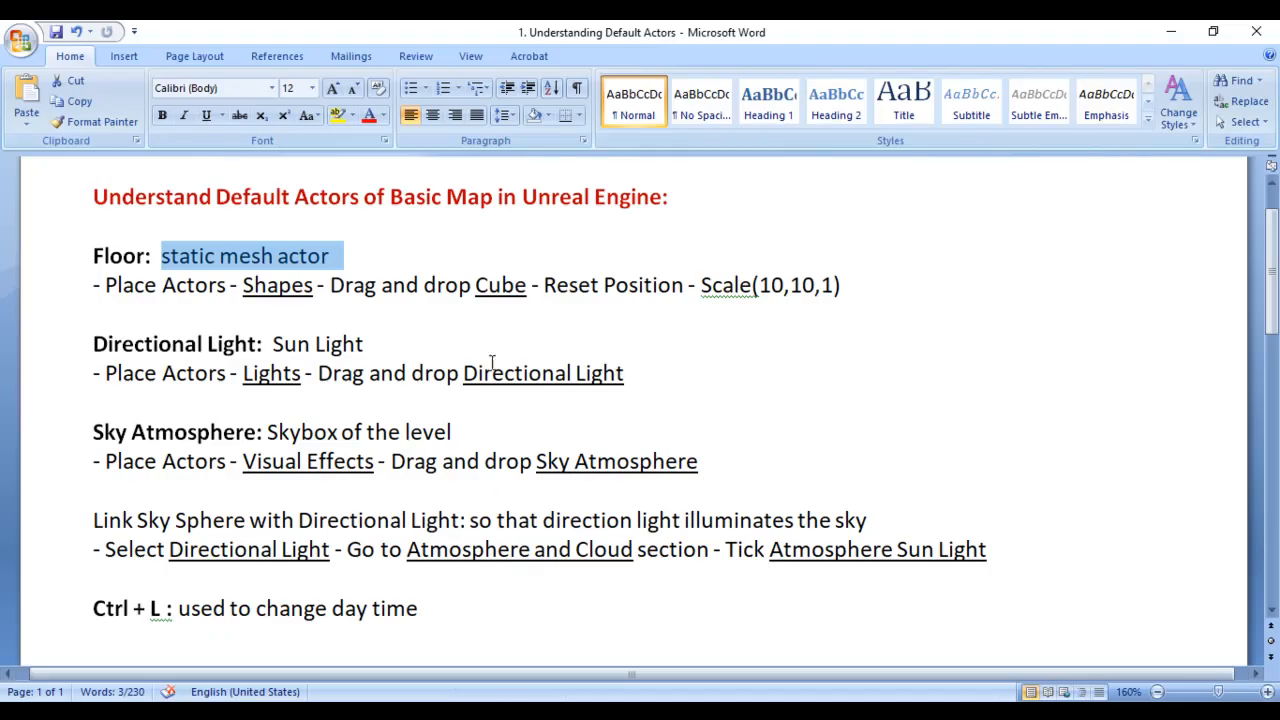
{"action": "left_click_drag", "start_coordinate": [93, 344], "coordinate": [428, 363]}
{"action": "key", "text": "End"}
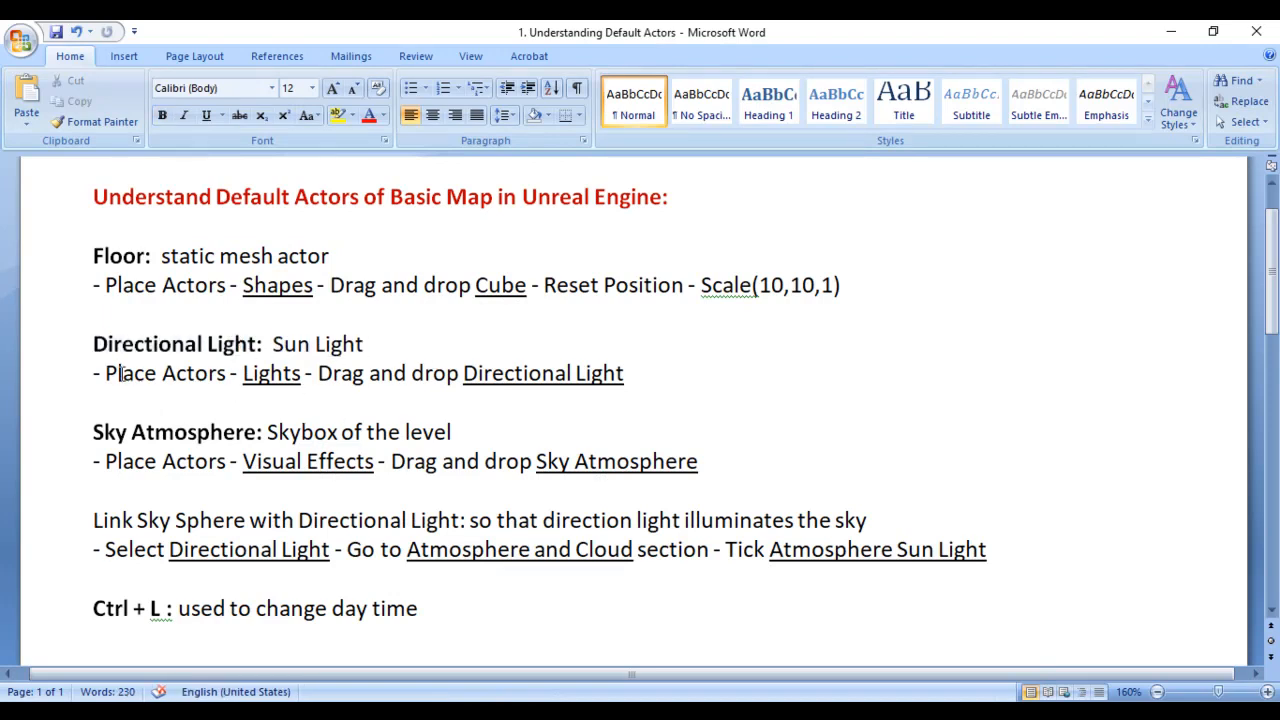
{"action": "left_click_drag", "start_coordinate": [93, 344], "coordinate": [254, 343]}
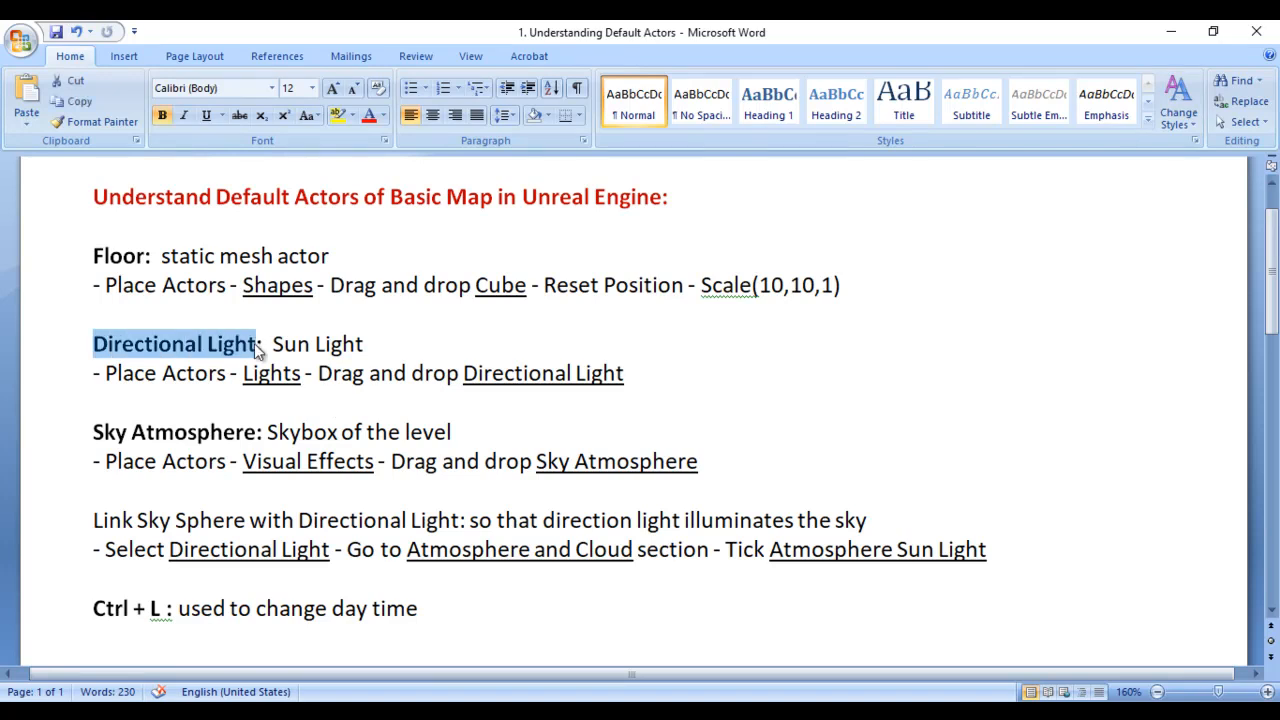
{"action": "left_click_drag", "start_coordinate": [104, 372], "coordinate": [302, 373]}
{"action": "left_click", "coordinate": [280, 400]}
{"action": "left_click", "coordinate": [245, 373]}
{"action": "left_click", "coordinate": [378, 398]}
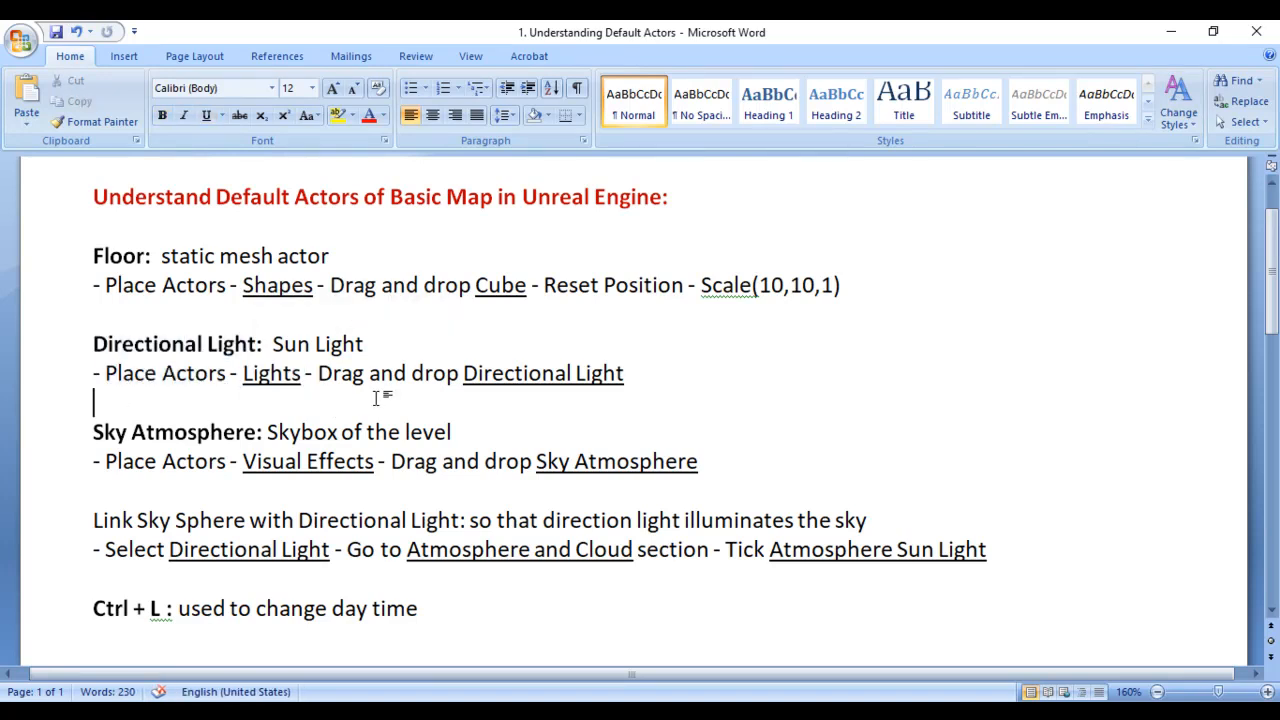
{"action": "left_click_drag", "start_coordinate": [462, 373], "coordinate": [624, 373]}
{"action": "left_click", "coordinate": [626, 373]}
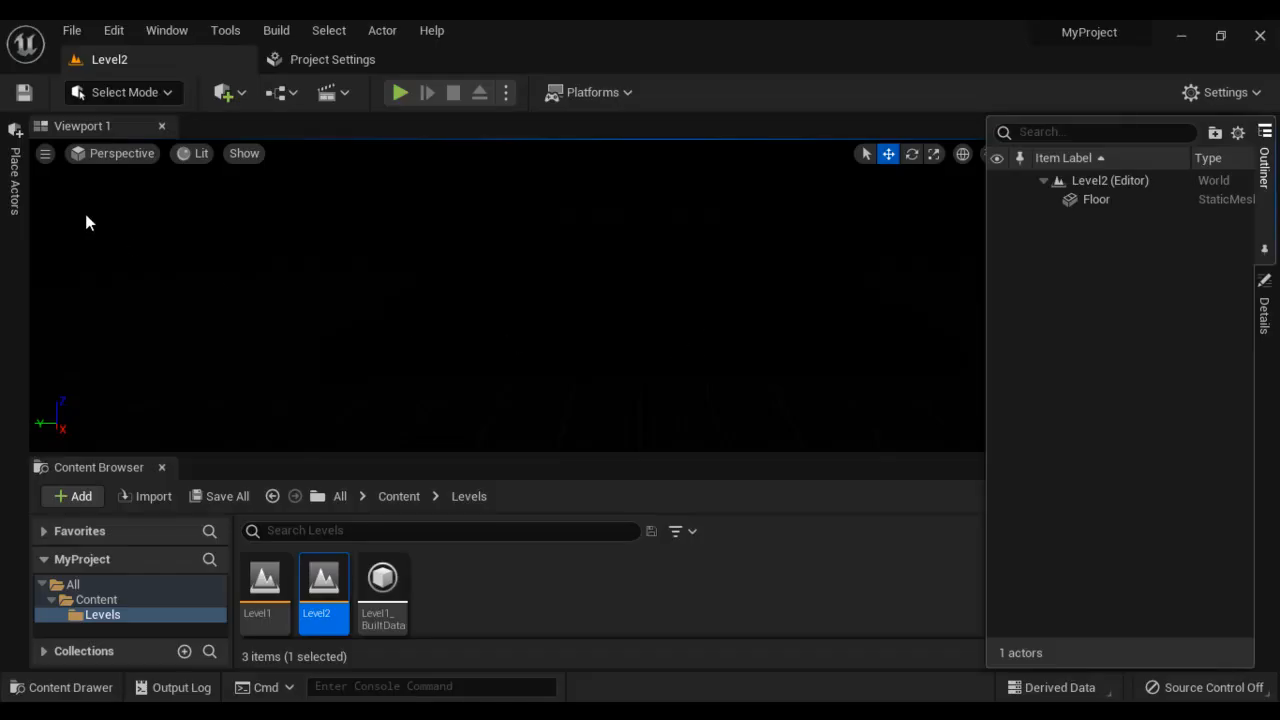
- Place a Directional Light from the Lights category above the floor, at about Y 290 and Z 320
{"action": "left_click", "coordinate": [17, 182]}
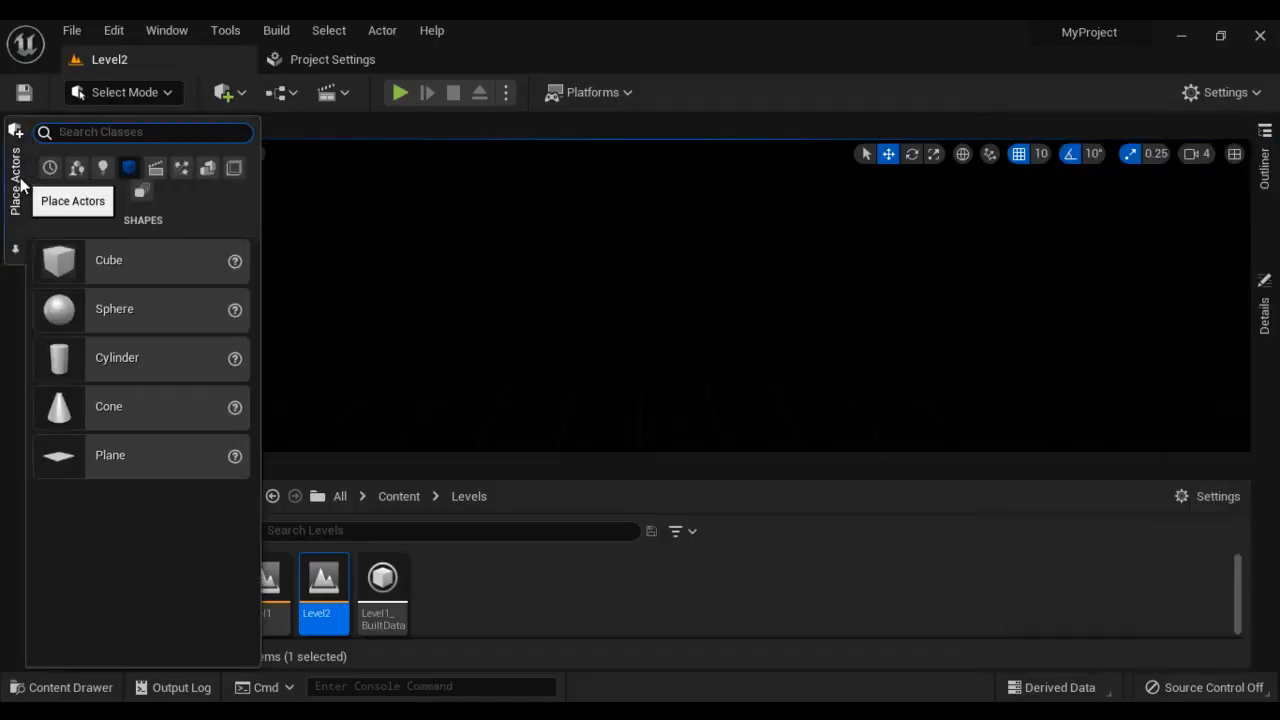
{"action": "left_click", "coordinate": [102, 168]}
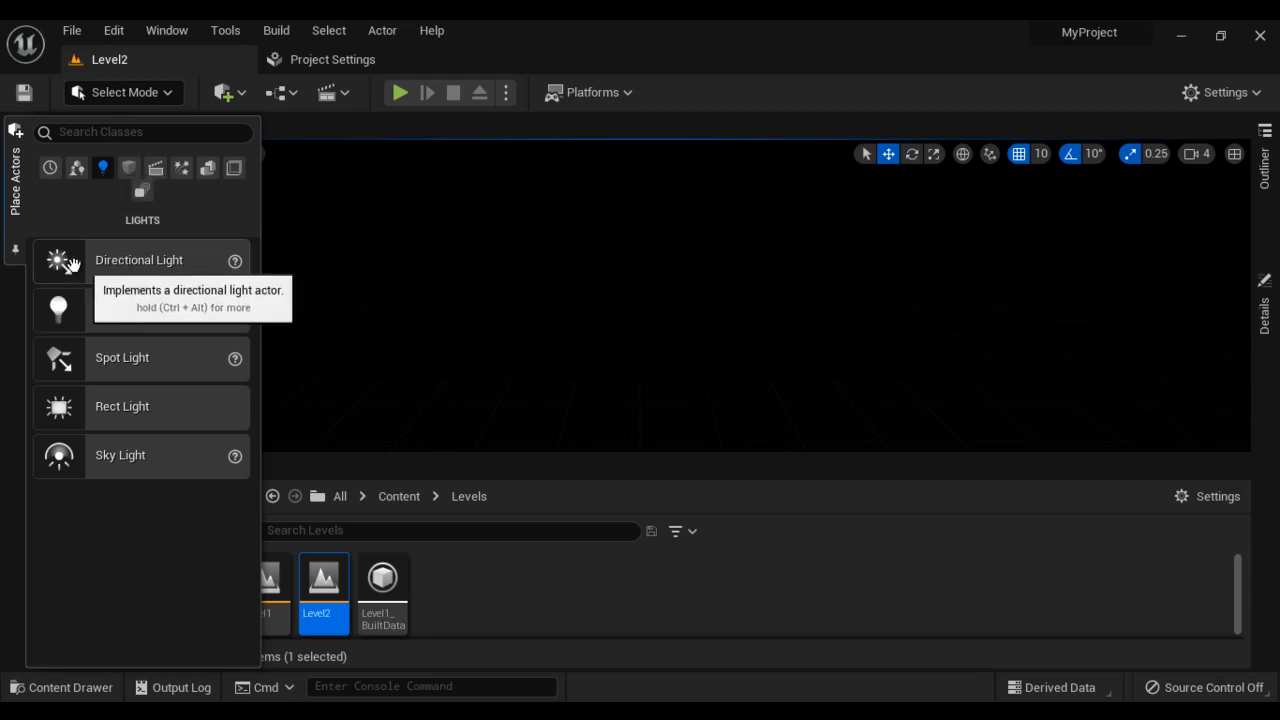
{"action": "left_click_drag", "start_coordinate": [117, 257], "coordinate": [378, 214]}
{"action": "scroll", "coordinate": [630, 260], "scroll_direction": "down", "scroll_amount": 2}
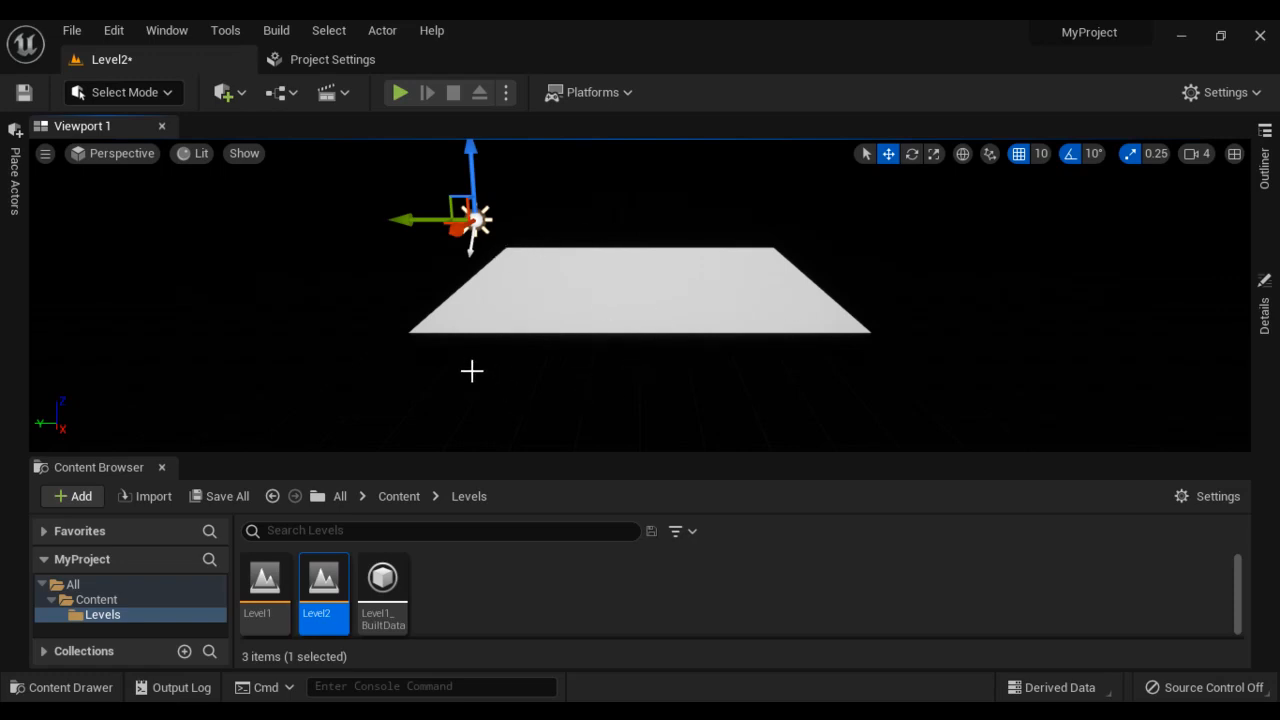
{"action": "left_click_drag", "start_coordinate": [474, 371], "coordinate": [510, 364], "text": "alt"}
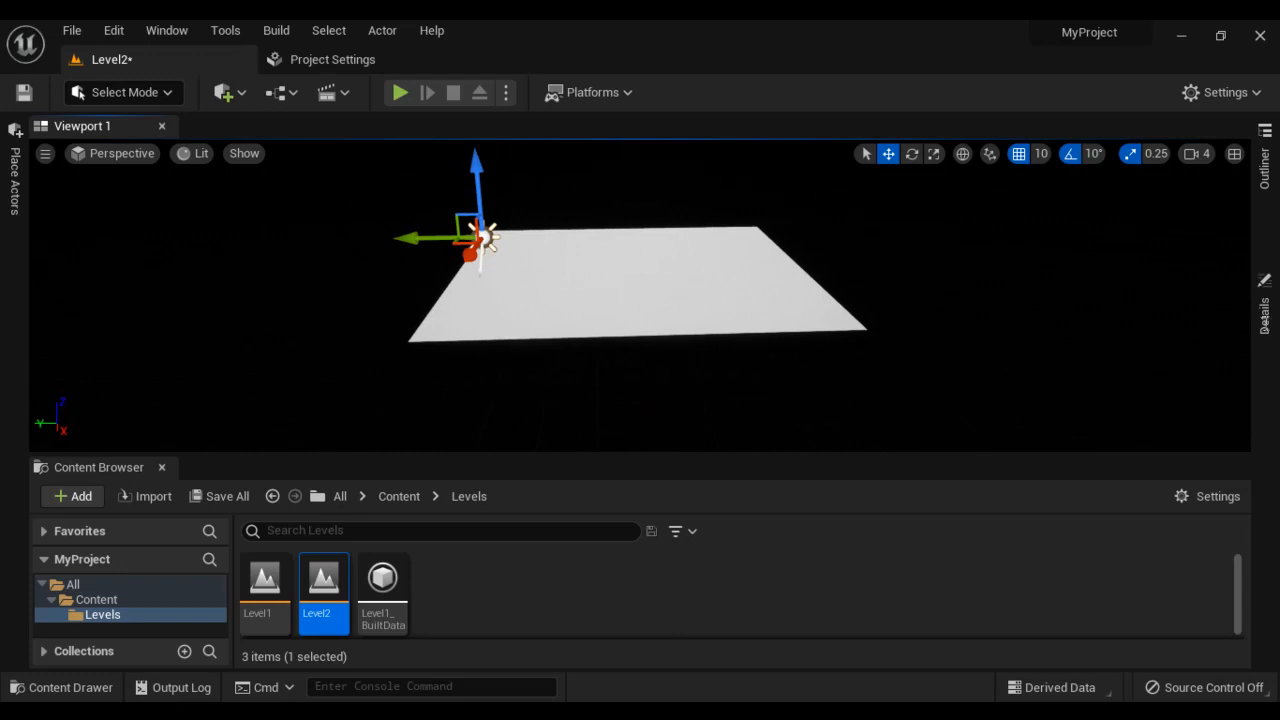
- Set the directional light's location to 0, 0, 0 and show the Outliner
{"action": "left_click", "coordinate": [1264, 318]}
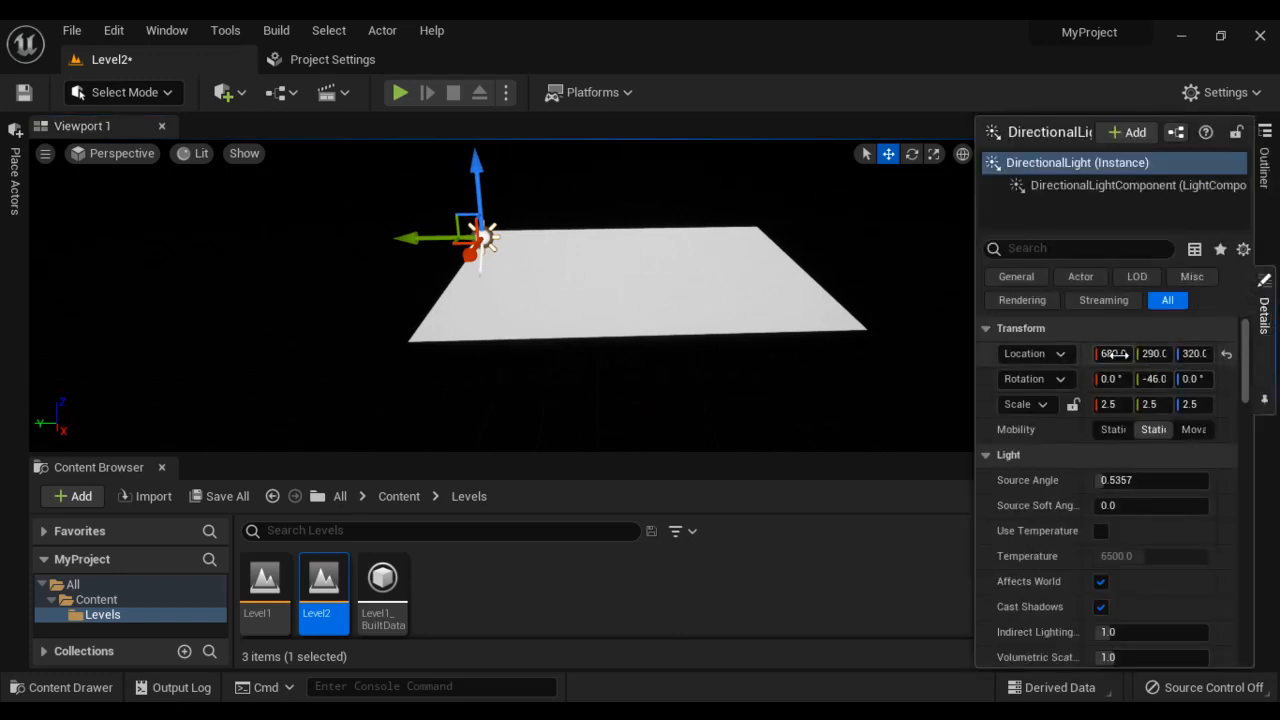
{"action": "type", "text": "0"}
{"action": "left_click", "coordinate": [1150, 355]}
{"action": "type", "text": "0"}
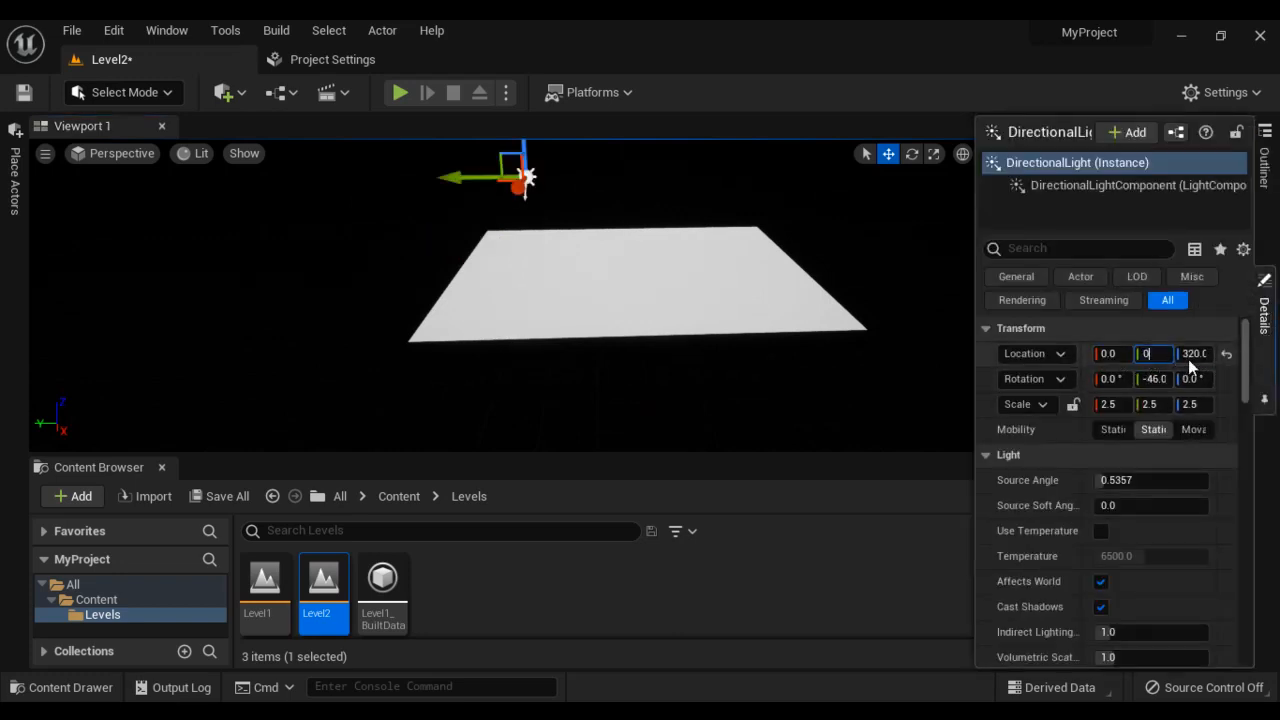
{"action": "left_click", "coordinate": [1194, 358]}
{"action": "type", "text": "0"}
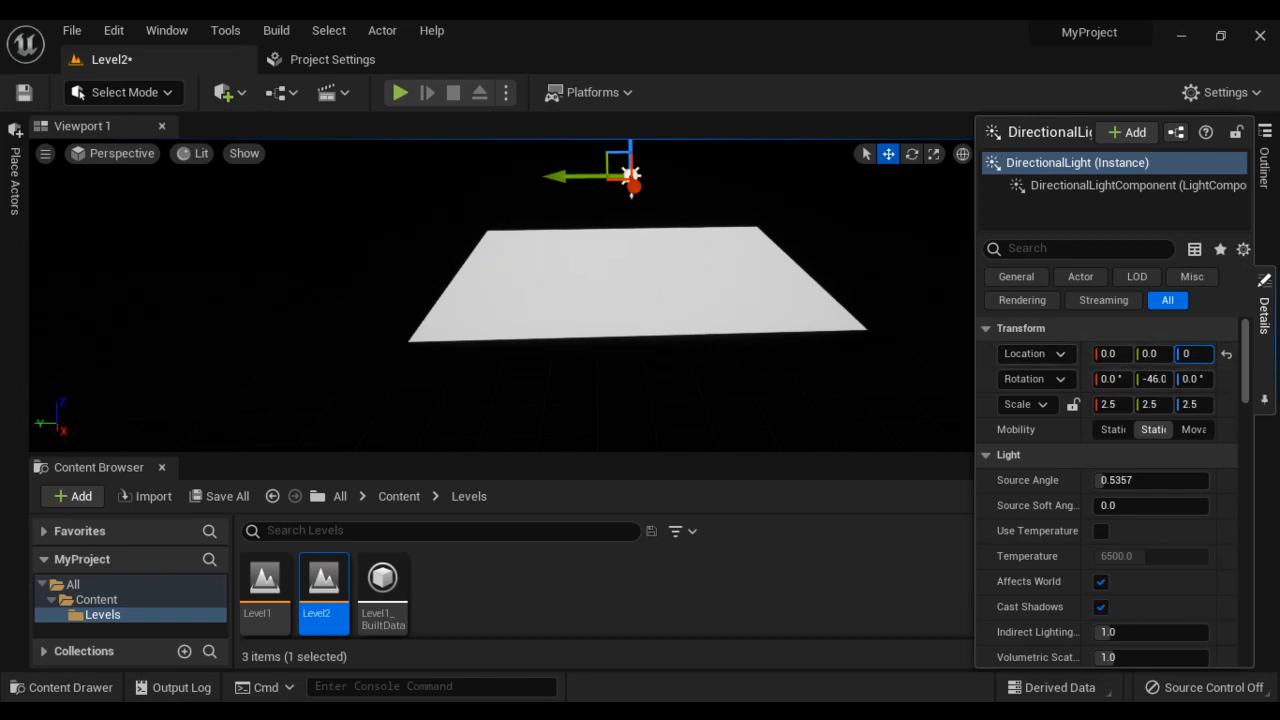
{"action": "left_click", "coordinate": [1268, 178]}
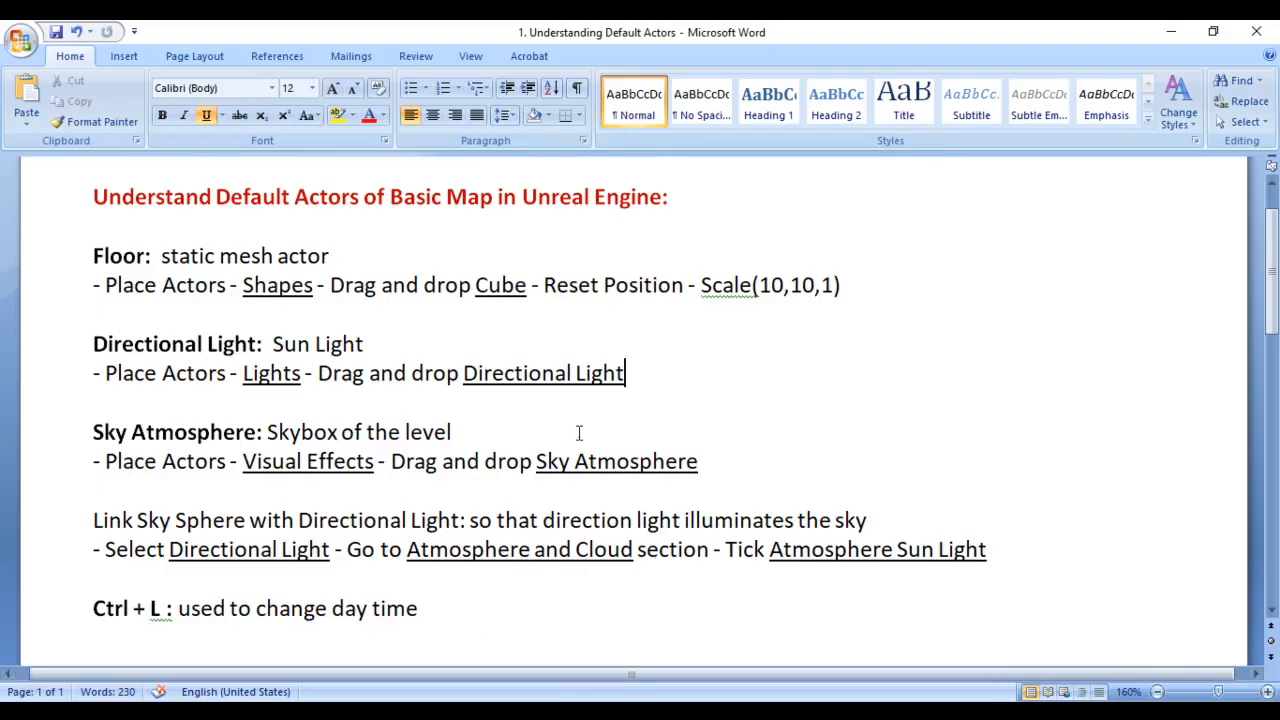
- Review the Sky Atmosphere section of the Word notes, covering its purpose and placement from Visual Effects, and return to Unreal Engine
{"action": "scroll", "coordinate": [432, 445], "scroll_direction": "down", "scroll_amount": 1}
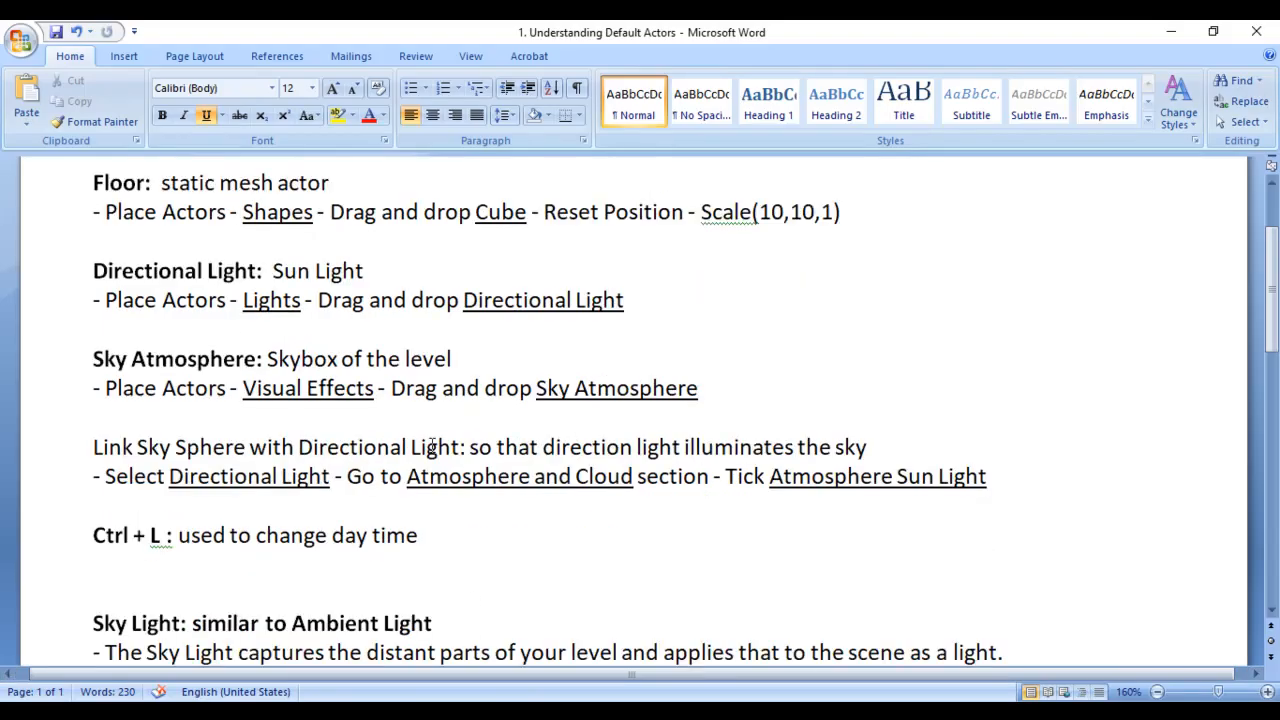
{"action": "left_click_drag", "start_coordinate": [93, 359], "coordinate": [266, 358]}
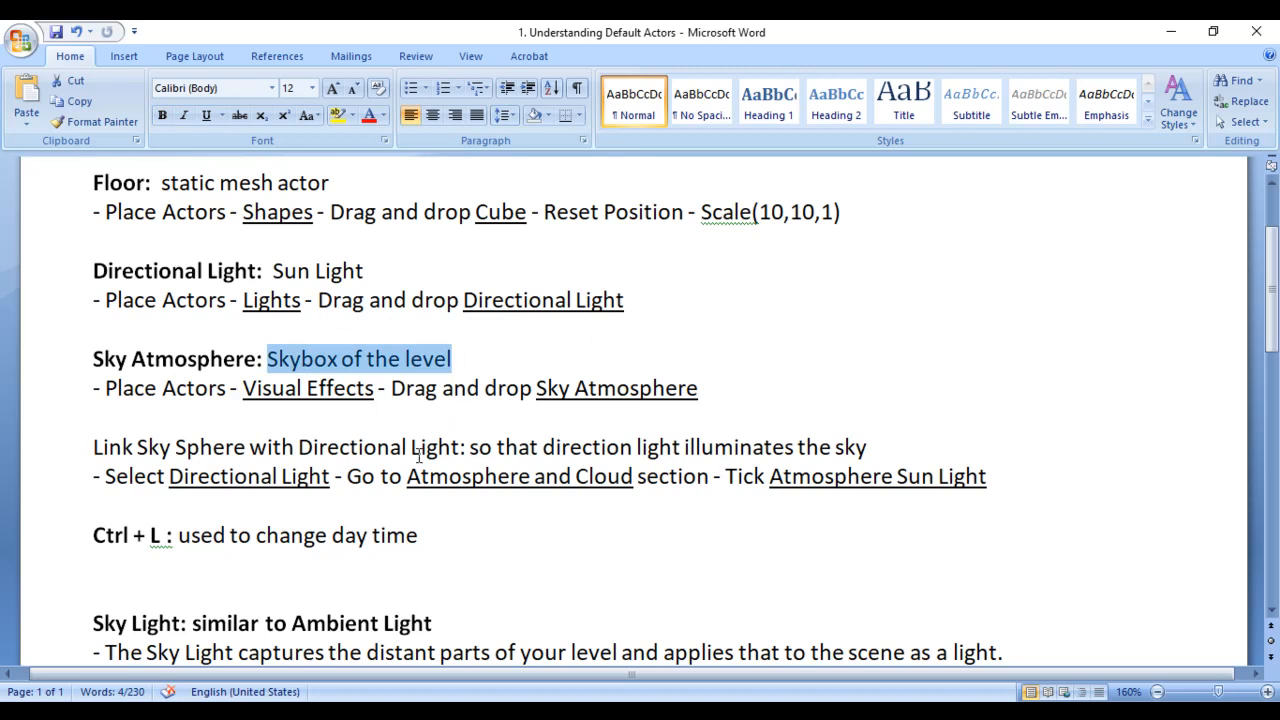
{"action": "left_click_drag", "start_coordinate": [94, 388], "coordinate": [352, 390]}
{"action": "left_click", "coordinate": [306, 425]}
{"action": "left_click", "coordinate": [420, 418]}
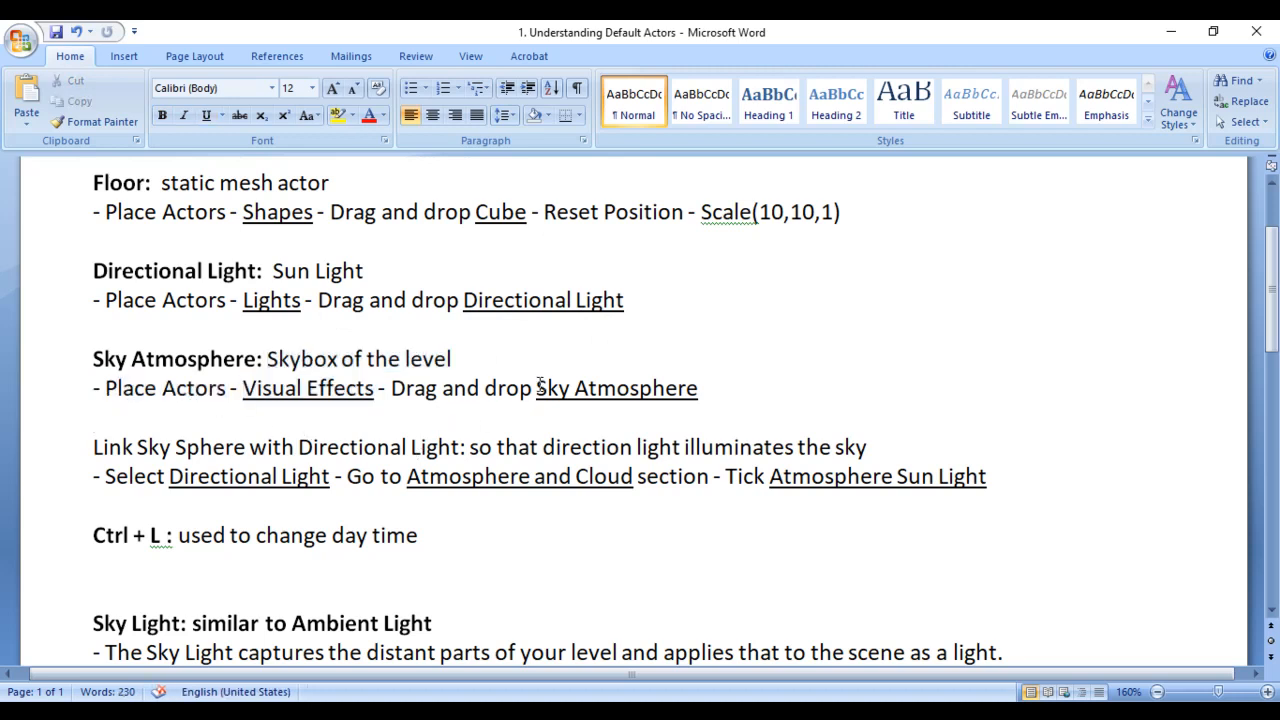
{"action": "left_click_drag", "start_coordinate": [537, 388], "coordinate": [763, 390]}
{"action": "key", "text": "alt+Tab"}
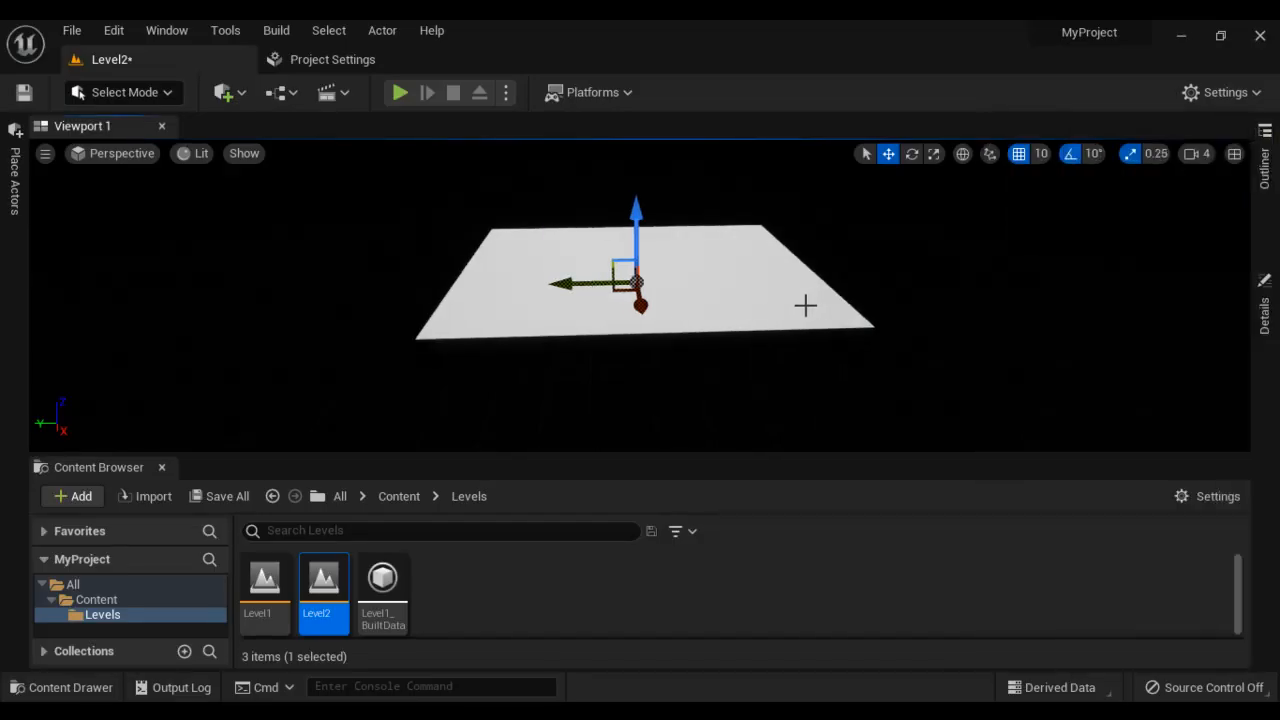
- Place a Sky Atmosphere actor from the Visual Effects category above the floor, near its center
{"action": "left_click", "coordinate": [15, 195]}
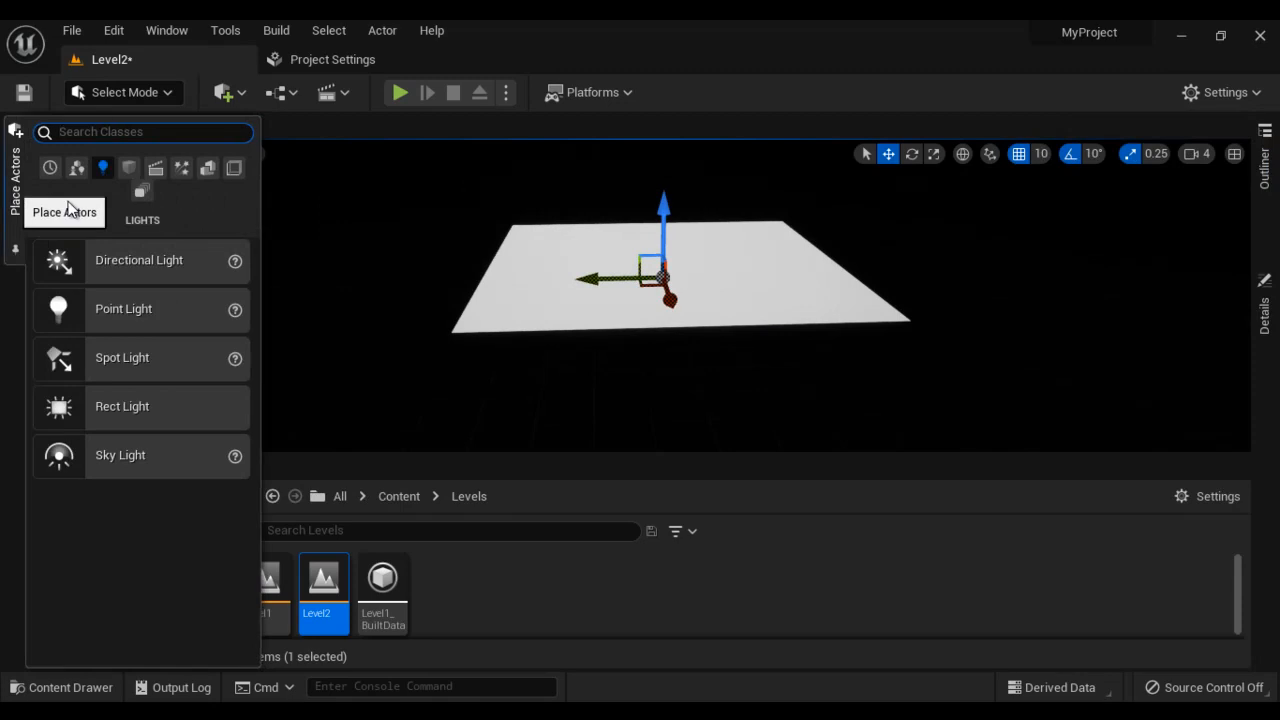
{"action": "left_click", "coordinate": [182, 168]}
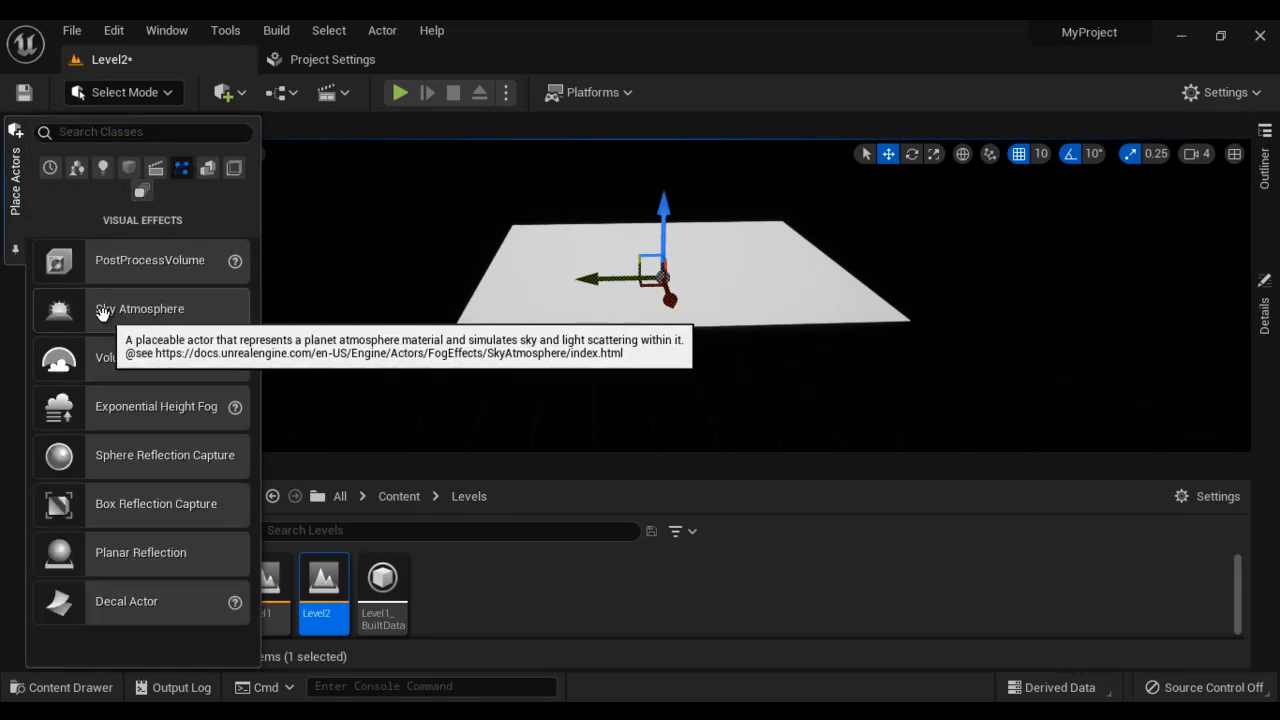
{"action": "left_click_drag", "start_coordinate": [103, 308], "coordinate": [540, 252]}
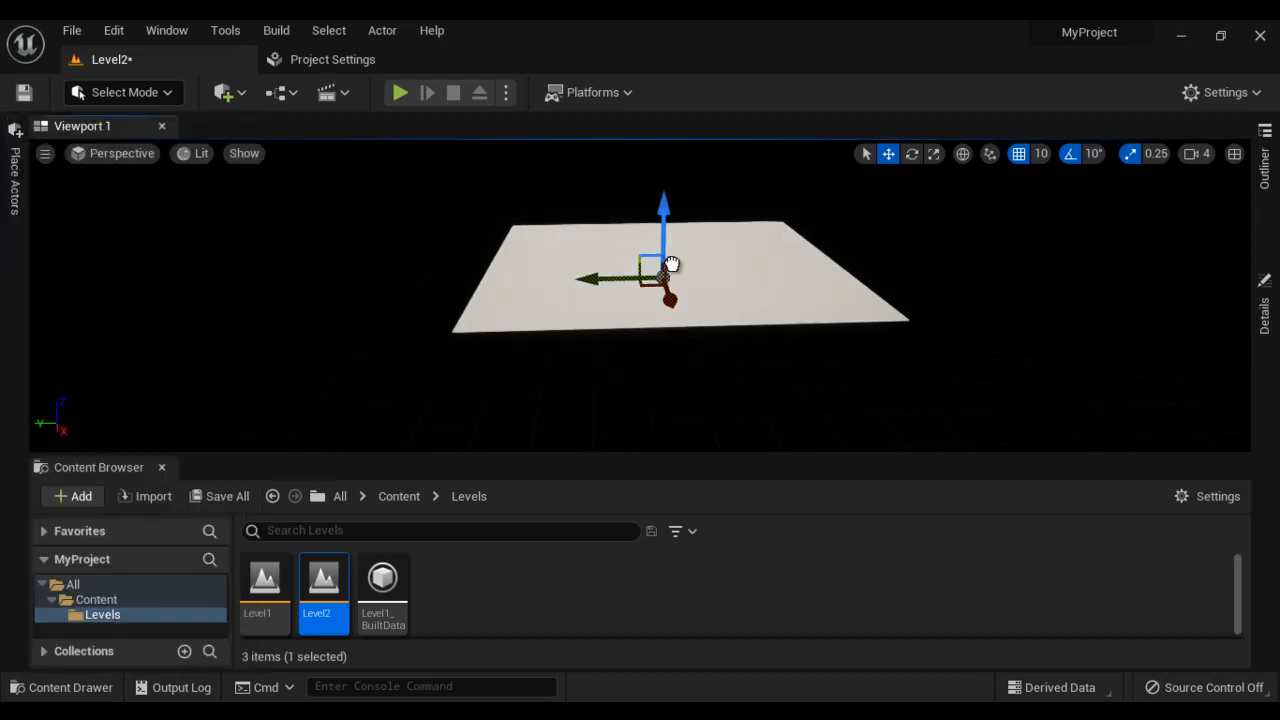
{"action": "left_click_drag", "start_coordinate": [668, 258], "coordinate": [677, 251]}
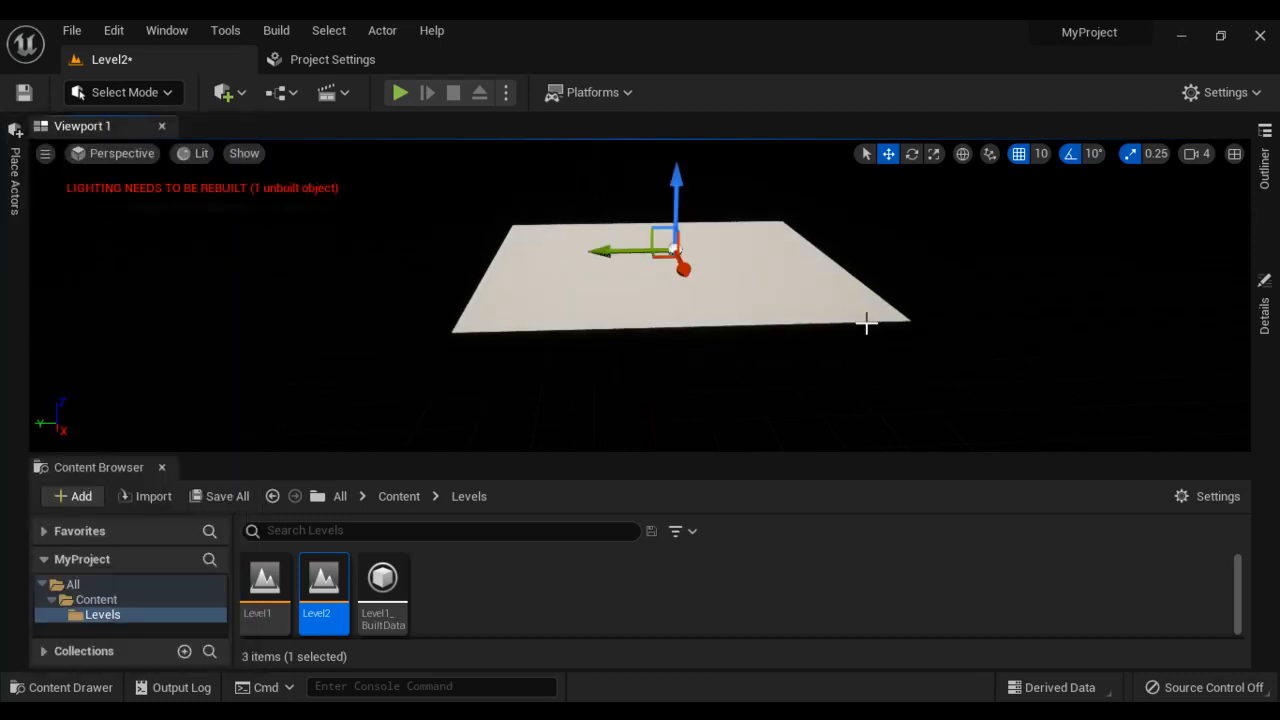
- Hide the SkyAtmosphere actor in the Outliner and show it again to compare the sky at the horizon
{"action": "right_click_drag", "start_coordinate": [866, 323], "coordinate": [836, 302]}
{"action": "left_click", "coordinate": [1265, 170]}
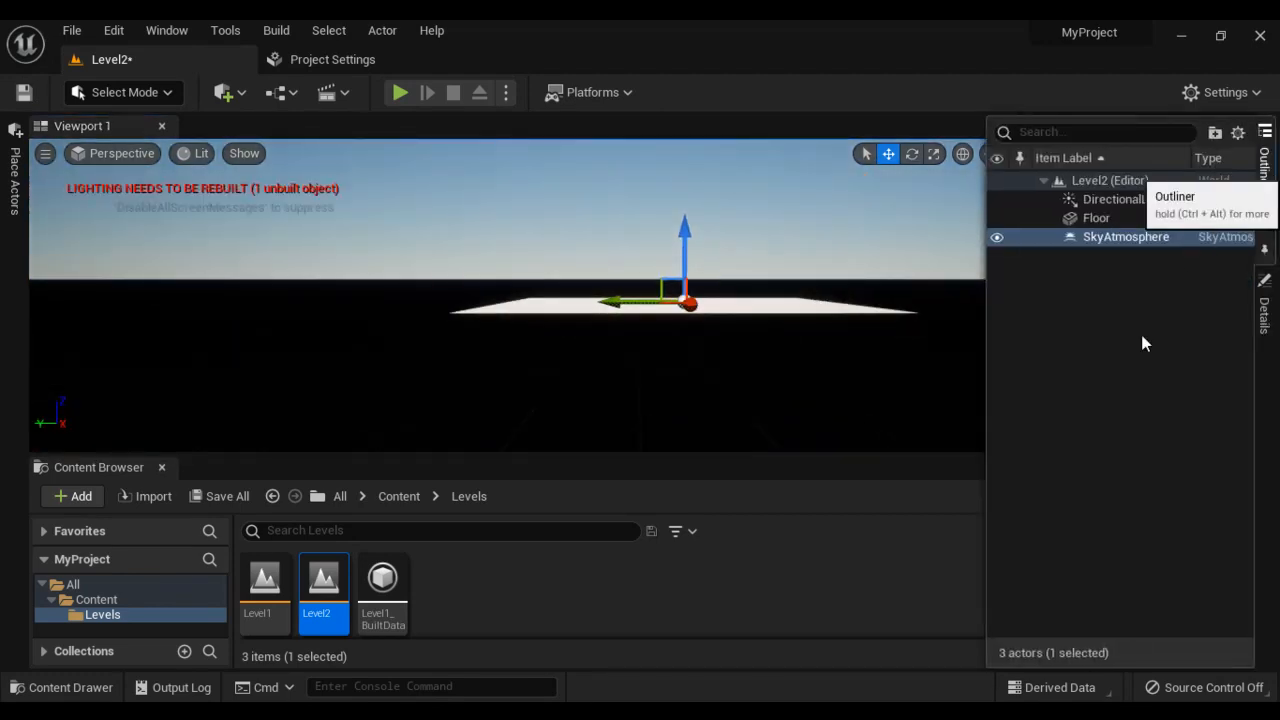
{"action": "left_click", "coordinate": [997, 238]}
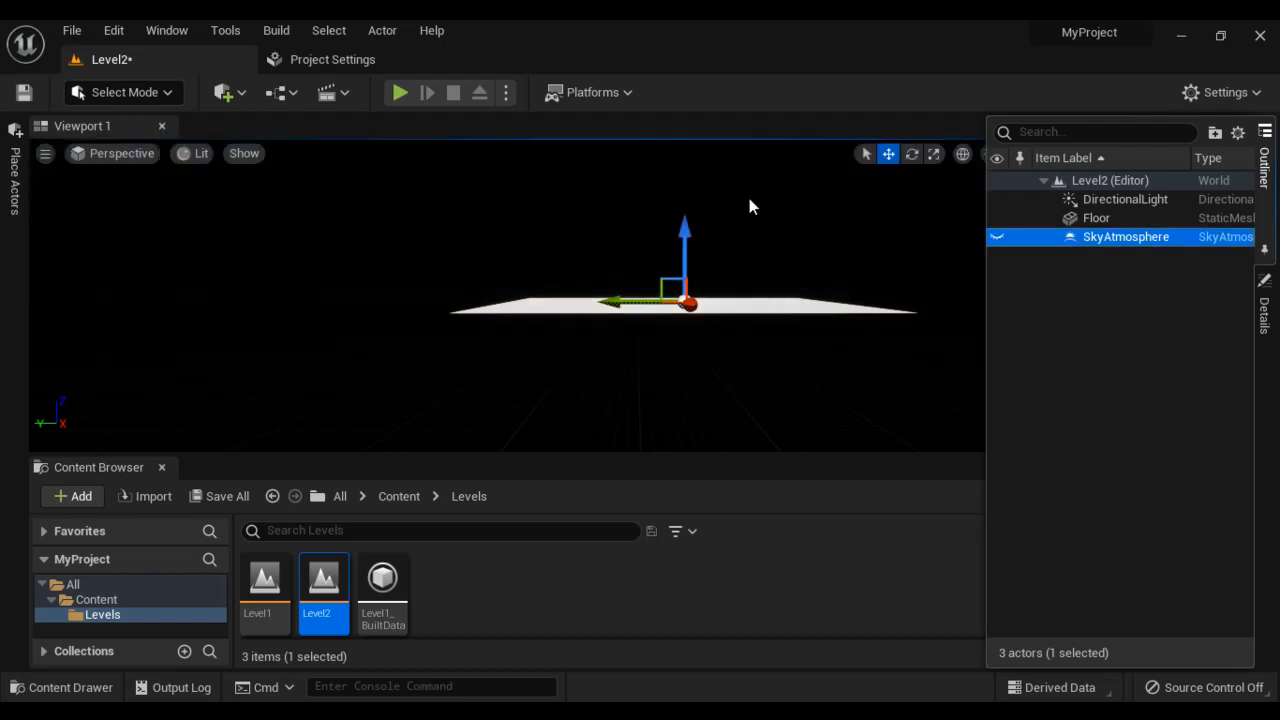
{"action": "left_click", "coordinate": [999, 237]}
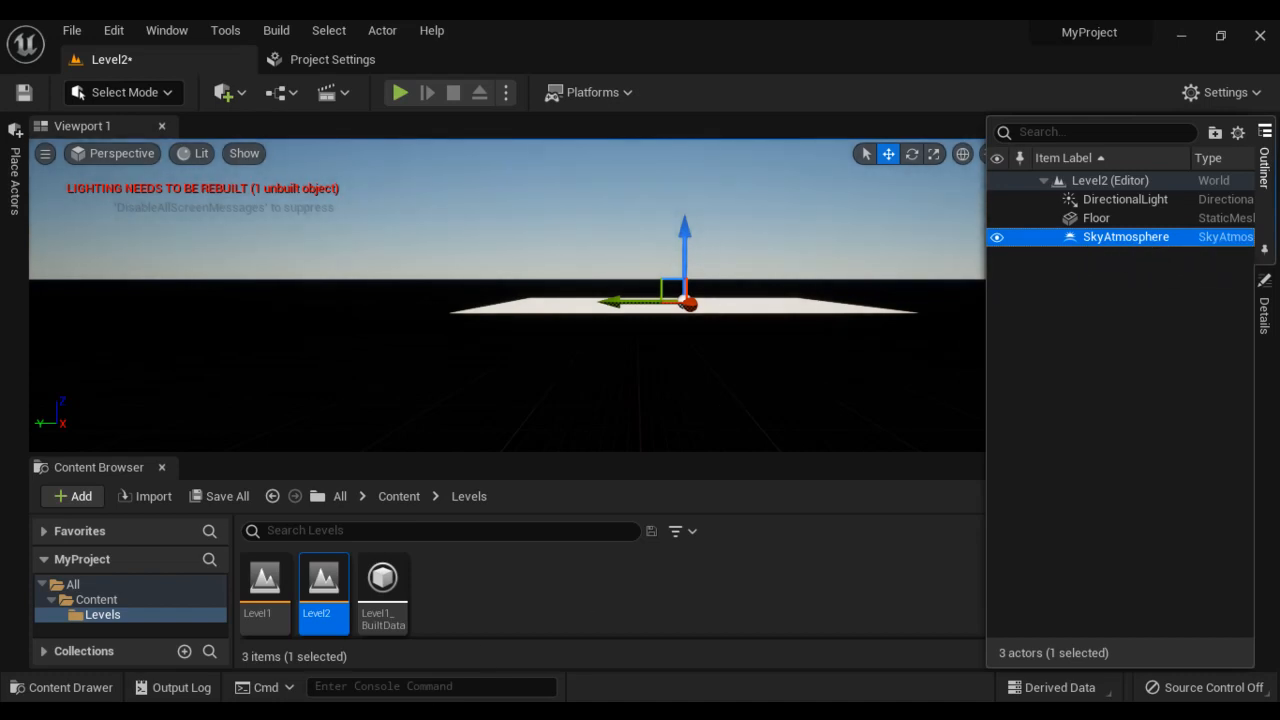
- Switch to the Word notes, review the section on linking the sky with the Directional Light, and return to Unreal Engine
{"action": "key", "text": "alt+Tab"}
{"action": "left_click_drag", "start_coordinate": [87, 358], "coordinate": [478, 358]}
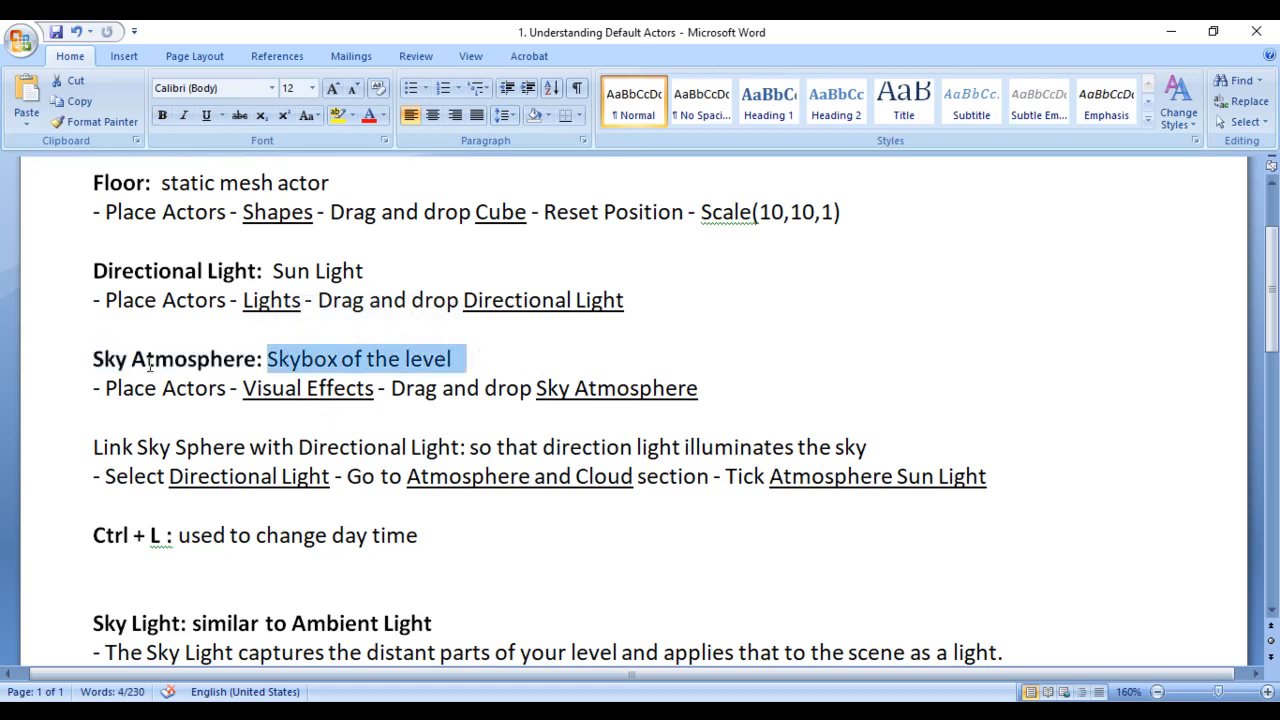
{"action": "left_click_drag", "start_coordinate": [88, 270], "coordinate": [254, 270]}
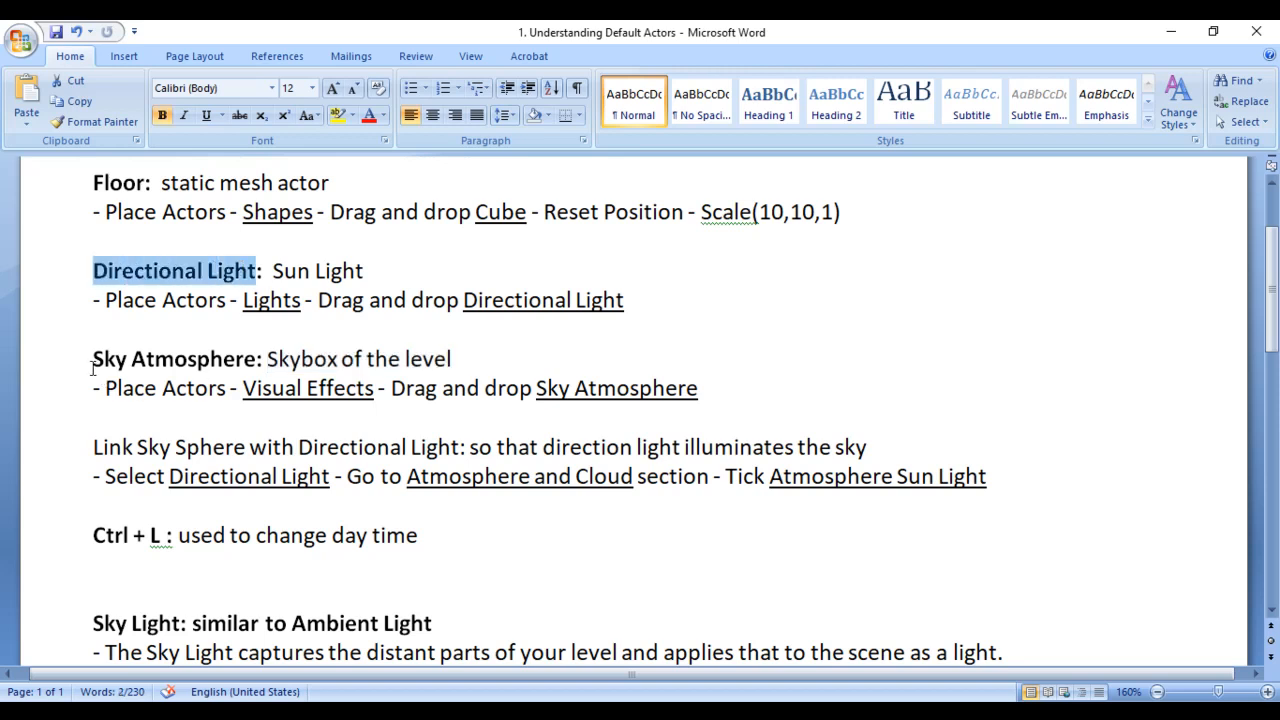
{"action": "left_click_drag", "start_coordinate": [90, 358], "coordinate": [340, 358]}
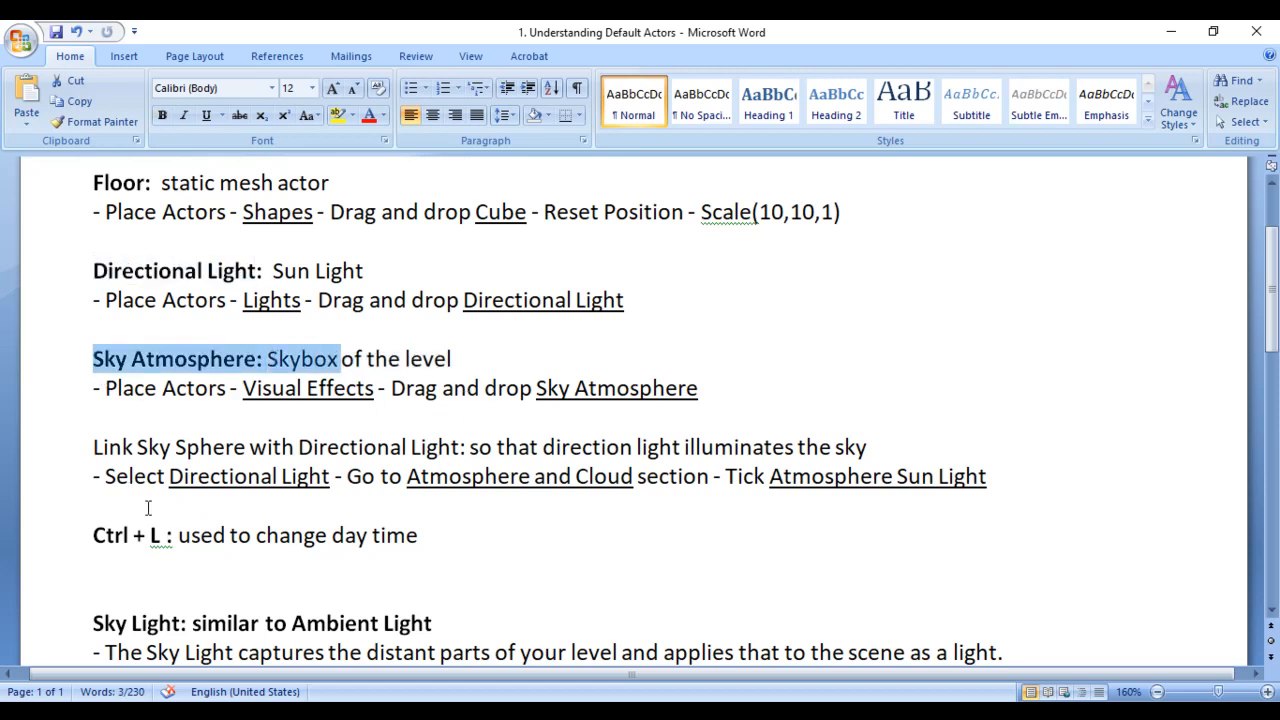
{"action": "left_click_drag", "start_coordinate": [94, 478], "coordinate": [963, 478]}
{"action": "left_click", "coordinate": [420, 535]}
{"action": "left_click", "coordinate": [757, 523]}
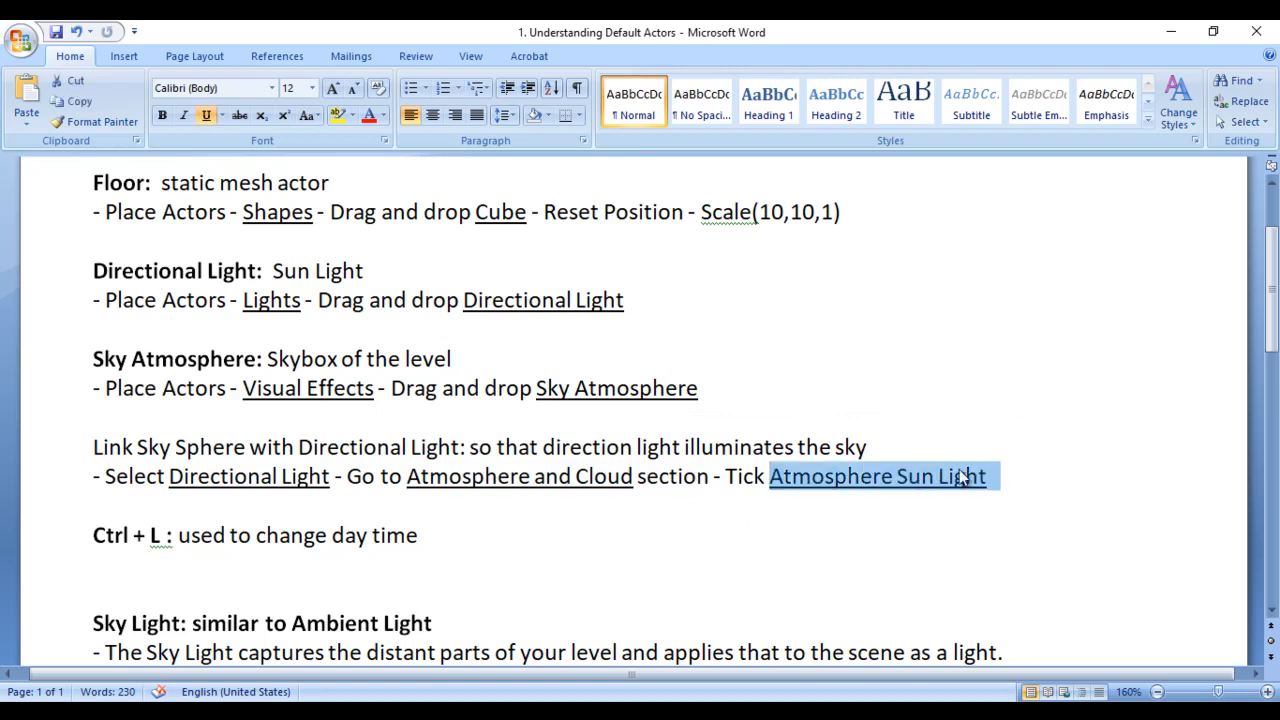
{"action": "left_click", "coordinate": [871, 514]}
{"action": "left_click_drag", "start_coordinate": [94, 272], "coordinate": [257, 273]}
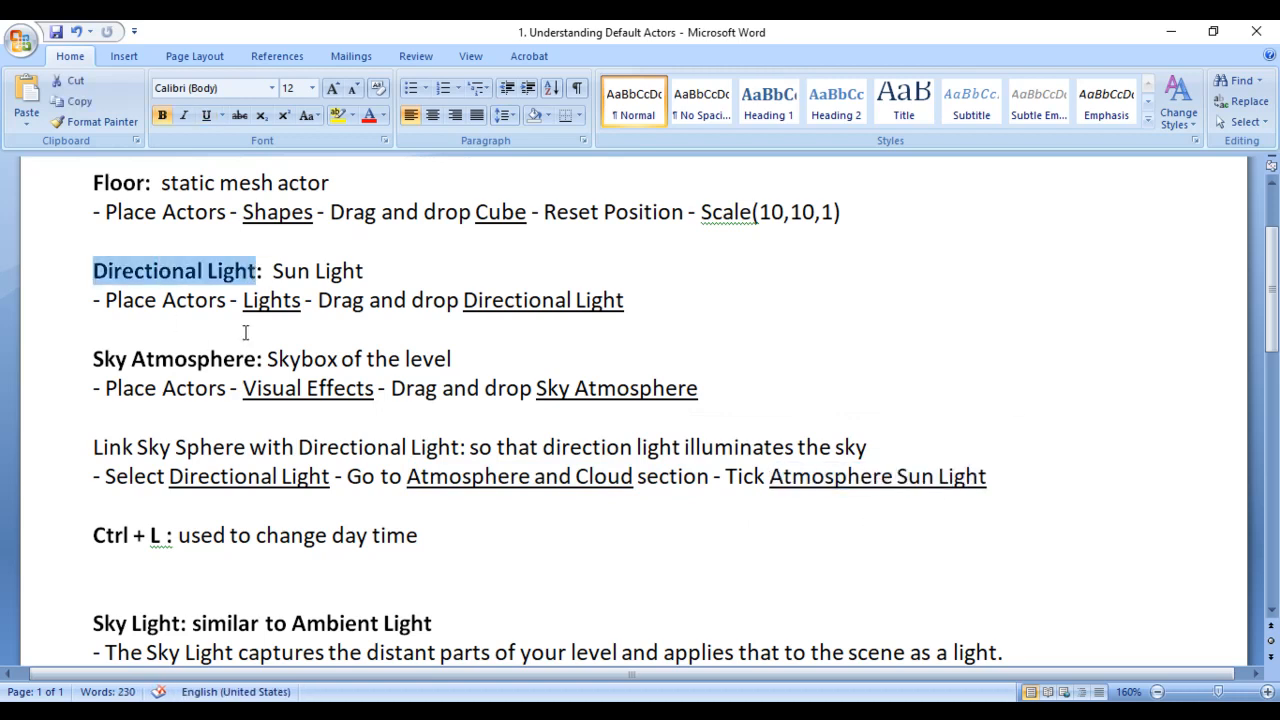
{"action": "left_click_drag", "start_coordinate": [990, 476], "coordinate": [897, 477]}
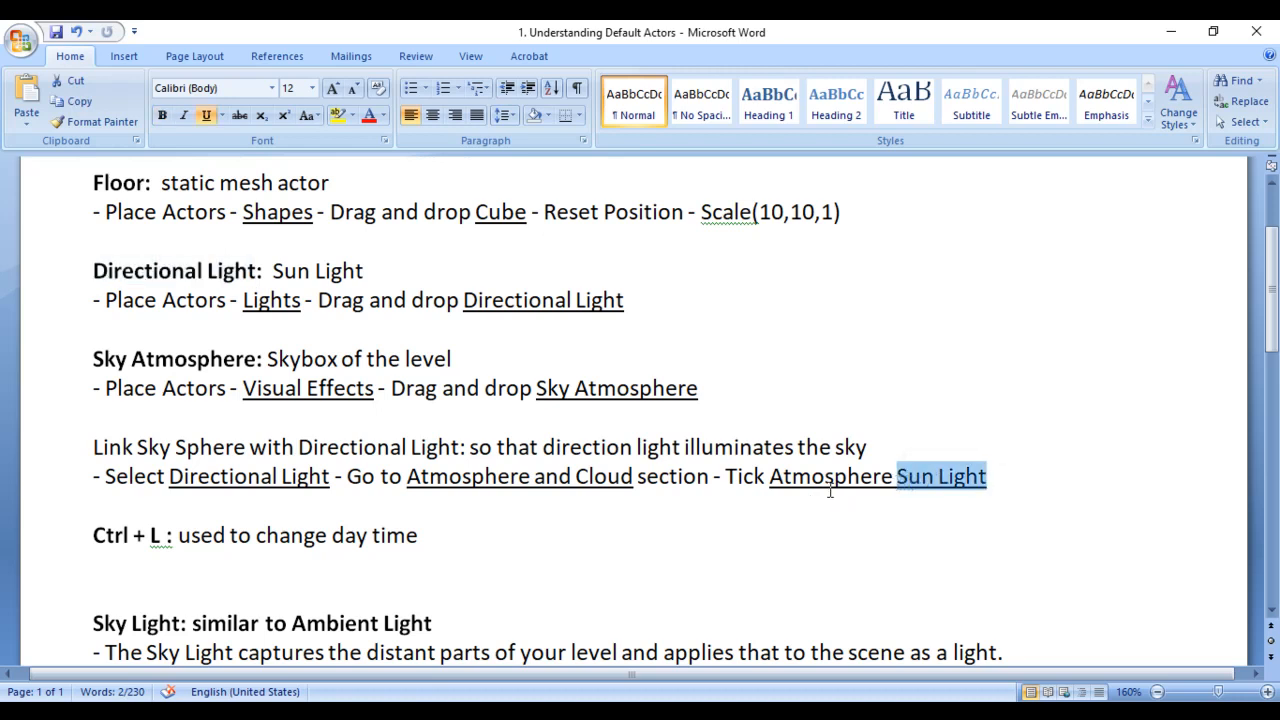
{"action": "left_click_drag", "start_coordinate": [771, 477], "coordinate": [1004, 481]}
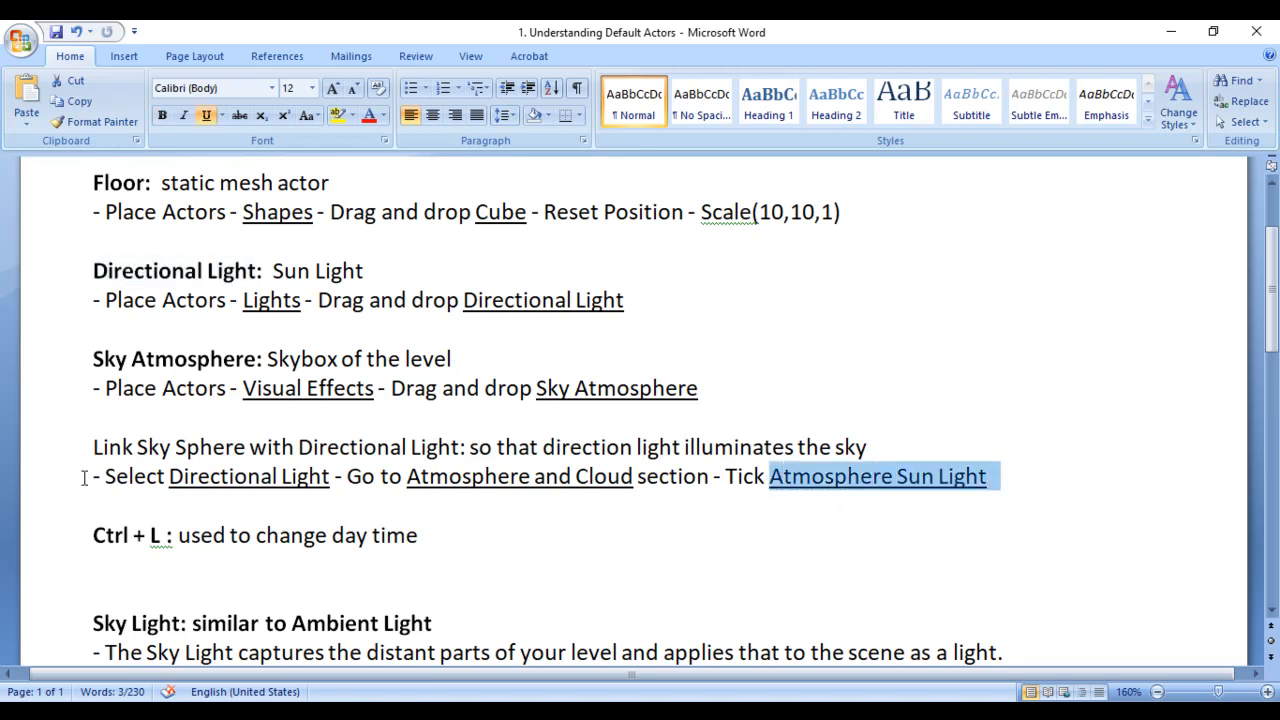
{"action": "left_click_drag", "start_coordinate": [84, 478], "coordinate": [1004, 480]}
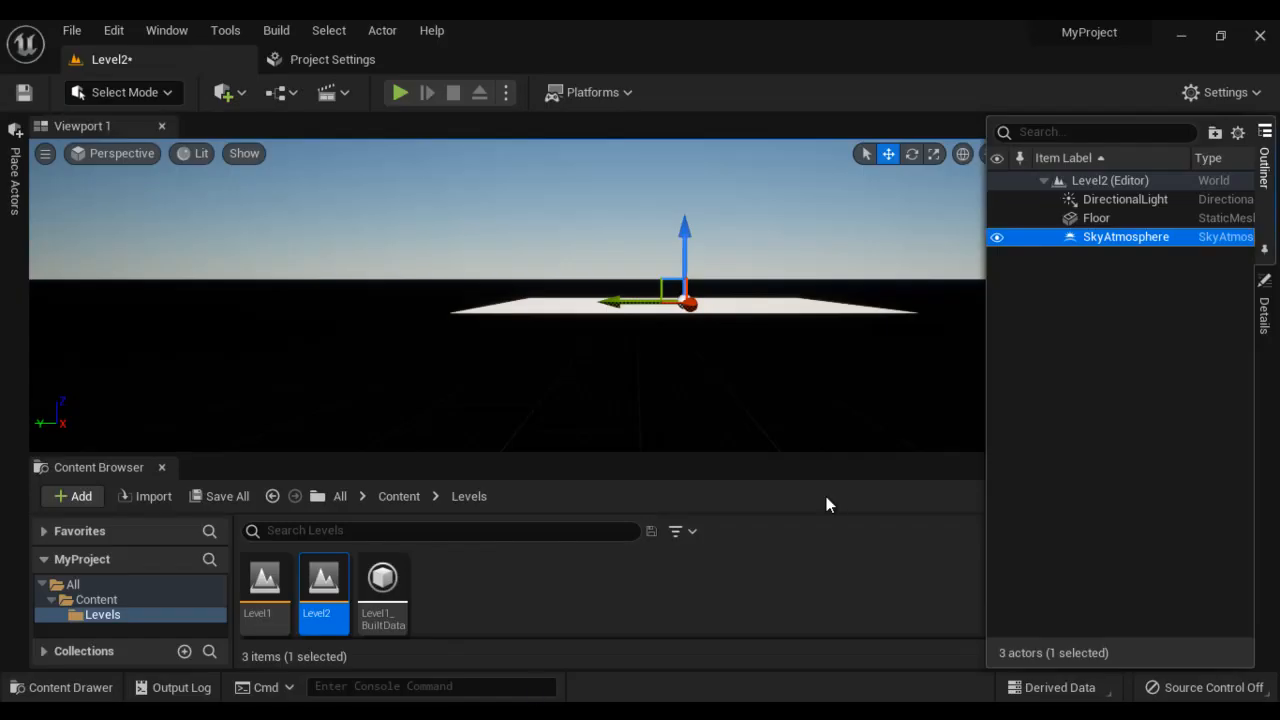
- Select DirectionalLight and examine the Atmosphere Sun Light option under Atmosphere and Cloud in its details, widening the panel to read it
{"action": "left_click", "coordinate": [1121, 200]}
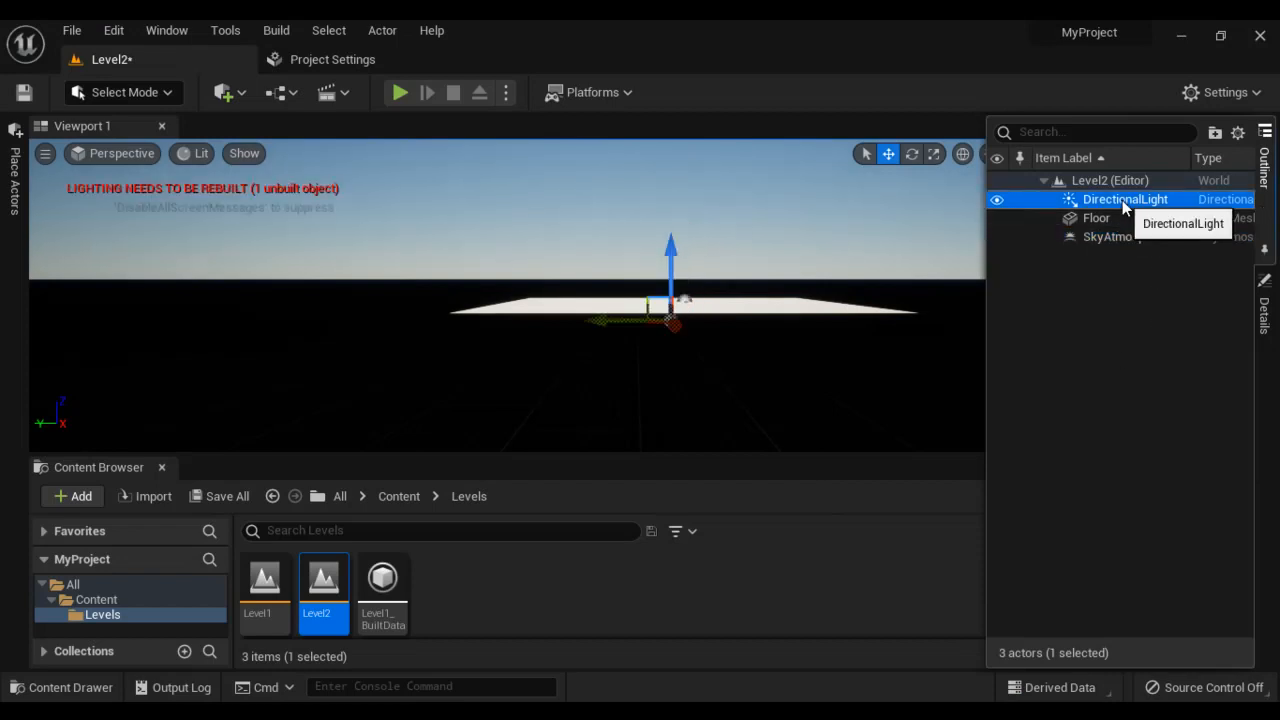
{"action": "left_click", "coordinate": [1263, 318]}
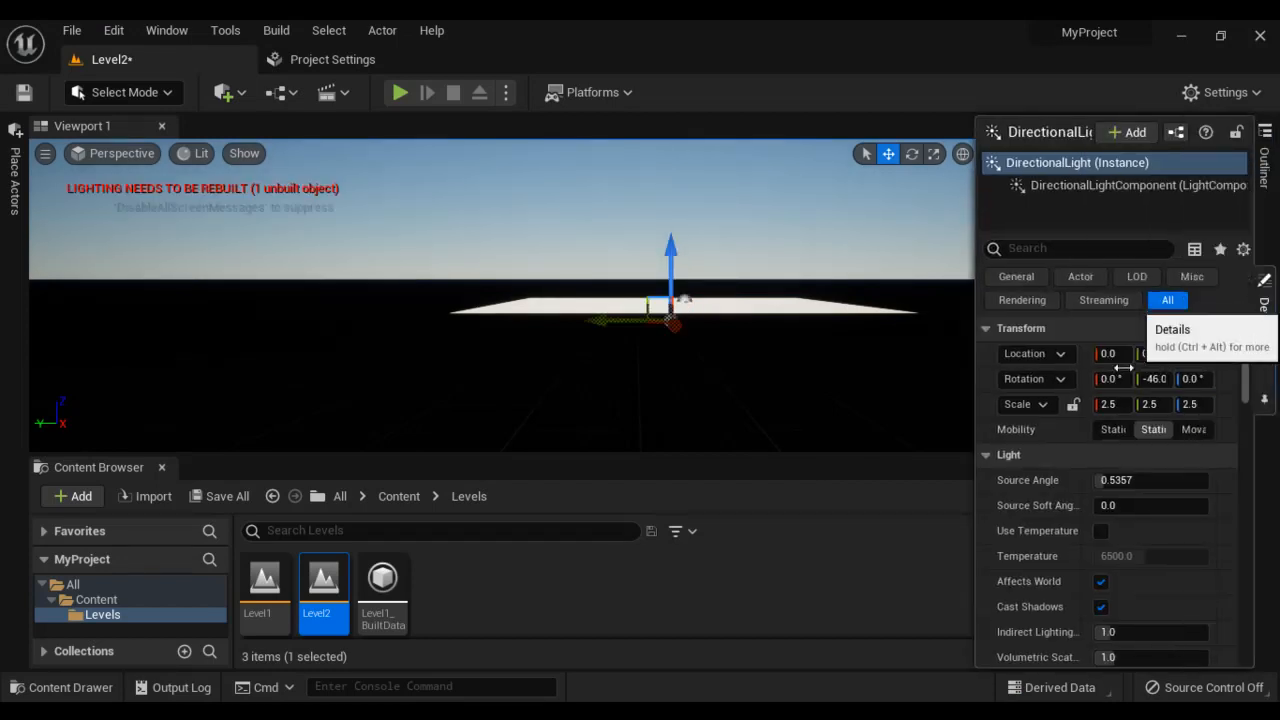
{"action": "scroll", "coordinate": [1012, 428], "scroll_direction": "down", "scroll_amount": 10}
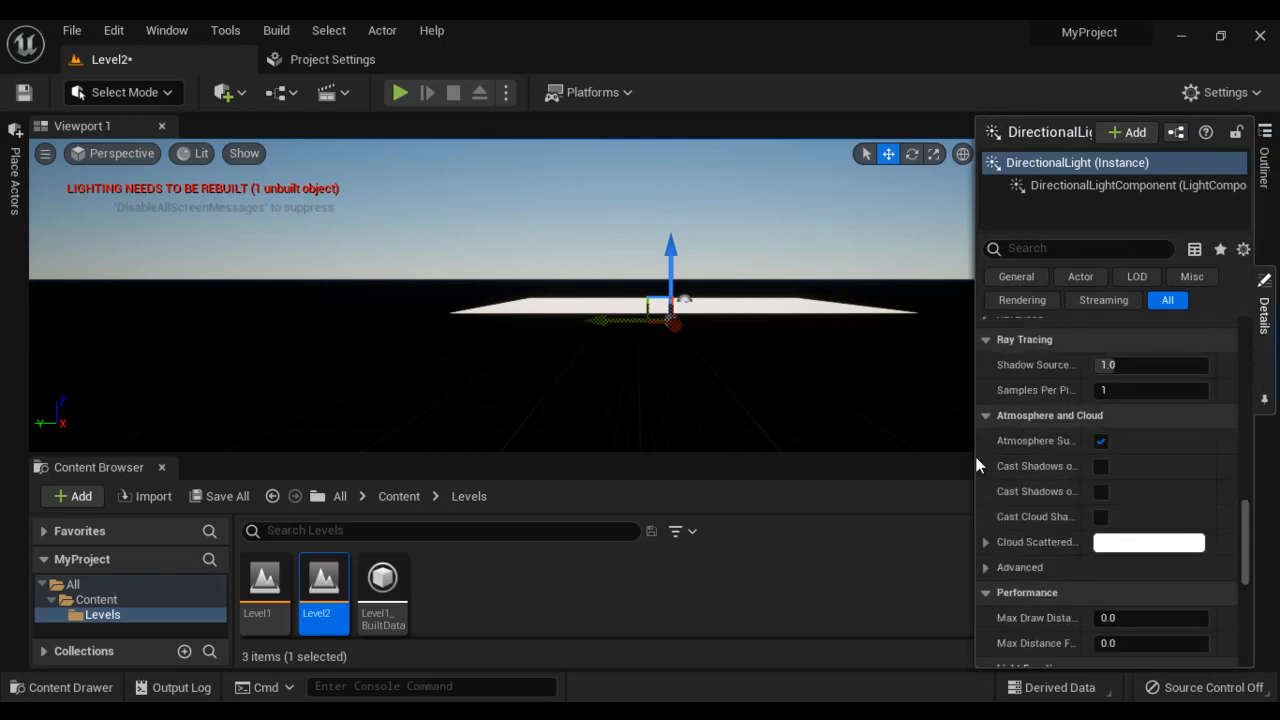
{"action": "left_click_drag", "start_coordinate": [974, 457], "coordinate": [881, 457]}
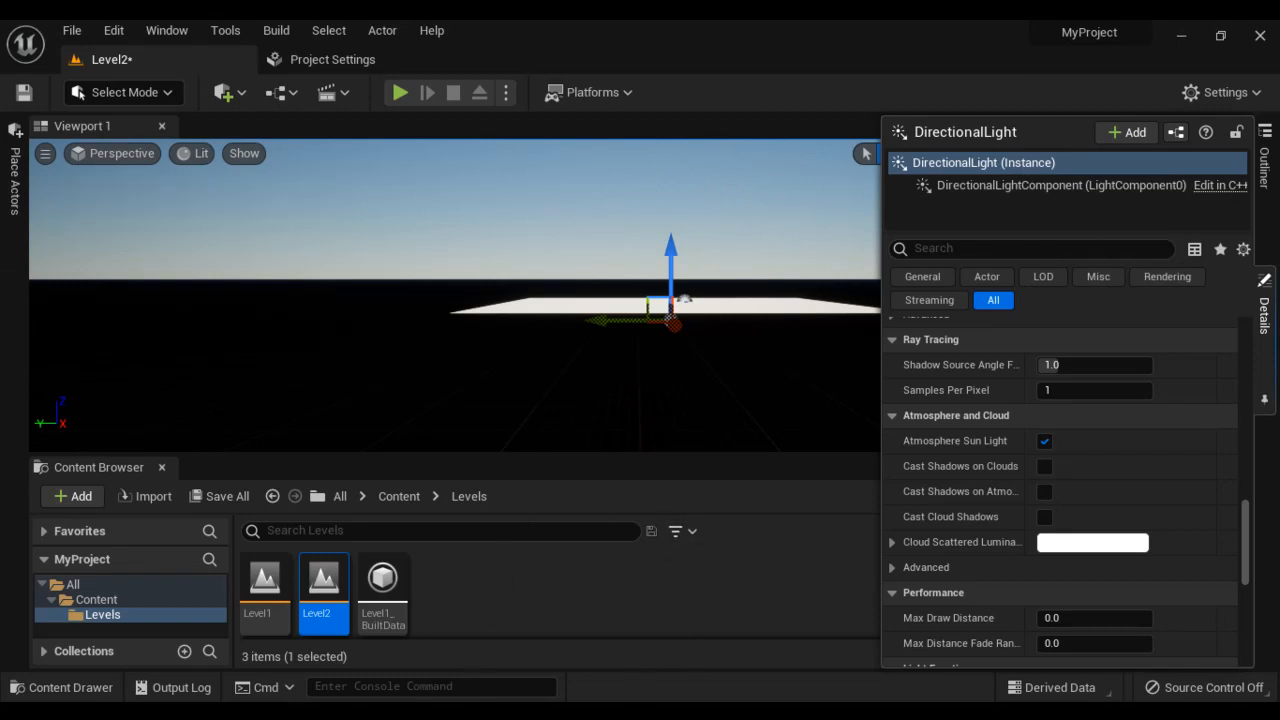
- Switch to the Word notes, review the Directional Light section and the shortcut for changing day time, and return to Unreal Engine
{"action": "key", "text": "alt+Tab"}
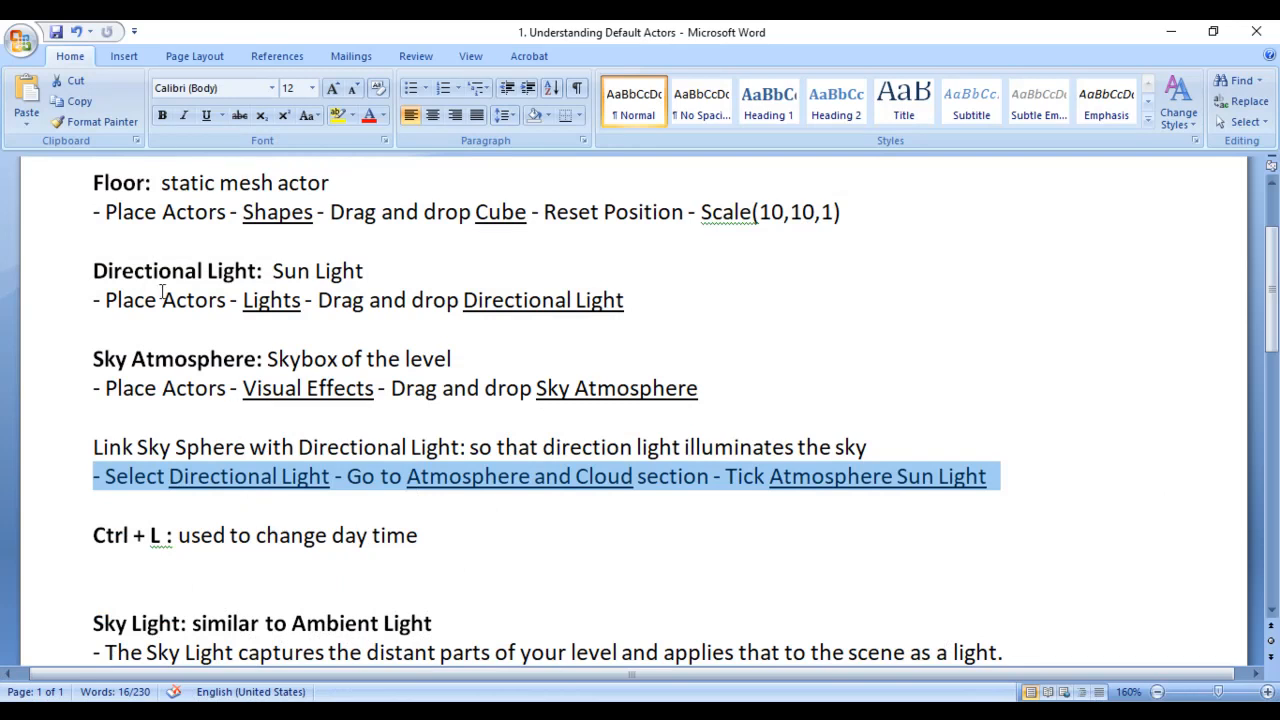
{"action": "left_click_drag", "start_coordinate": [91, 270], "coordinate": [636, 291]}
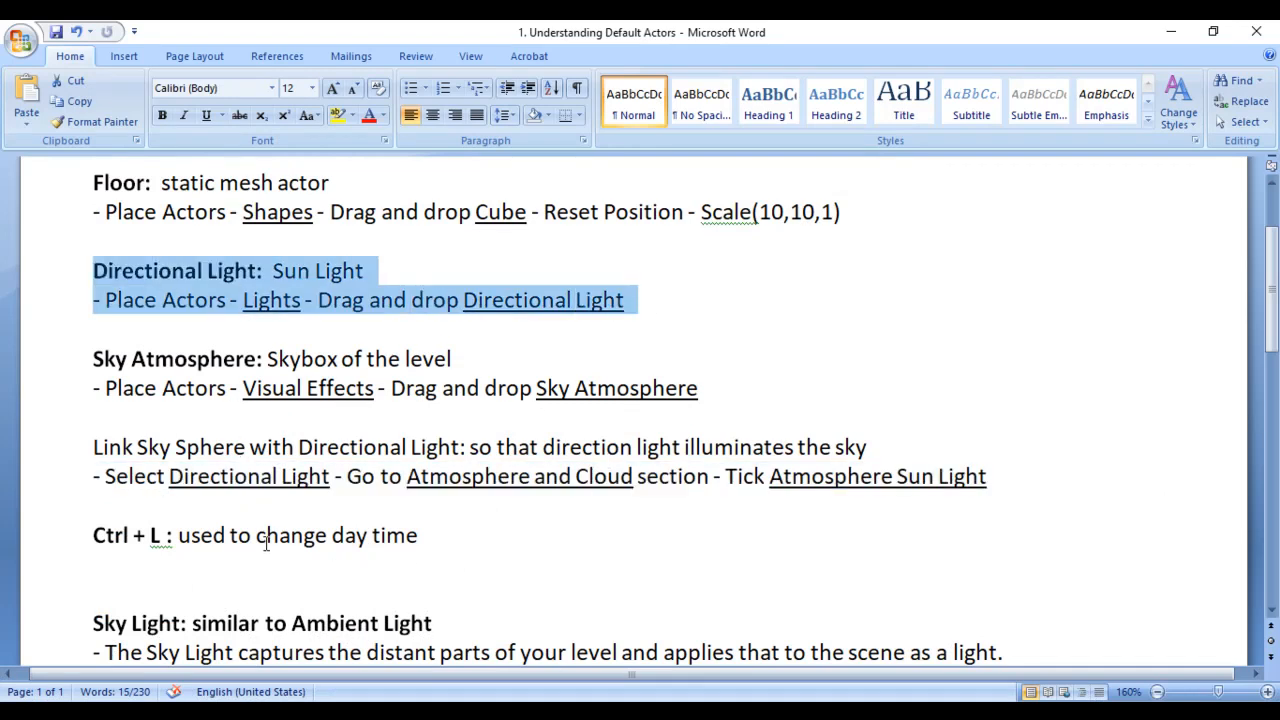
{"action": "left_click_drag", "start_coordinate": [258, 540], "coordinate": [491, 545]}
{"action": "left_click", "coordinate": [491, 545]}
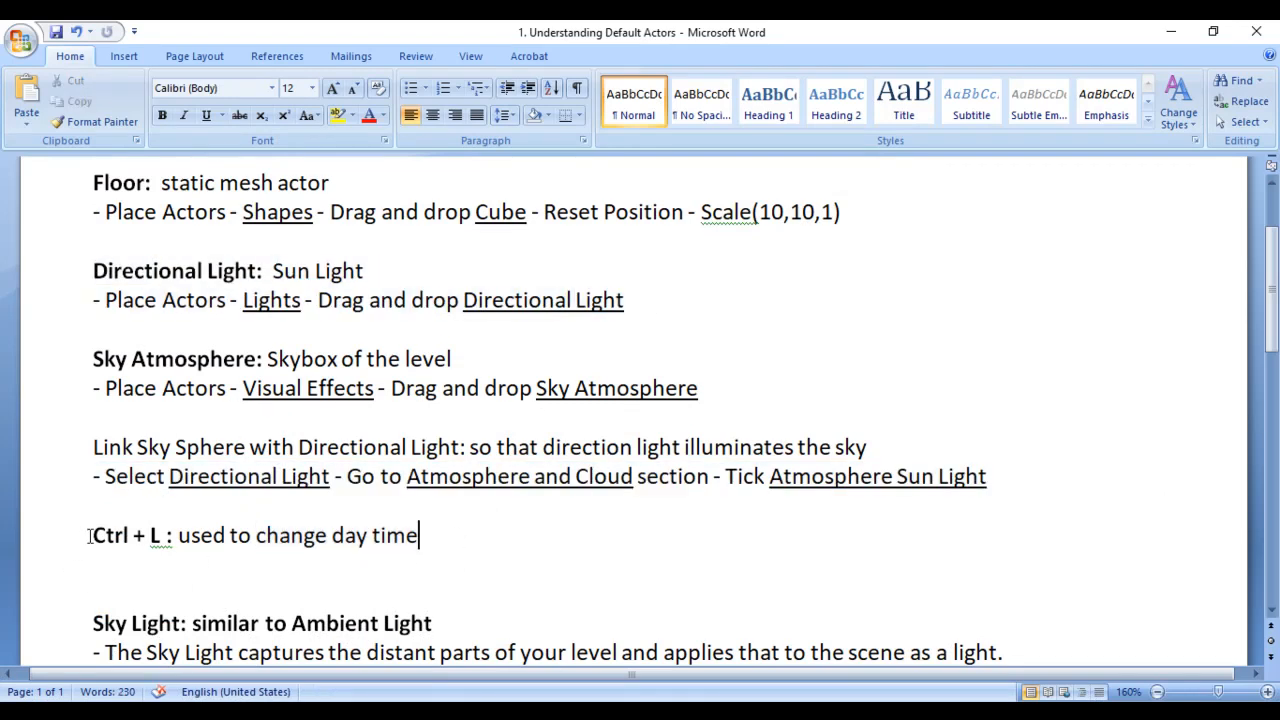
{"action": "left_click_drag", "start_coordinate": [89, 536], "coordinate": [176, 540]}
{"action": "key", "text": "alt+Tab"}
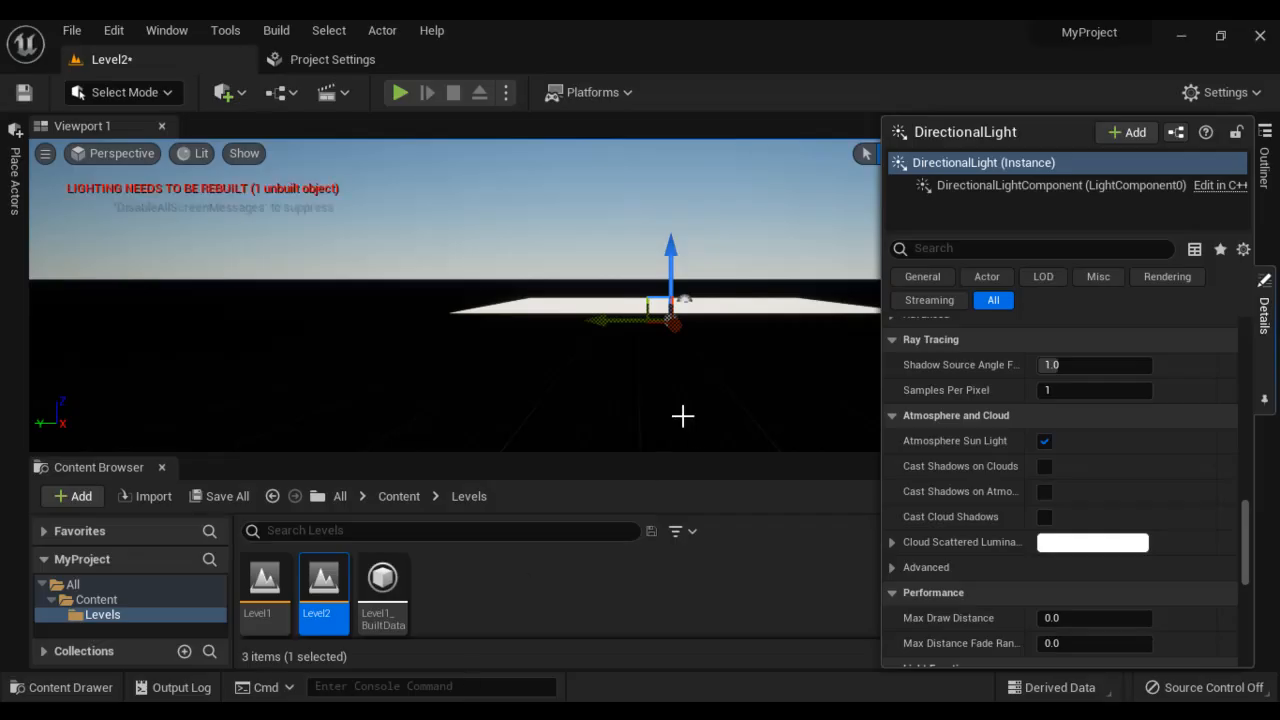
- Hide the details and rotate the directional light interactively until the sun sits low in the sky beyond the floor
{"action": "left_click", "coordinate": [1265, 304]}
{"action": "middle_click_drag", "start_coordinate": [880, 296], "coordinate": [952, 305]}
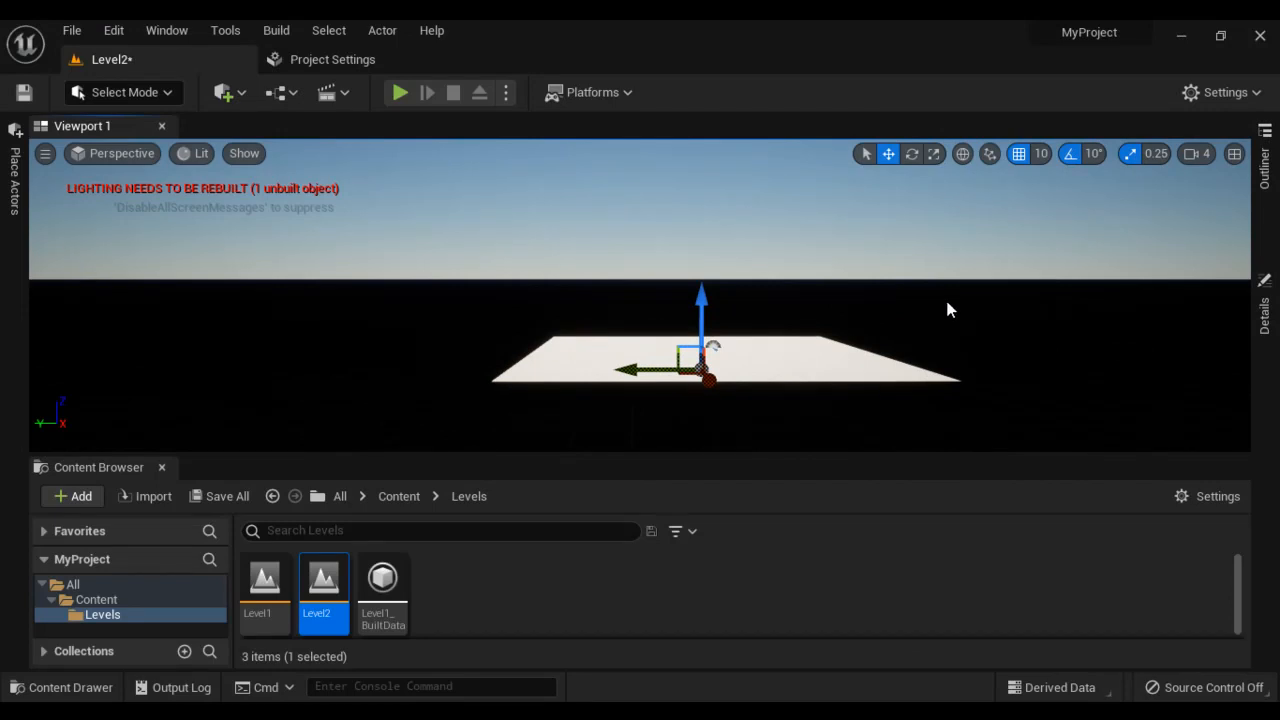
{"action": "key", "text": "ctrl+l"}
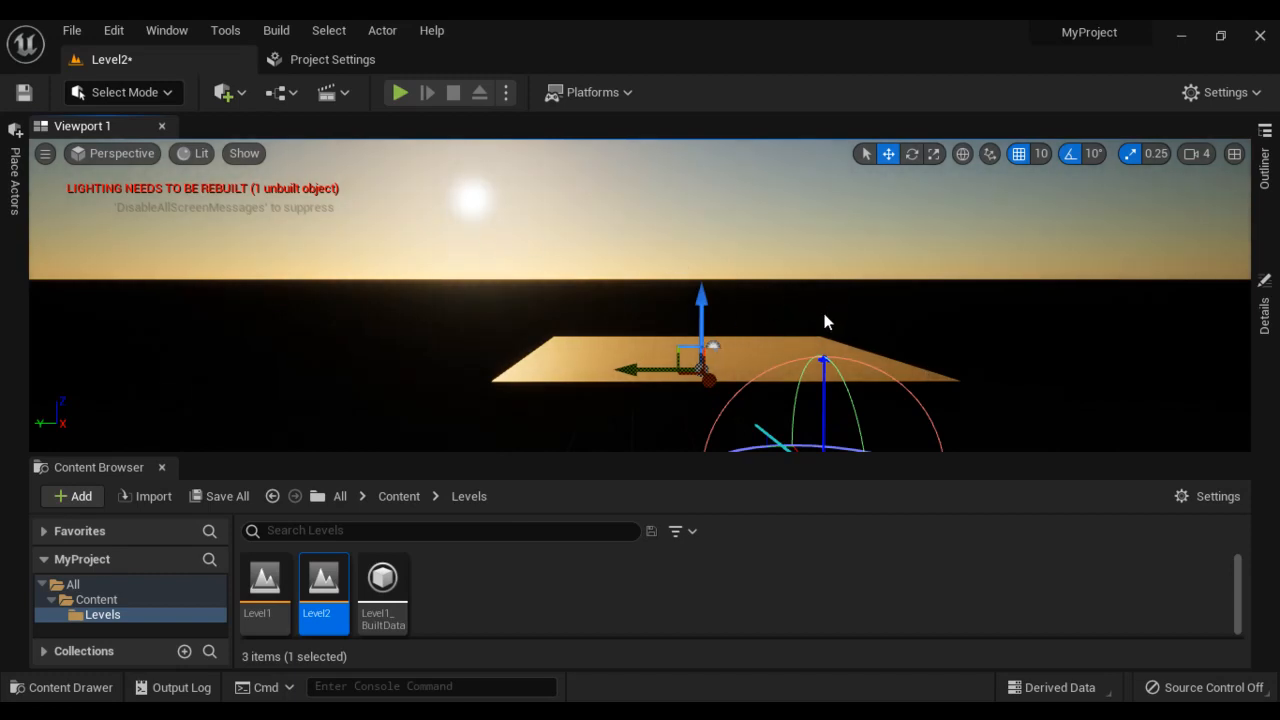
{"action": "mouse_move", "coordinate": [840, 303]}
{"action": "middle_mouse_down"}
{"action": "mouse_move", "coordinate": [803, 326]}
{"action": "mouse_move", "coordinate": [805, 263]}
{"action": "mouse_move", "coordinate": [829, 316]}
{"action": "middle_mouse_up"}
{"action": "right_click_drag", "start_coordinate": [829, 316], "coordinate": [733, 413]}
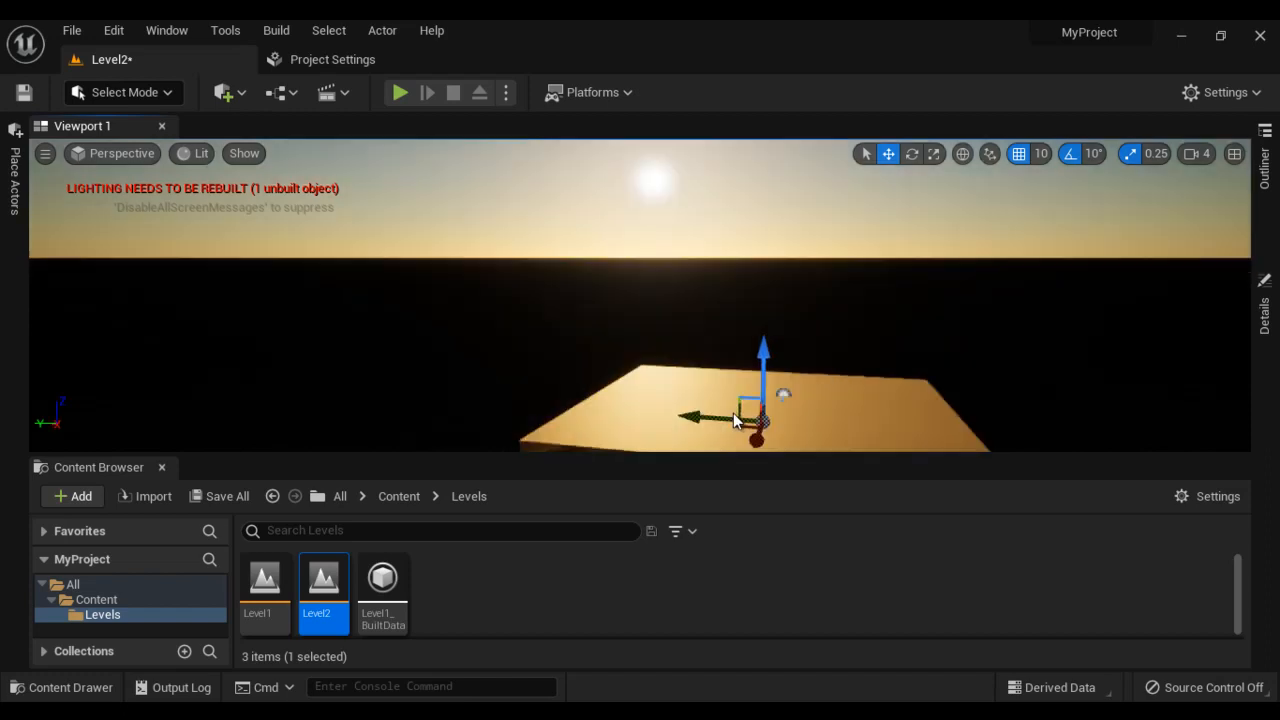
{"action": "mouse_move", "coordinate": [733, 413]}
{"action": "left_mouse_down", "text": "alt"}
{"action": "mouse_move", "coordinate": [690, 408]}
{"action": "mouse_move", "coordinate": [731, 401]}
{"action": "left_mouse_up", "text": "alt"}
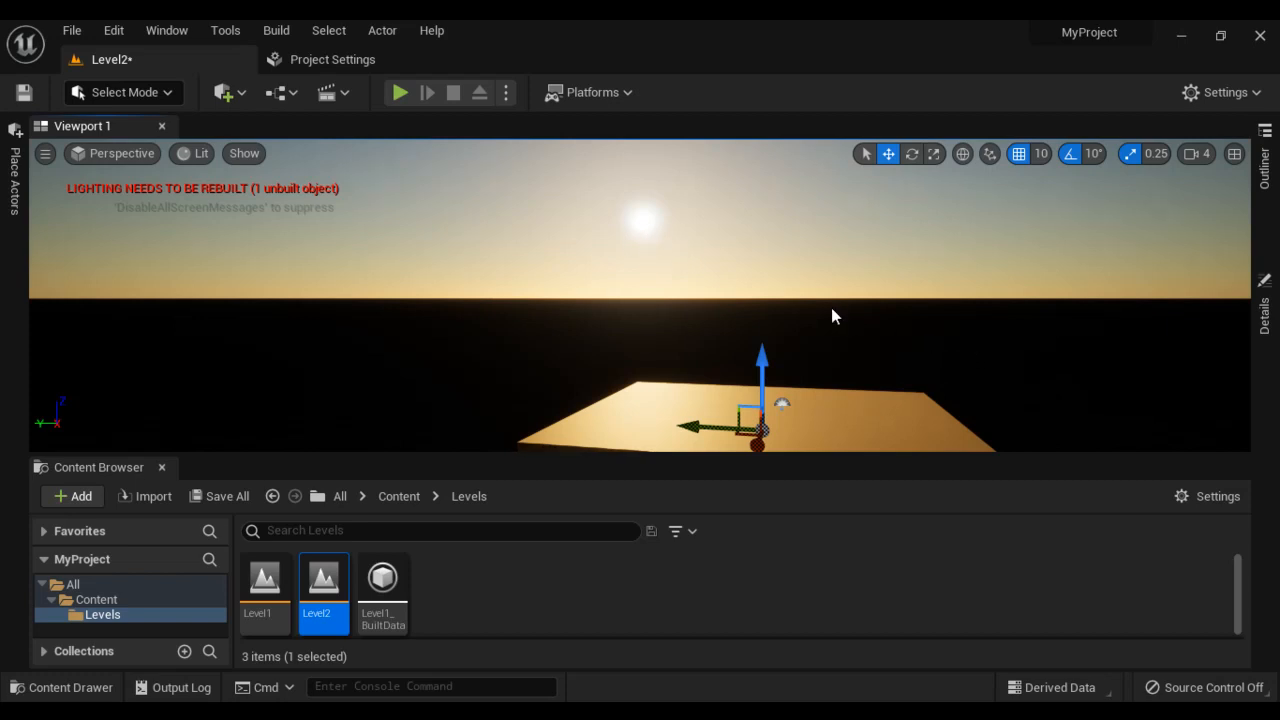
- Change the time of day by rotating the sun up for daylight, down to the horizon for sunset, and slightly up again
{"action": "key", "text": "ctrl+l"}
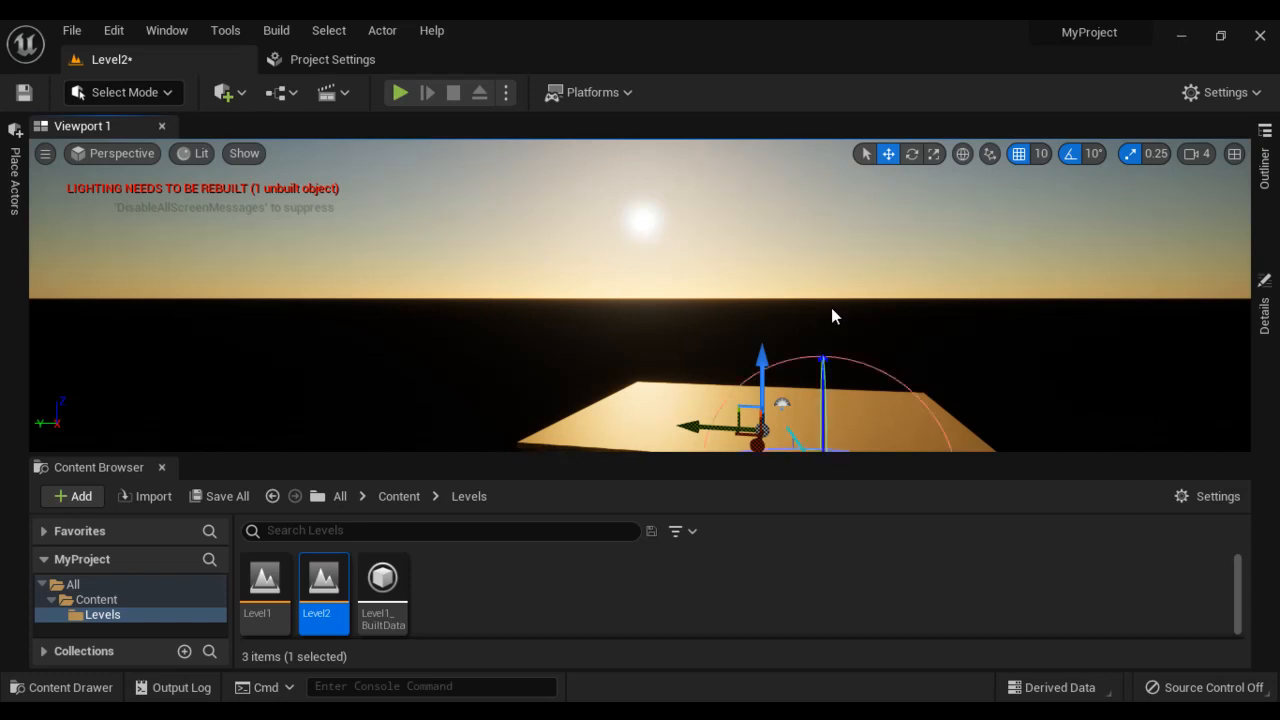
{"action": "key", "text": "ctrl+l"}
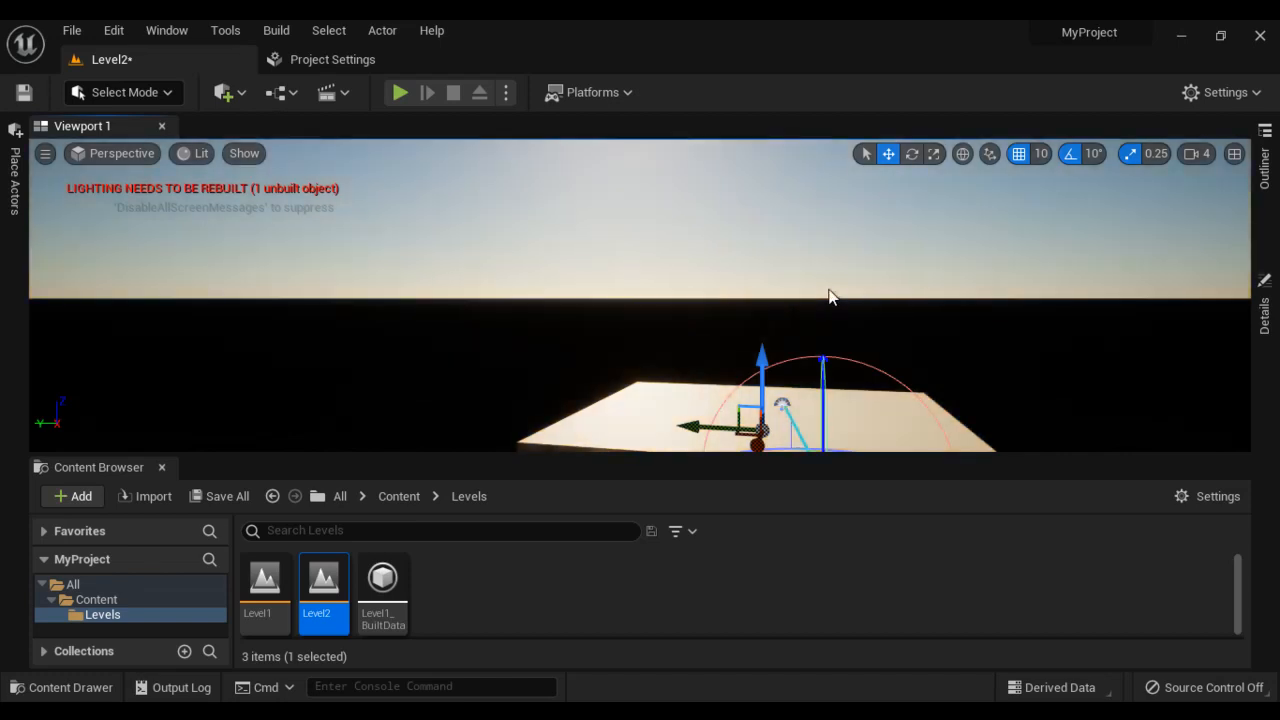
{"action": "key", "text": "ctrl+l"}
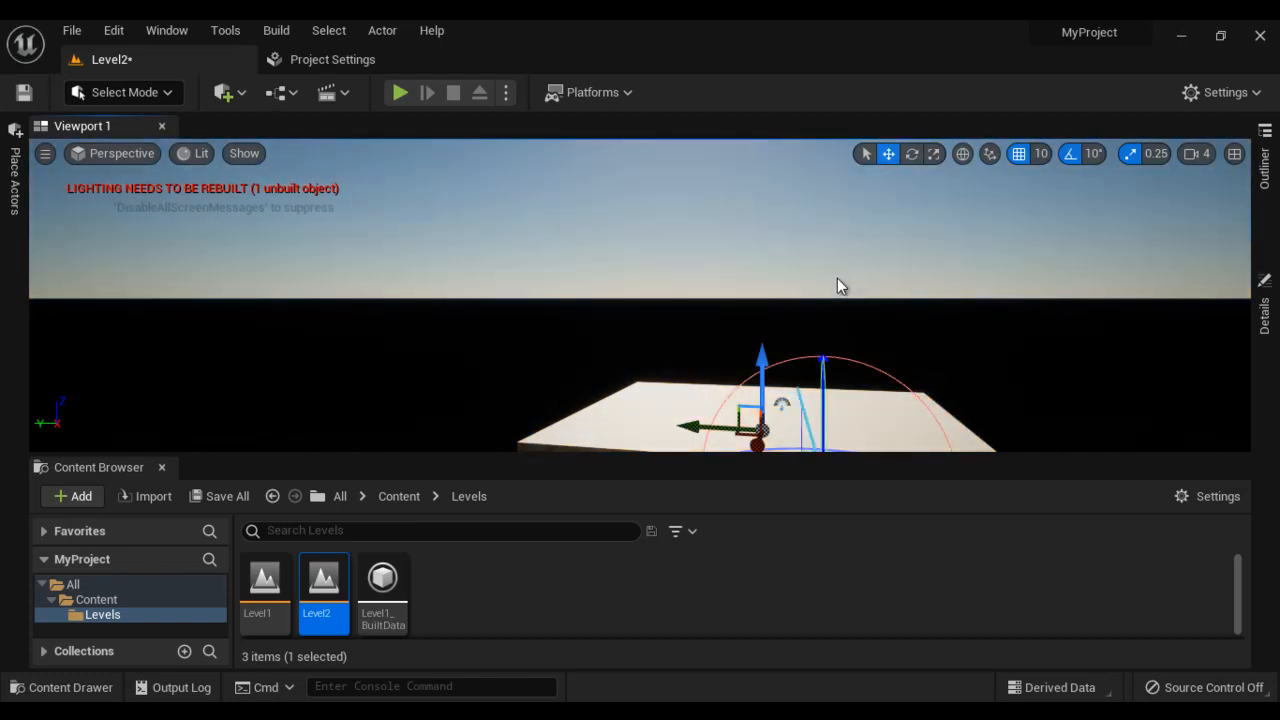
{"action": "key", "text": "ctrl+l"}
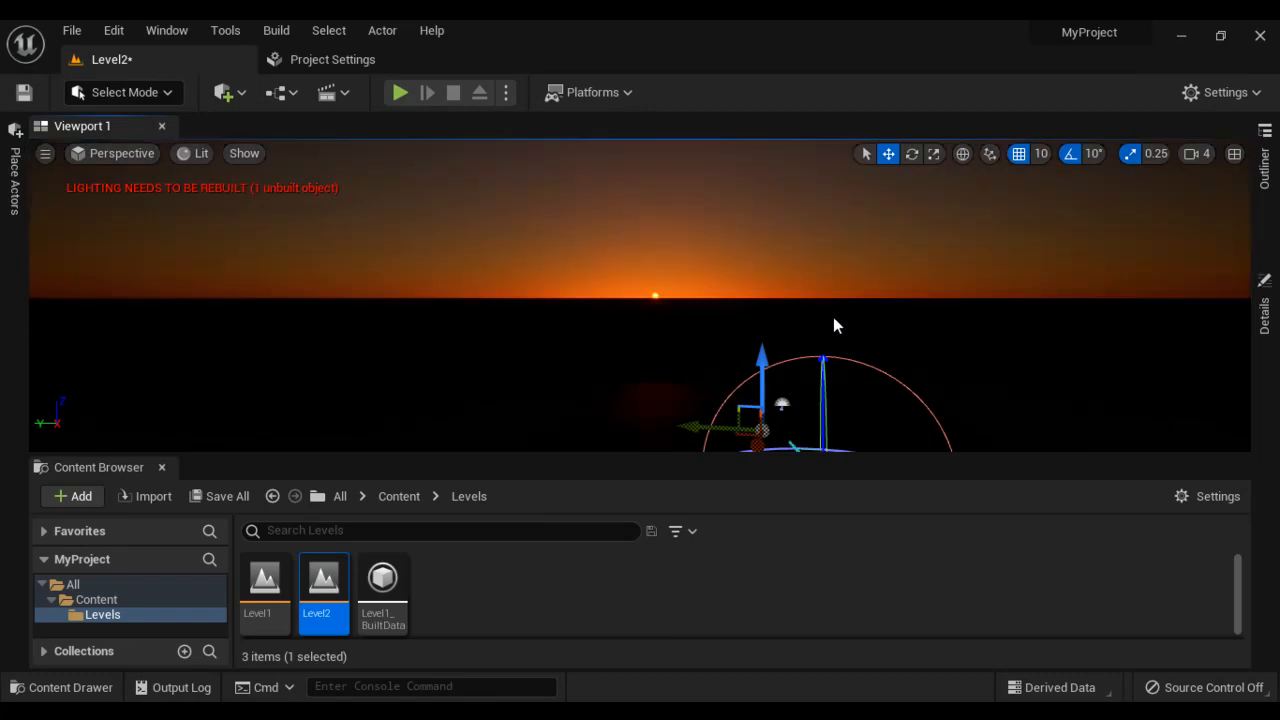
{"action": "key", "text": "ctrl+l"}
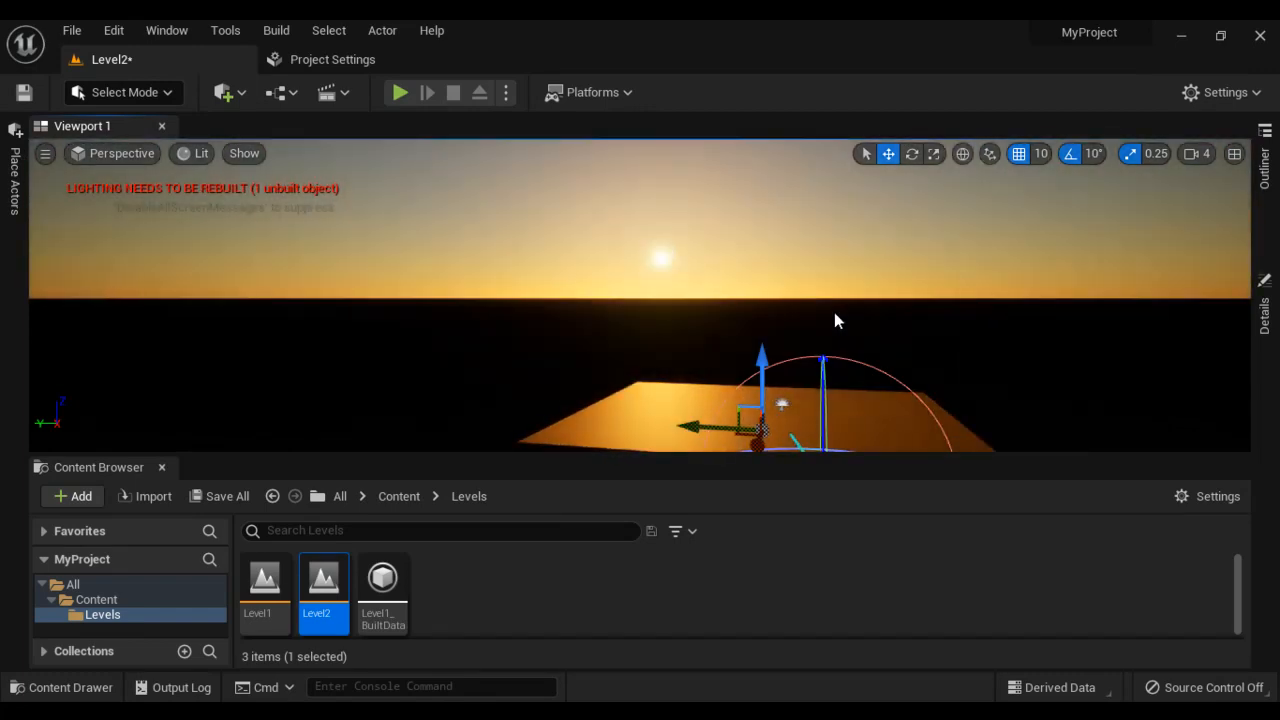
{"action": "key", "text": "ctrl+l"}
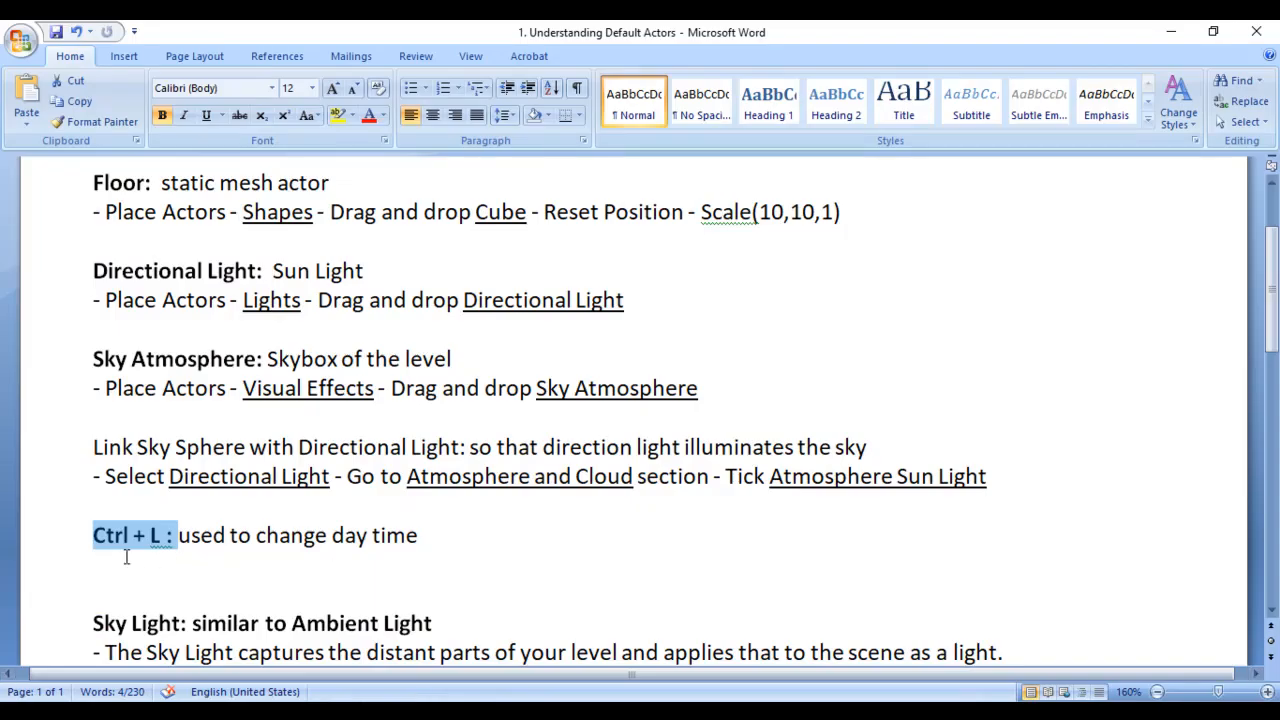
- Review the Sky Light section of the Word notes, covering its ambient light role and how to place it, then return to Unreal Engine
{"action": "scroll", "coordinate": [558, 543], "scroll_direction": "down", "scroll_amount": 4}
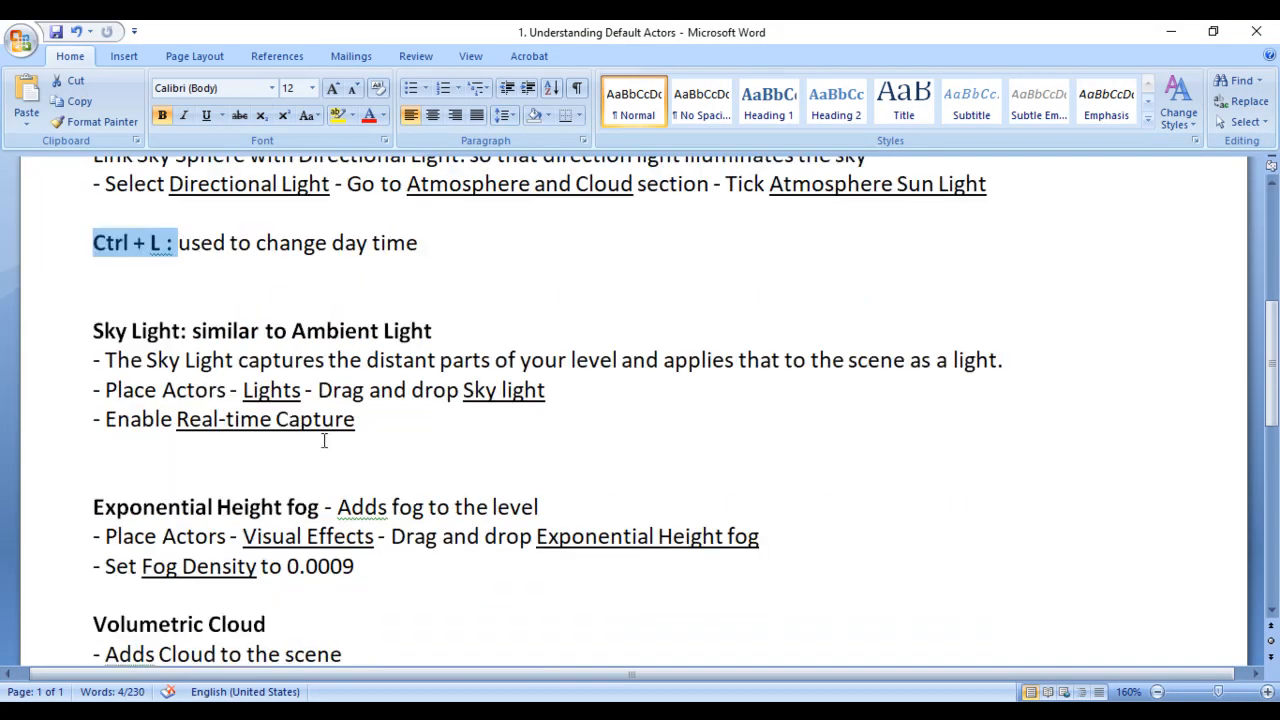
{"action": "left_click_drag", "start_coordinate": [97, 345], "coordinate": [156, 334]}
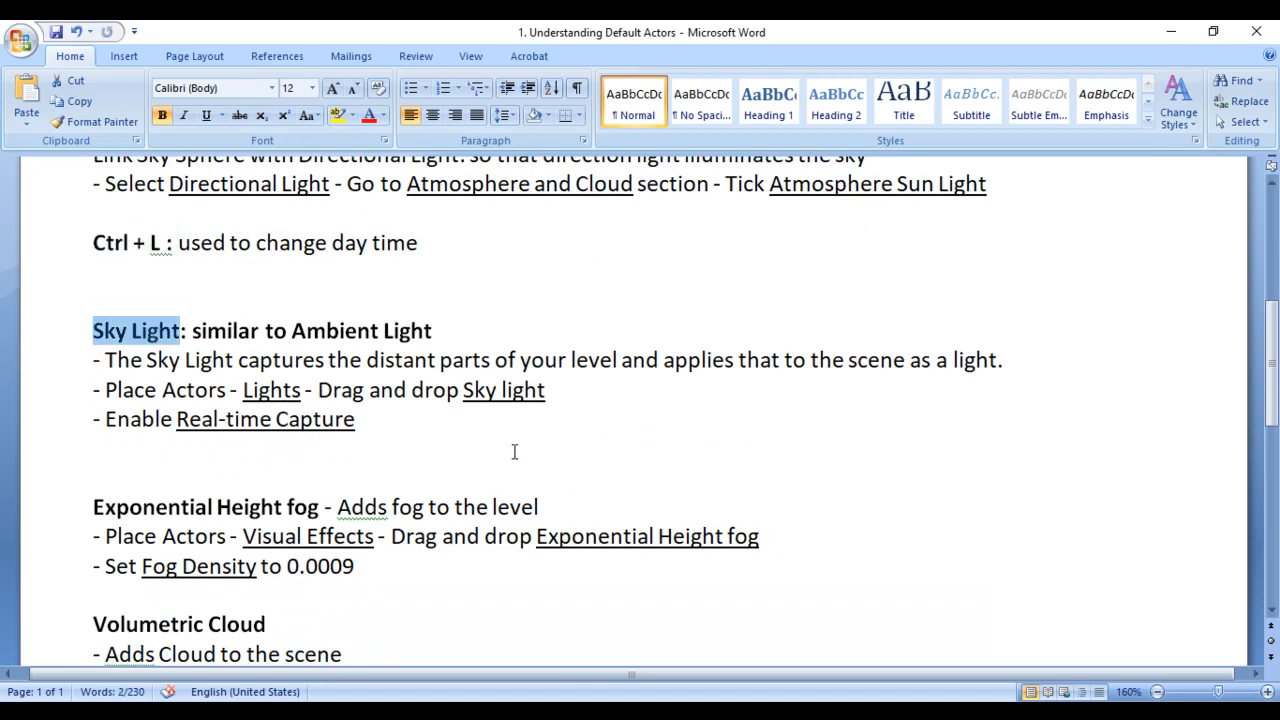
{"action": "left_click_drag", "start_coordinate": [293, 331], "coordinate": [442, 332]}
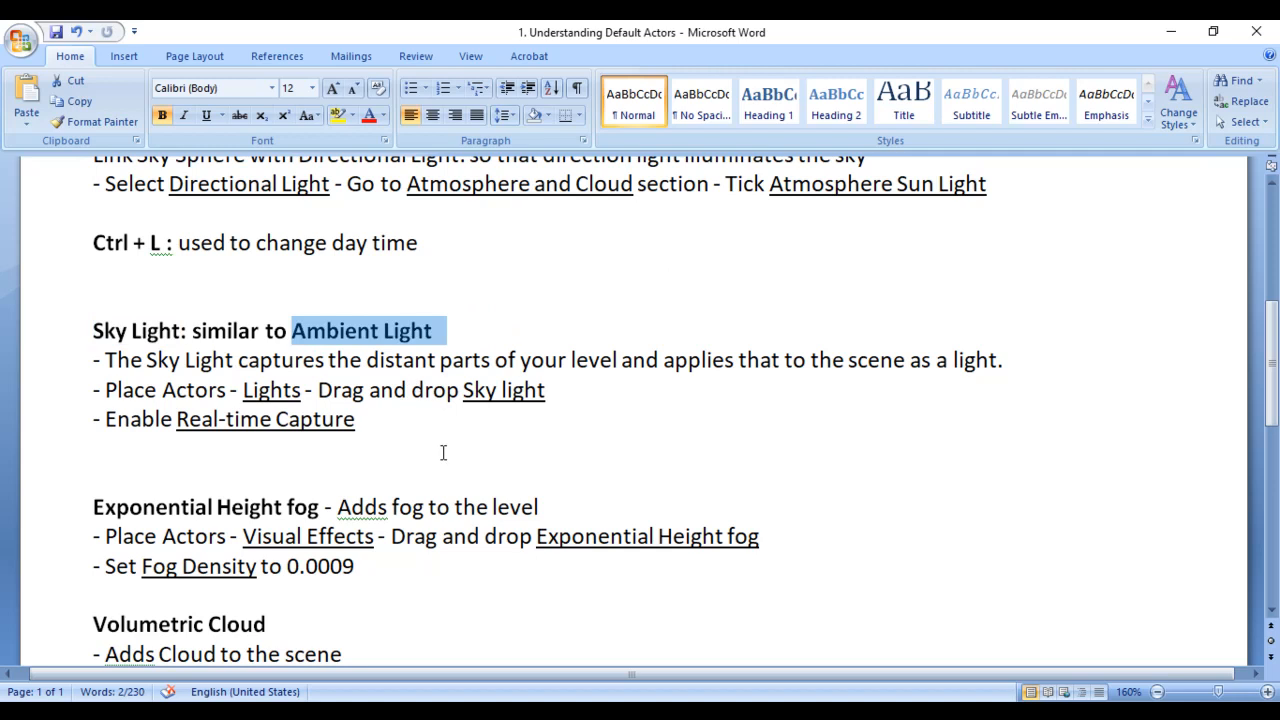
{"action": "left_click_drag", "start_coordinate": [106, 359], "coordinate": [998, 403]}
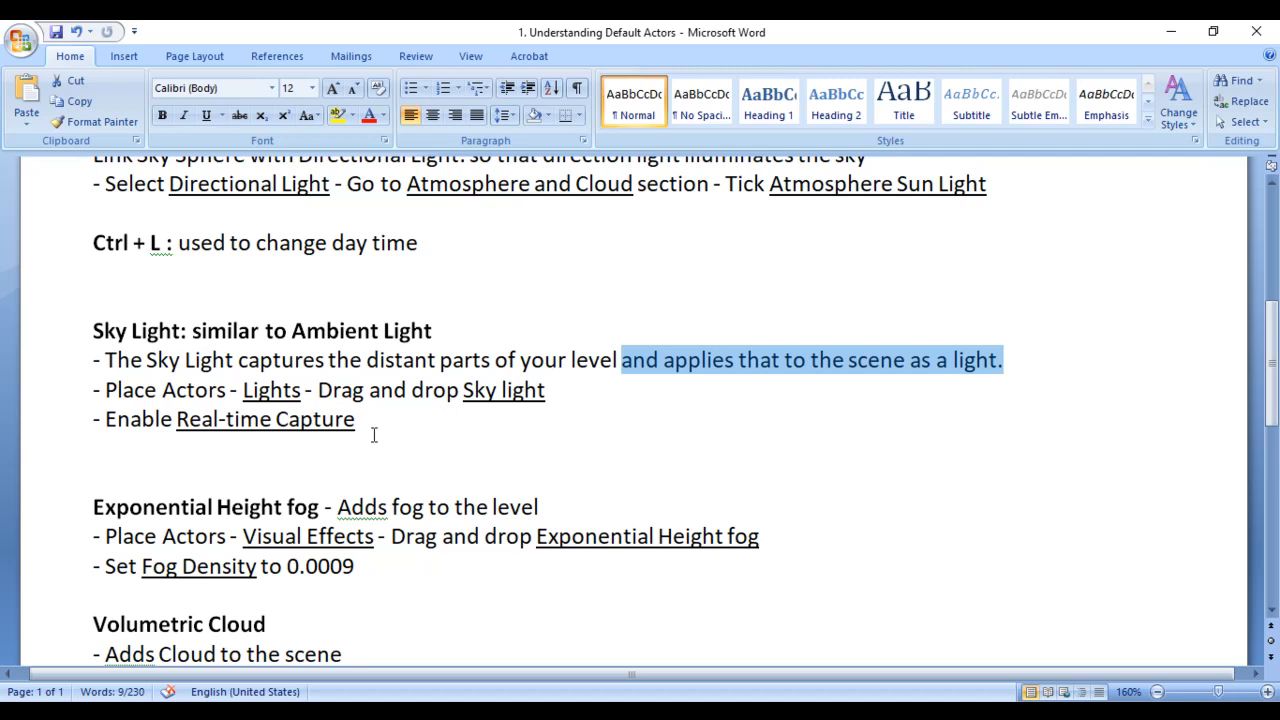
{"action": "left_click_drag", "start_coordinate": [104, 390], "coordinate": [160, 390]}
{"action": "left_click", "coordinate": [255, 390]}
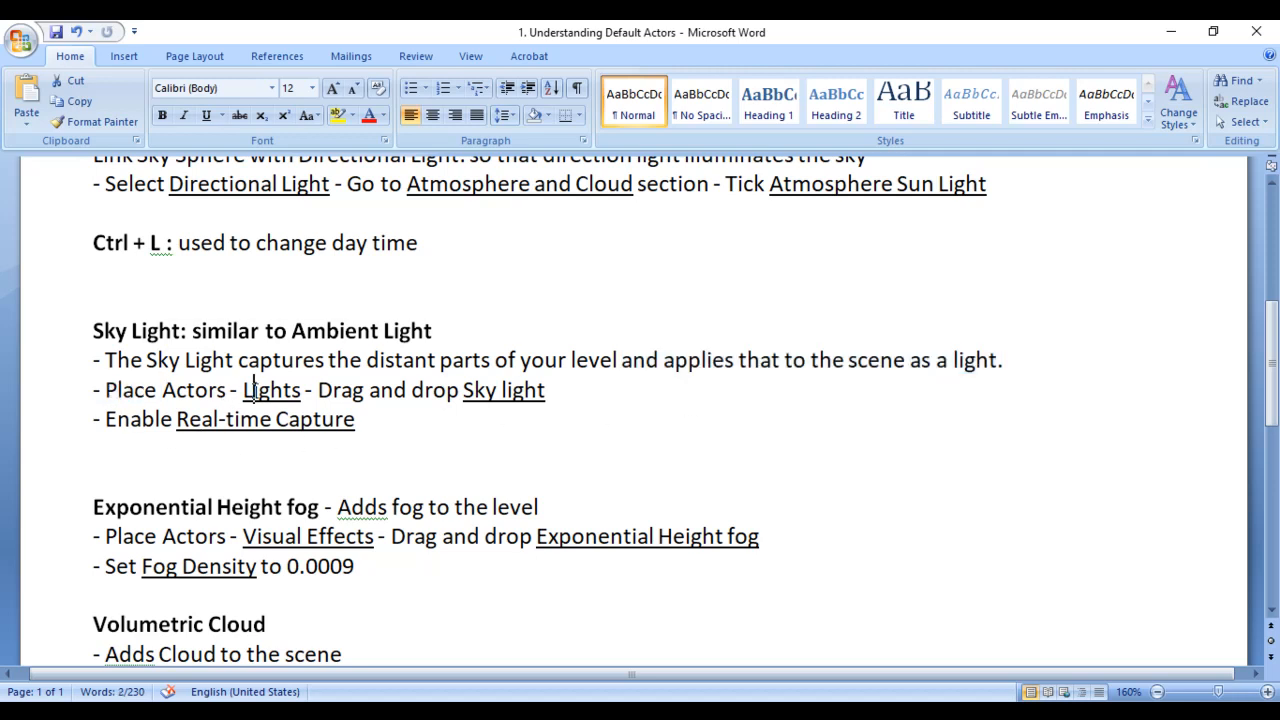
{"action": "left_click_drag", "start_coordinate": [465, 390], "coordinate": [580, 387]}
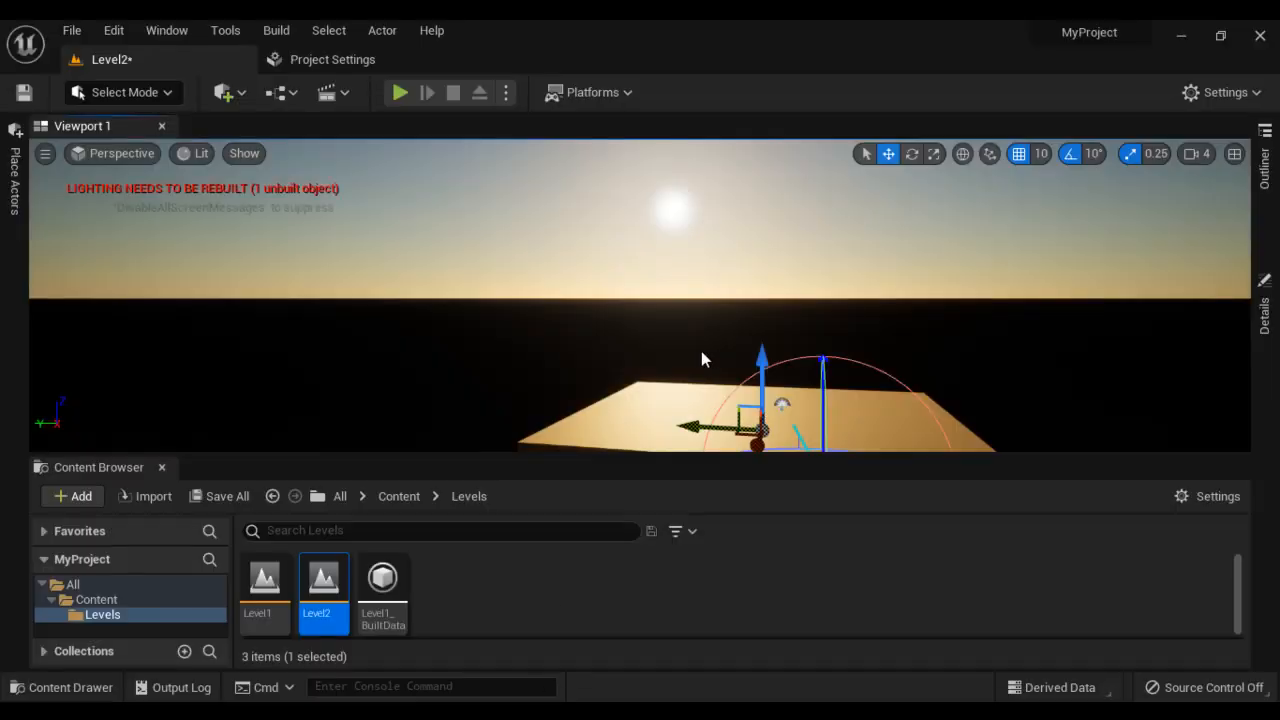
- Place a Sky Light actor from the Lights category in the level, above the floor
{"action": "scroll", "coordinate": [717, 328], "scroll_direction": "down", "scroll_amount": 7}
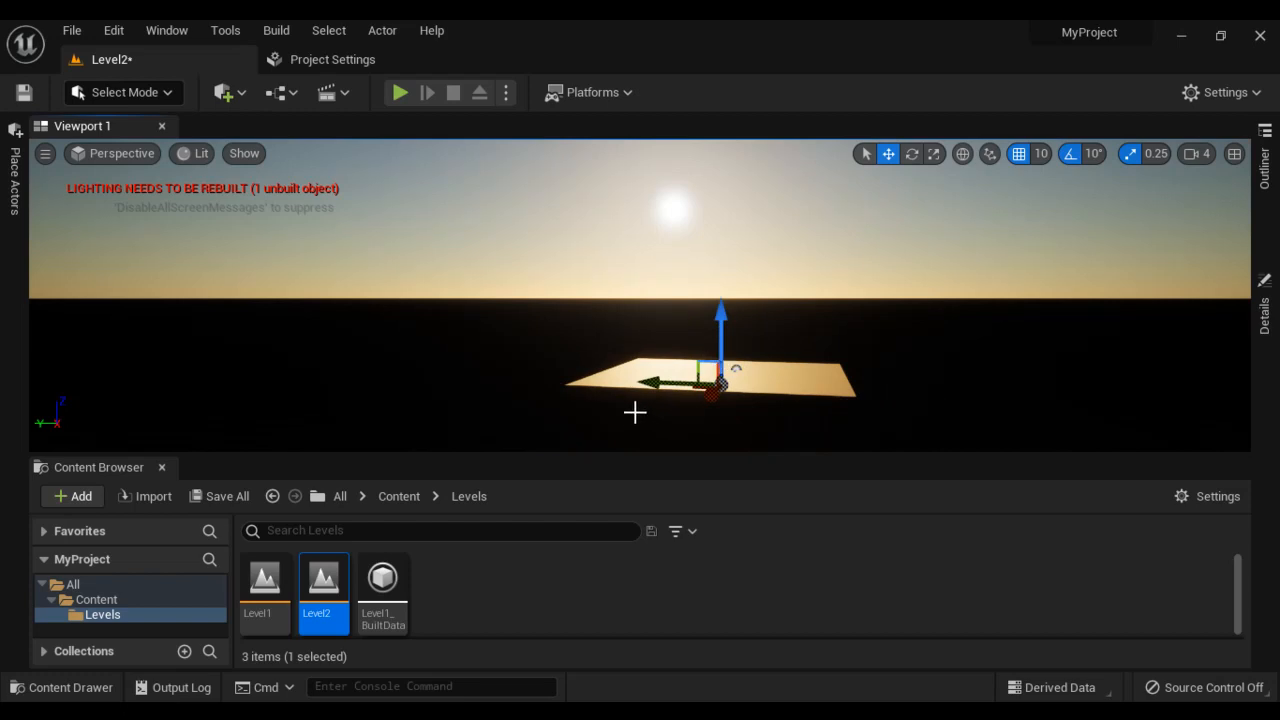
{"action": "left_click_drag", "start_coordinate": [662, 412], "coordinate": [743, 488], "text": "alt"}
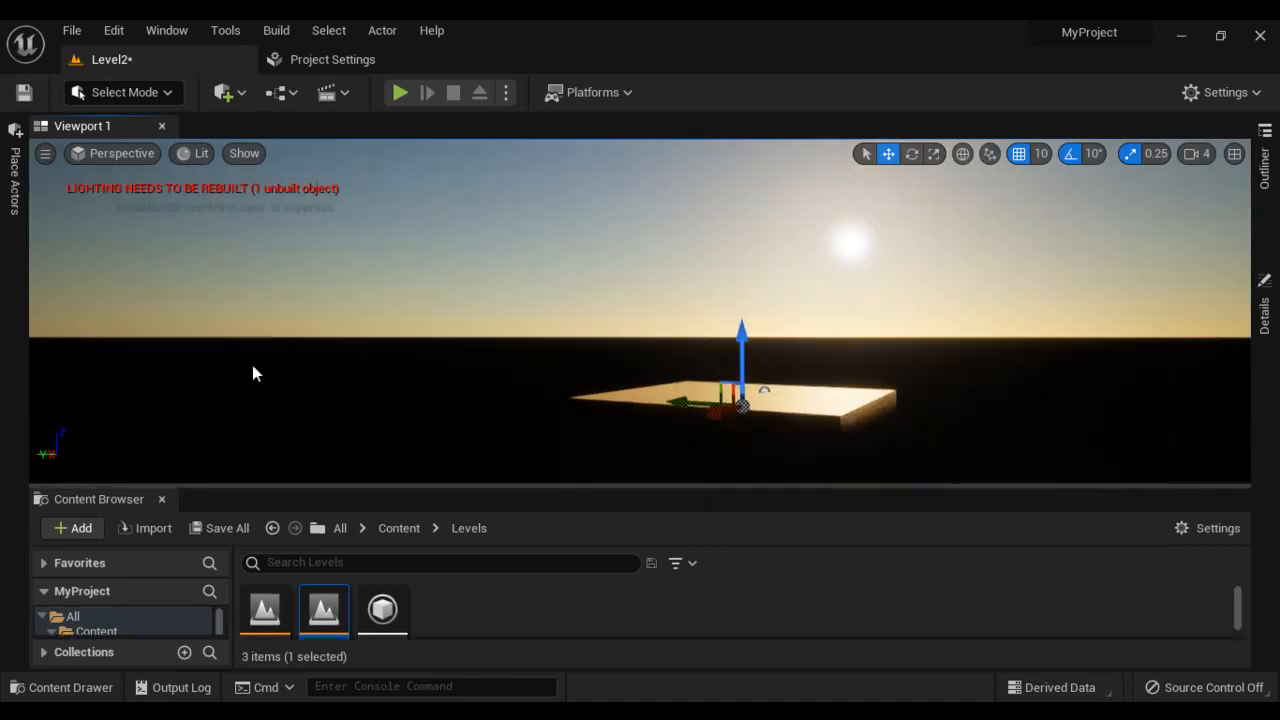
{"action": "left_click", "coordinate": [15, 180]}
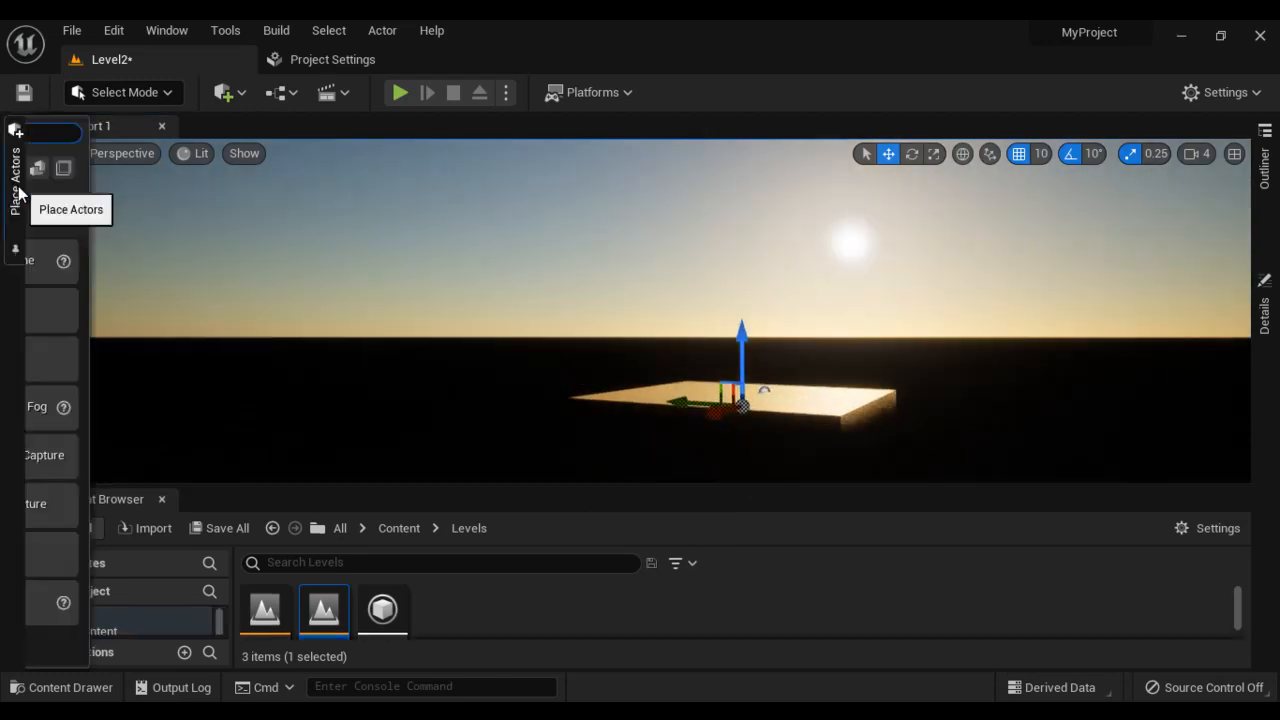
{"action": "left_click", "coordinate": [101, 165]}
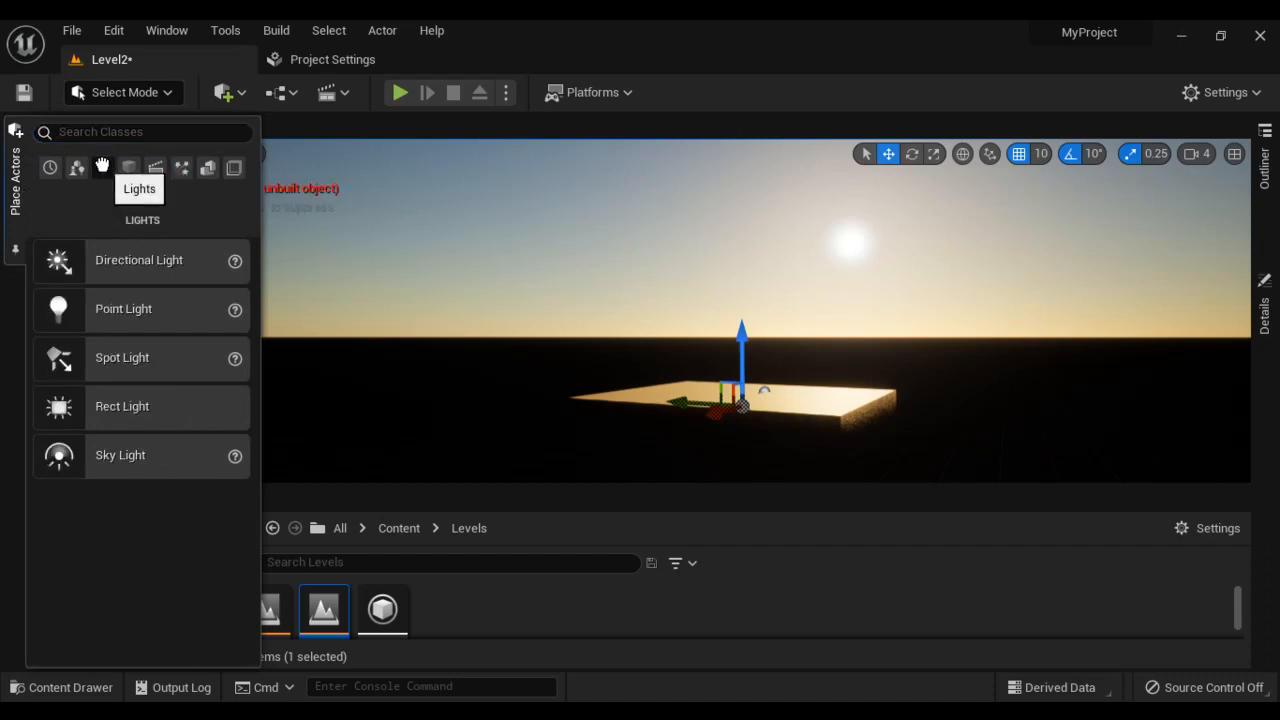
{"action": "left_click_drag", "start_coordinate": [113, 458], "coordinate": [761, 287]}
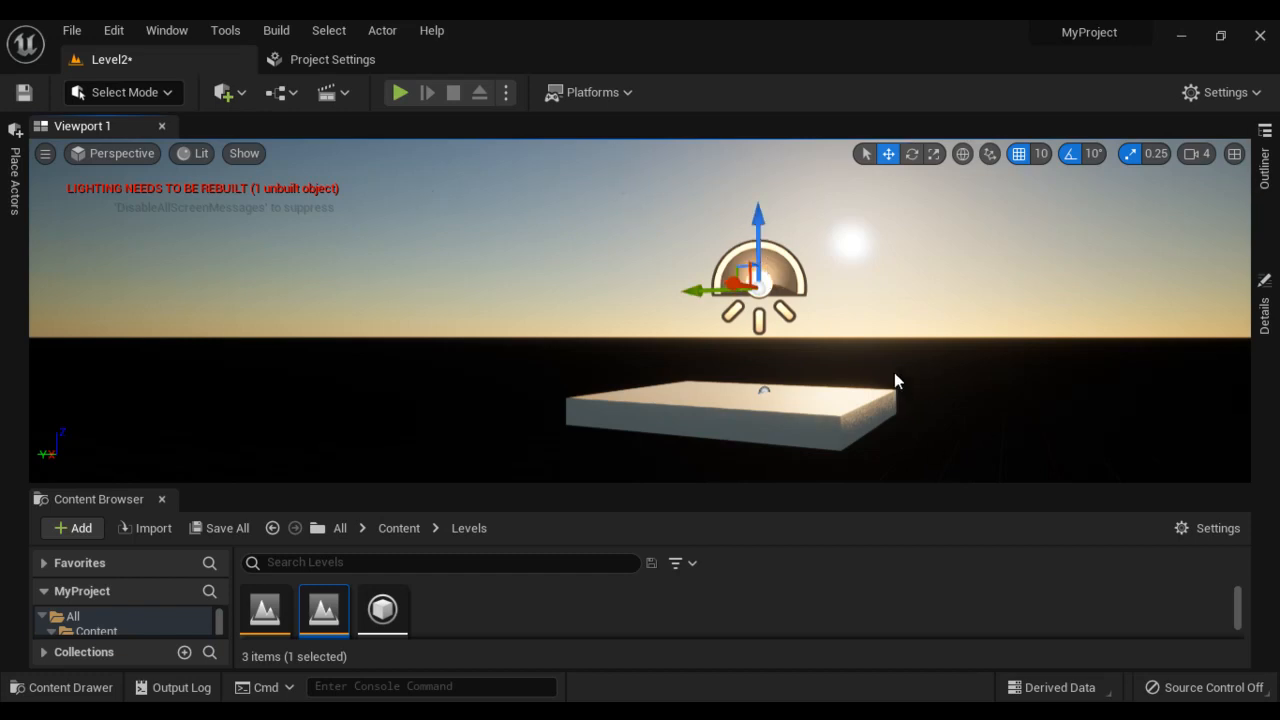
- Set the SkyLight's location to 0, 0, 0 and inspect the lit floor in the viewport
{"action": "scroll", "coordinate": [860, 351], "scroll_direction": "down", "scroll_amount": 3}
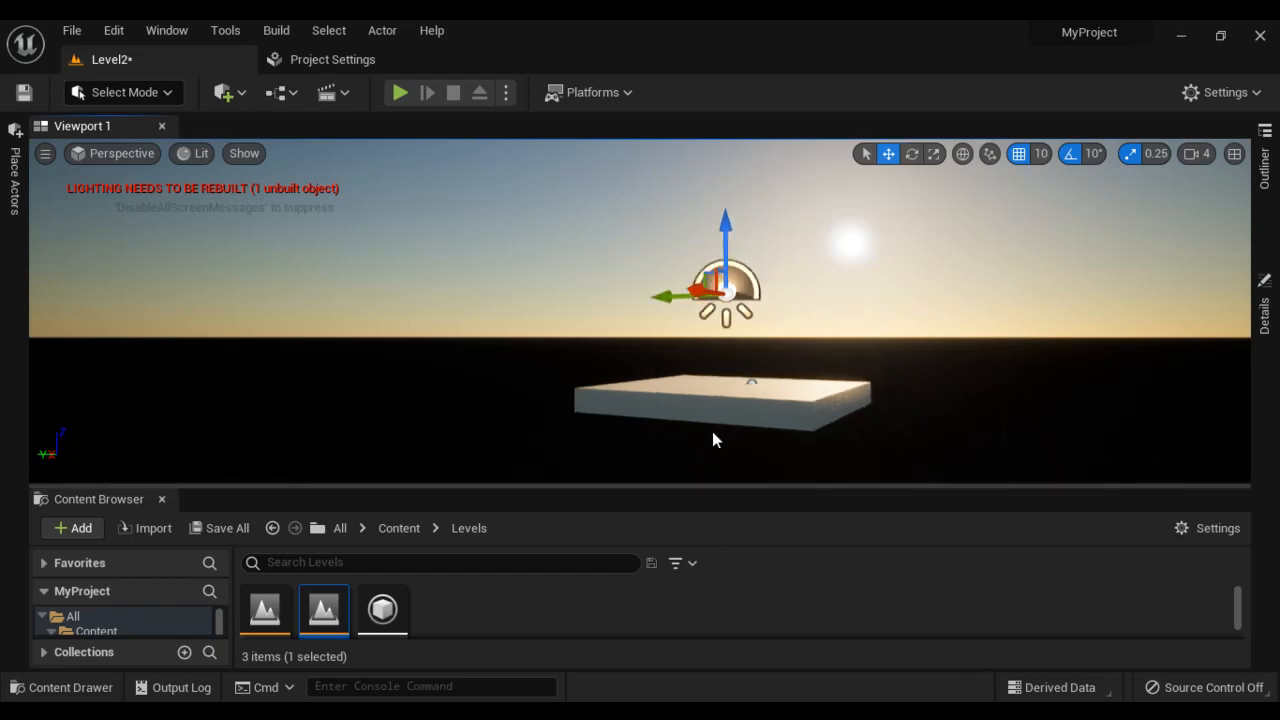
{"action": "left_click_drag", "start_coordinate": [712, 431], "coordinate": [812, 453], "text": "alt"}
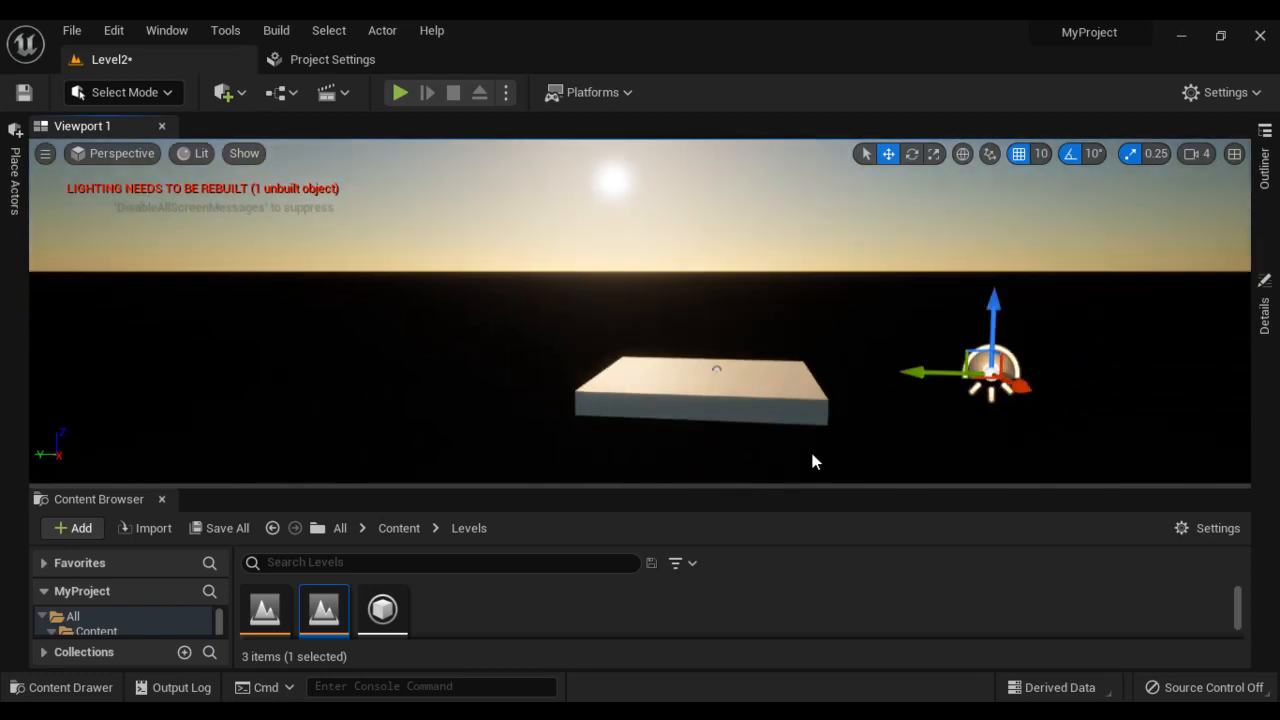
{"action": "left_click", "coordinate": [1264, 312]}
{"action": "scroll", "coordinate": [1167, 365], "scroll_direction": "up", "scroll_amount": 10}
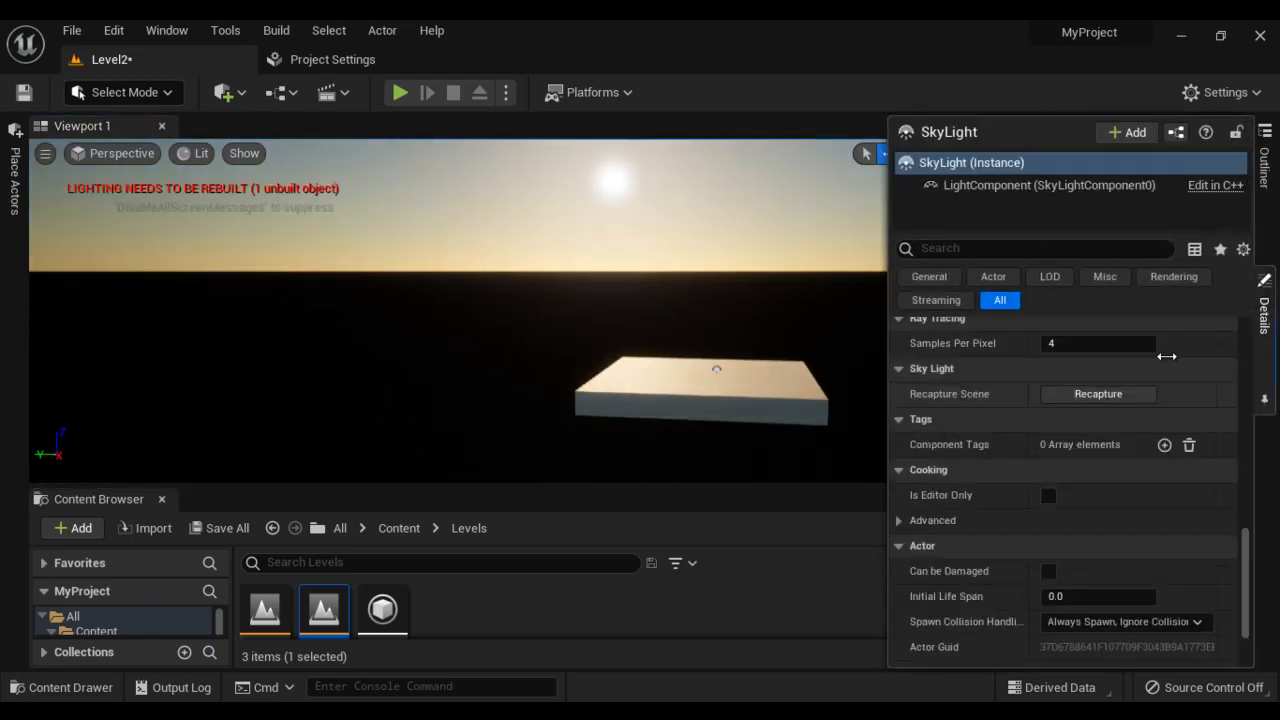
{"action": "scroll", "coordinate": [1167, 359], "scroll_direction": "up", "scroll_amount": 5}
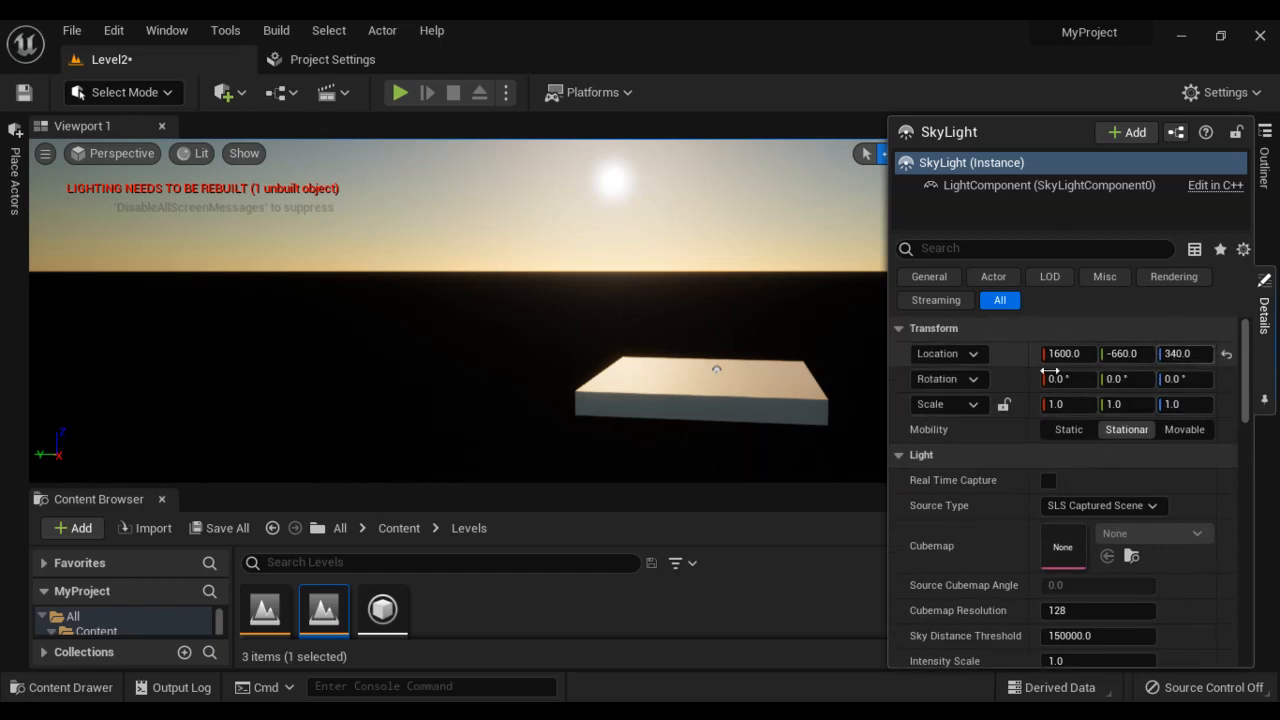
{"action": "left_click", "coordinate": [1065, 354]}
{"action": "type", "text": "0"}
{"action": "key", "text": "Tab"}
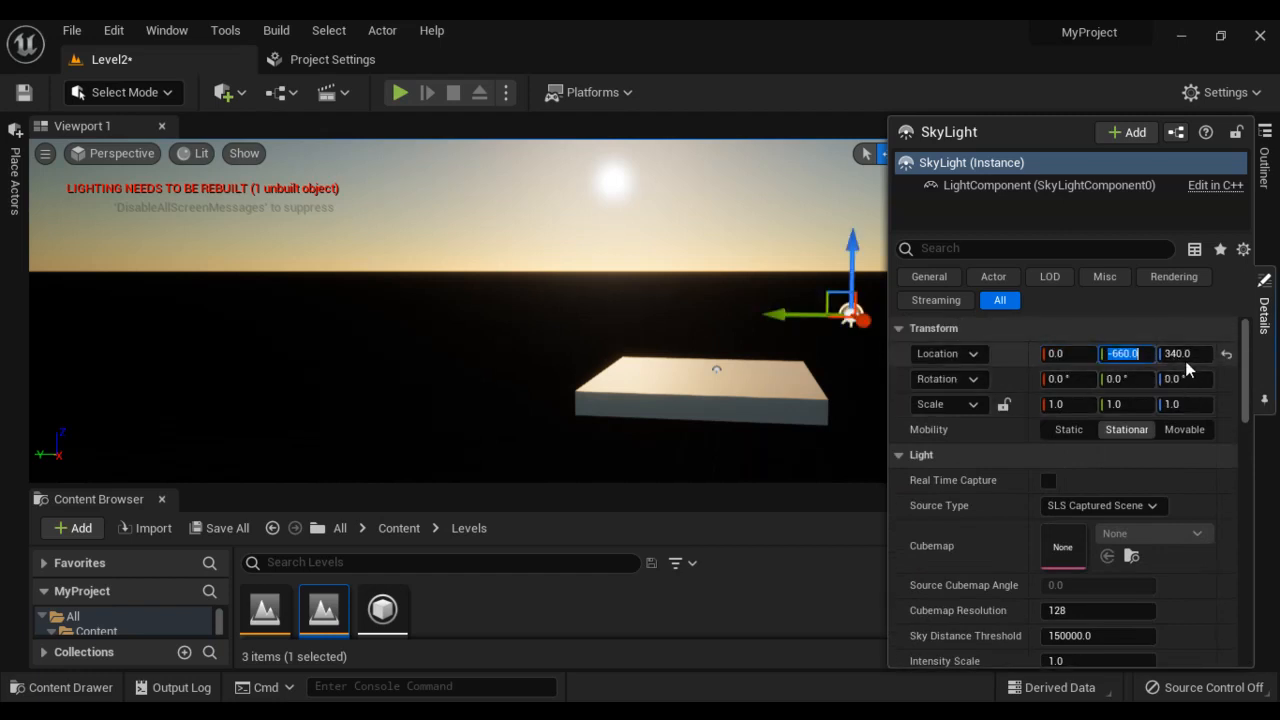
{"action": "type", "text": "0"}
{"action": "key", "text": "Tab"}
{"action": "type", "text": "0"}
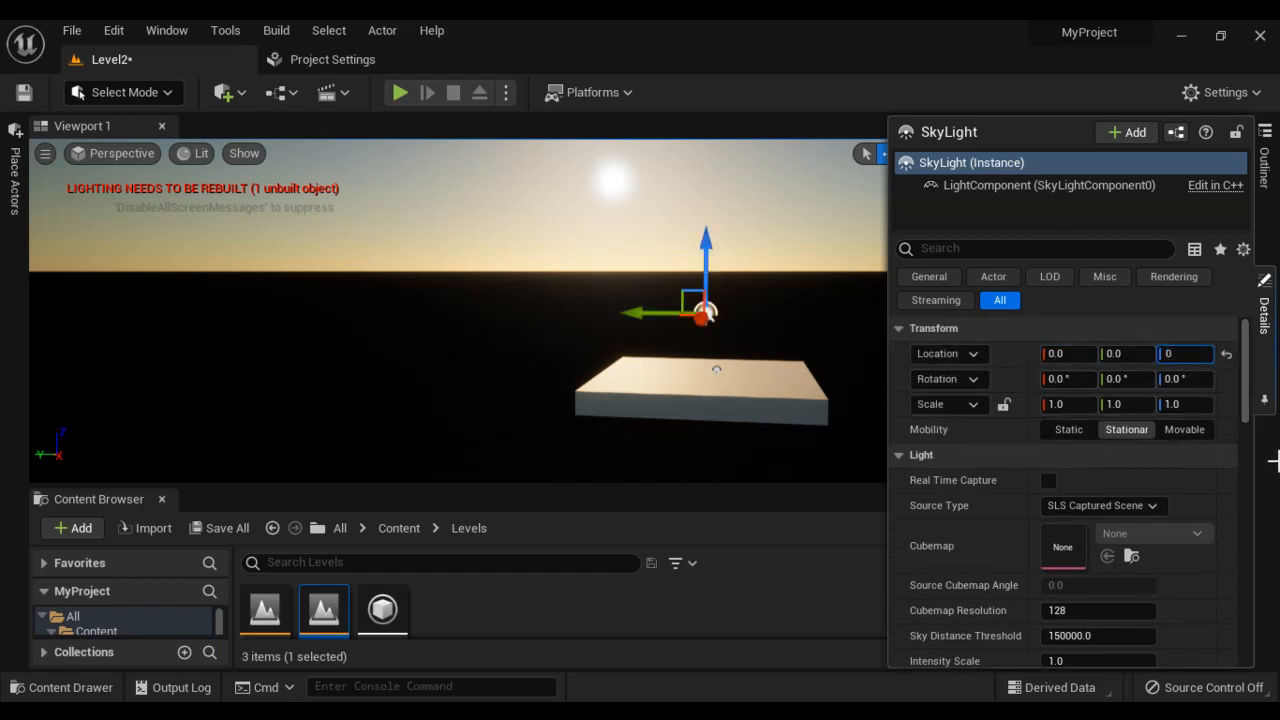
{"action": "left_click", "coordinate": [1274, 461]}
{"action": "scroll", "coordinate": [860, 366], "scroll_direction": "down", "scroll_amount": 2}
{"action": "left_click_drag", "start_coordinate": [812, 380], "coordinate": [734, 365], "text": "alt"}
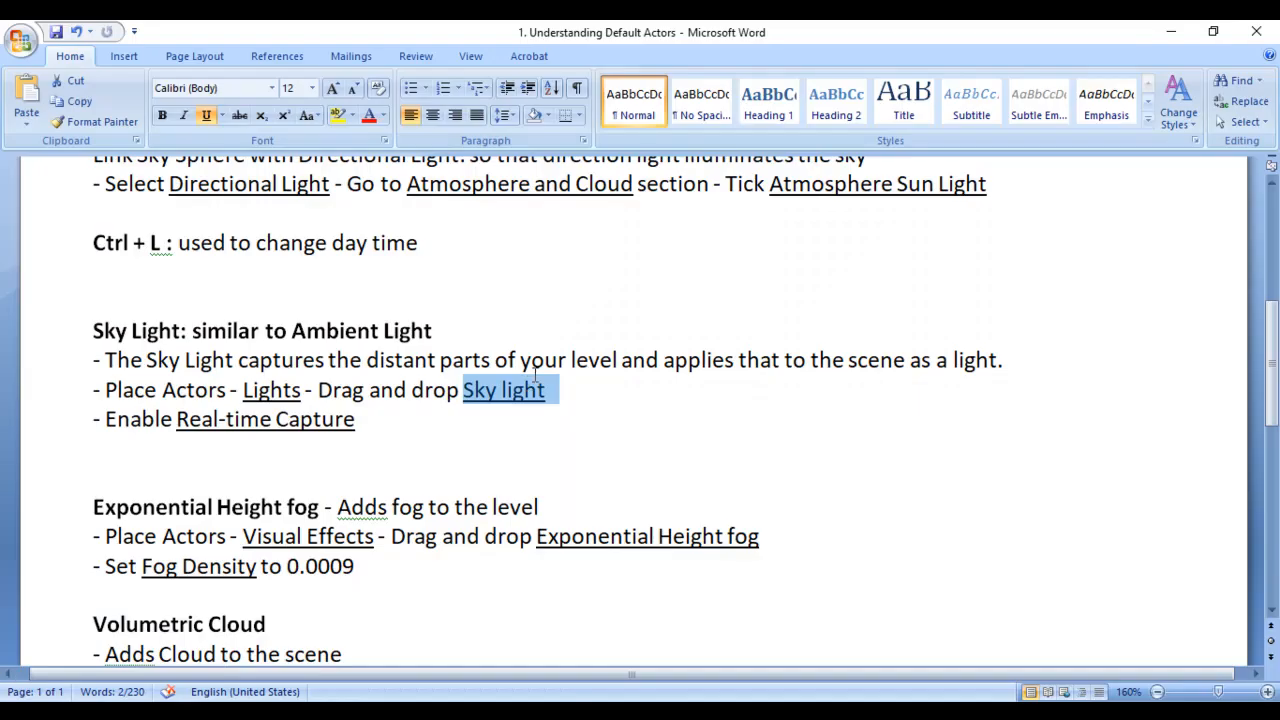
- Switch to the Word notes and review the sections from Floor through Sky Light, including the instruction about Real-time Capture
{"action": "scroll", "coordinate": [567, 360], "scroll_direction": "up", "scroll_amount": 6}
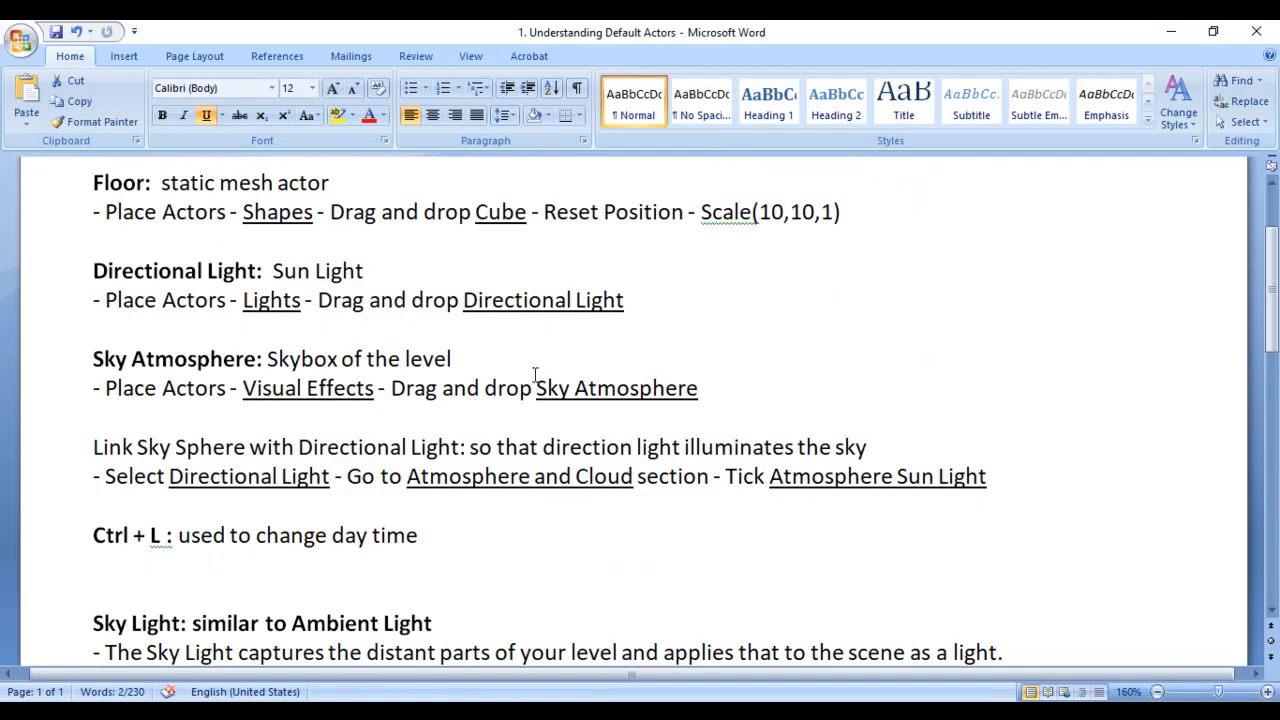
{"action": "left_click_drag", "start_coordinate": [92, 329], "coordinate": [146, 329]}
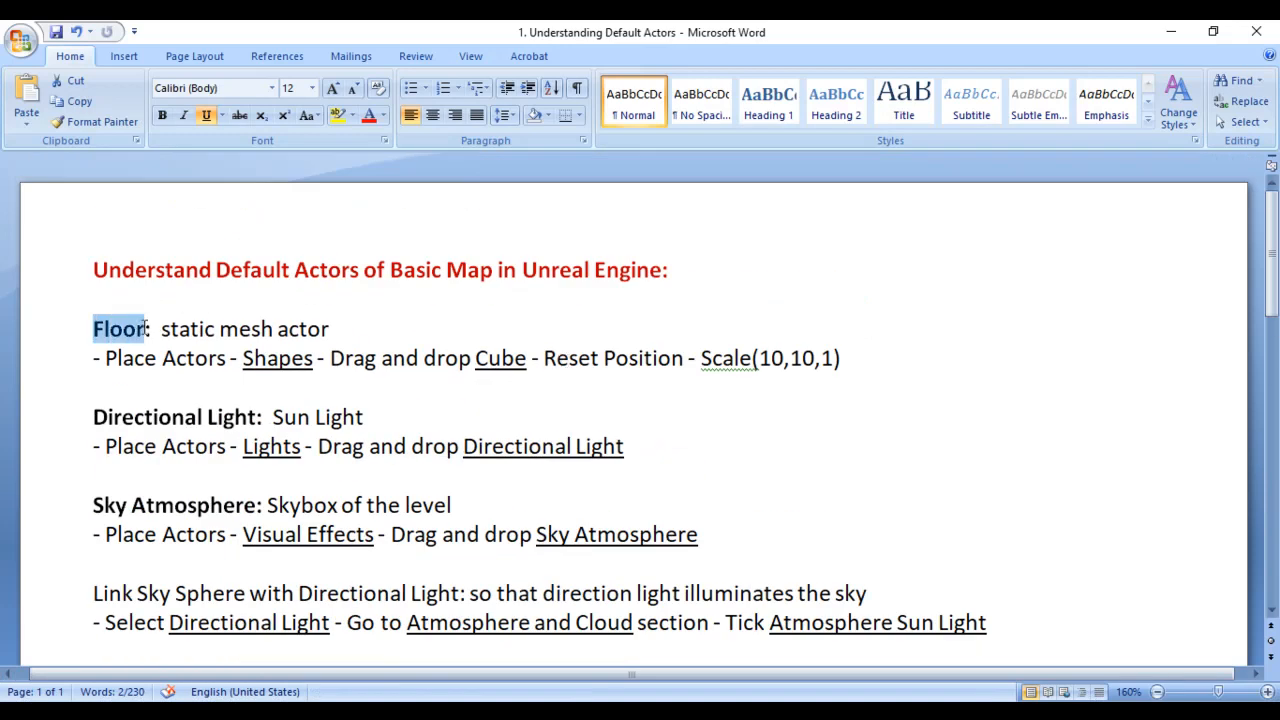
{"action": "scroll", "coordinate": [234, 342], "scroll_direction": "down", "scroll_amount": 2}
{"action": "left_click_drag", "start_coordinate": [96, 270], "coordinate": [262, 272]}
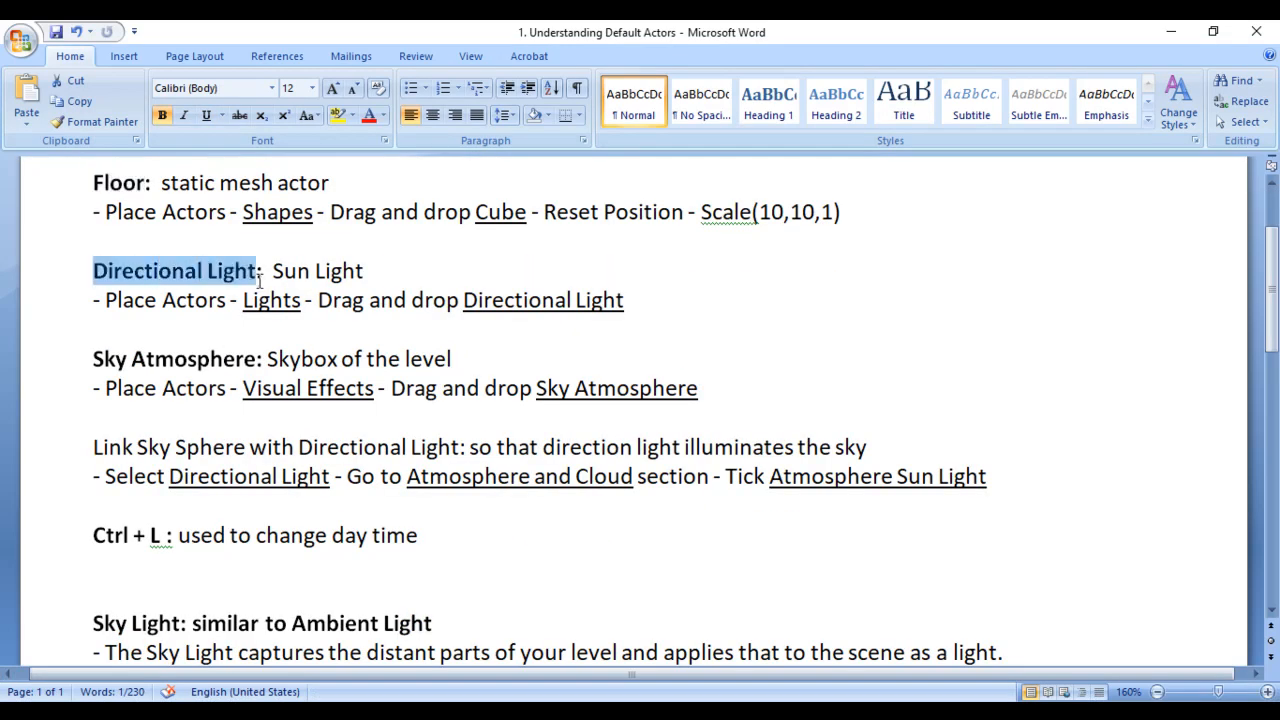
{"action": "scroll", "coordinate": [247, 318], "scroll_direction": "down", "scroll_amount": 2}
{"action": "left_click_drag", "start_coordinate": [87, 215], "coordinate": [343, 213]}
{"action": "scroll", "coordinate": [450, 374], "scroll_direction": "down", "scroll_amount": 2}
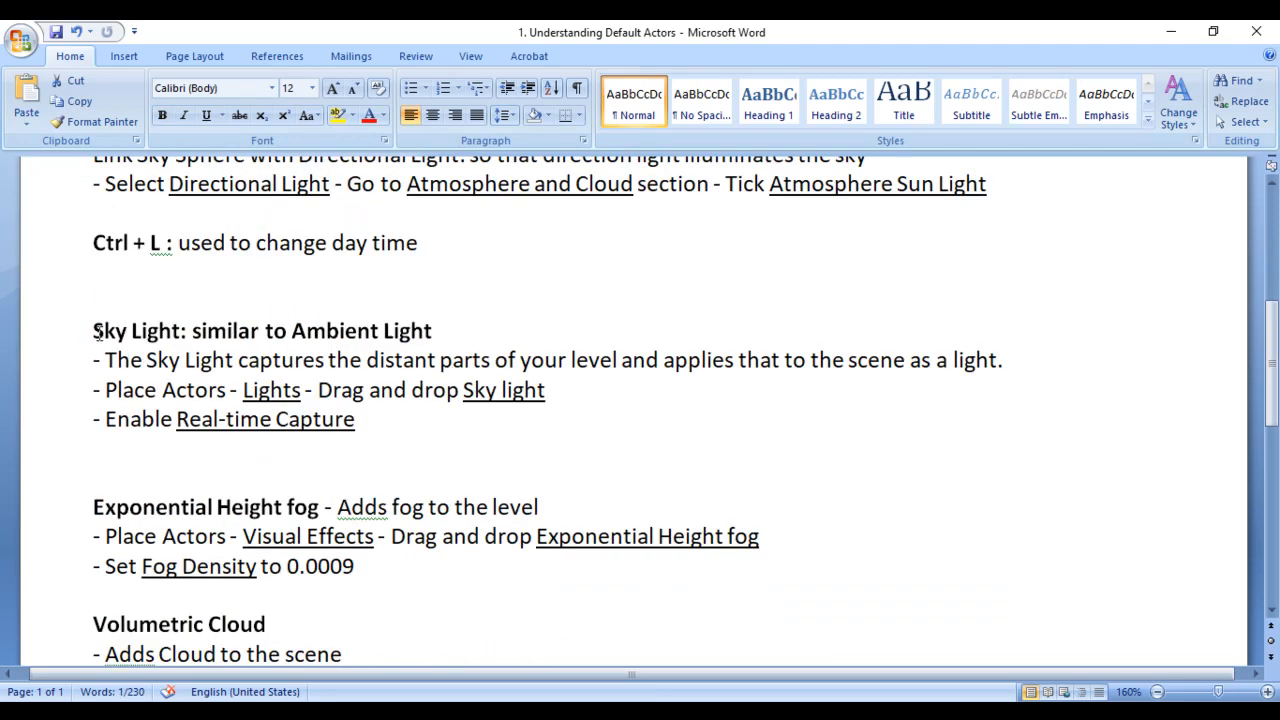
{"action": "left_click_drag", "start_coordinate": [95, 332], "coordinate": [162, 333]}
{"action": "left_click_drag", "start_coordinate": [293, 332], "coordinate": [448, 333]}
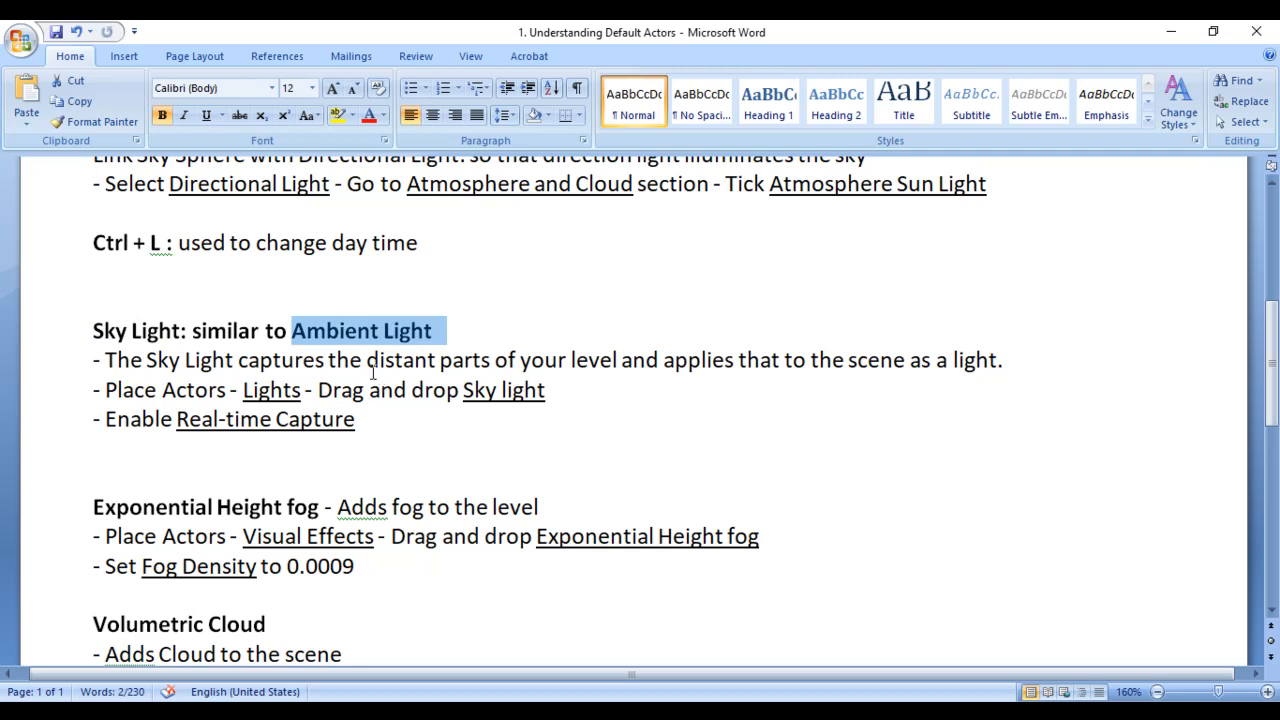
{"action": "left_click_drag", "start_coordinate": [239, 362], "coordinate": [582, 360]}
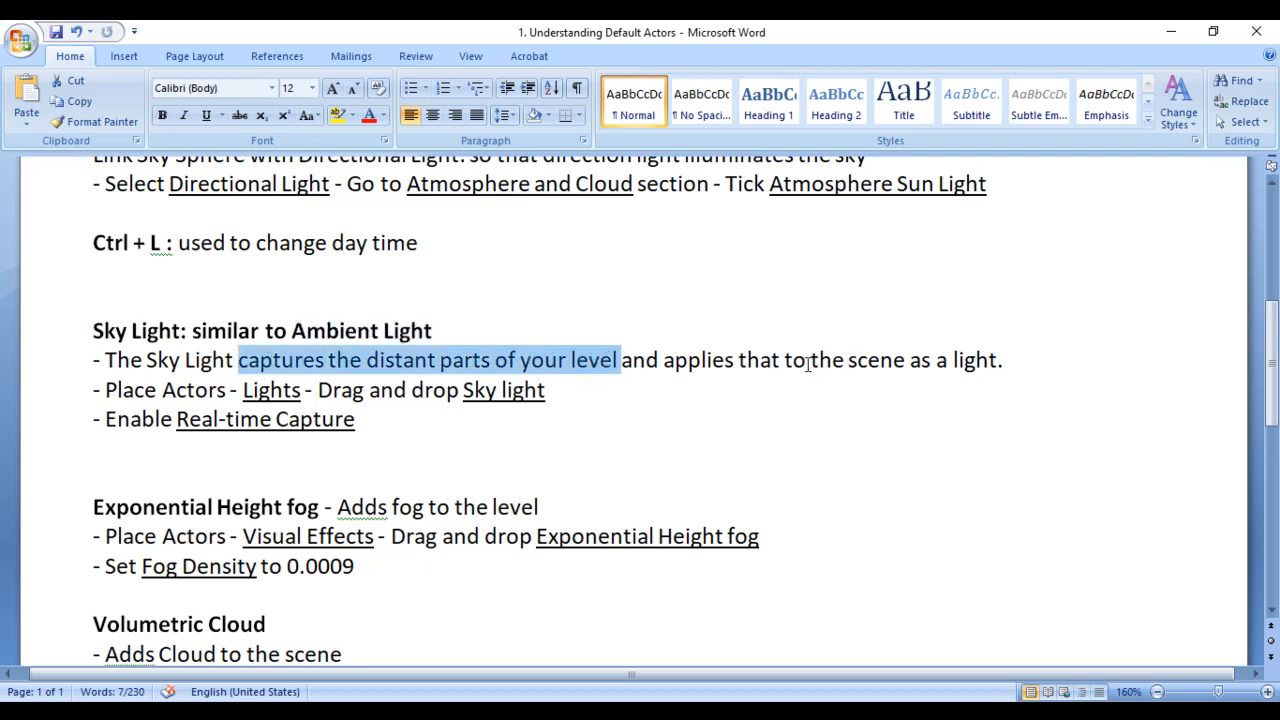
{"action": "left_click_drag", "start_coordinate": [849, 360], "coordinate": [936, 362]}
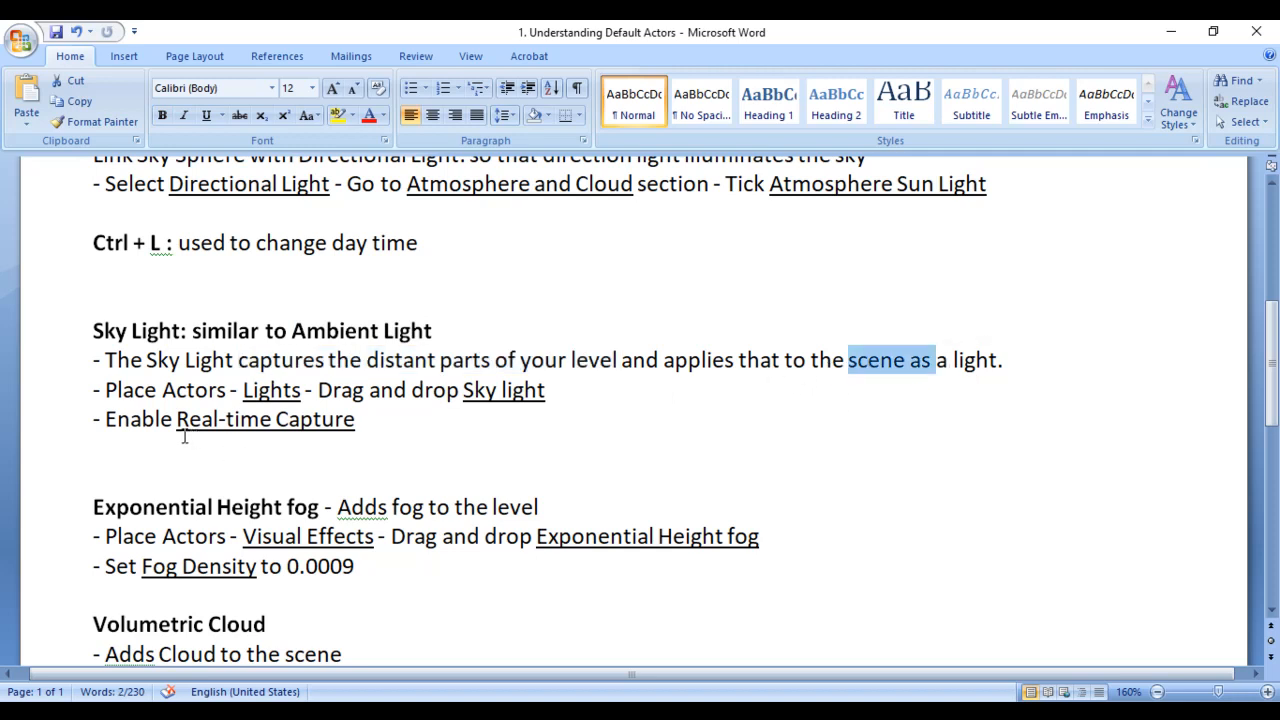
{"action": "left_click_drag", "start_coordinate": [177, 420], "coordinate": [356, 422]}
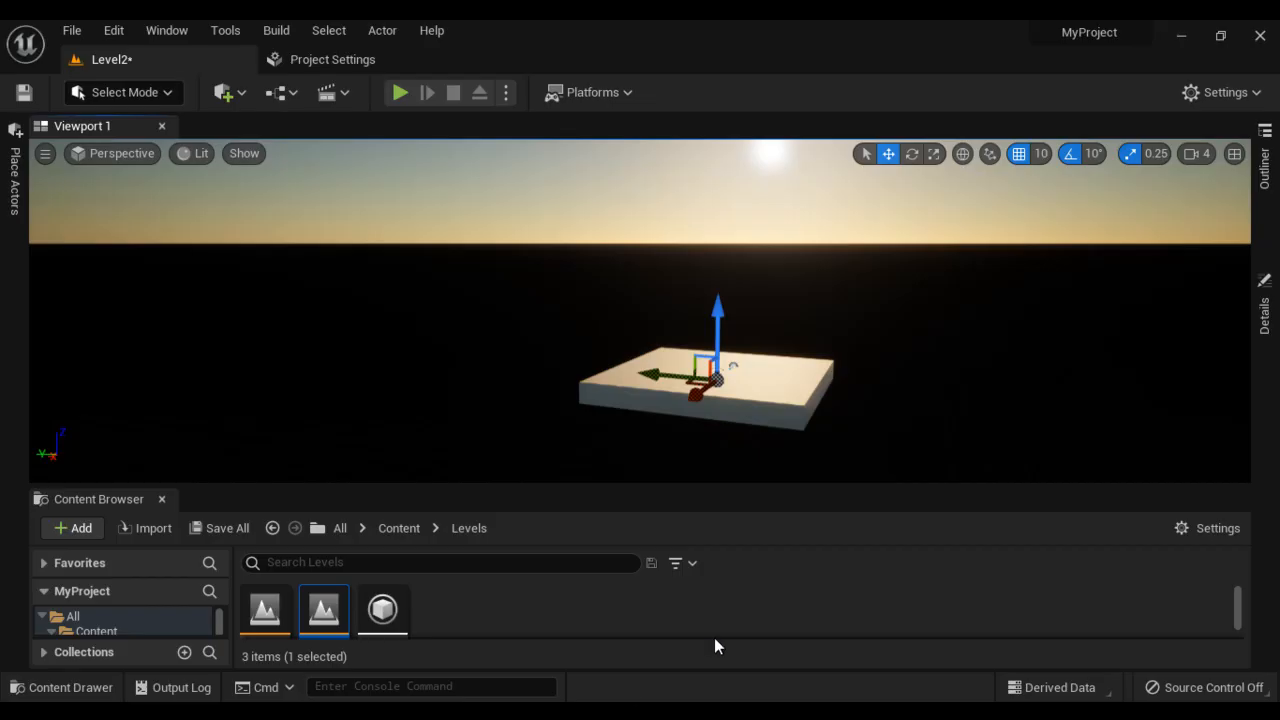
- Back in Unreal Engine, enable Real Time Capture in the SkyLight's details
{"action": "left_click", "coordinate": [1264, 165]}
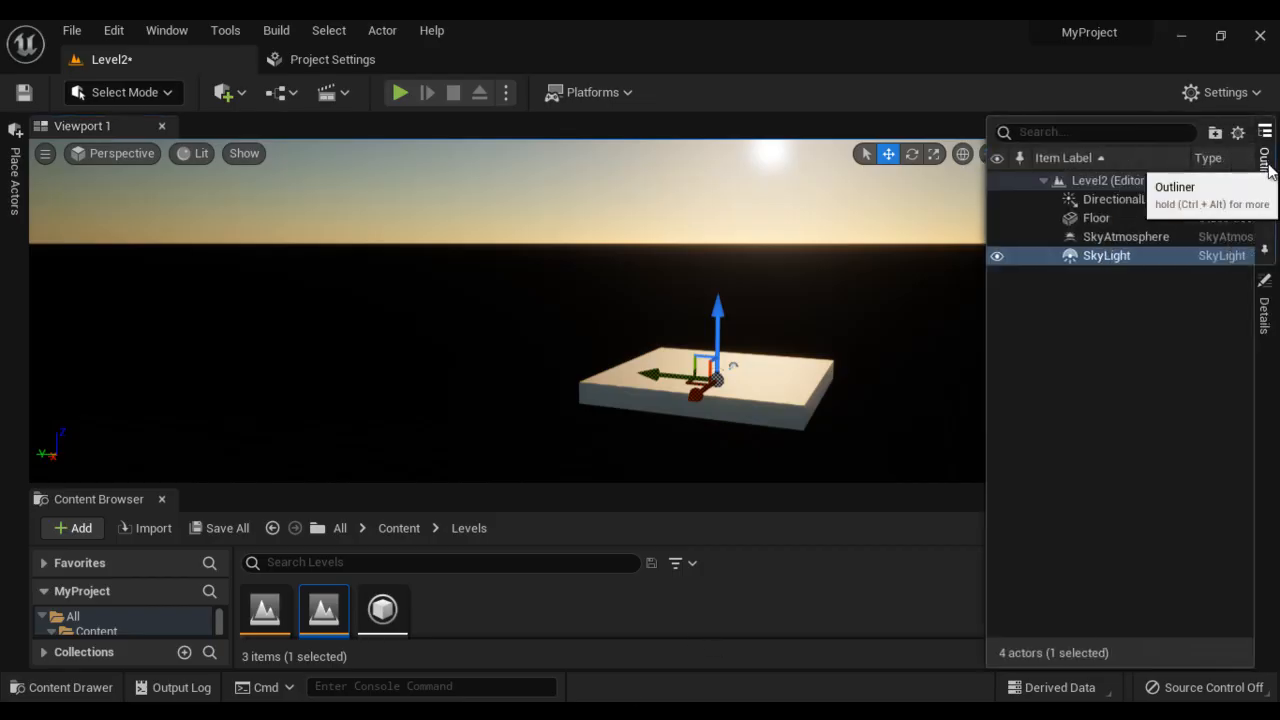
{"action": "left_click", "coordinate": [1266, 310]}
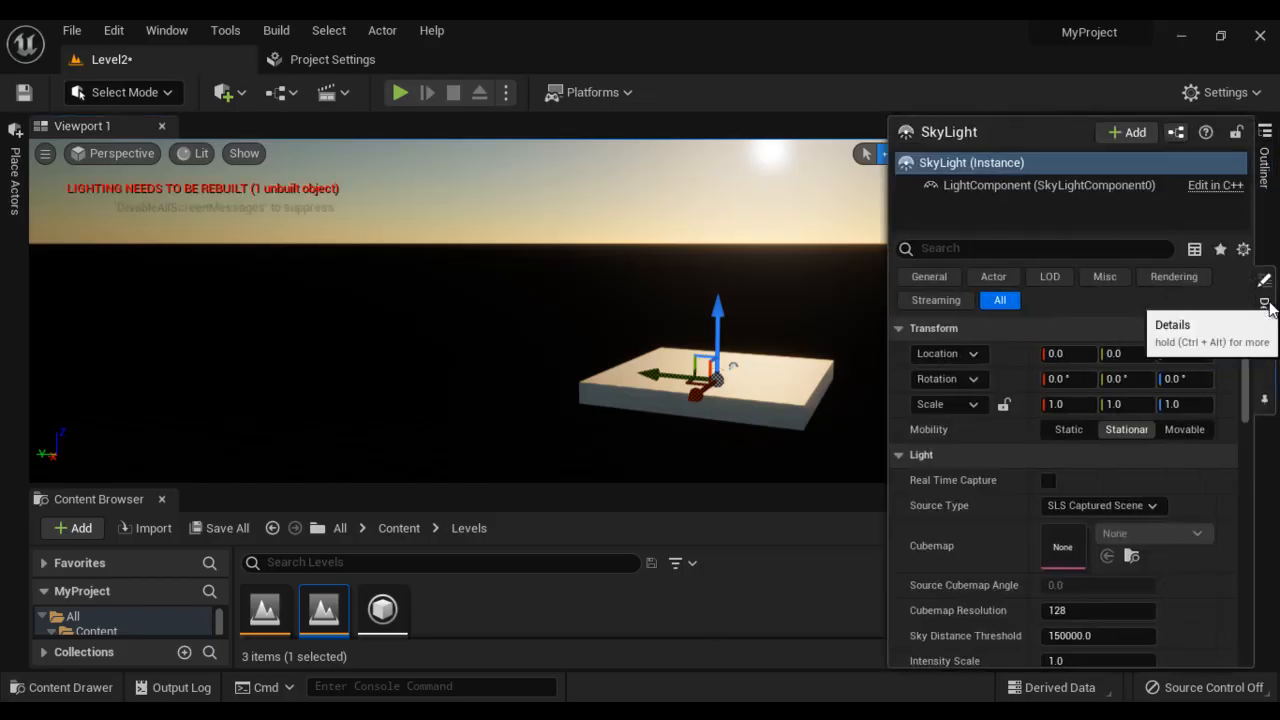
{"action": "left_click", "coordinate": [1050, 482]}
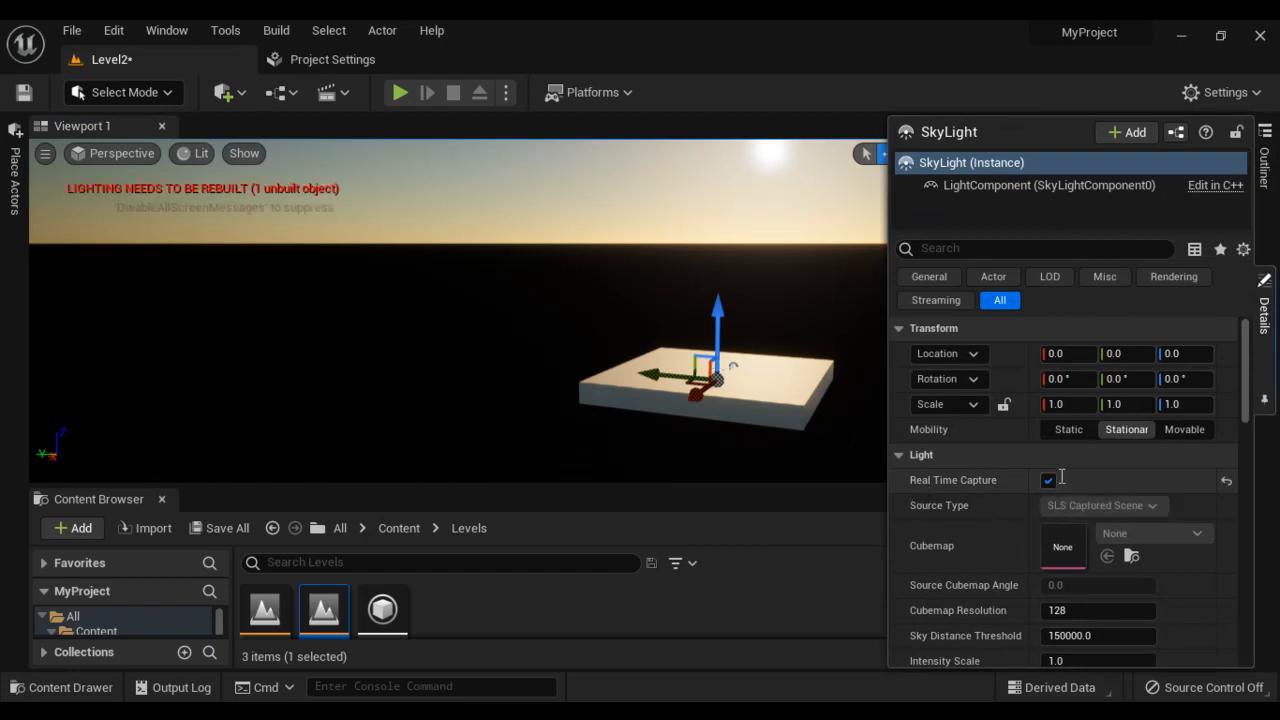
- Switch to the Word notes, review the purpose and placement of Exponential Height Fog, and return to Unreal Engine
{"action": "left_click", "coordinate": [608, 711]}
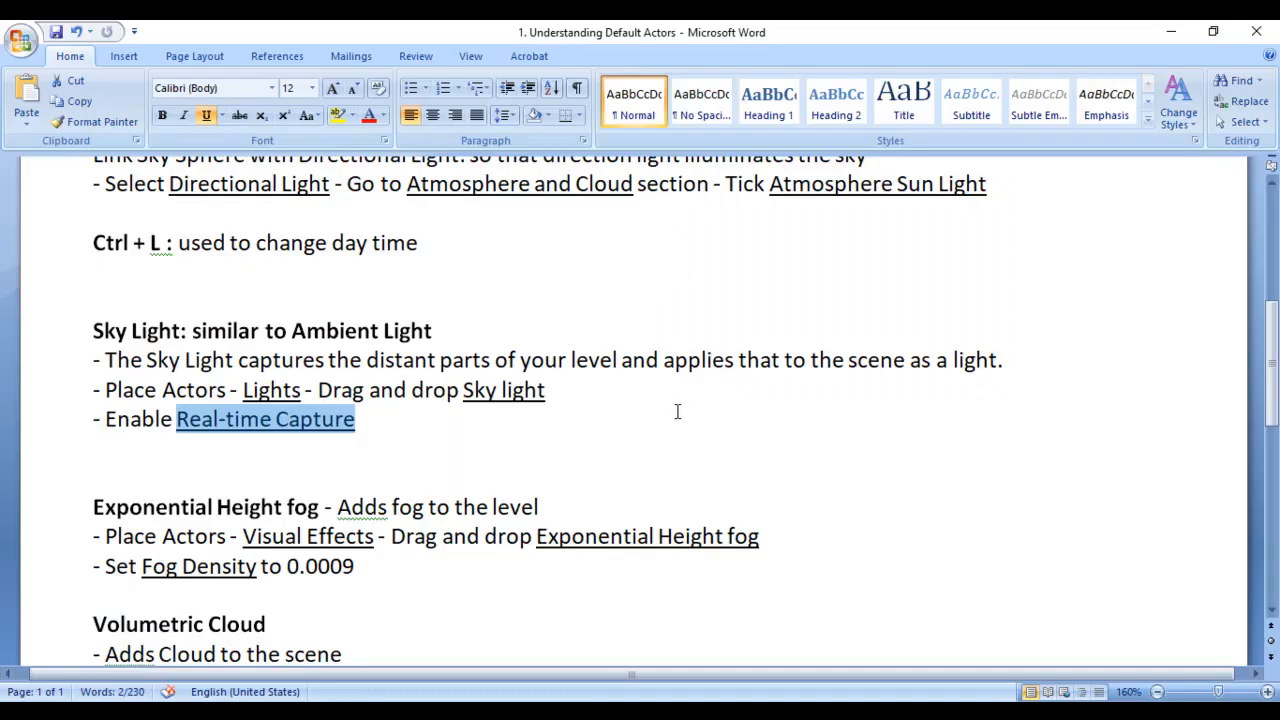
{"action": "scroll", "coordinate": [677, 411], "scroll_direction": "down", "scroll_amount": 2}
{"action": "left_click_drag", "start_coordinate": [94, 361], "coordinate": [543, 363]}
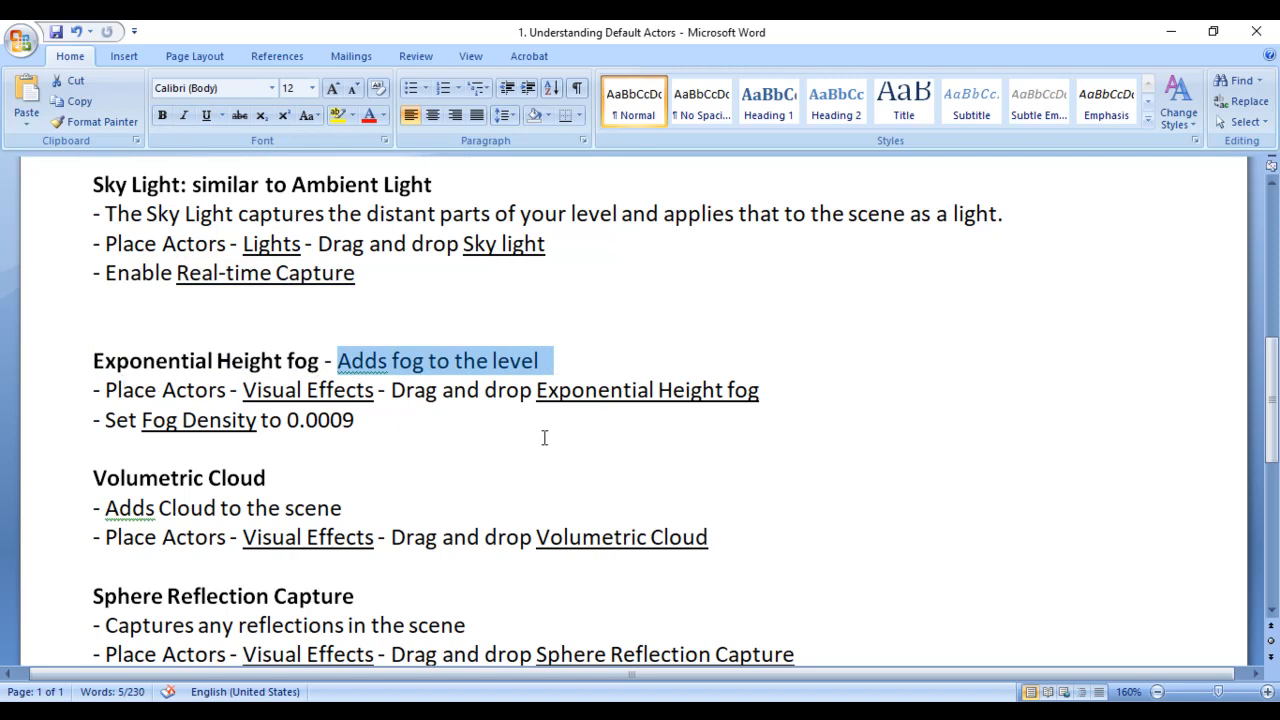
{"action": "left_click_drag", "start_coordinate": [108, 390], "coordinate": [397, 411]}
{"action": "left_click_drag", "start_coordinate": [549, 390], "coordinate": [776, 388]}
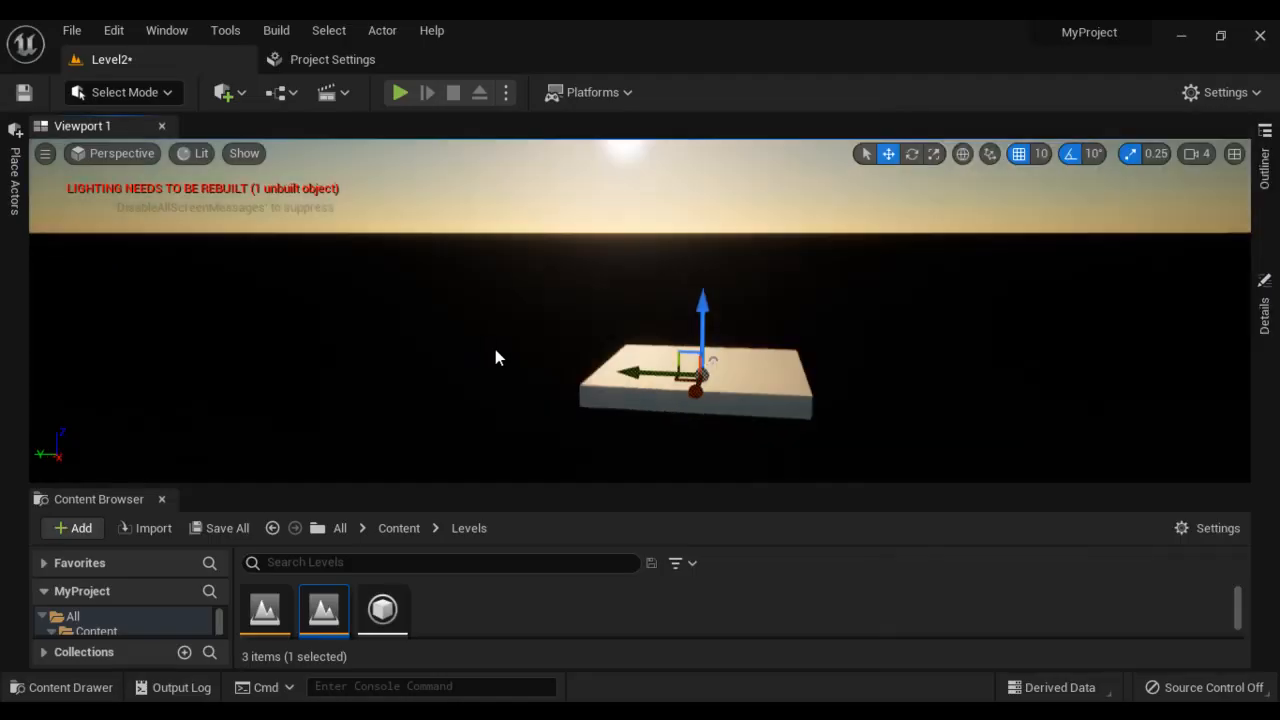
- Place an Exponential Height Fog actor from the Visual Effects category in the level, above the floor
{"action": "left_click", "coordinate": [20, 200]}
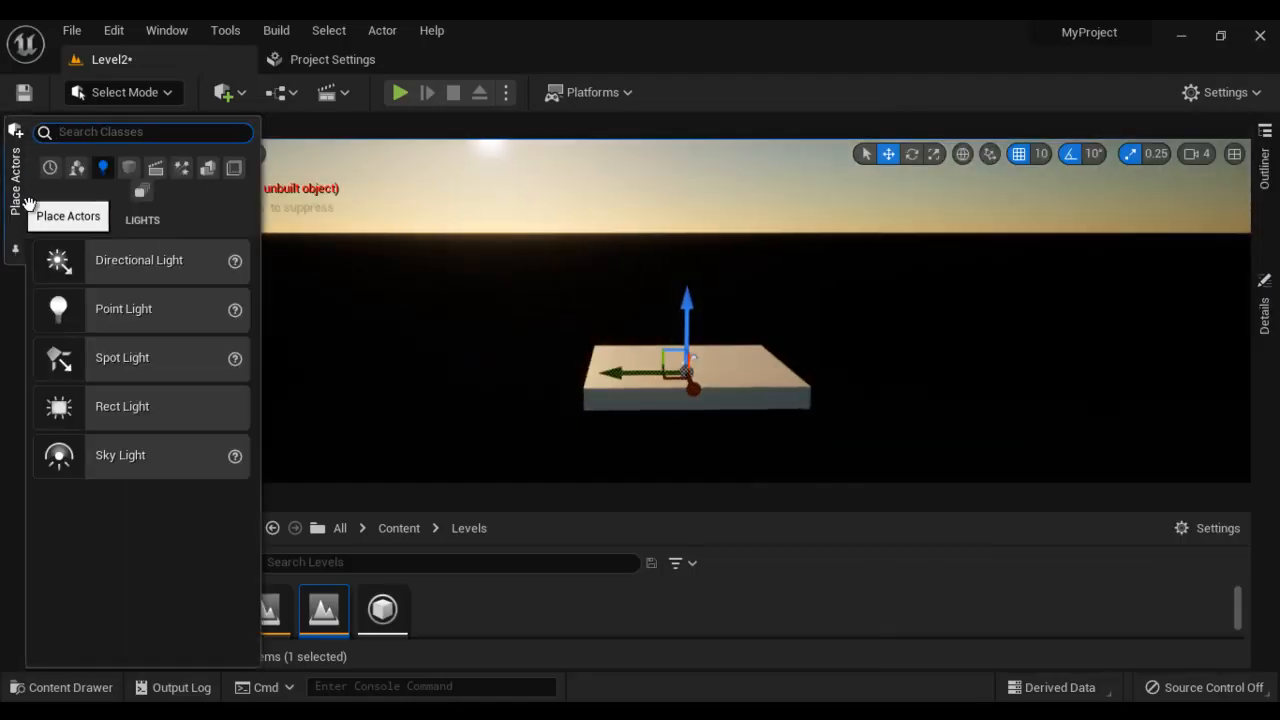
{"action": "left_click", "coordinate": [176, 167]}
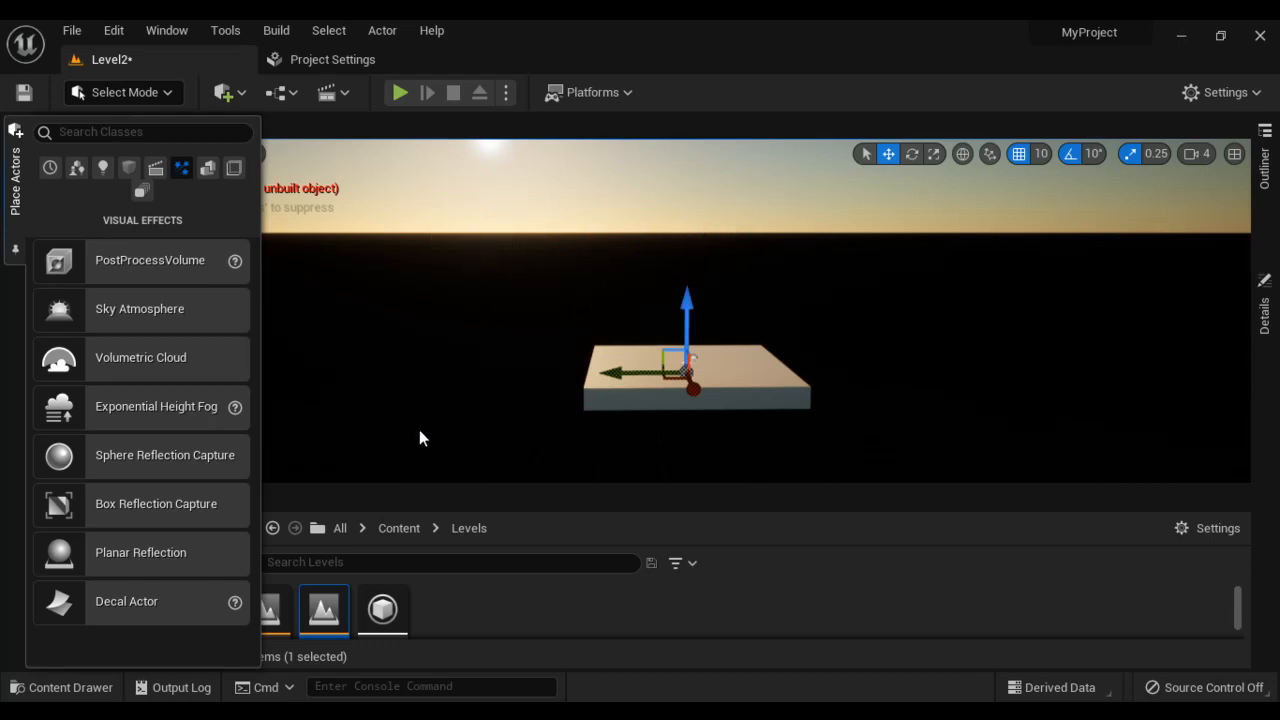
{"action": "left_click_drag", "start_coordinate": [127, 410], "coordinate": [705, 258]}
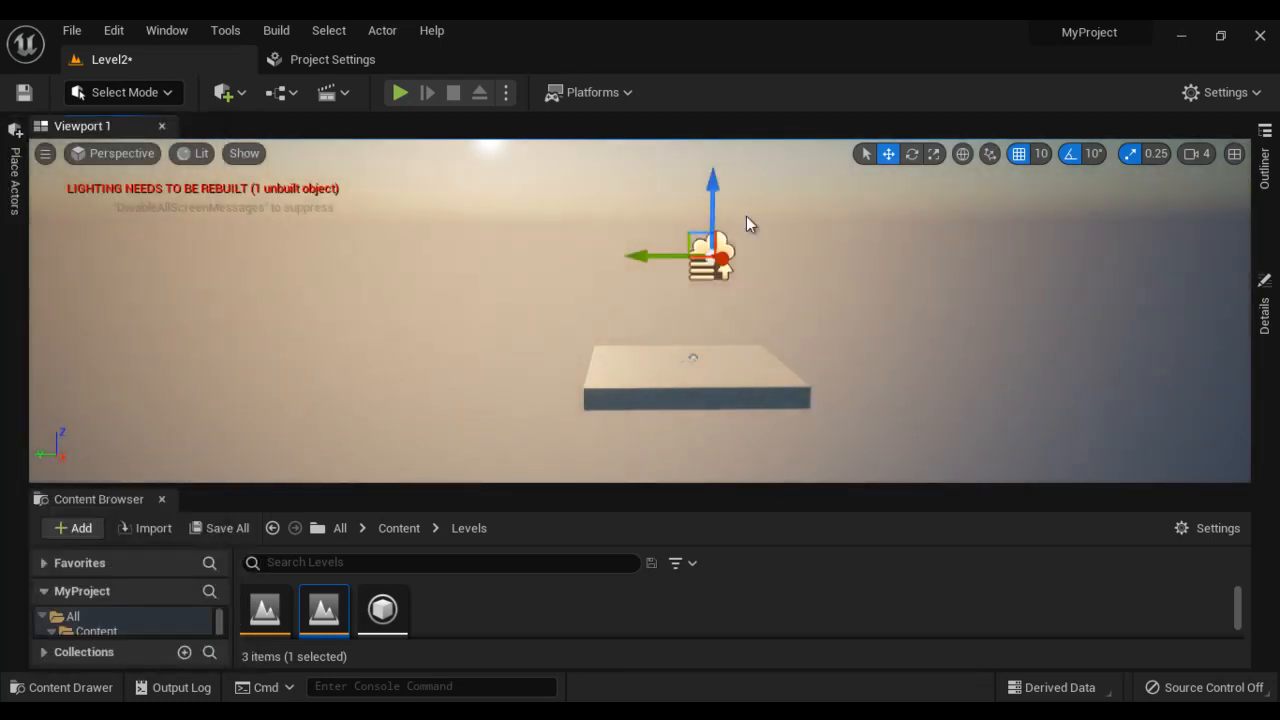
- Set the ExponentialHeightFog actor's location to 0, 0, 0 and deselect it
{"action": "scroll", "coordinate": [857, 287], "scroll_direction": "down", "scroll_amount": 3}
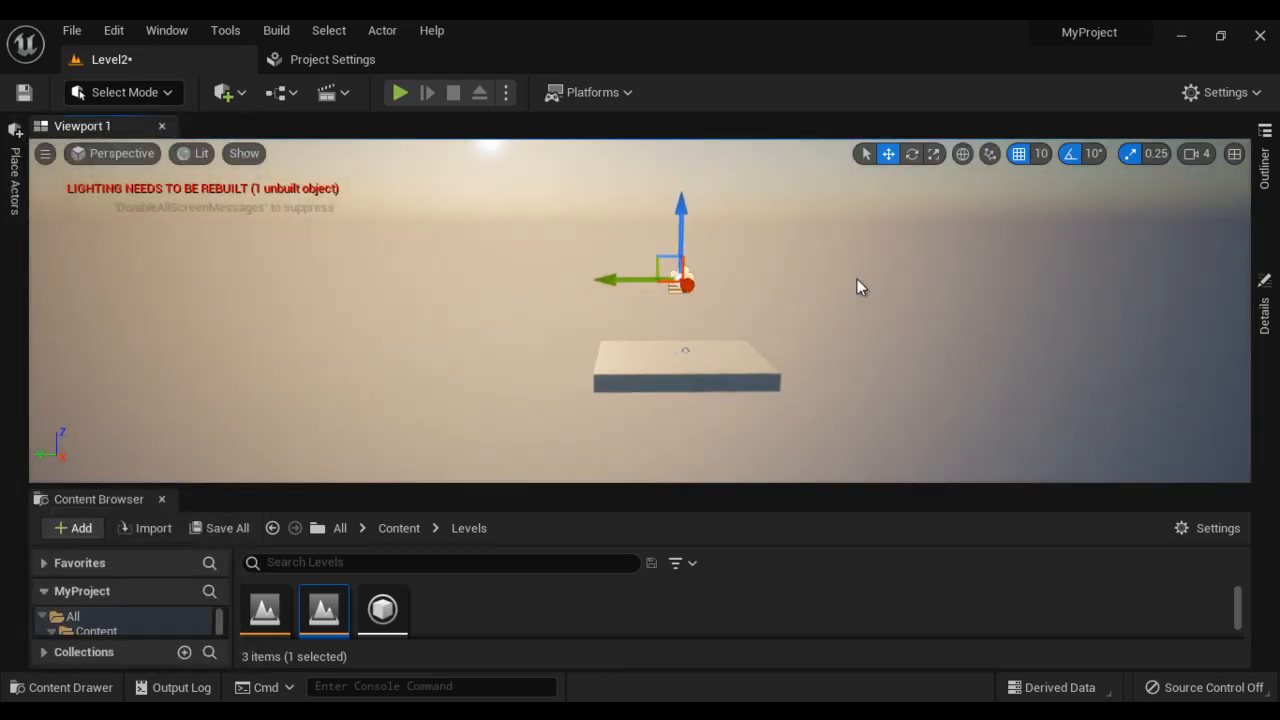
{"action": "left_click_drag", "start_coordinate": [545, 363], "coordinate": [59, 372], "text": "alt"}
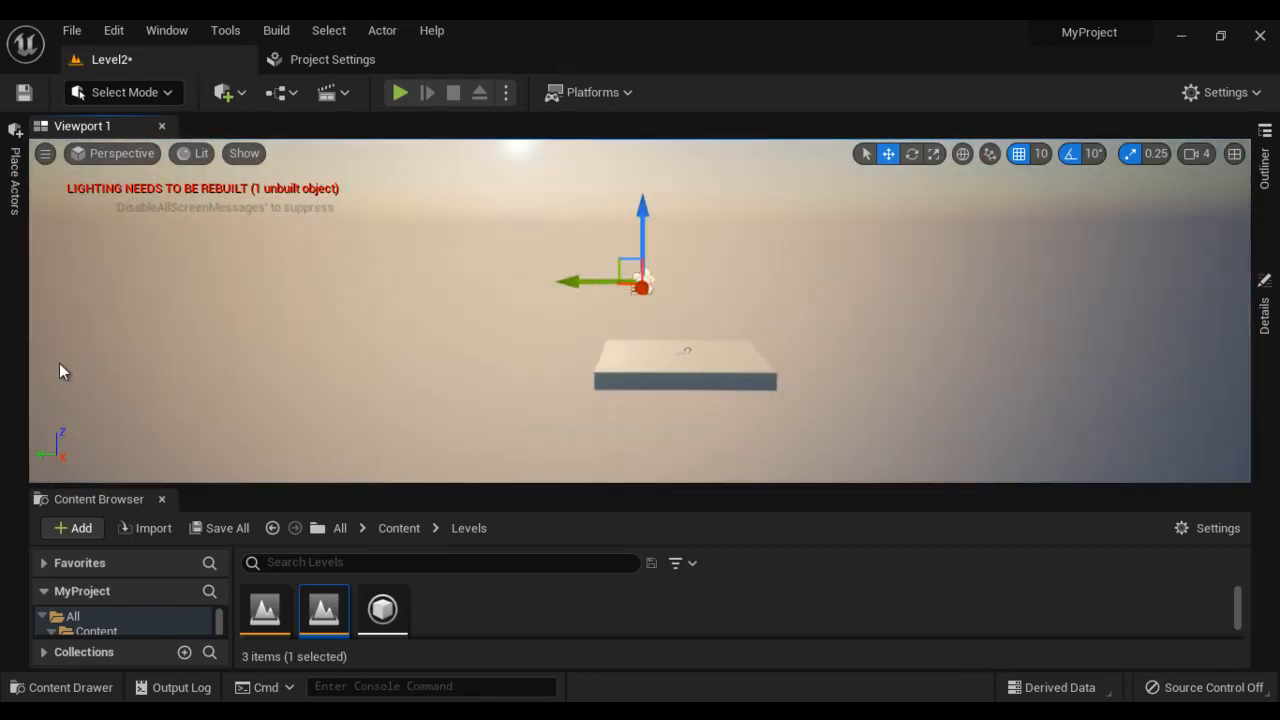
{"action": "left_click", "coordinate": [1264, 315]}
{"action": "left_click", "coordinate": [1065, 353]}
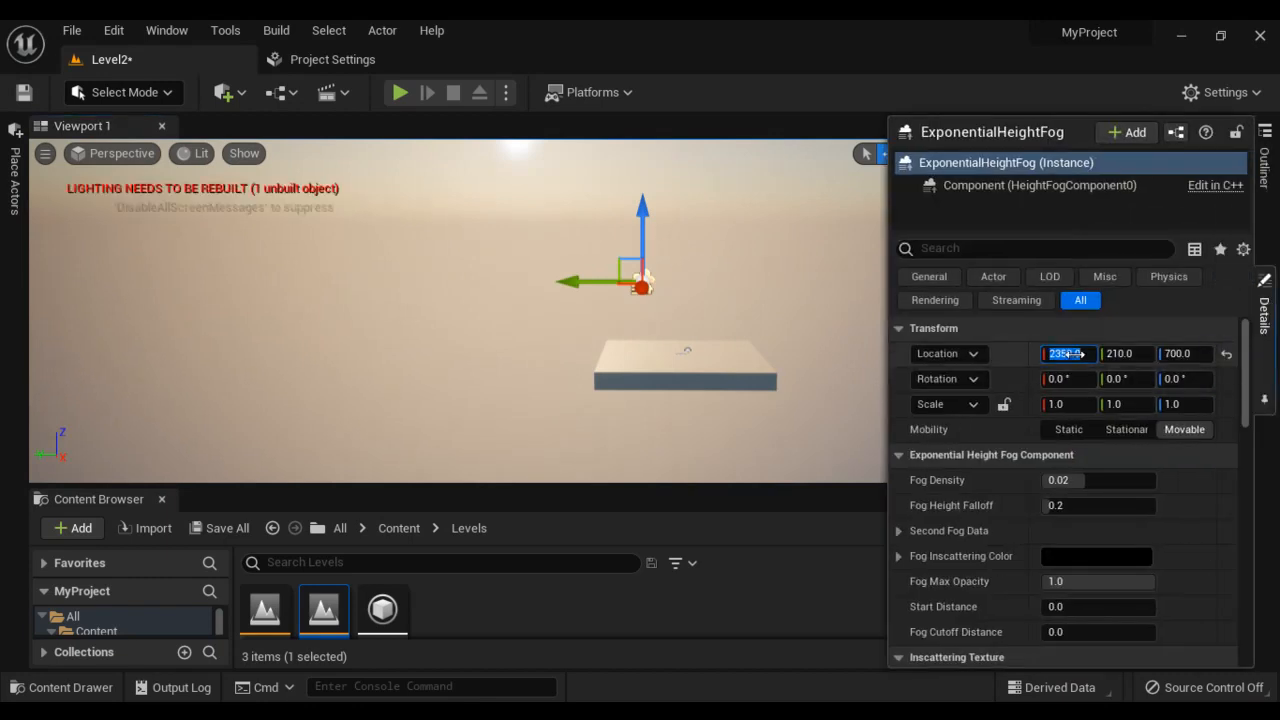
{"action": "type", "text": "0"}
{"action": "left_click", "coordinate": [1120, 354]}
{"action": "type", "text": "0"}
{"action": "left_click", "coordinate": [1183, 354]}
{"action": "type", "text": "0"}
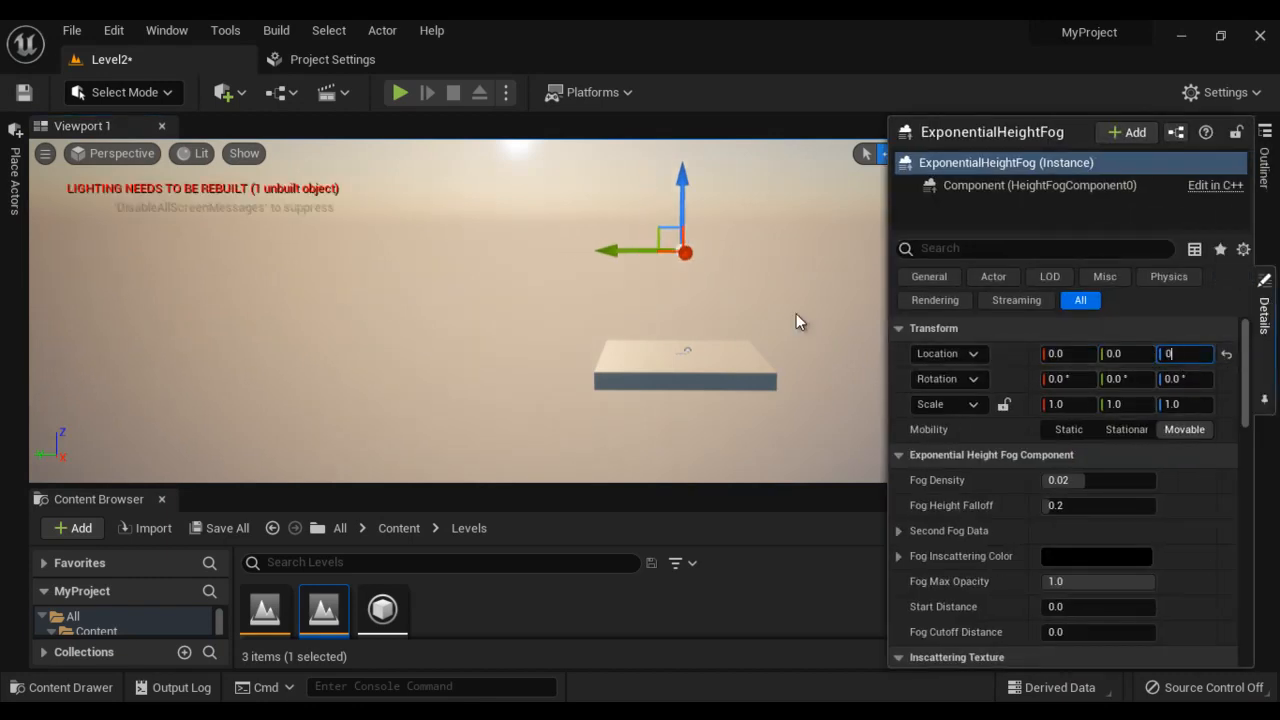
{"action": "key", "text": "Return"}
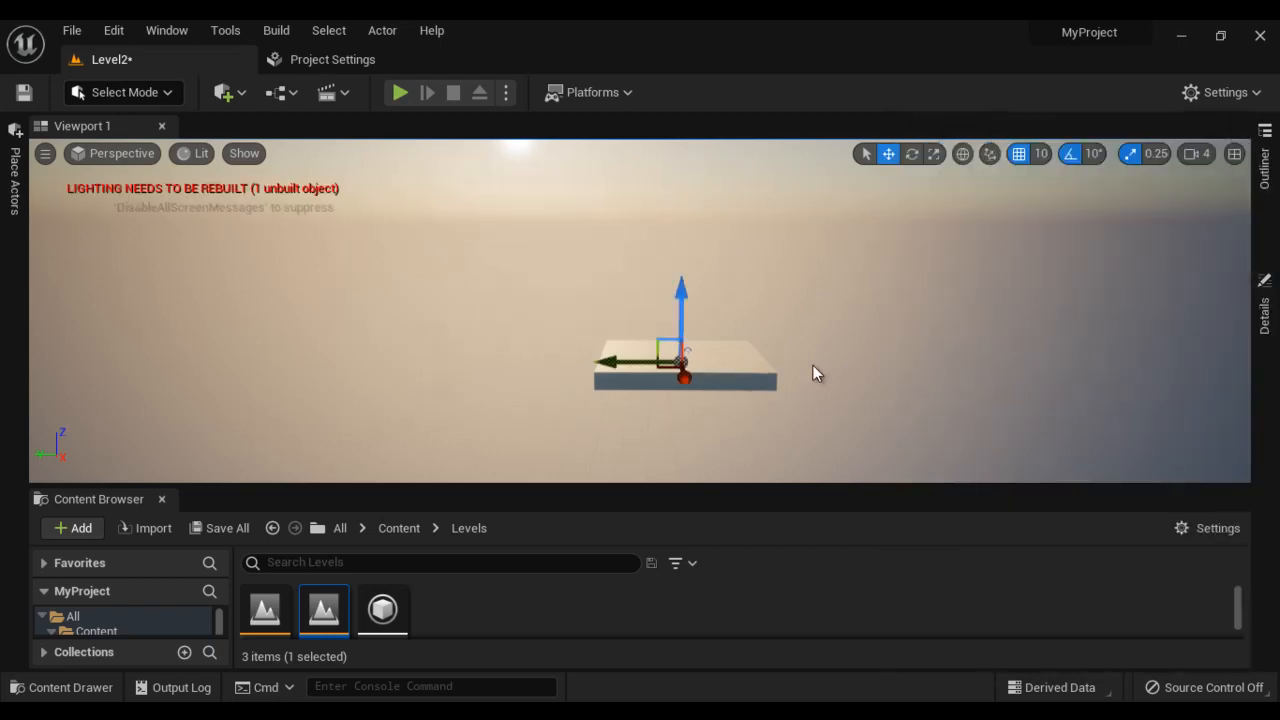
{"action": "left_click", "coordinate": [797, 321]}
- Select the ExponentialHeightFog actor, check the Fog Density instruction in the Word notes, and return to Unreal Engine
{"action": "left_click", "coordinate": [1265, 178]}
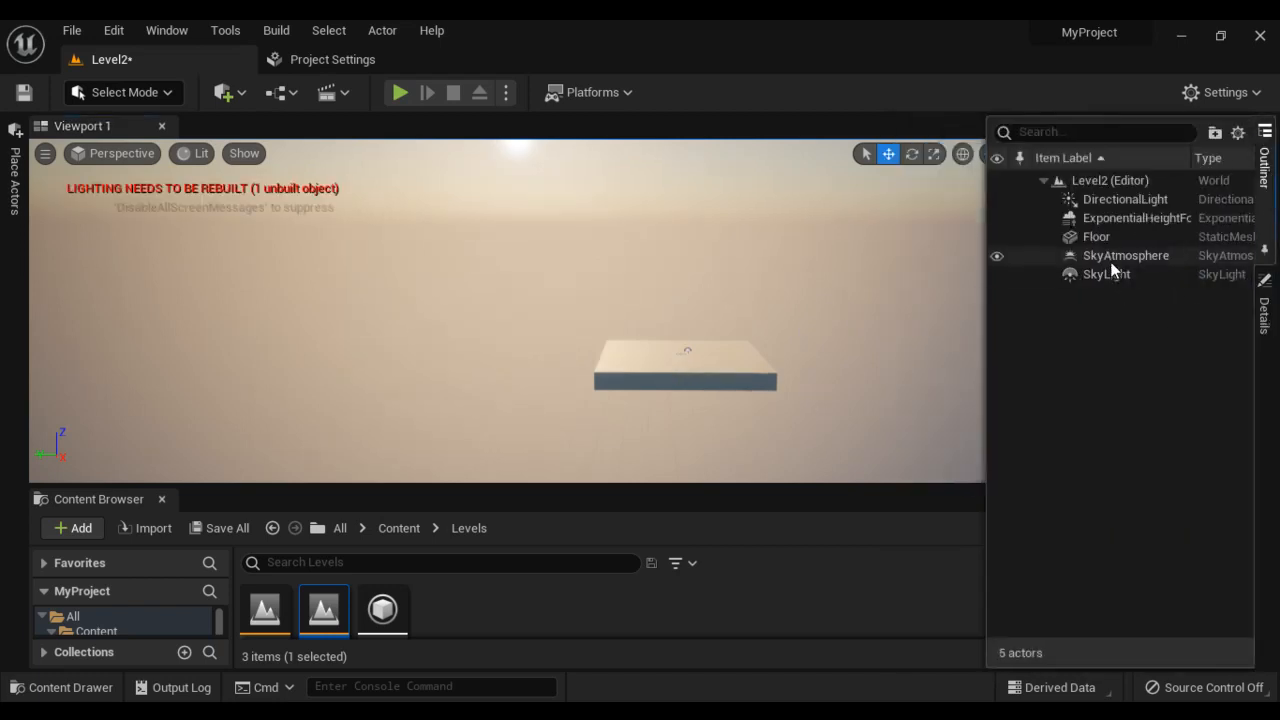
{"action": "left_click", "coordinate": [1133, 221]}
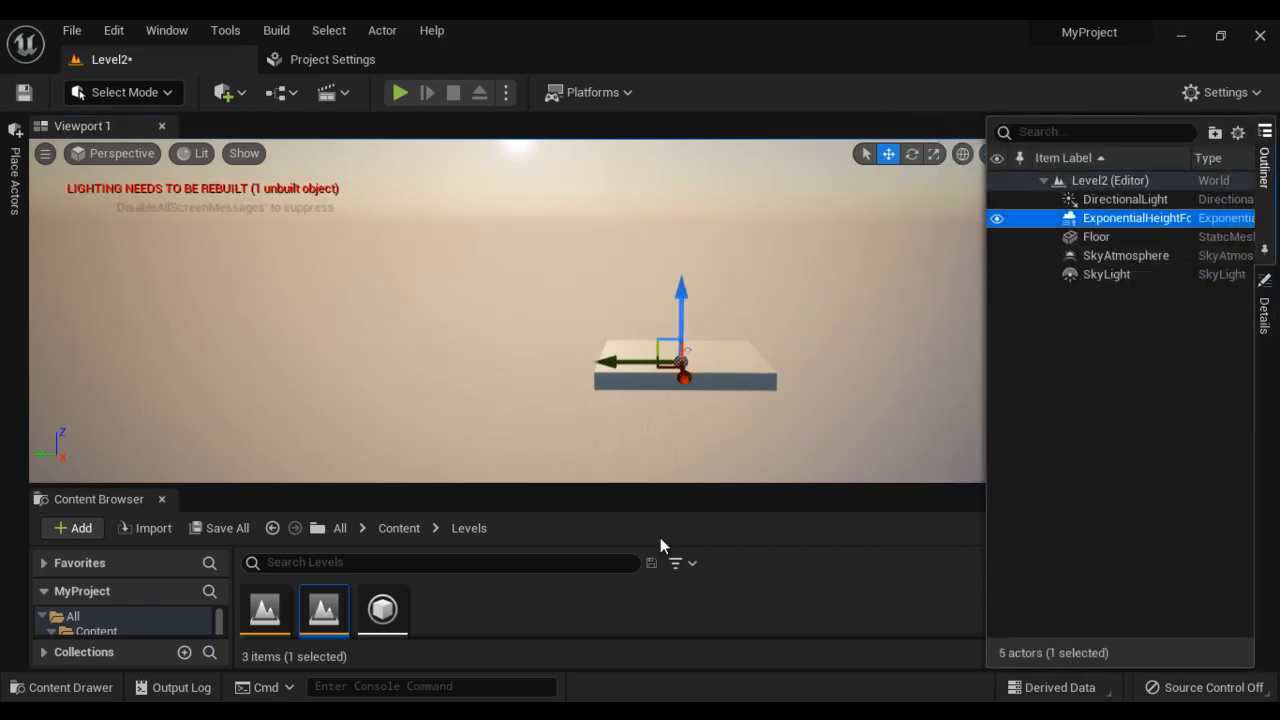
{"action": "key", "text": "alt+Tab"}
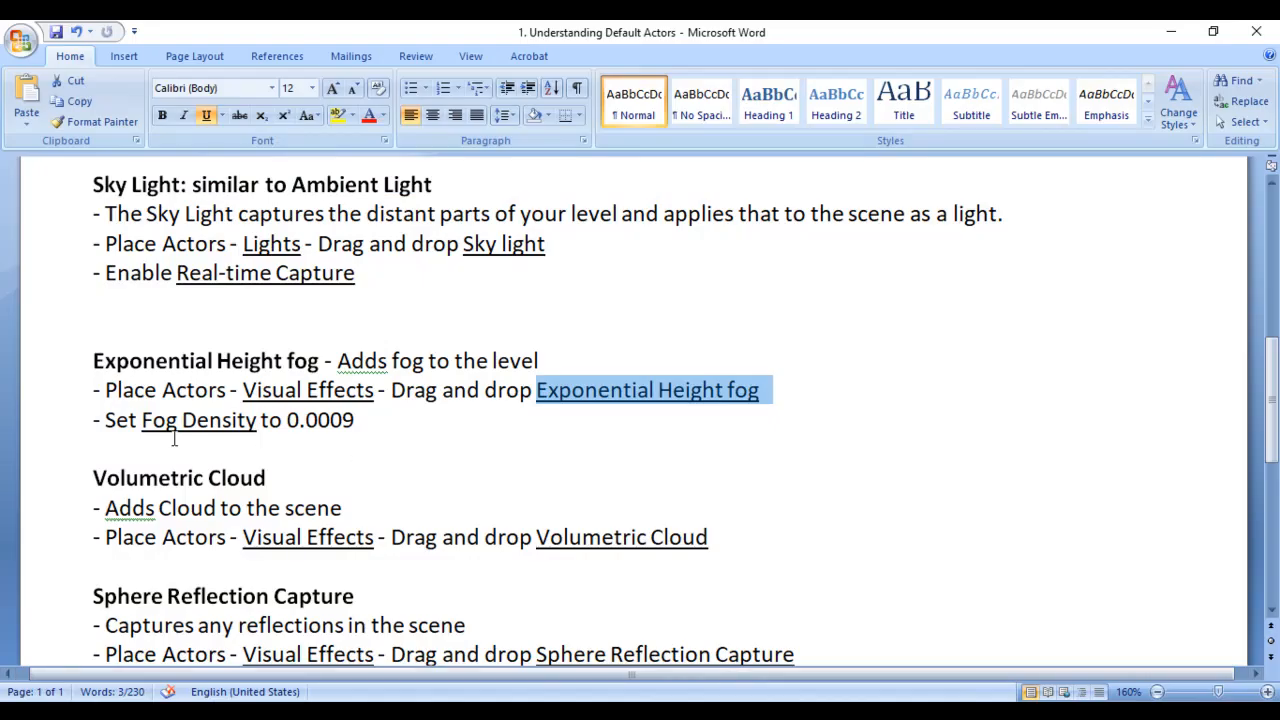
{"action": "left_click_drag", "start_coordinate": [141, 420], "coordinate": [252, 422]}
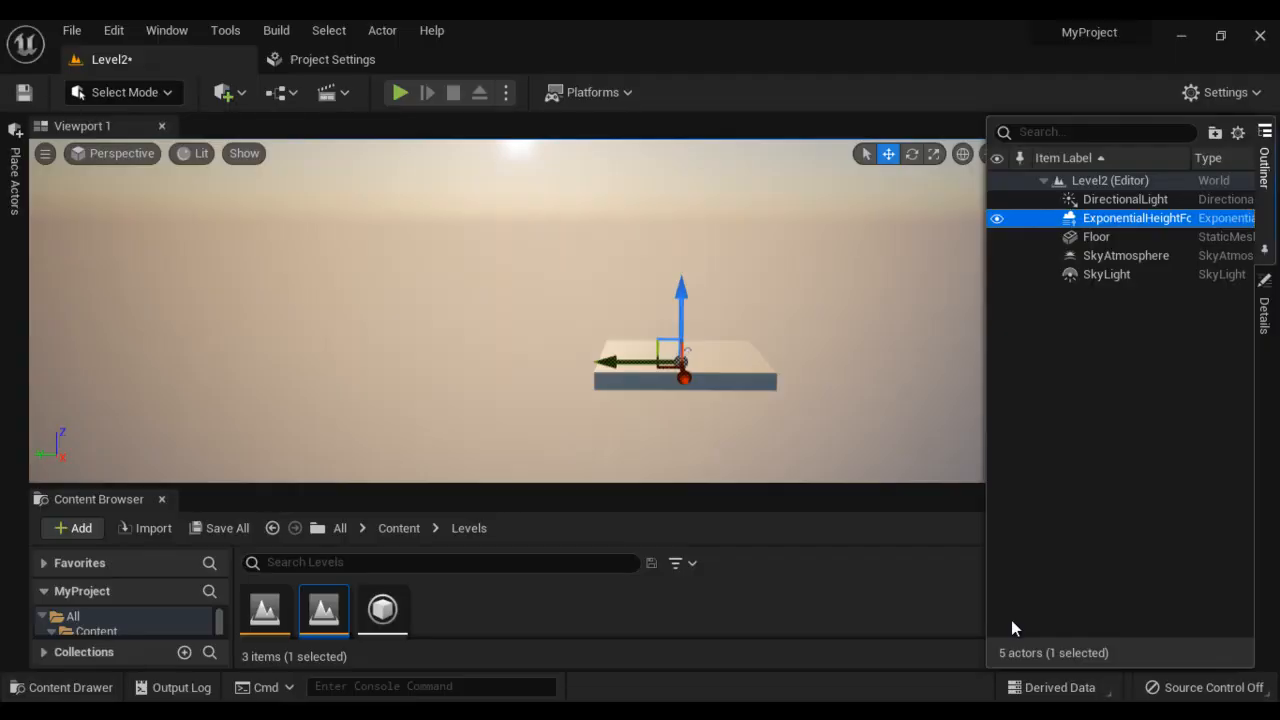
{"action": "key", "text": "alt+Tab"}
- Set the ExponentialHeightFog's Fog Density to 0.009
{"action": "left_click", "coordinate": [1264, 308]}
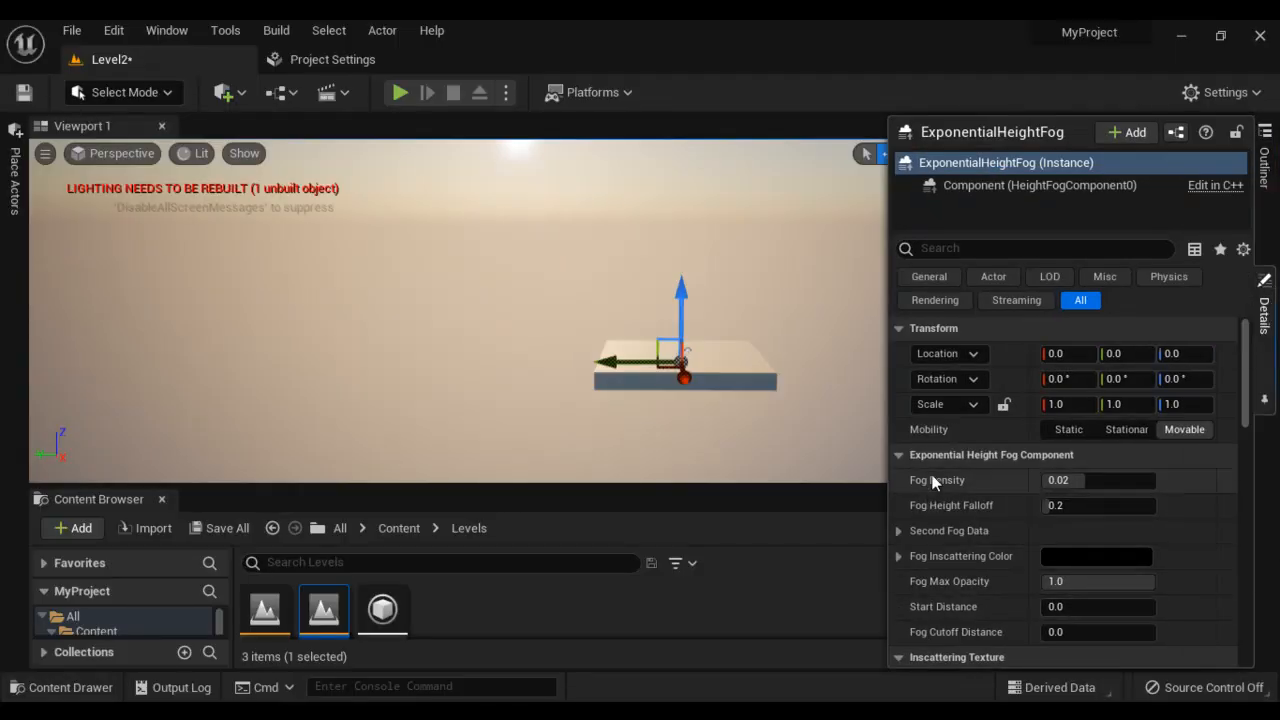
{"action": "left_click", "coordinate": [1116, 481]}
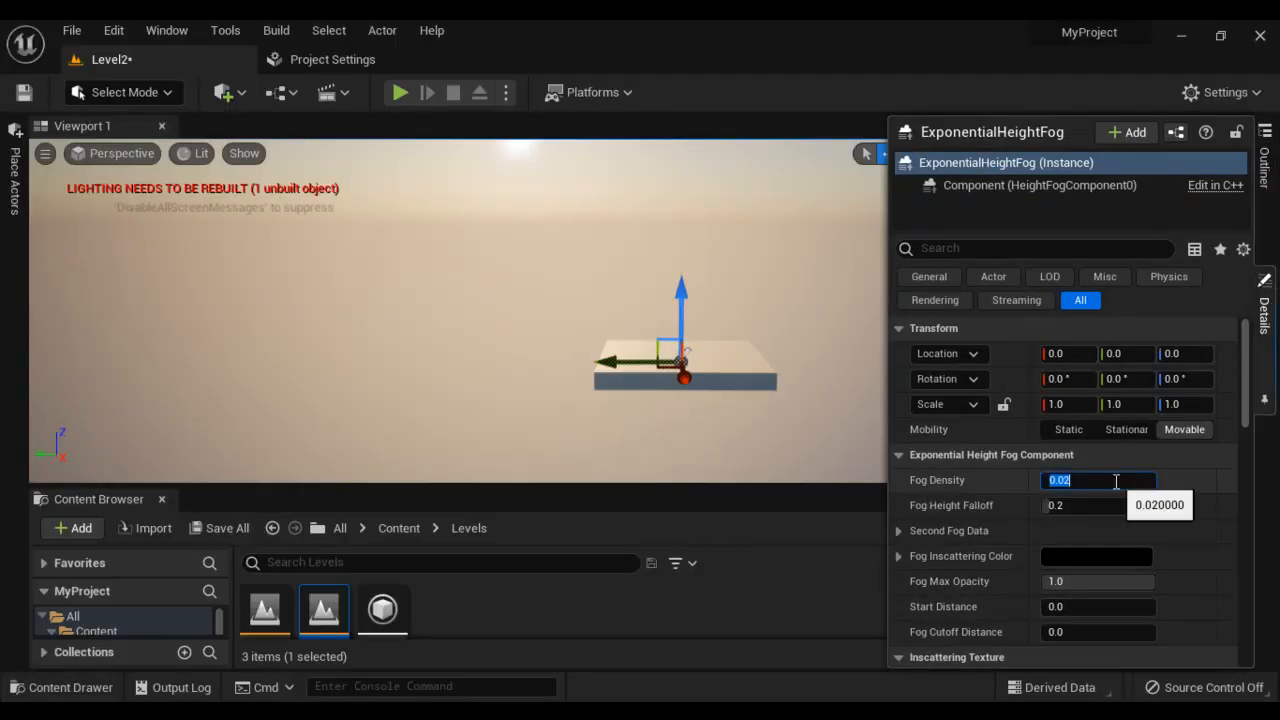
{"action": "type", "text": "0"}
{"action": "key", "text": "Return"}
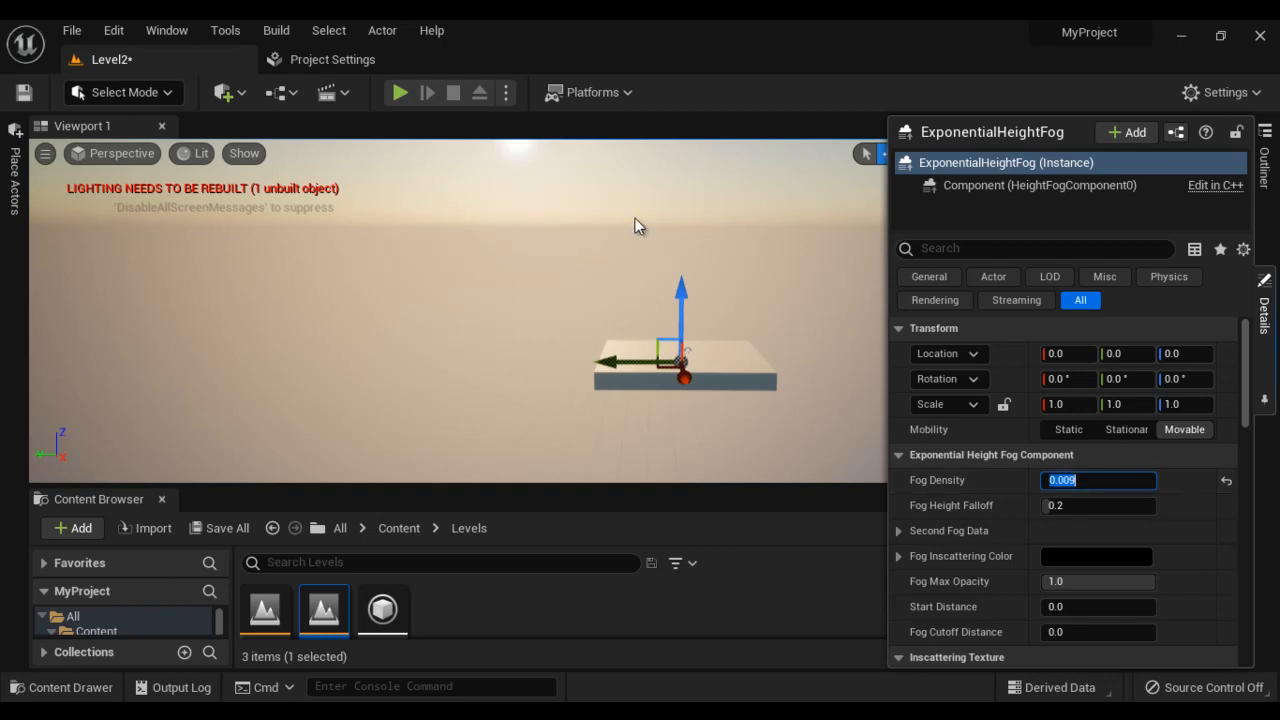
{"action": "left_click_drag", "start_coordinate": [797, 337], "coordinate": [897, 336], "text": "alt"}
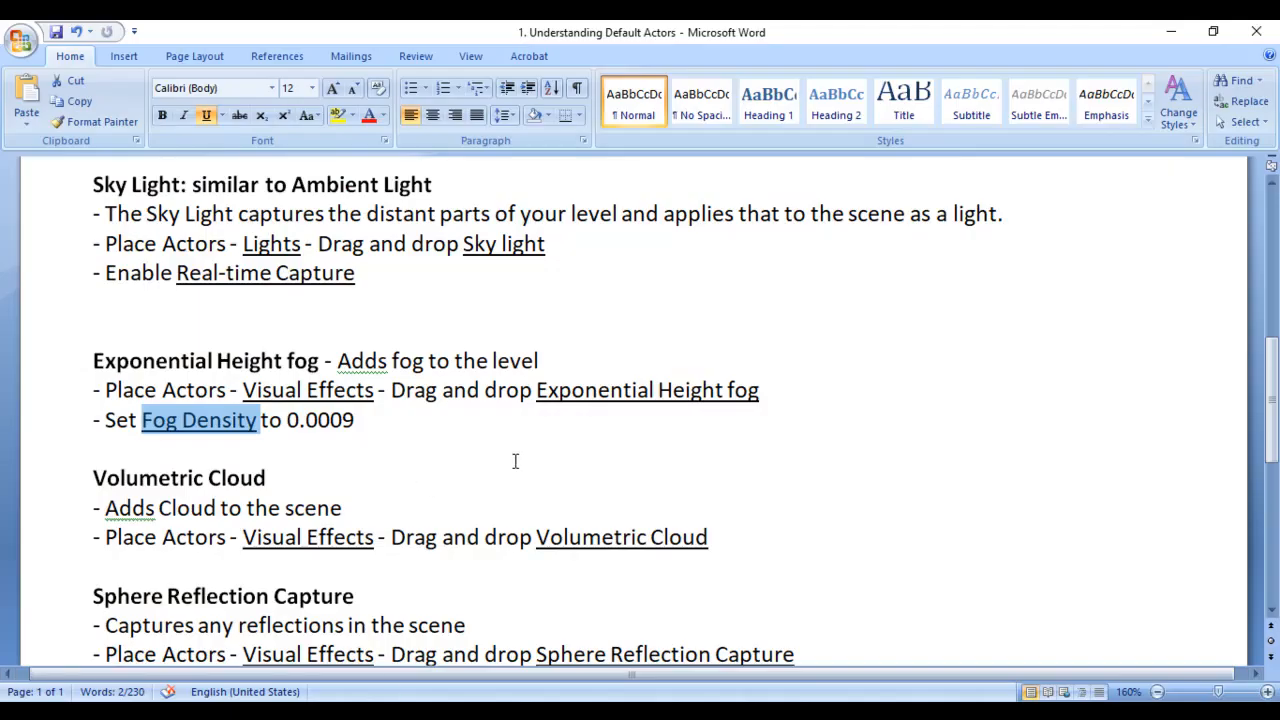
- Switch to the Word notes and review the purpose and placement of Volumetric Cloud
{"action": "scroll", "coordinate": [515, 461], "scroll_direction": "down", "scroll_amount": 3}
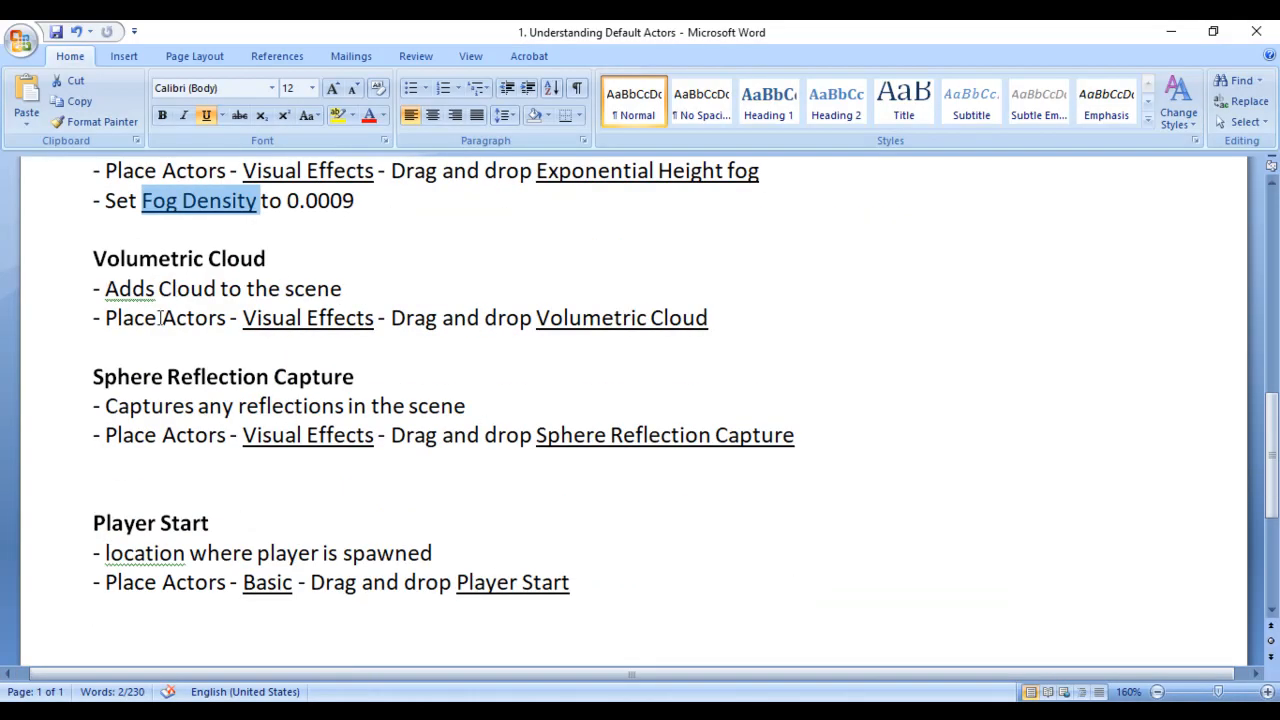
{"action": "left_click", "coordinate": [77, 262]}
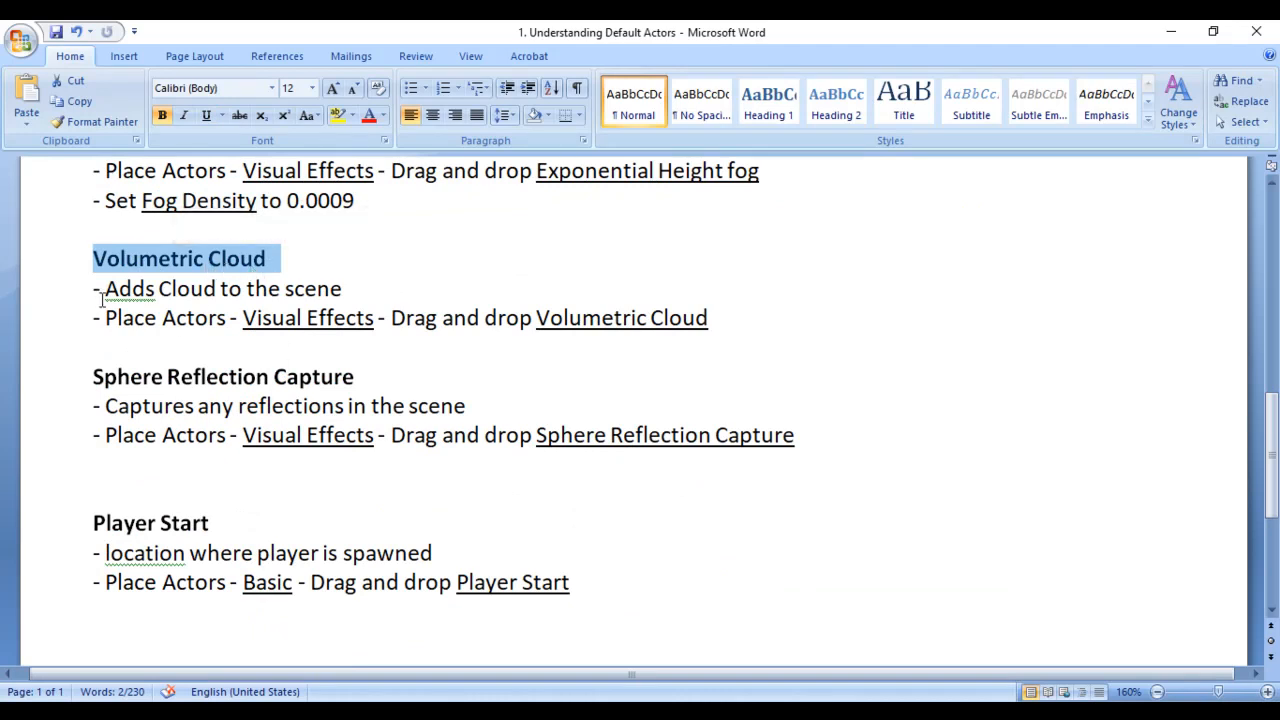
{"action": "left_click_drag", "start_coordinate": [95, 289], "coordinate": [352, 292]}
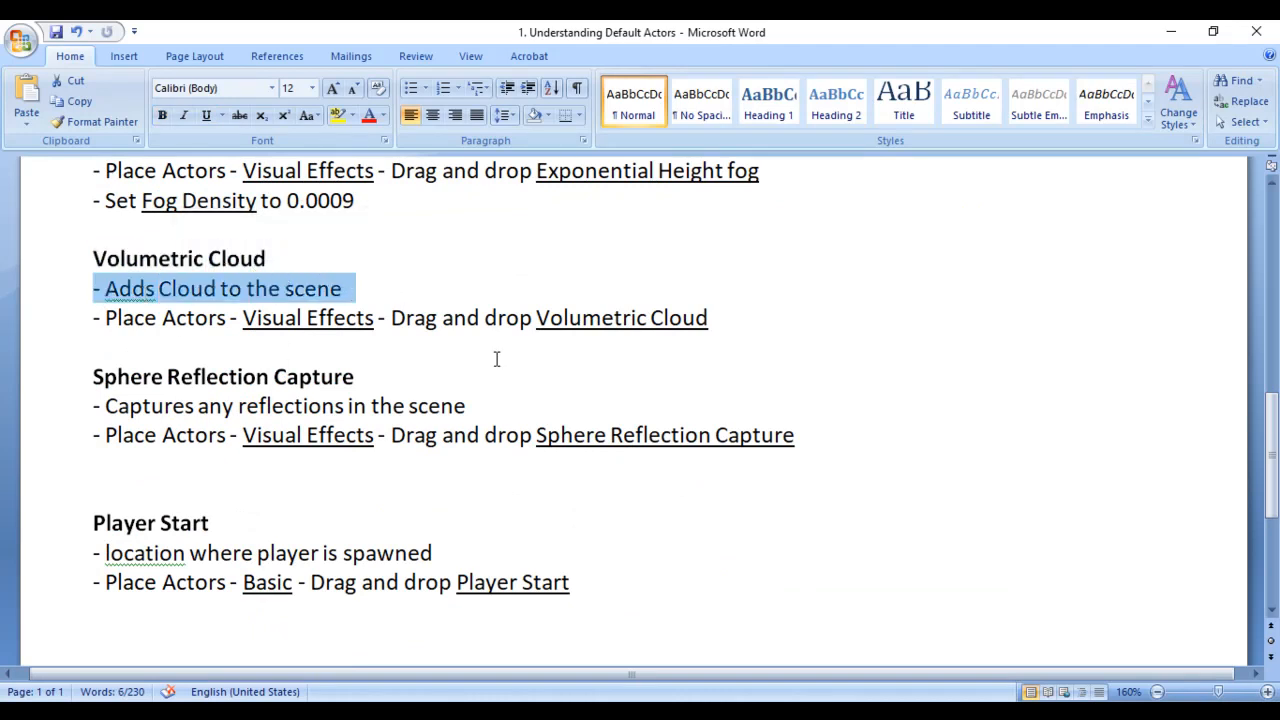
{"action": "double_click", "coordinate": [118, 318]}
{"action": "double_click", "coordinate": [247, 318]}
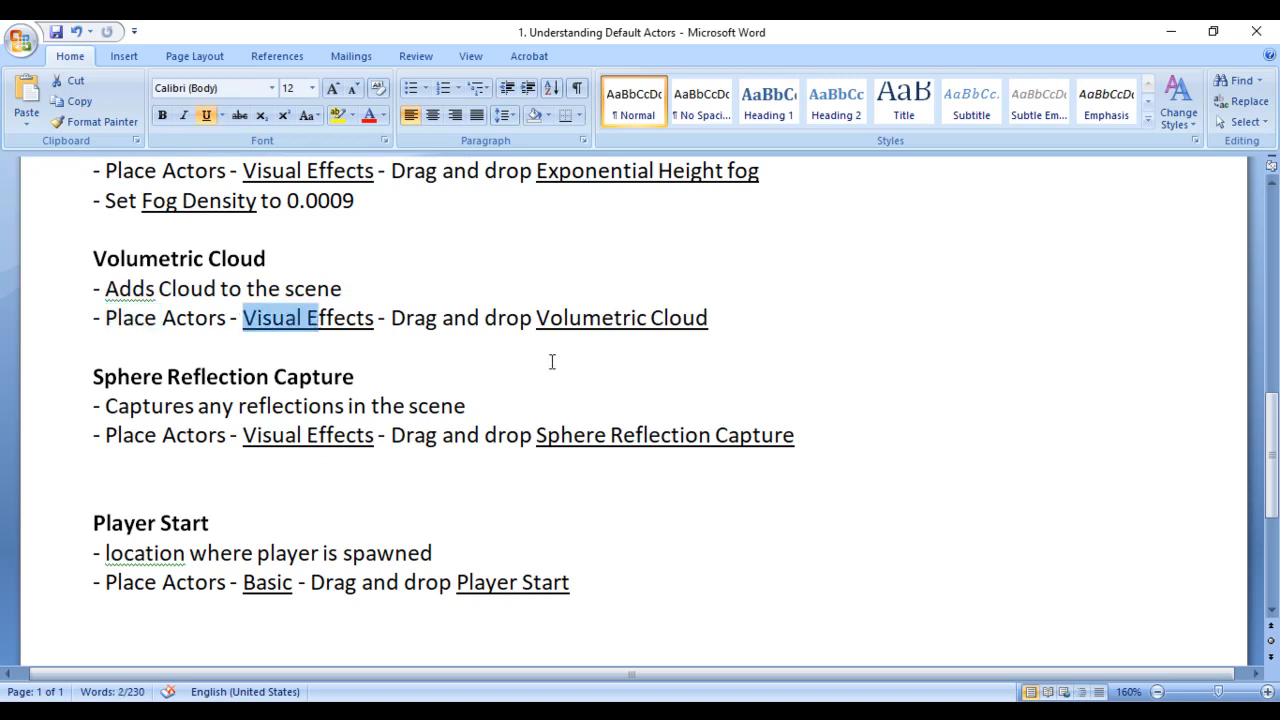
{"action": "left_click_drag", "start_coordinate": [536, 318], "coordinate": [720, 318]}
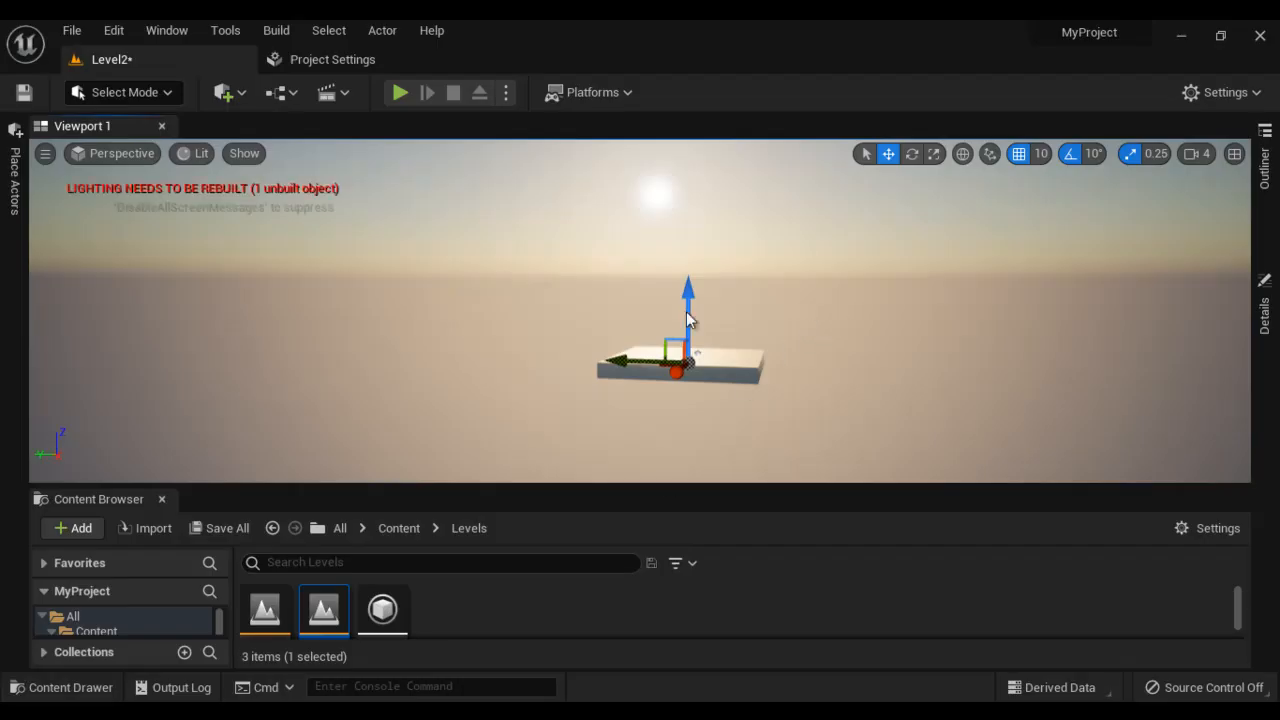
- Back in Unreal Engine, place a Volumetric Cloud actor from the Visual Effects category at the floor
{"action": "left_click_drag", "start_coordinate": [867, 381], "coordinate": [840, 409], "text": "alt"}
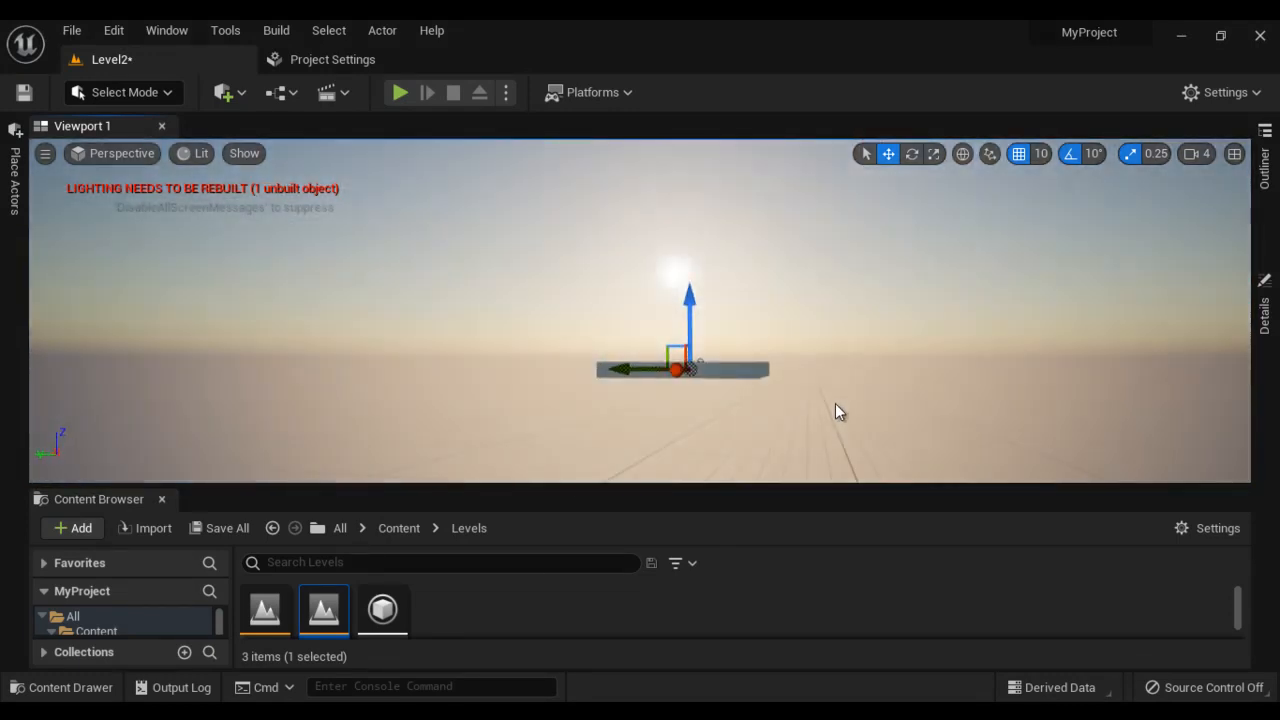
{"action": "left_click", "coordinate": [15, 182]}
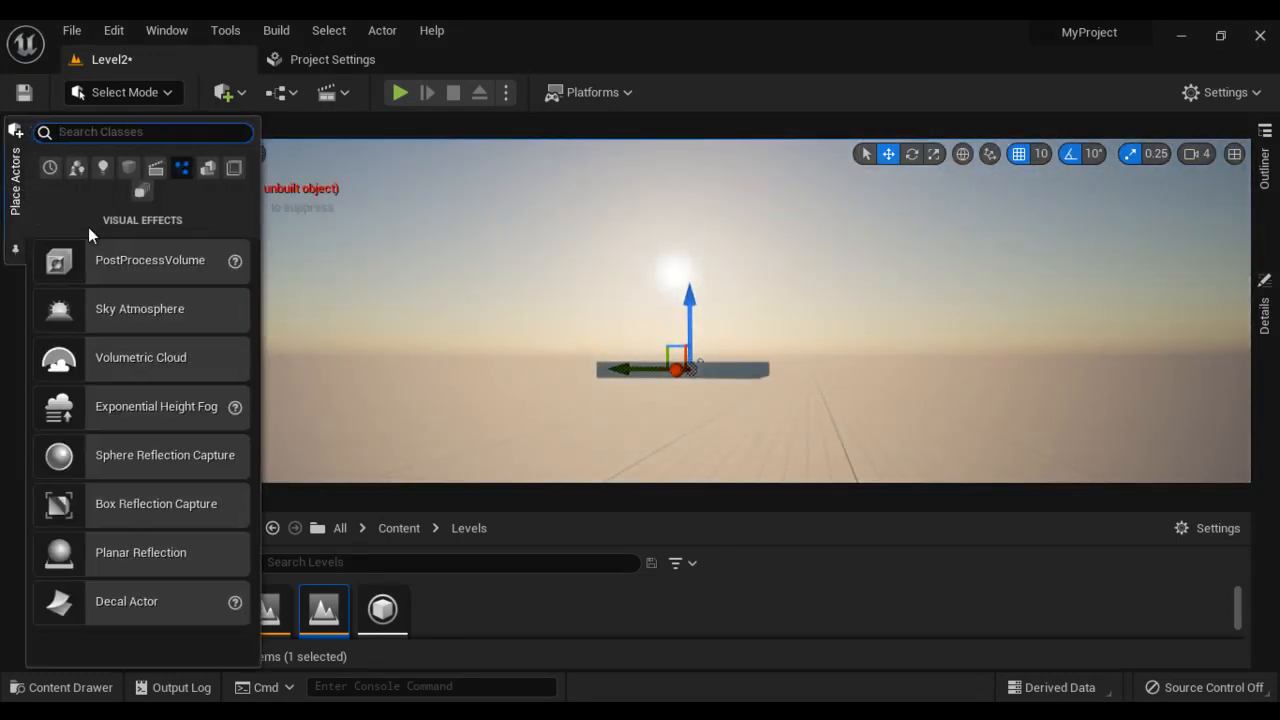
{"action": "left_click", "coordinate": [183, 169]}
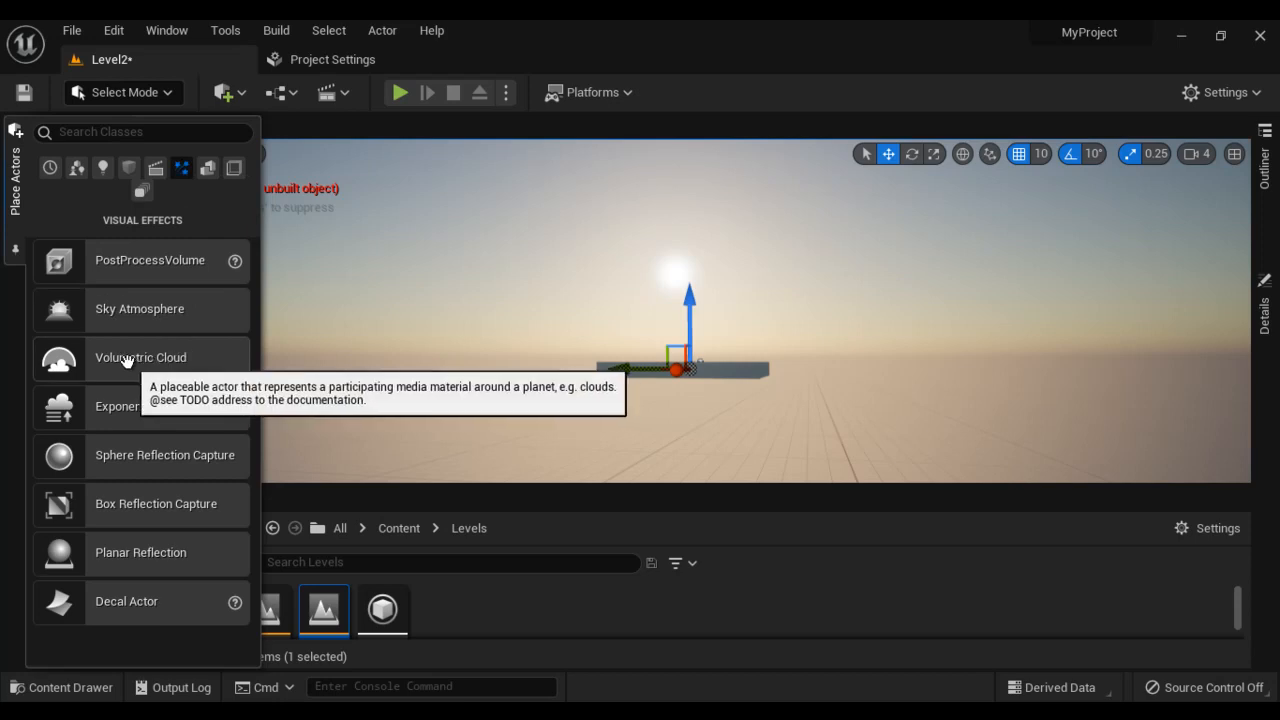
{"action": "left_click_drag", "start_coordinate": [137, 360], "coordinate": [680, 355]}
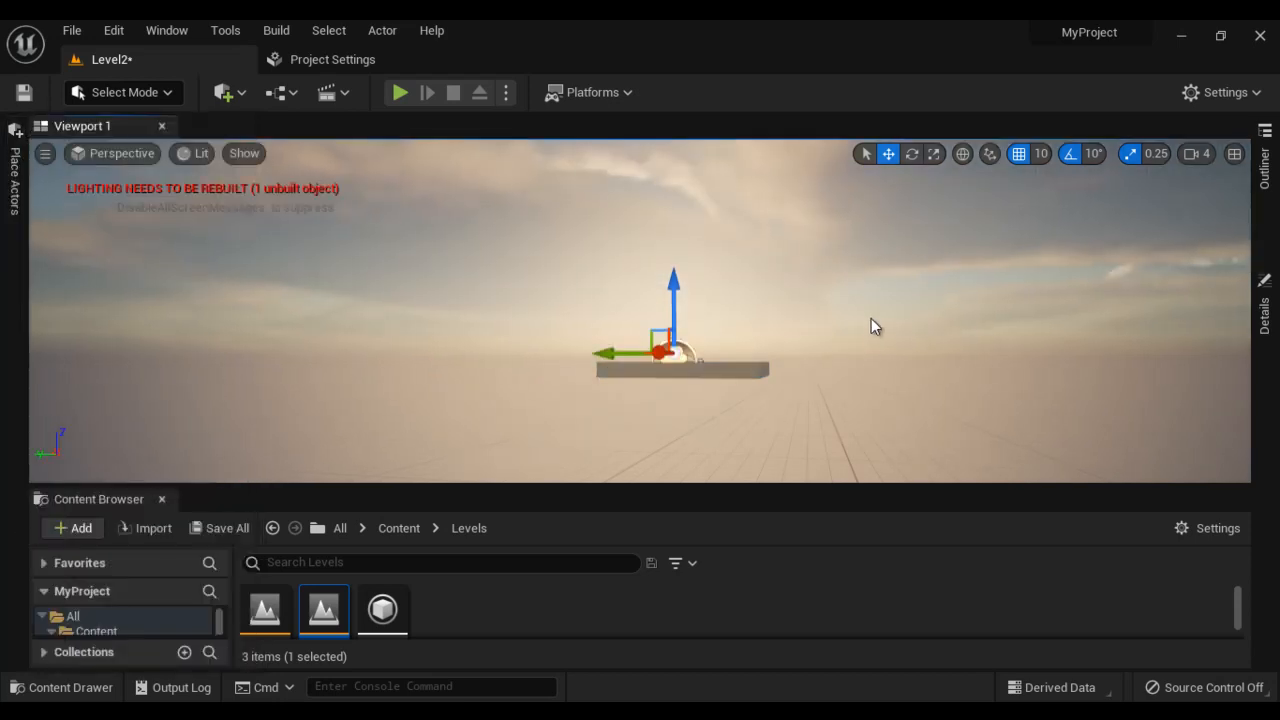
{"action": "right_click_drag", "start_coordinate": [900, 320], "coordinate": [845, 321]}
- Focus on the floor from a low angle and rotate the directional light so the sun sits above the horizon behind it
{"action": "left_click", "coordinate": [650, 352]}
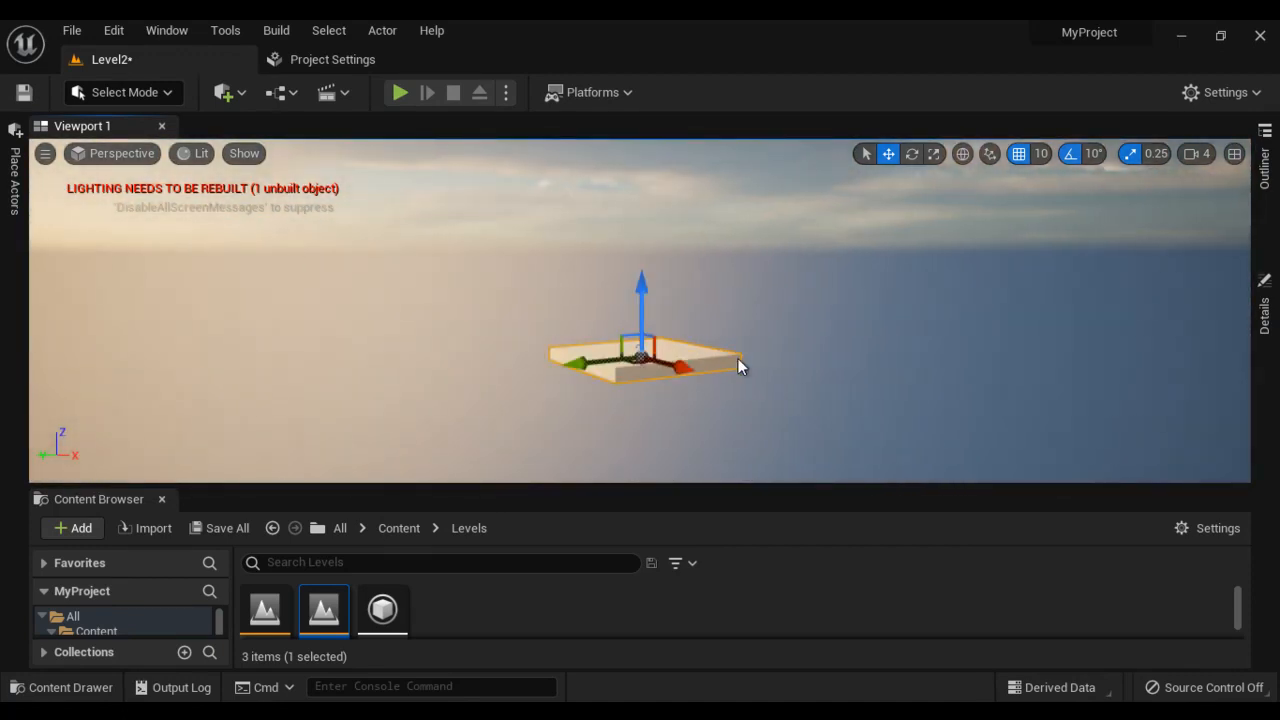
{"action": "key", "text": "f"}
{"action": "left_click_drag", "start_coordinate": [753, 347], "coordinate": [735, 302], "text": "alt"}
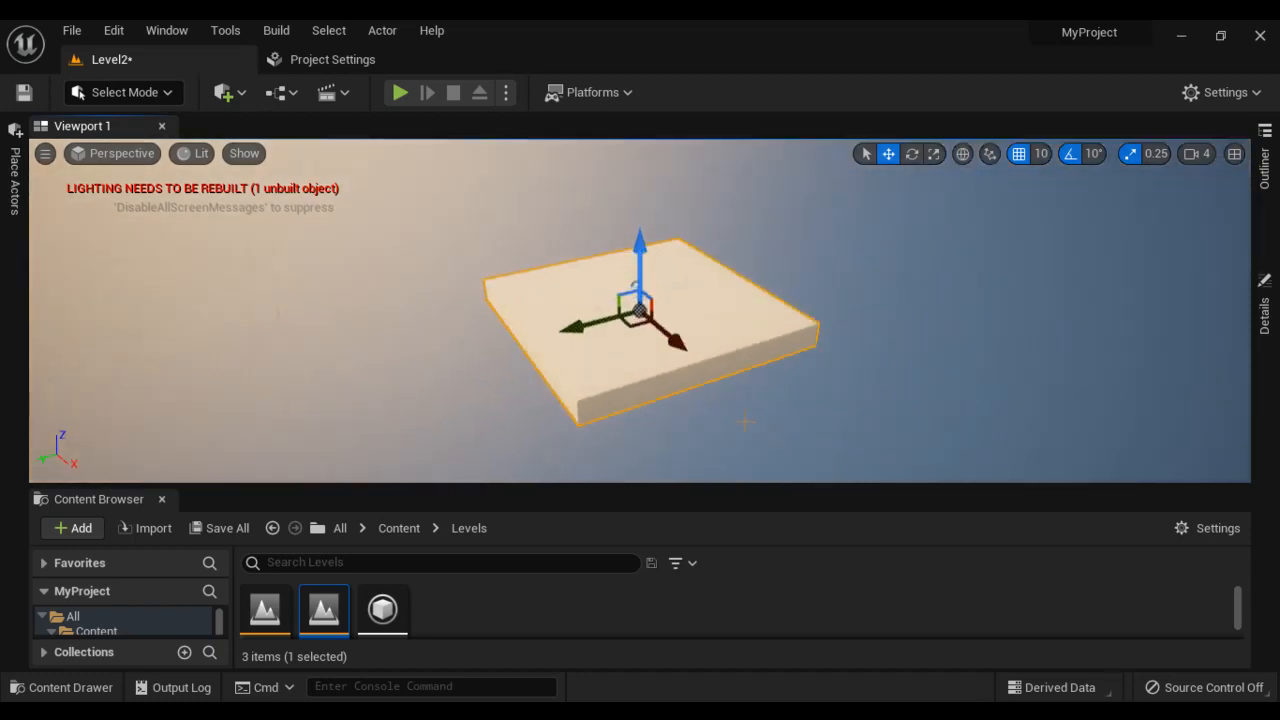
{"action": "scroll", "coordinate": [735, 302], "scroll_direction": "up", "scroll_amount": 6}
{"action": "mouse_move", "coordinate": [773, 350]}
{"action": "left_mouse_down", "text": "alt"}
{"action": "mouse_move", "coordinate": [929, 269]}
{"action": "mouse_move", "coordinate": [894, 280]}
{"action": "mouse_move", "coordinate": [909, 270]}
{"action": "mouse_move", "coordinate": [917, 286]}
{"action": "mouse_move", "coordinate": [794, 309]}
{"action": "mouse_move", "coordinate": [783, 400]}
{"action": "mouse_move", "coordinate": [712, 89]}
{"action": "mouse_move", "coordinate": [731, 157]}
{"action": "mouse_move", "coordinate": [894, 417]}
{"action": "mouse_move", "coordinate": [867, 407]}
{"action": "mouse_move", "coordinate": [947, 399]}
{"action": "left_mouse_up", "text": "alt"}
{"action": "key", "text": "ctrl+l"}
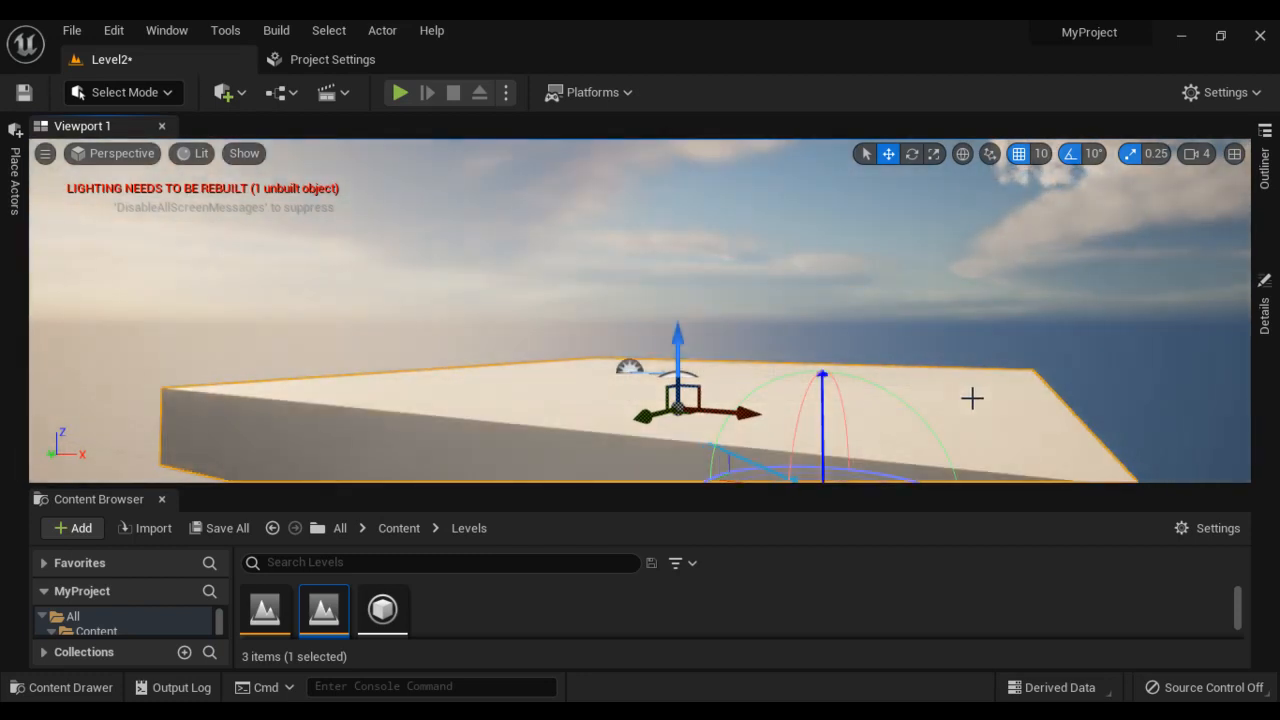
{"action": "key", "text": "ctrl+l"}
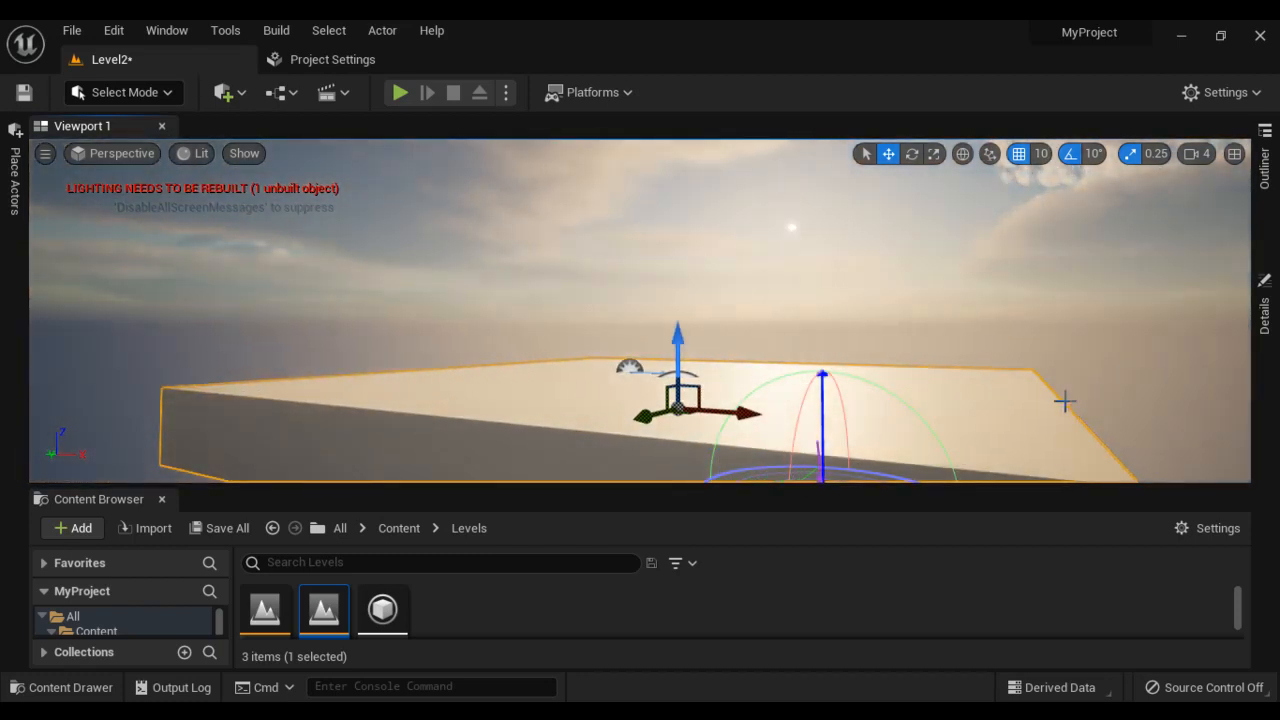
{"action": "key", "text": "ctrl+l"}
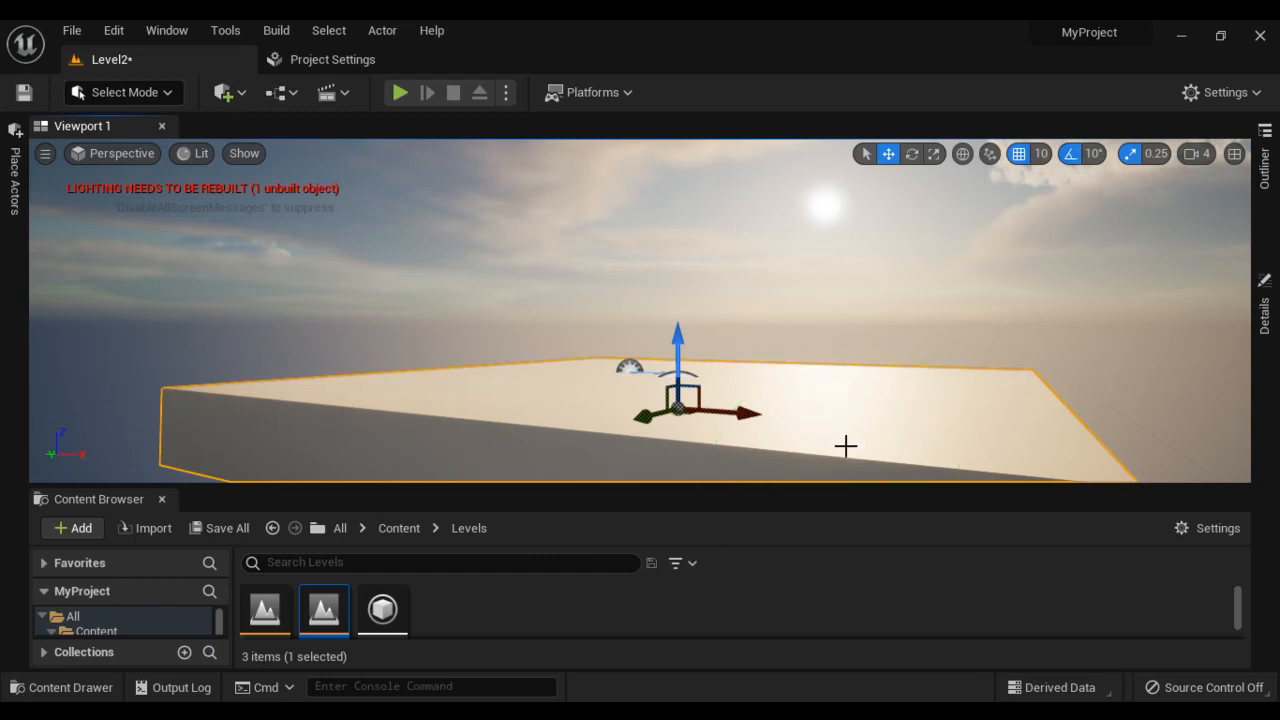
- Close the Content Browser to enlarge the viewport, and inspect the floor and cloudy sky from several angles
{"action": "scroll", "coordinate": [874, 412], "scroll_direction": "down", "scroll_amount": 2}
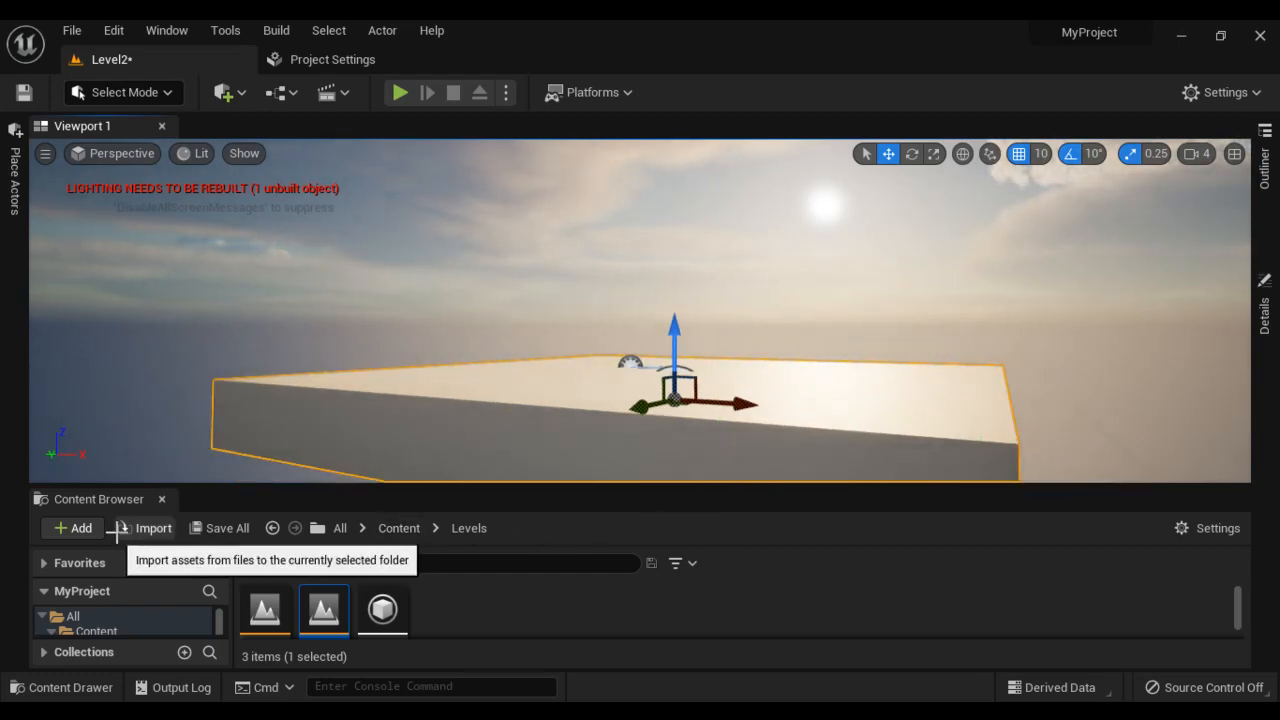
{"action": "left_click", "coordinate": [161, 499]}
{"action": "scroll", "coordinate": [805, 456], "scroll_direction": "down", "scroll_amount": 2}
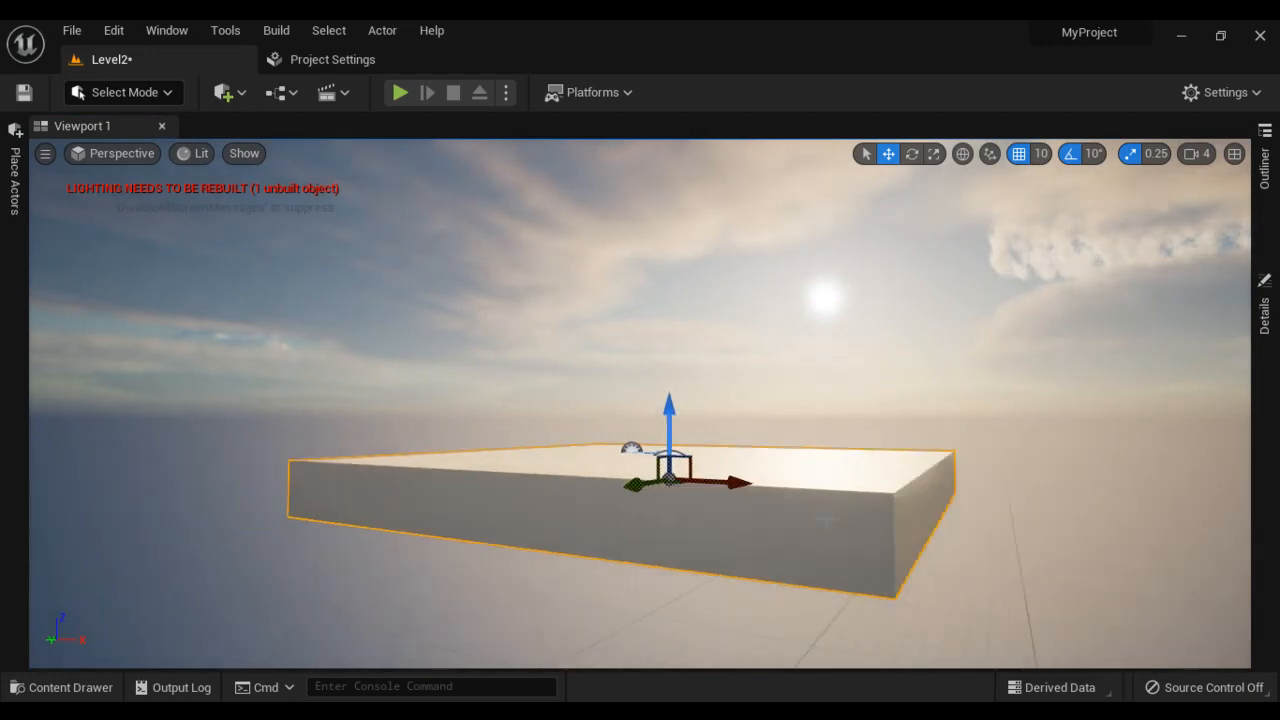
{"action": "left_click_drag", "start_coordinate": [838, 530], "coordinate": [790, 545], "text": "alt"}
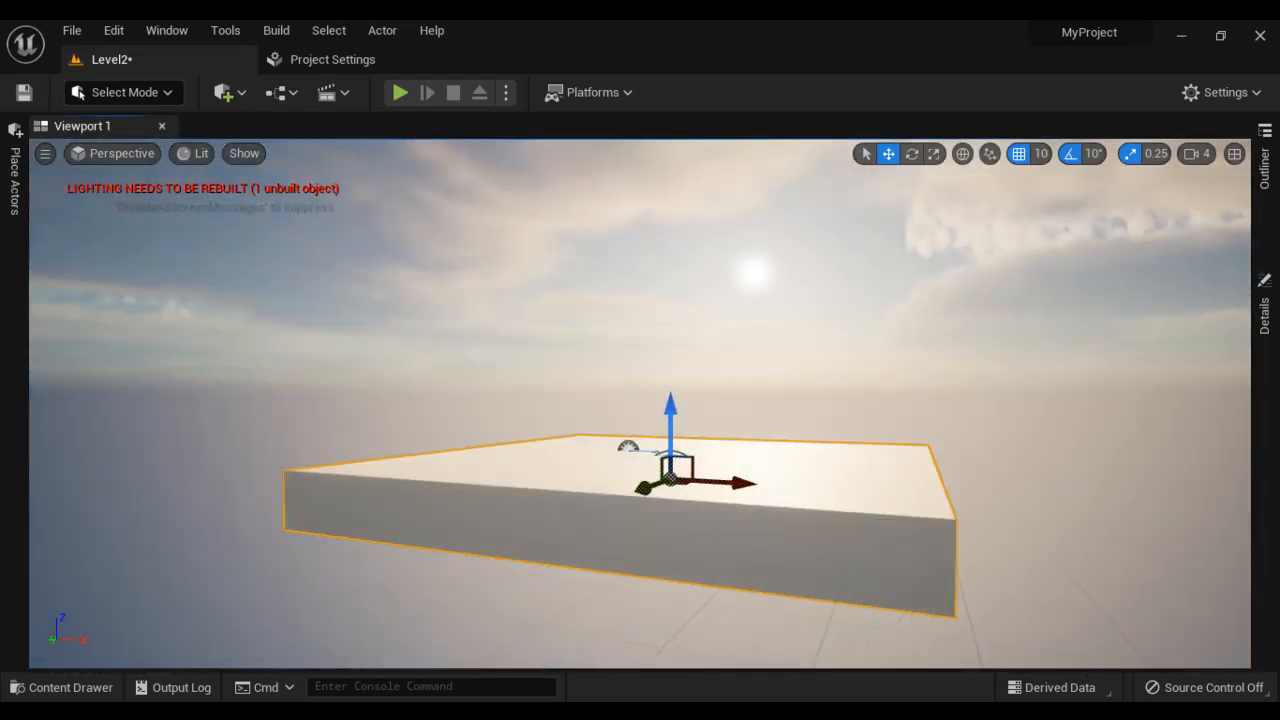
{"action": "left_click_drag", "start_coordinate": [885, 540], "coordinate": [781, 572], "text": "alt"}
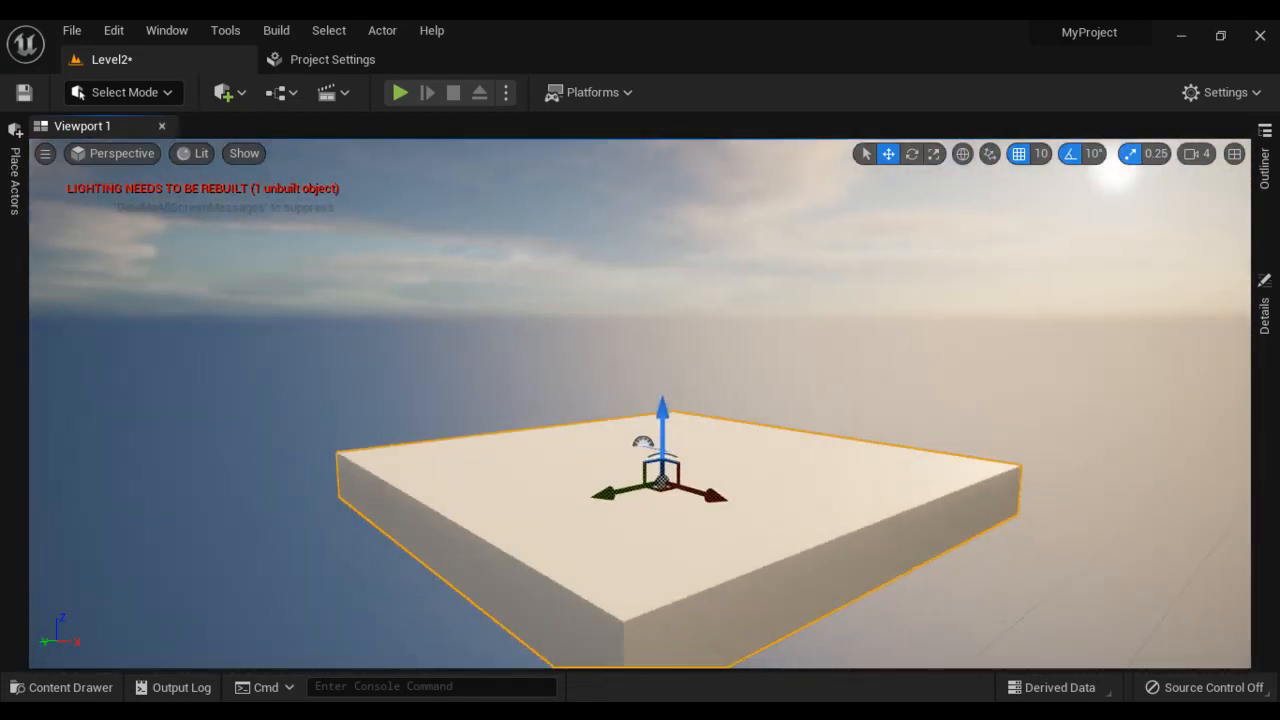
- Review the level's actors in the Outliner, selecting DirectionalLight, ExponentialHeightFog, Floor, SkyAtmosphere and VolumetricCloud one after another
{"action": "left_click", "coordinate": [1265, 168]}
{"action": "left_click", "coordinate": [1116, 203]}
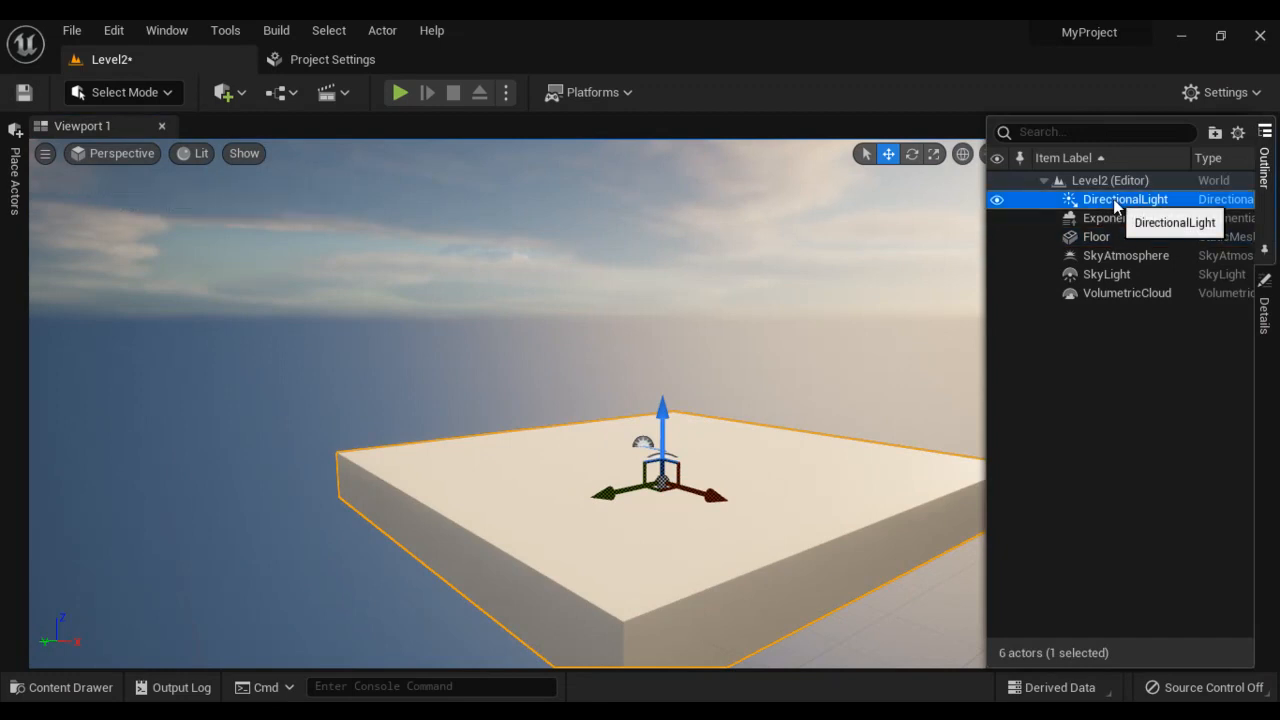
{"action": "left_click", "coordinate": [1112, 218]}
{"action": "left_click", "coordinate": [1100, 236]}
{"action": "left_click", "coordinate": [1110, 255]}
{"action": "left_click", "coordinate": [1108, 293]}
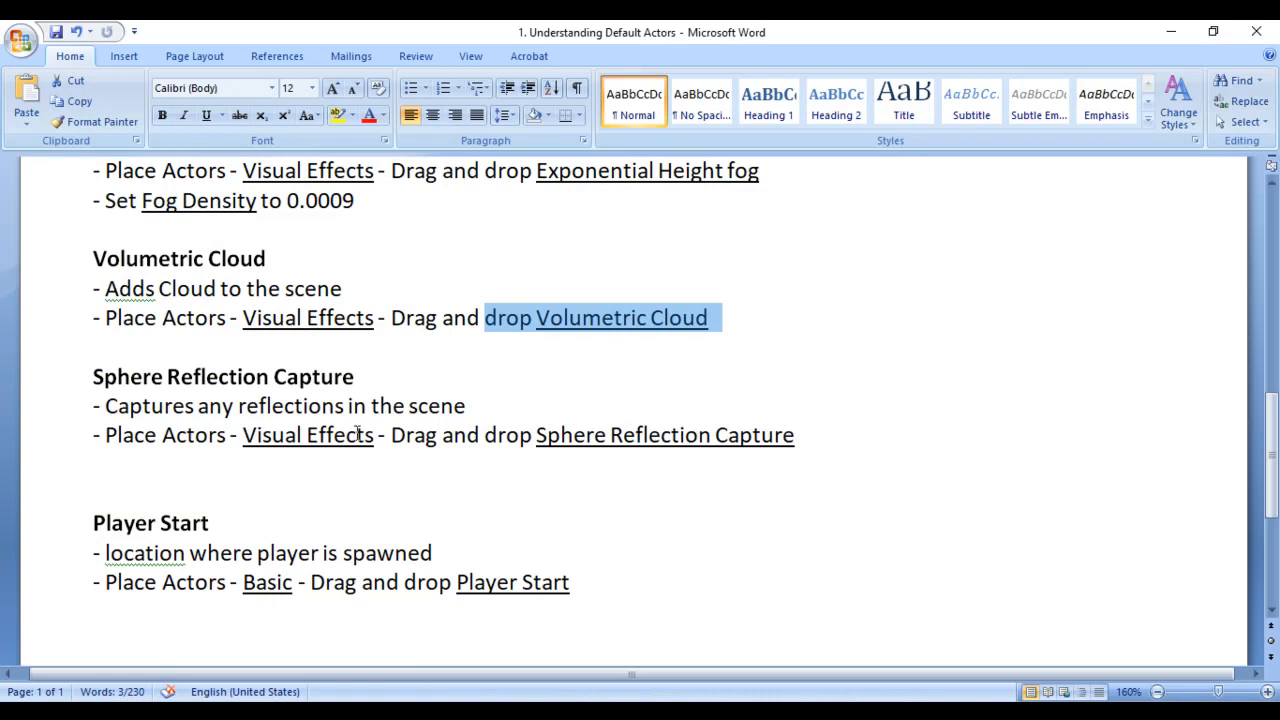
- Switch to the Word notes and highlight the Sphere Reflection Capture heading and its description line
{"action": "left_click", "coordinate": [220, 445]}
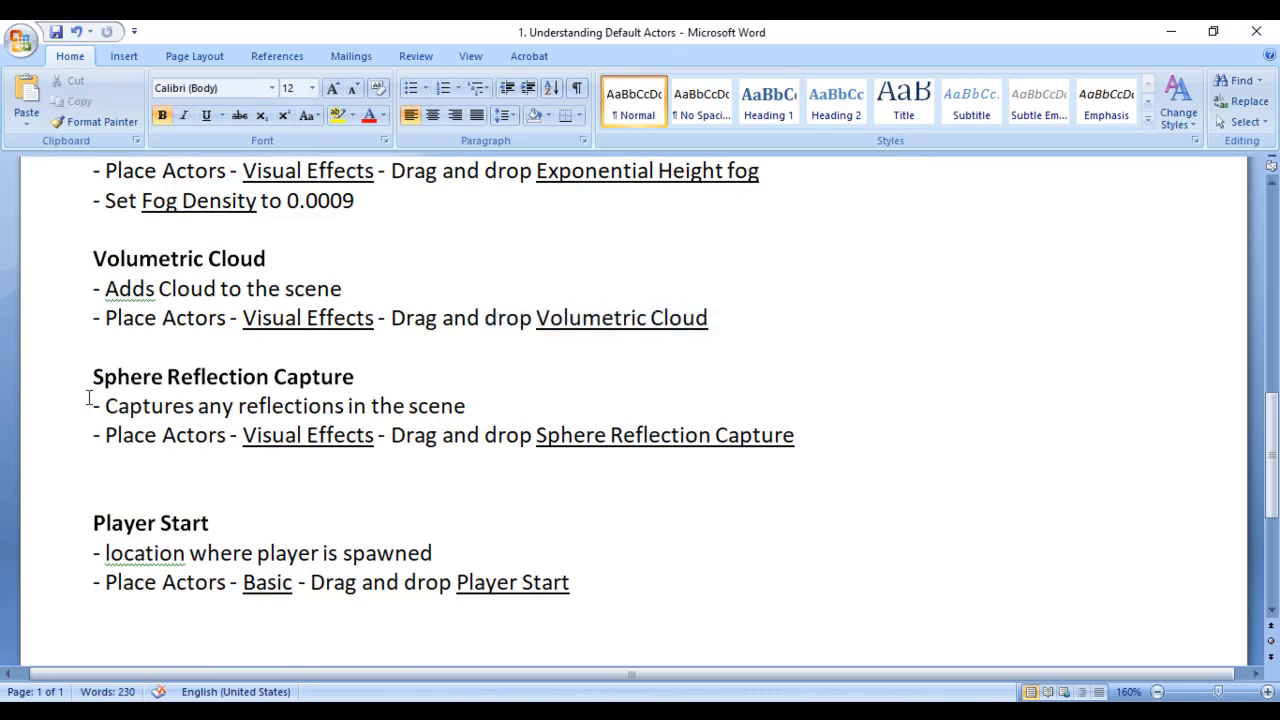
{"action": "left_click_drag", "start_coordinate": [93, 377], "coordinate": [420, 396]}
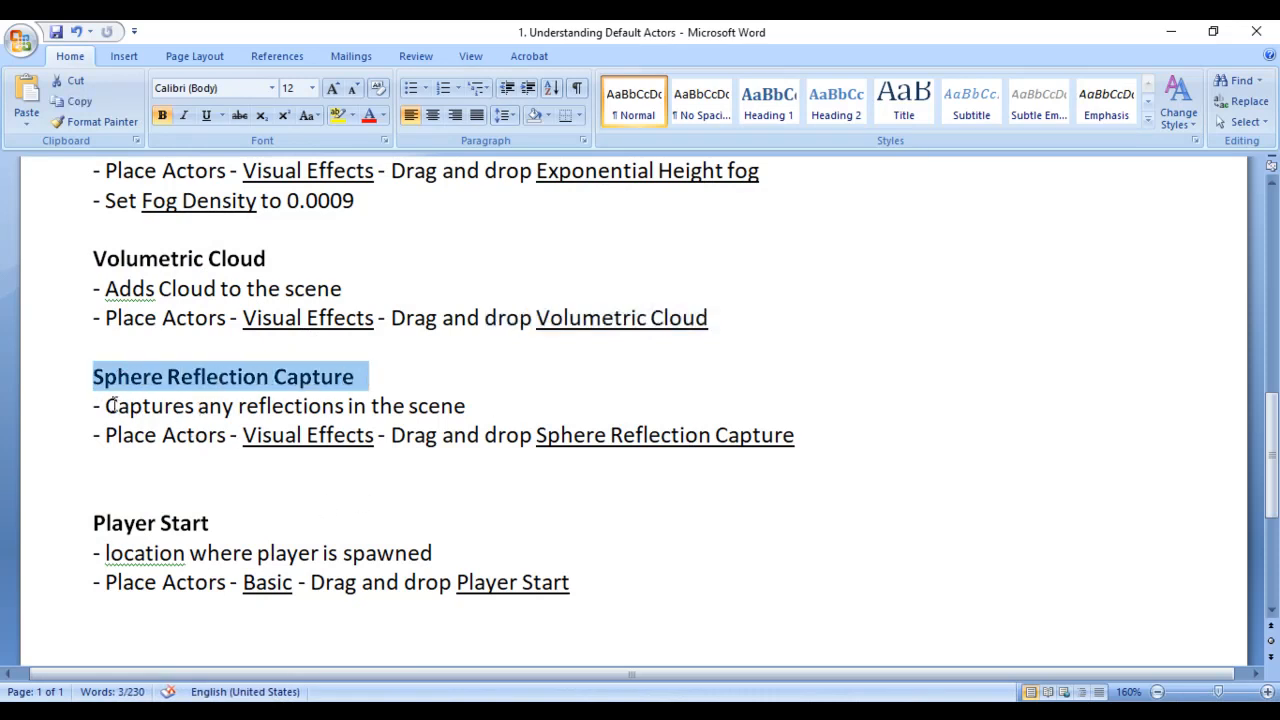
{"action": "left_click_drag", "start_coordinate": [107, 405], "coordinate": [536, 466]}
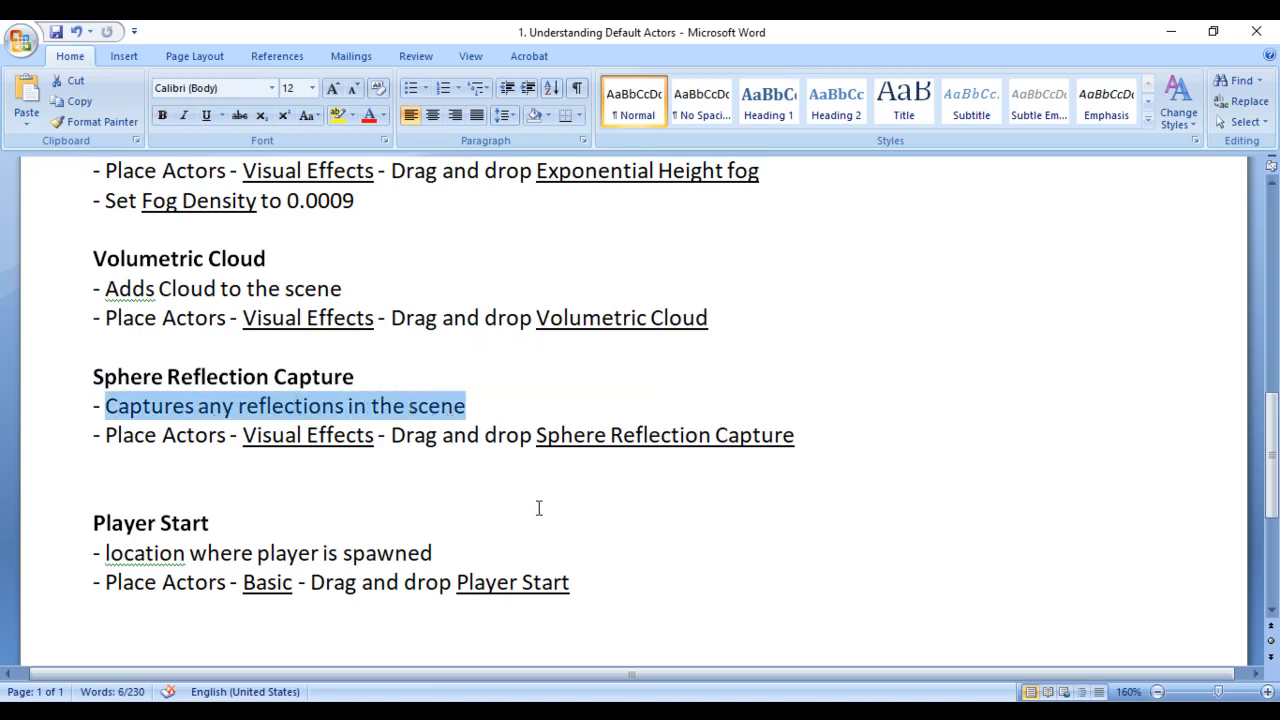
- Back in Unreal Engine, place a Sphere Reflection Capture actor from the Visual Effects category on the floor
{"action": "key", "text": "alt+Tab"}
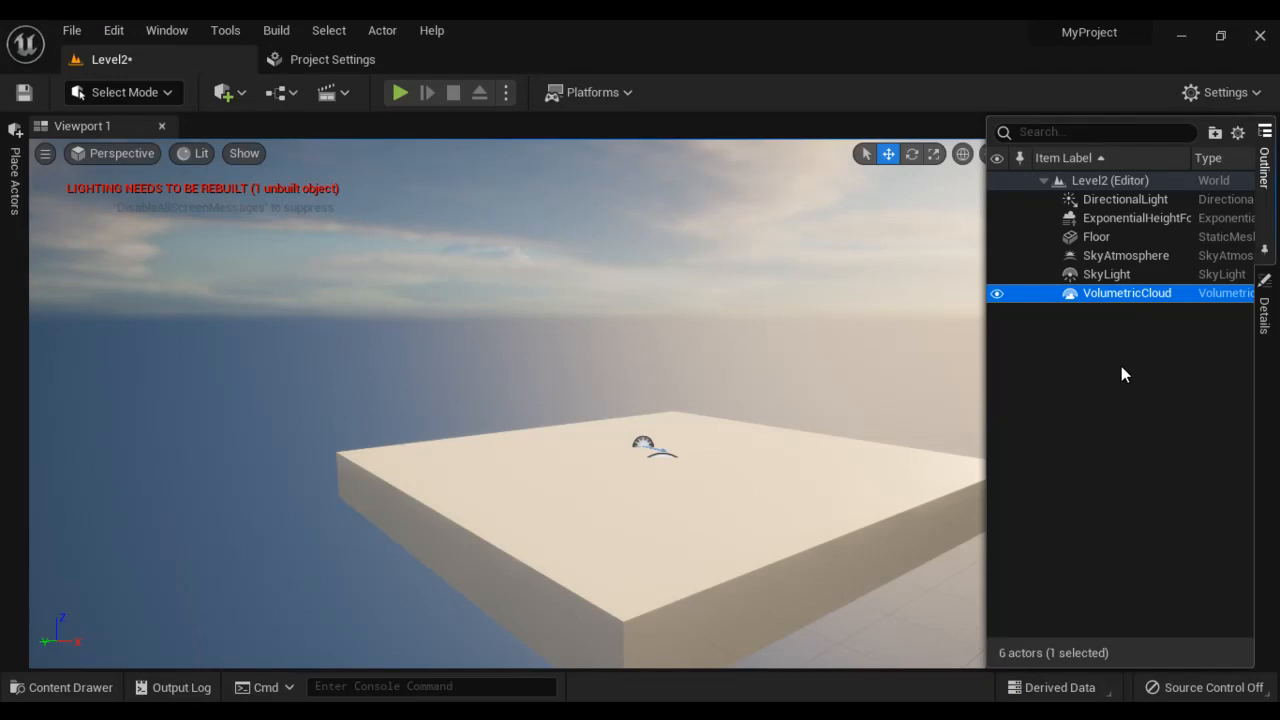
{"action": "left_click", "coordinate": [15, 180]}
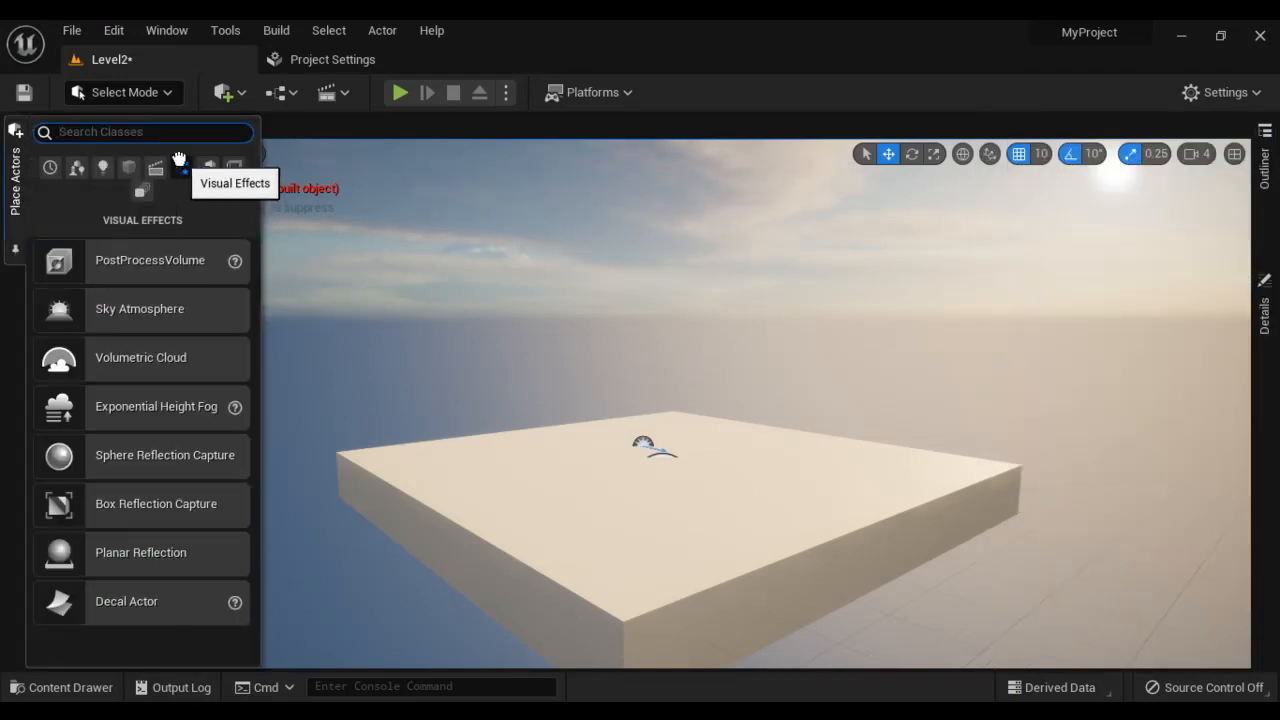
{"action": "left_click_drag", "start_coordinate": [126, 451], "coordinate": [674, 440]}
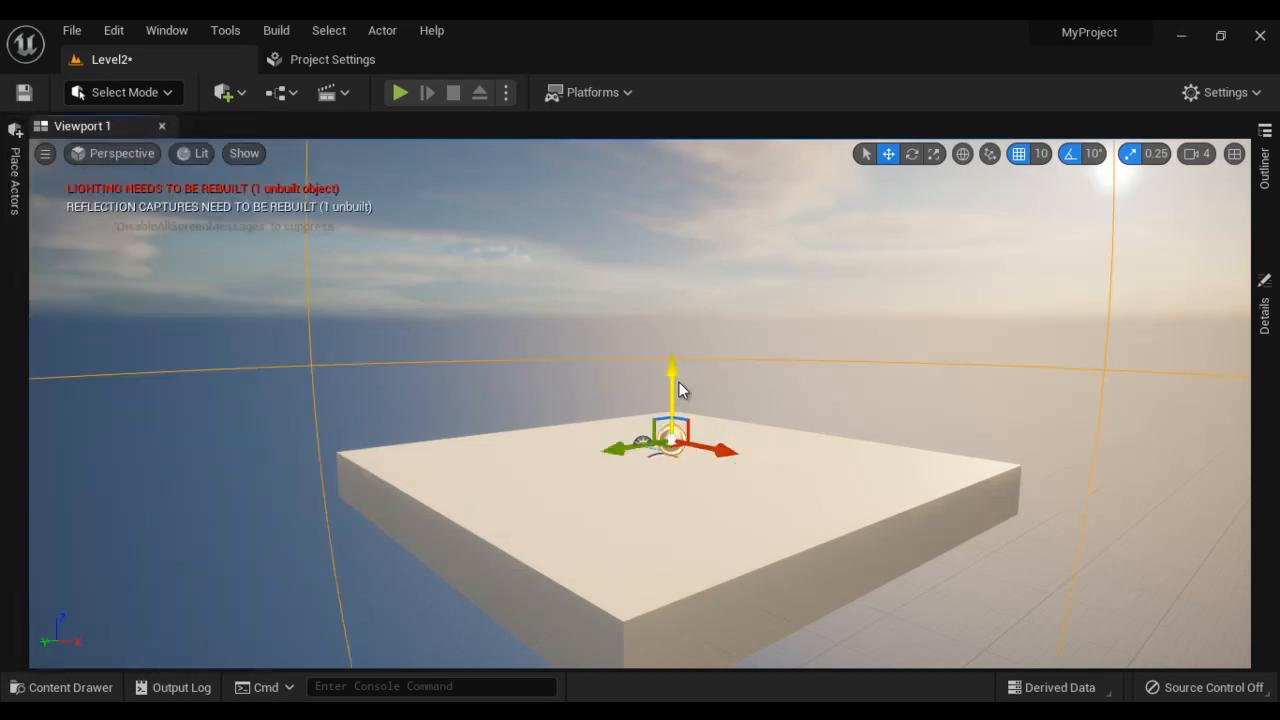
- Set the sphere reflection capture's location to 0, 0, 0 and select the floor in the viewport
{"action": "left_click", "coordinate": [1264, 315]}
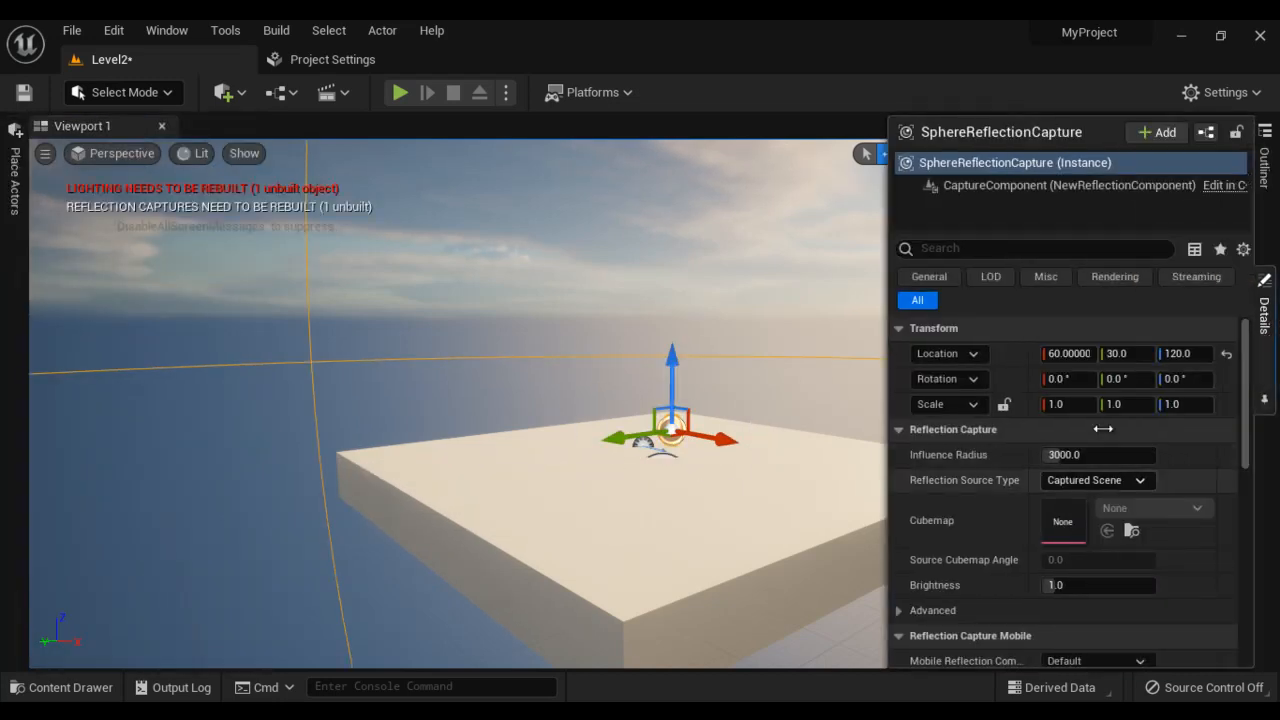
{"action": "left_click", "coordinate": [1078, 356]}
{"action": "type", "text": "0"}
{"action": "left_click", "coordinate": [1117, 356]}
{"action": "type", "text": "0"}
{"action": "left_click", "coordinate": [1177, 353]}
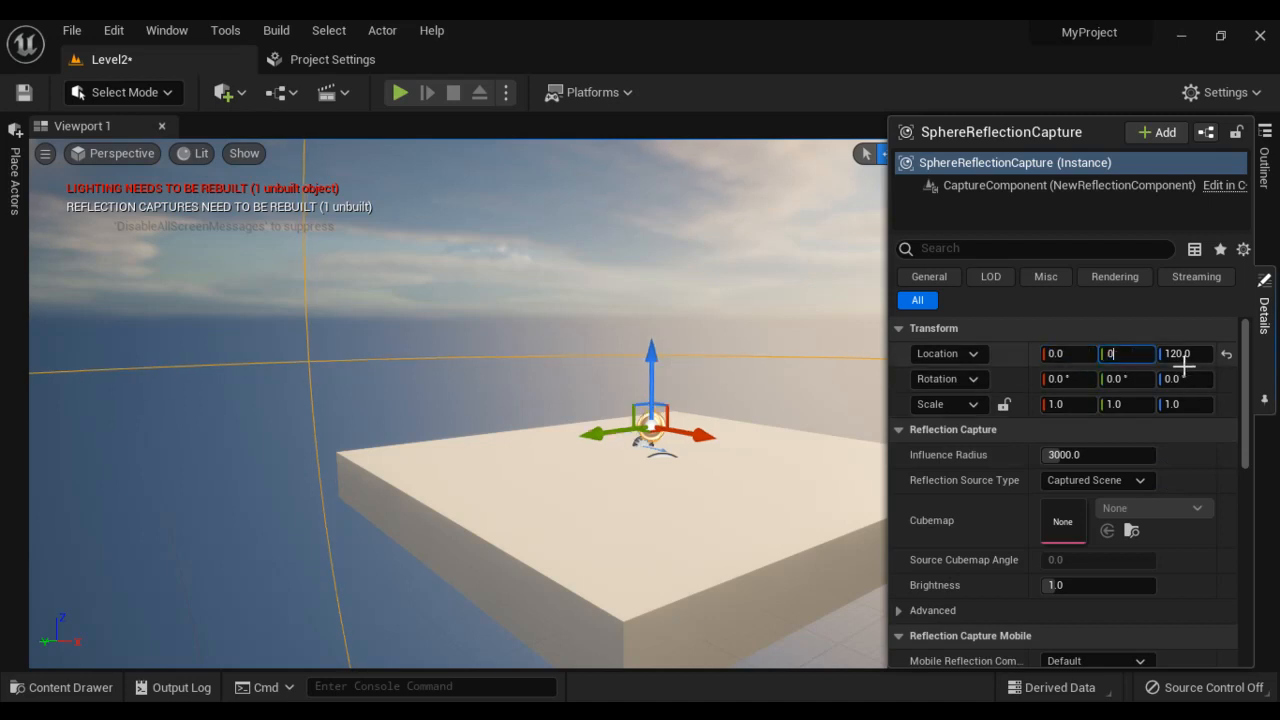
{"action": "type", "text": "0"}
{"action": "left_click", "coordinate": [768, 487]}
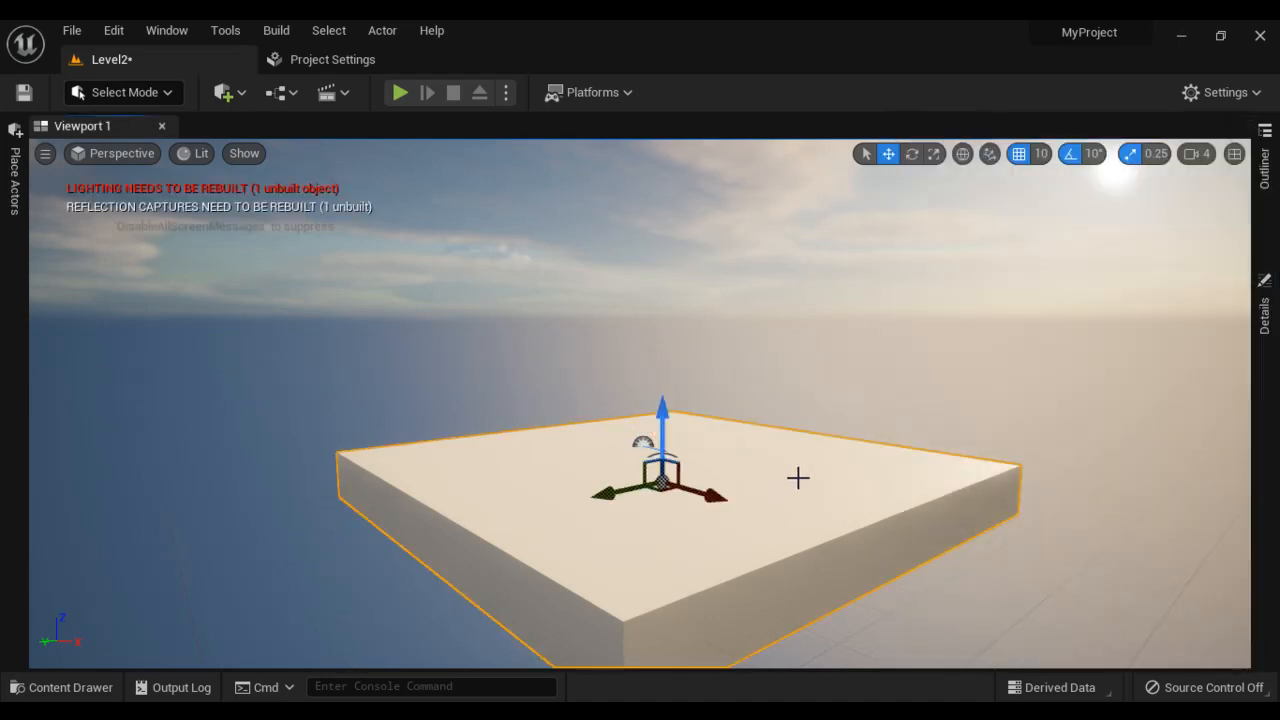
- Check the level's actor list, view the floor from its front side, and briefly play the level before stopping it
{"action": "left_click", "coordinate": [1270, 176]}
{"action": "left_click", "coordinate": [823, 480]}
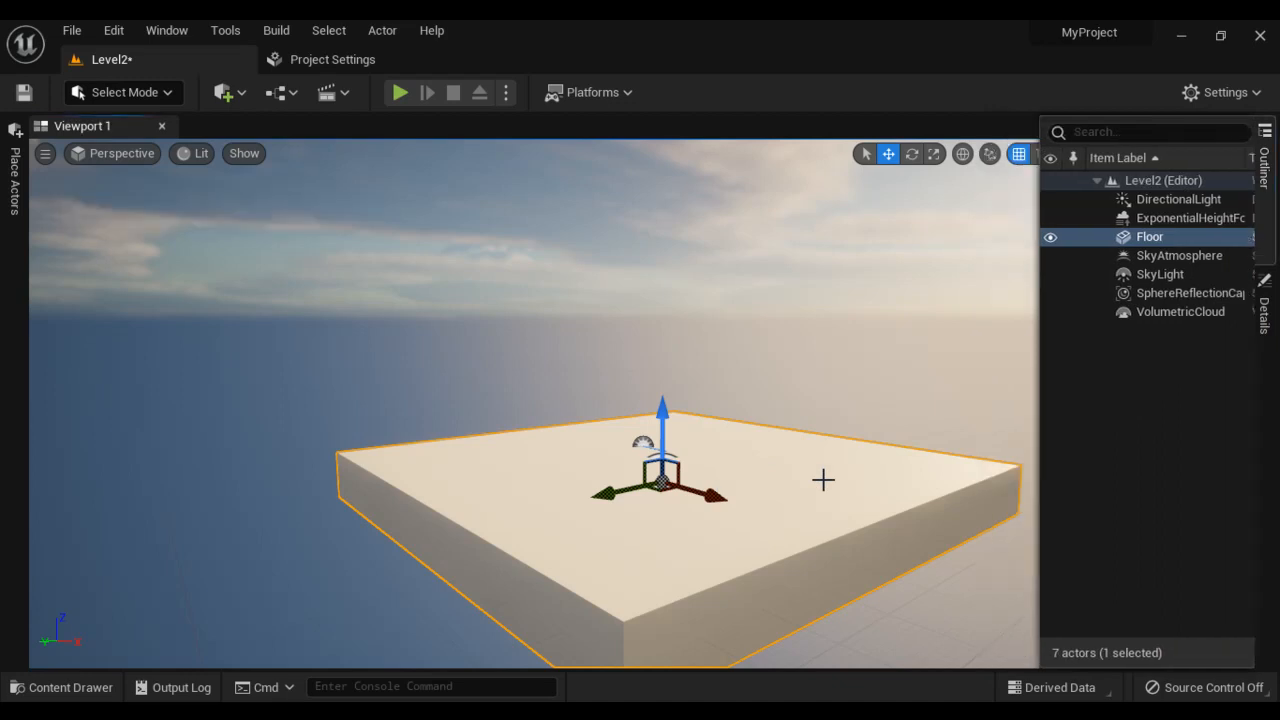
{"action": "left_click_drag", "start_coordinate": [785, 523], "coordinate": [648, 522], "text": "alt"}
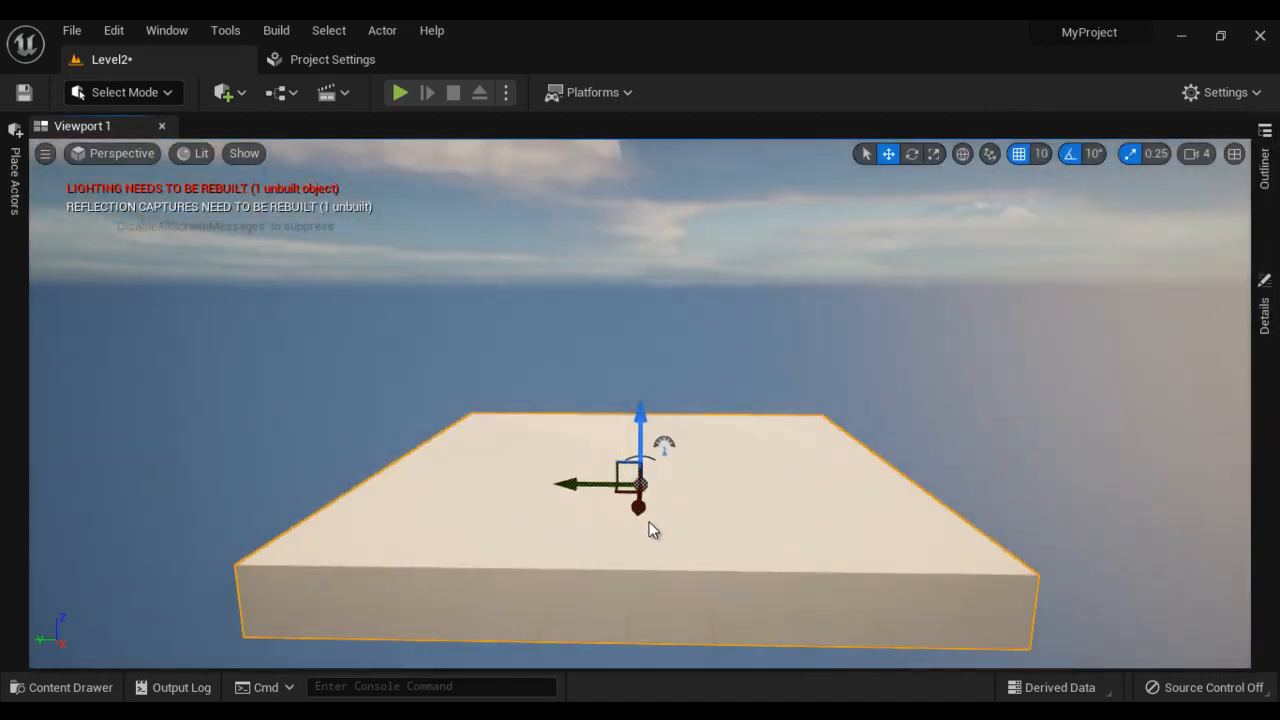
{"action": "left_click", "coordinate": [399, 92]}
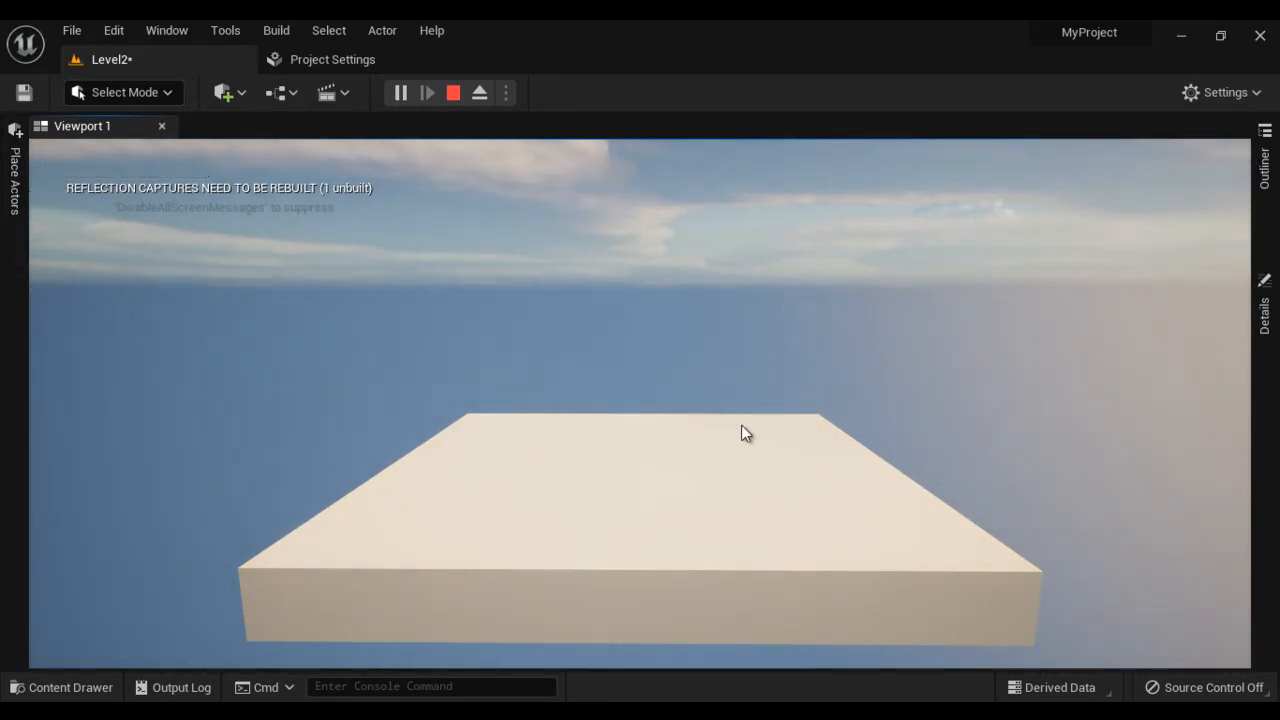
{"action": "left_click", "coordinate": [453, 93]}
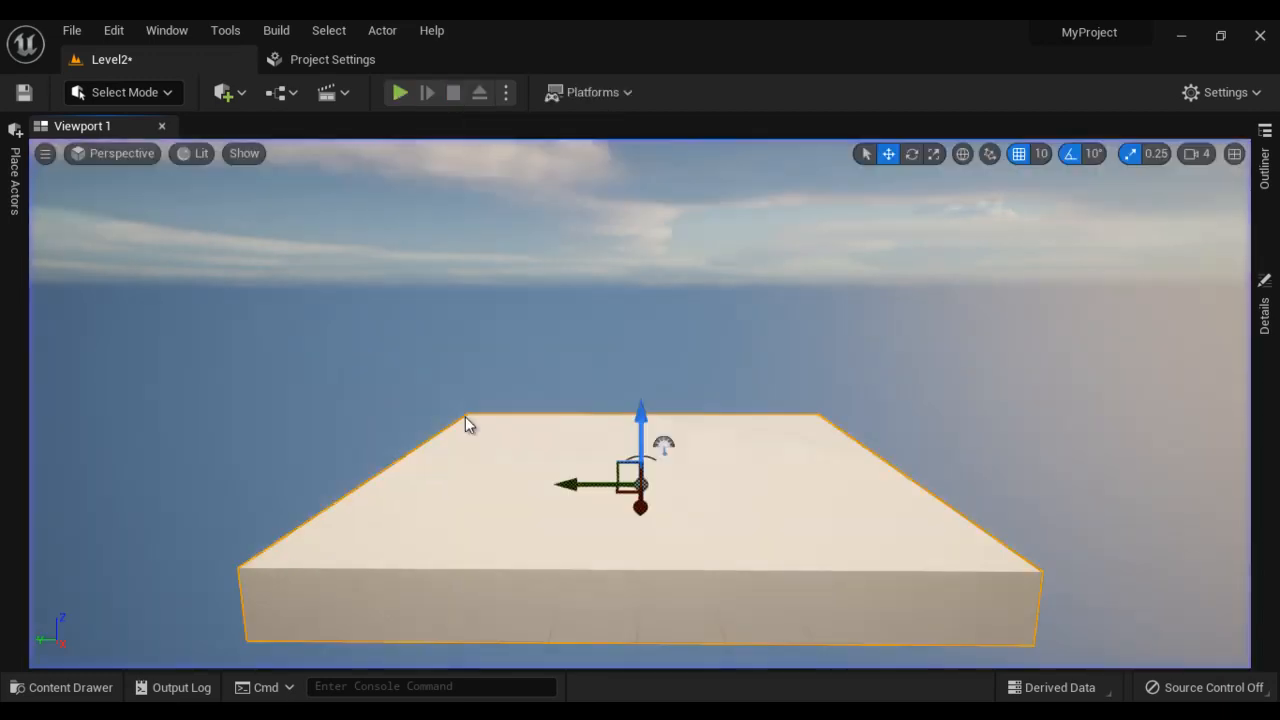
- Add the Third Person Blueprint feature pack to the project and close the content dialog
{"action": "left_click", "coordinate": [83, 689]}
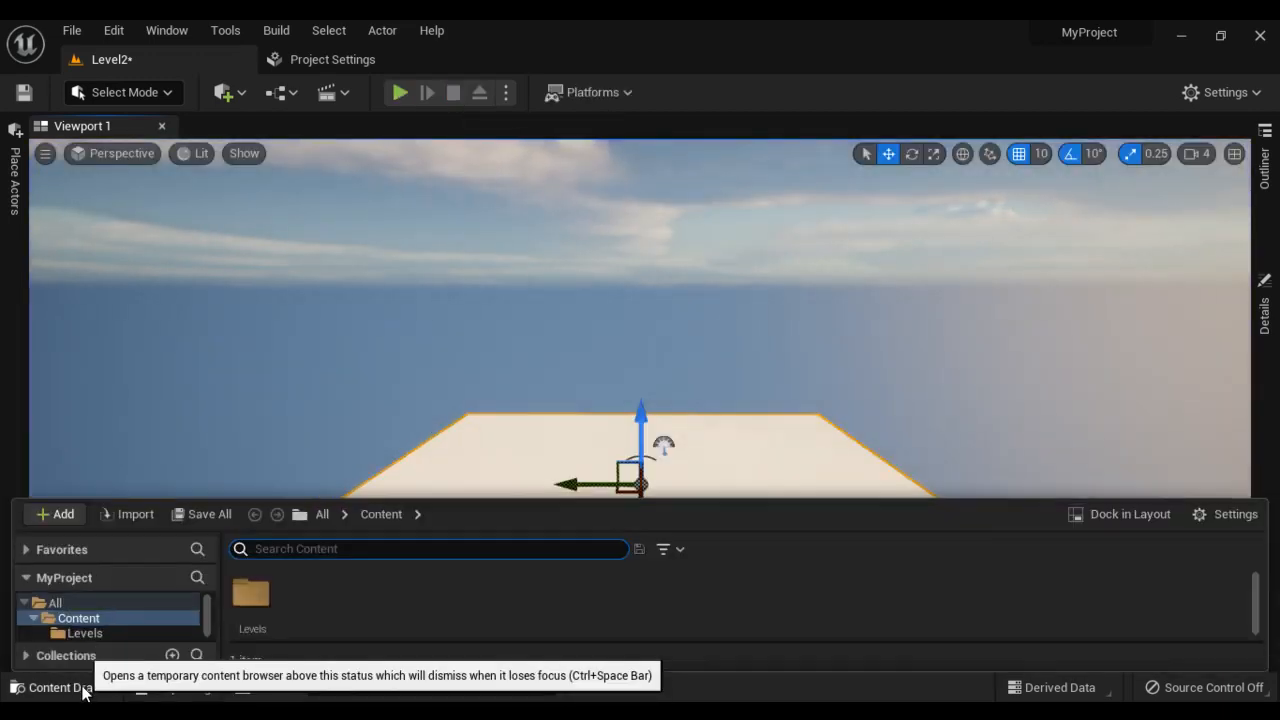
{"action": "left_click", "coordinate": [52, 516]}
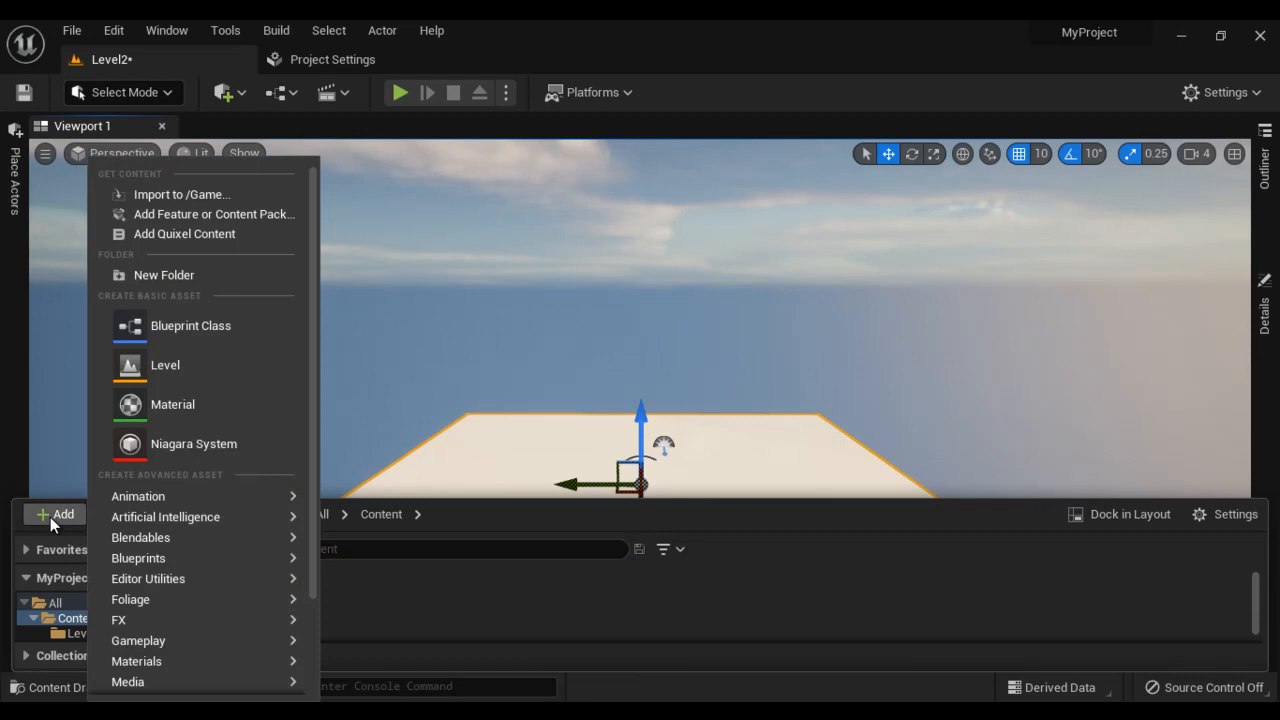
{"action": "left_click", "coordinate": [282, 222]}
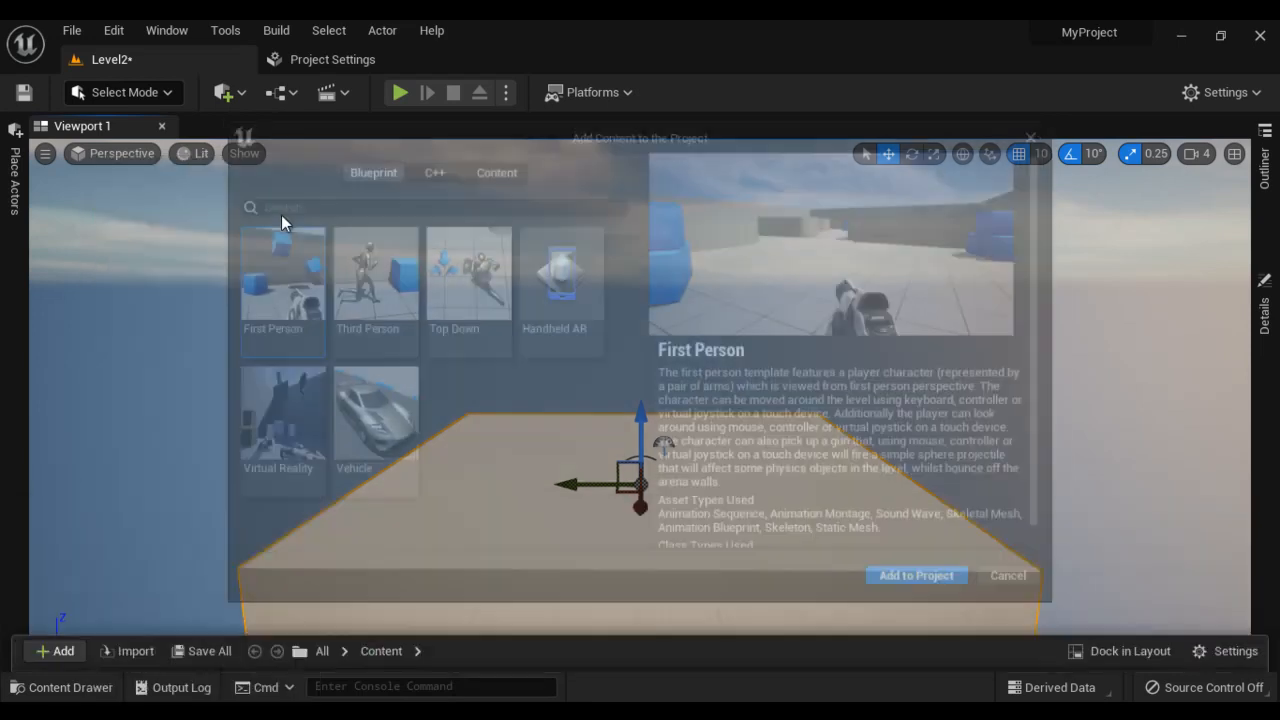
{"action": "left_click", "coordinate": [368, 285]}
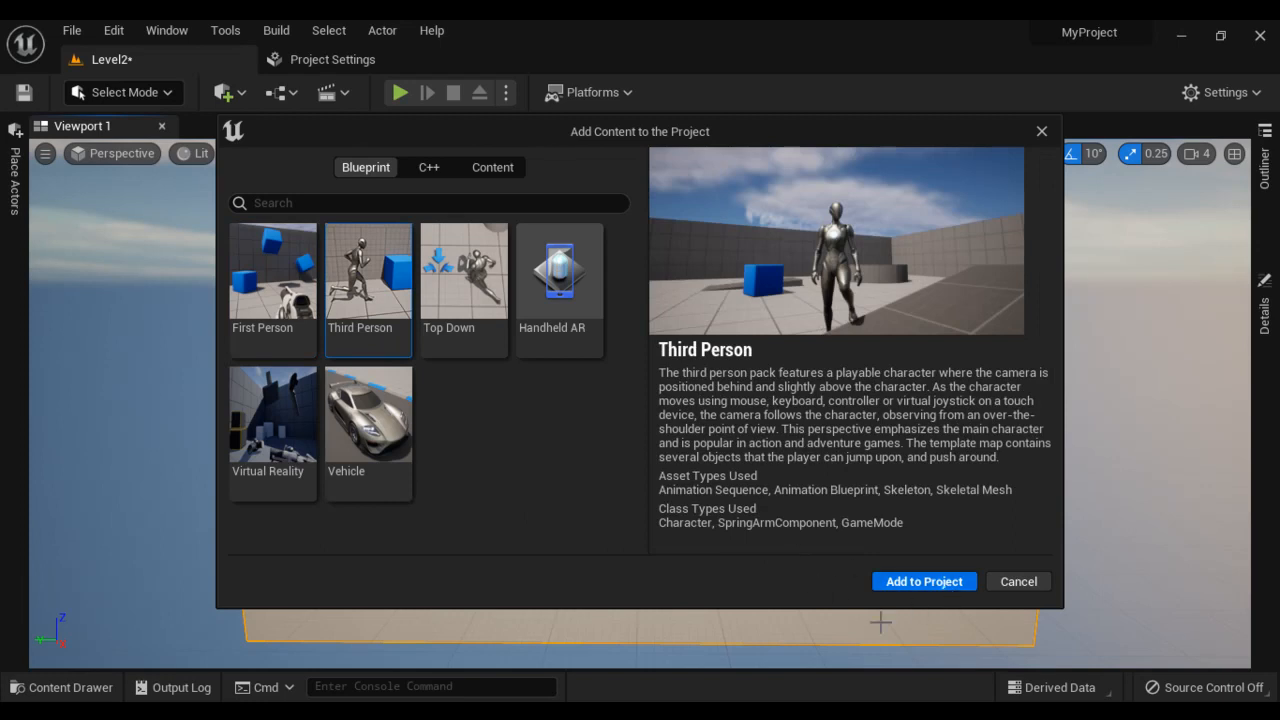
{"action": "left_click", "coordinate": [930, 584]}
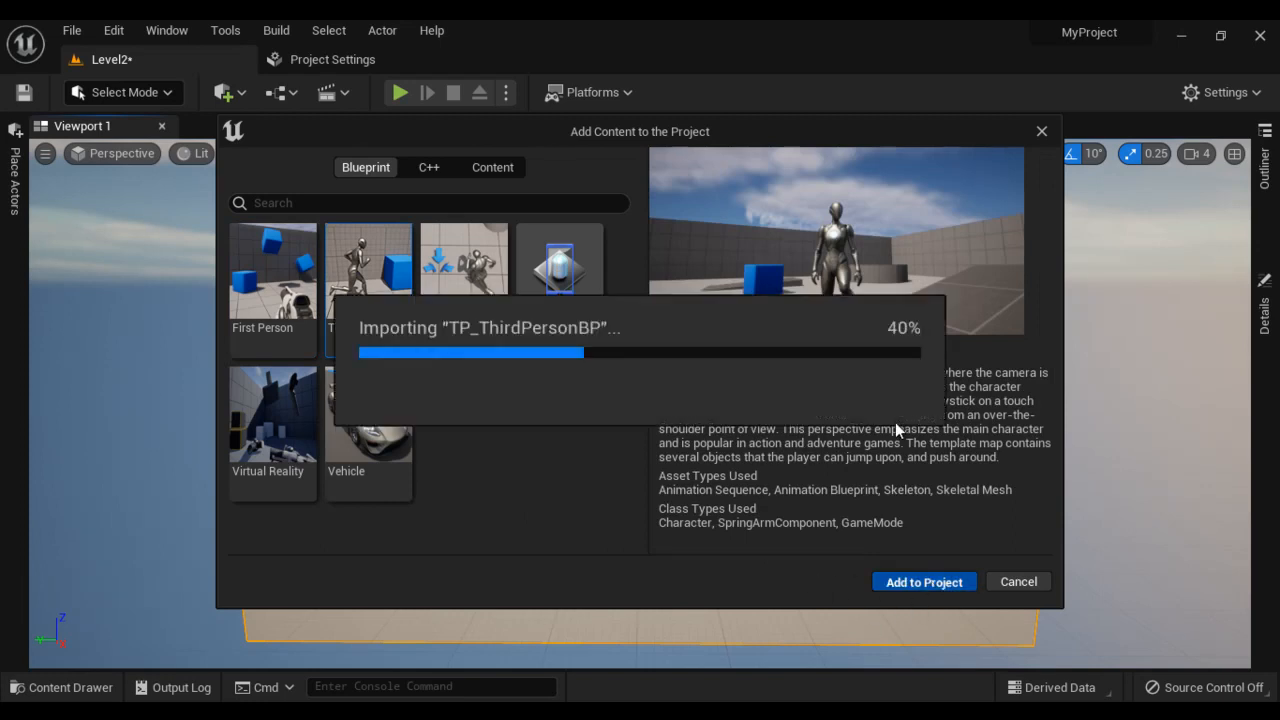
{"action": "left_click", "coordinate": [1030, 582]}
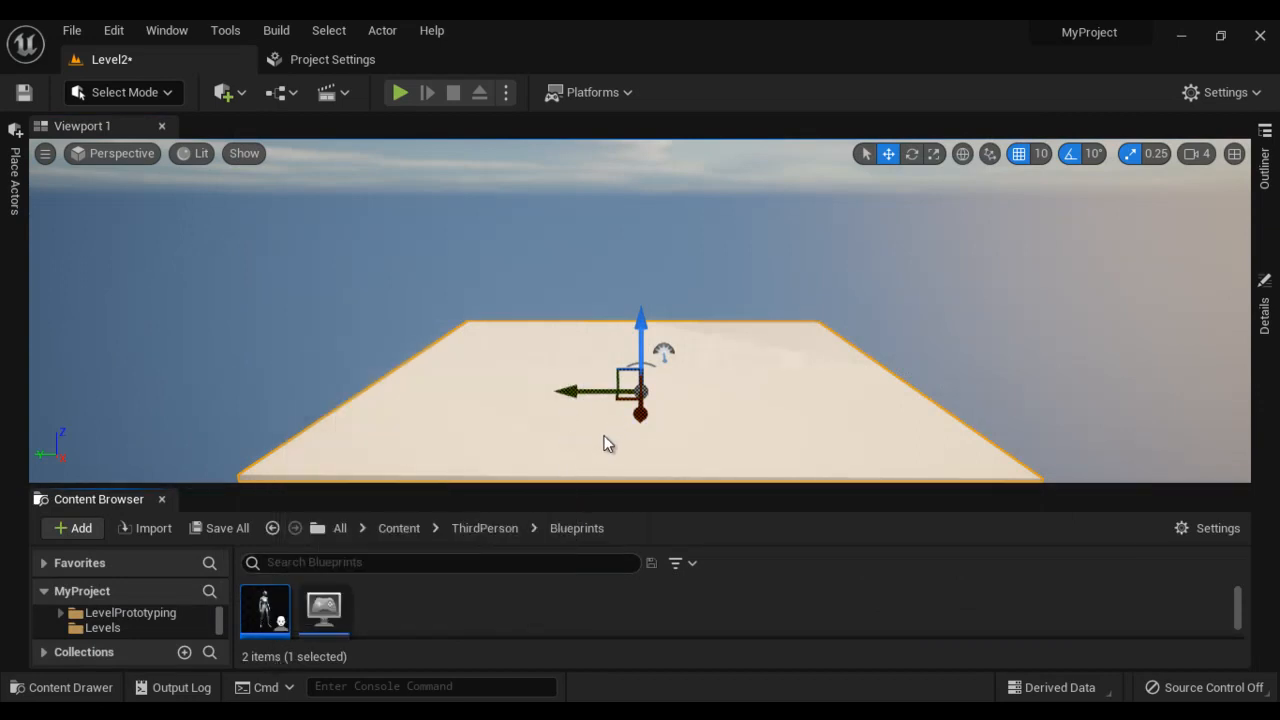
- Set the project's Default GameMode to BP_ThirdPersonGameMode in Maps & Modes and close the project settings
{"action": "left_click", "coordinate": [113, 31]}
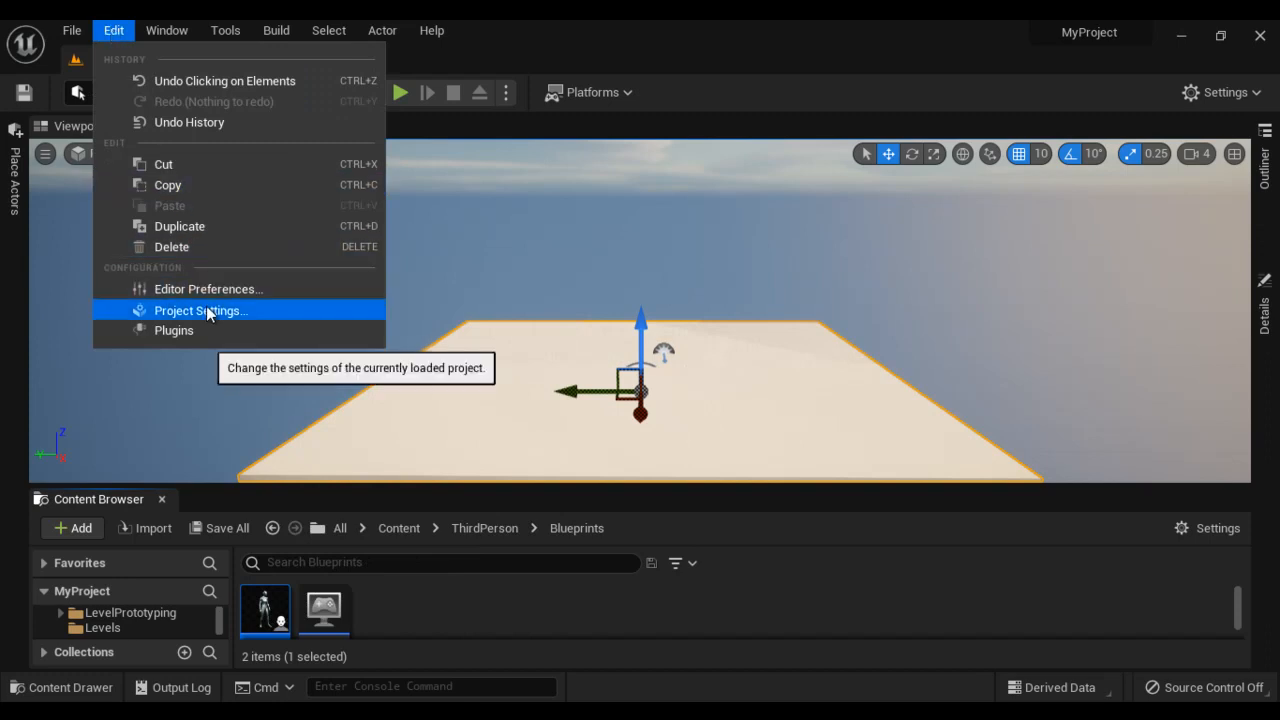
{"action": "left_click", "coordinate": [250, 310]}
{"action": "left_click", "coordinate": [98, 246]}
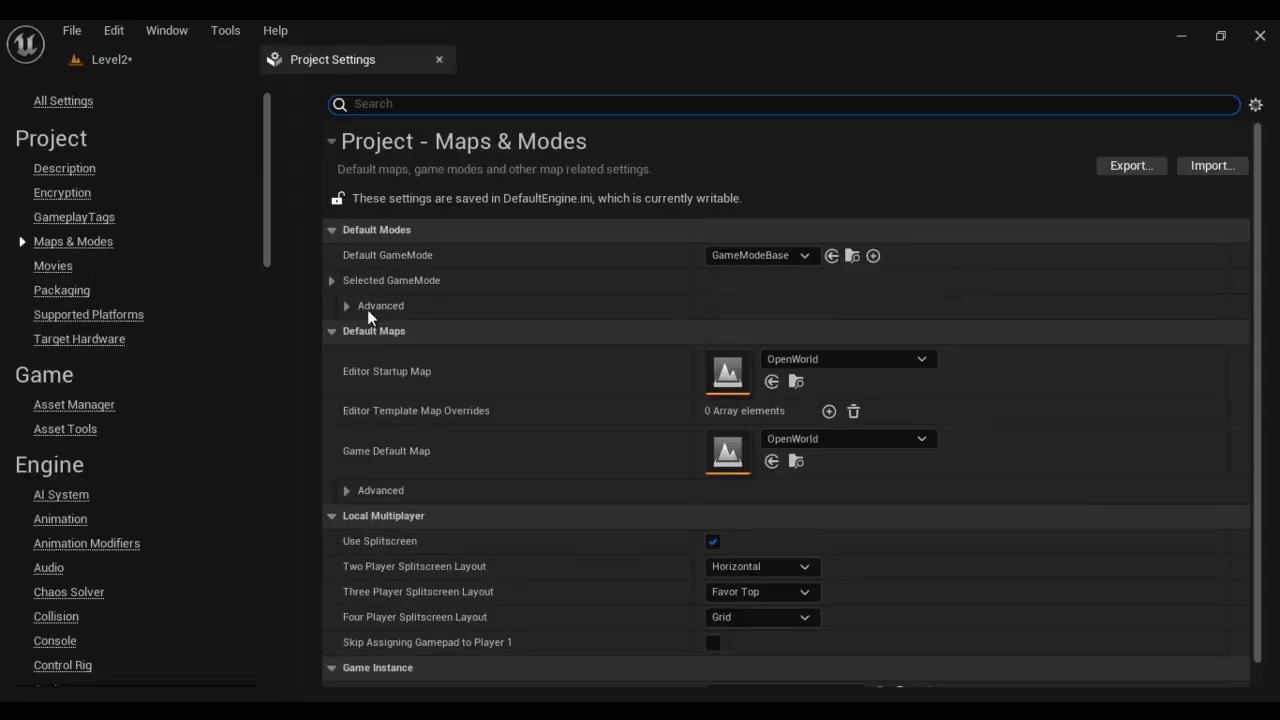
{"action": "left_click", "coordinate": [762, 256]}
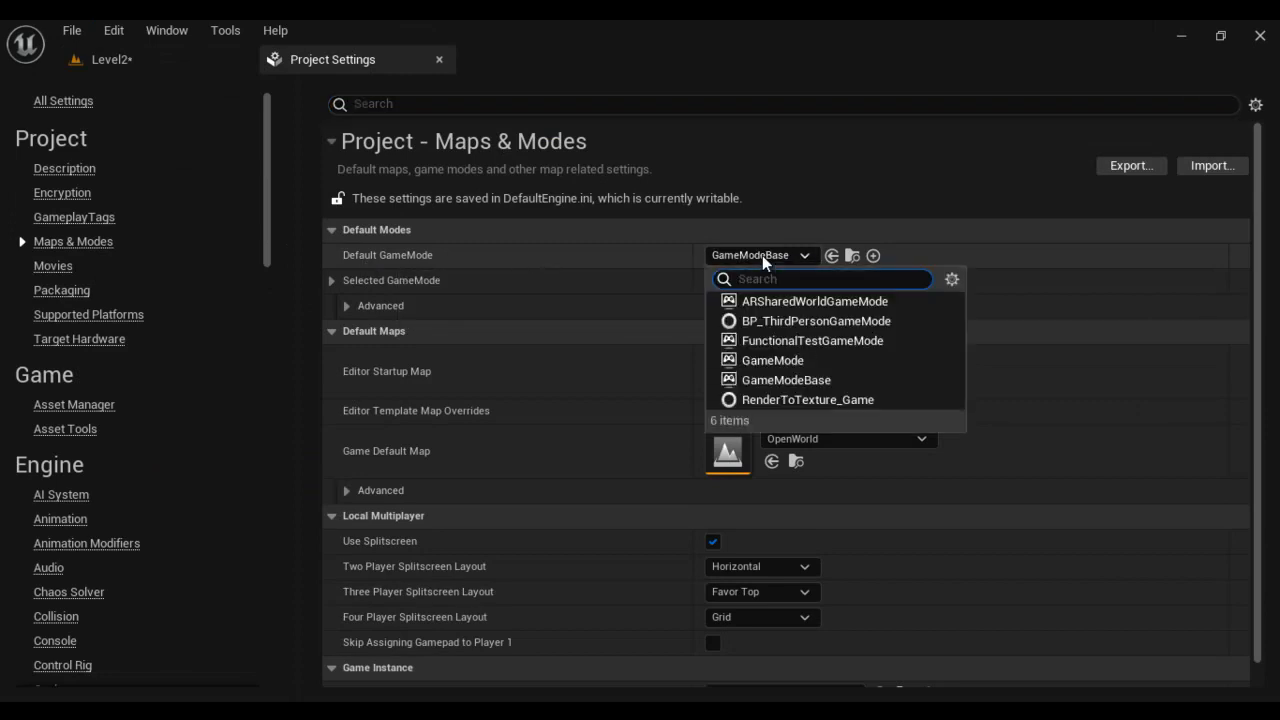
{"action": "left_click", "coordinate": [848, 321]}
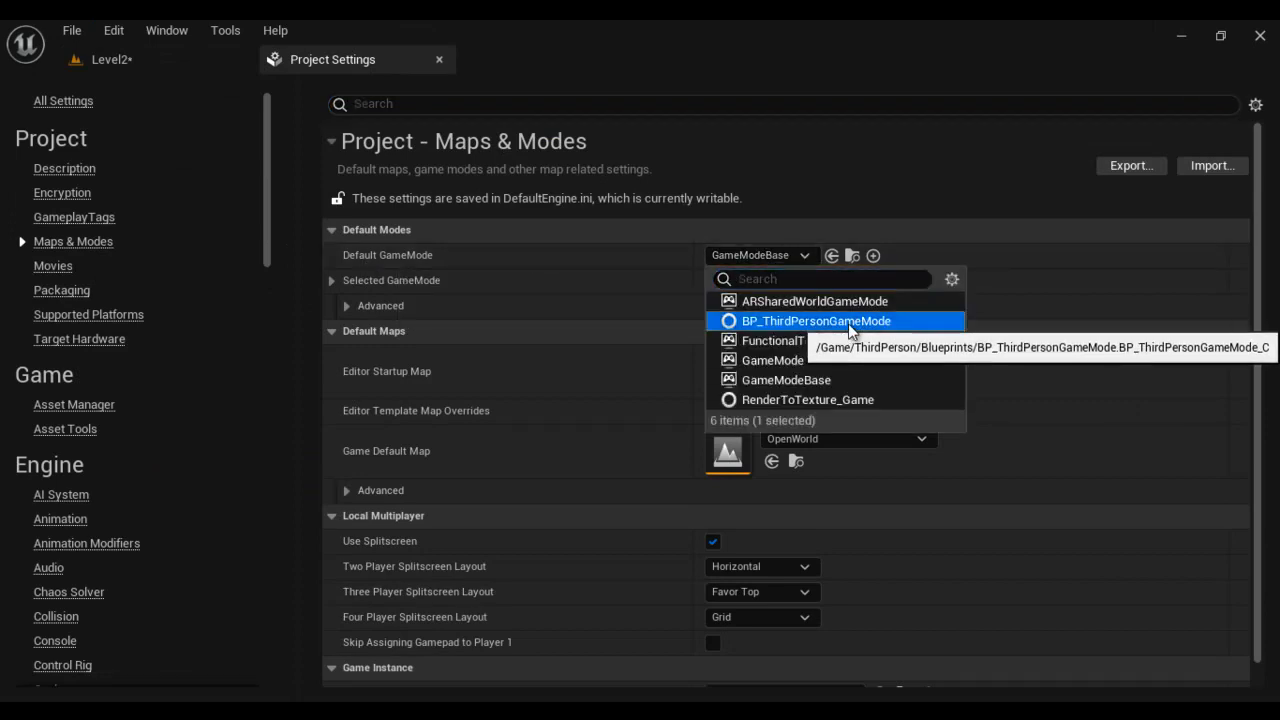
{"action": "left_click", "coordinate": [439, 59]}
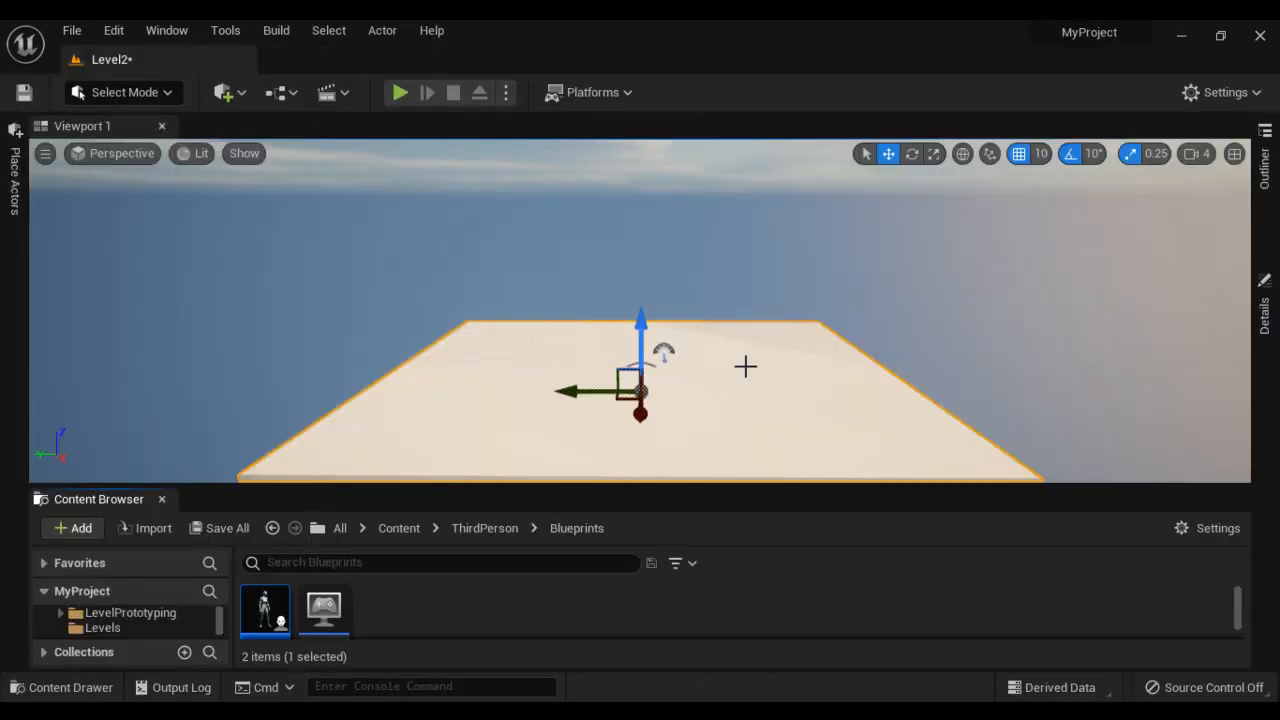
- Play the level to test where the third-person character spawns, and stop the simulation
{"action": "scroll", "coordinate": [795, 367], "scroll_direction": "down", "scroll_amount": 5}
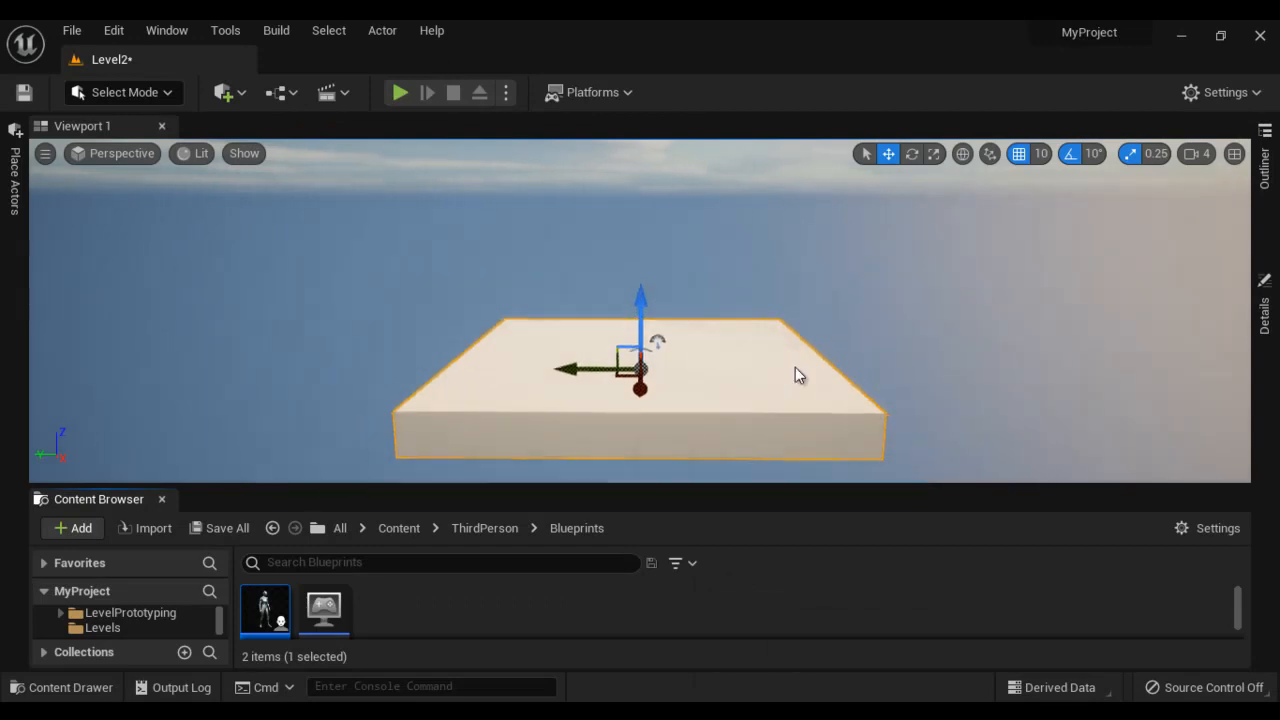
{"action": "left_click", "coordinate": [399, 93]}
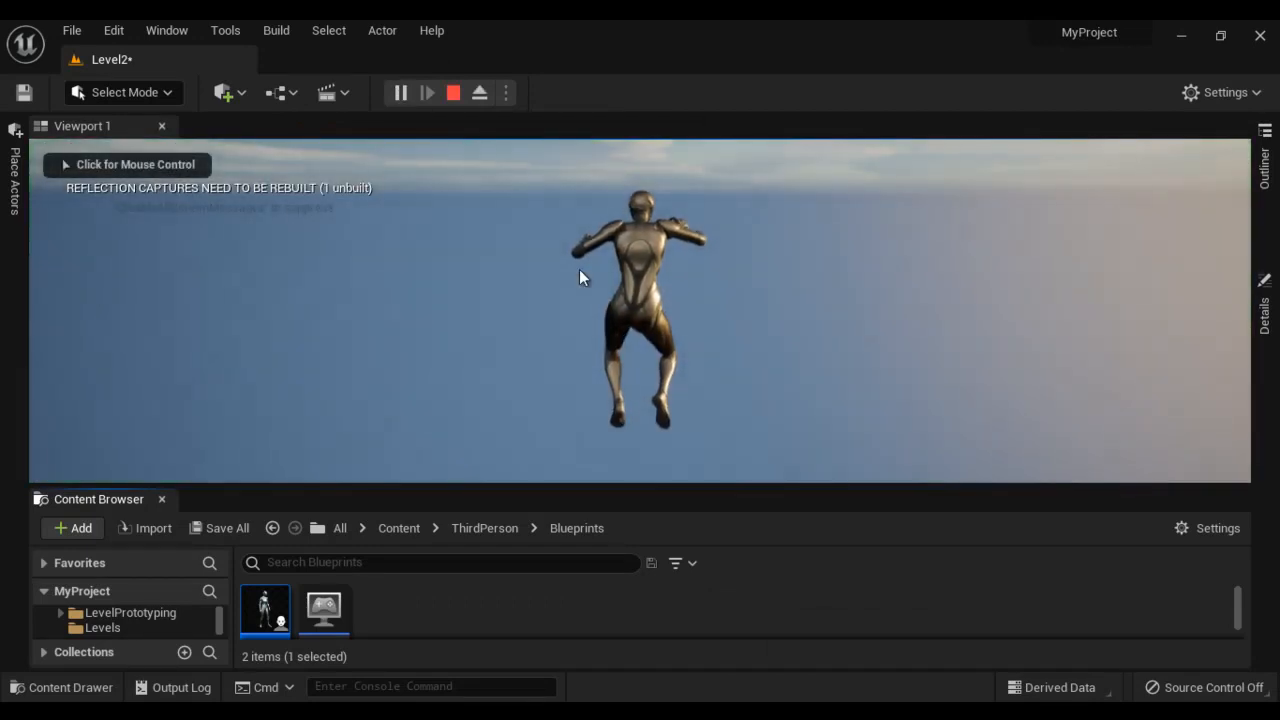
{"action": "left_click", "coordinate": [452, 94]}
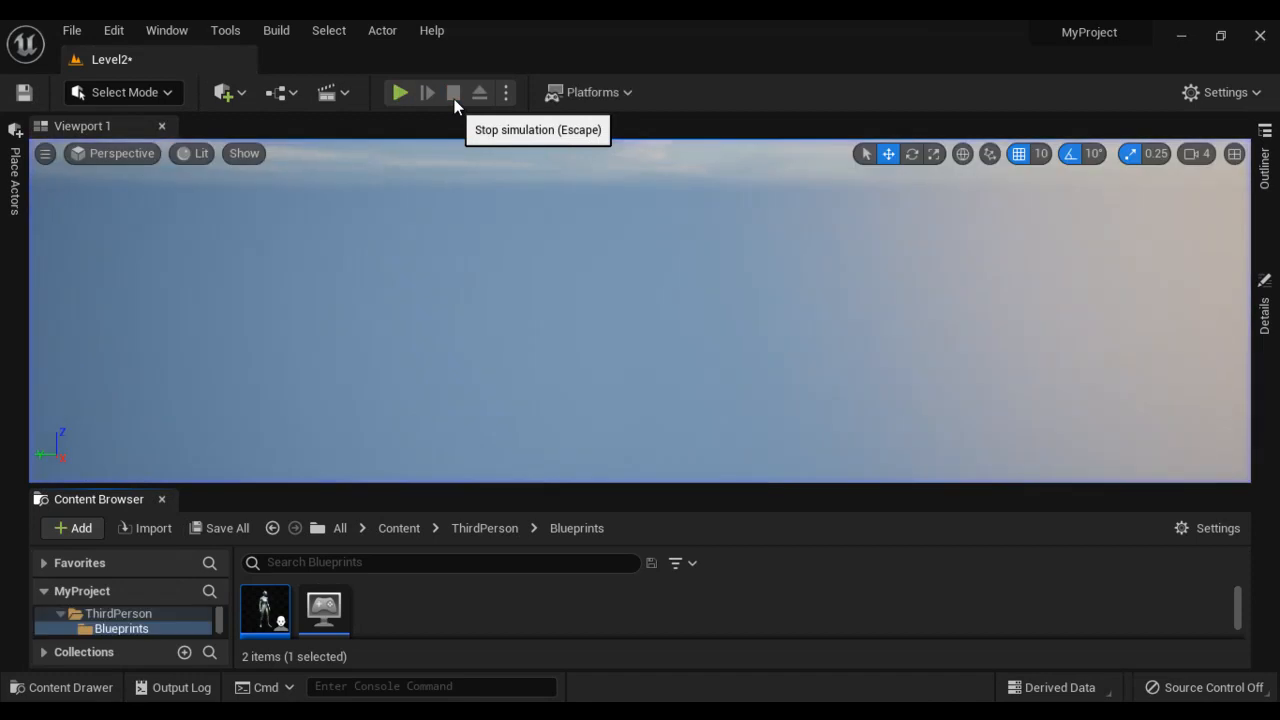
- Focus the view on the floor and place a Player Start actor from the Basic category on it
{"action": "left_click", "coordinate": [1265, 166]}
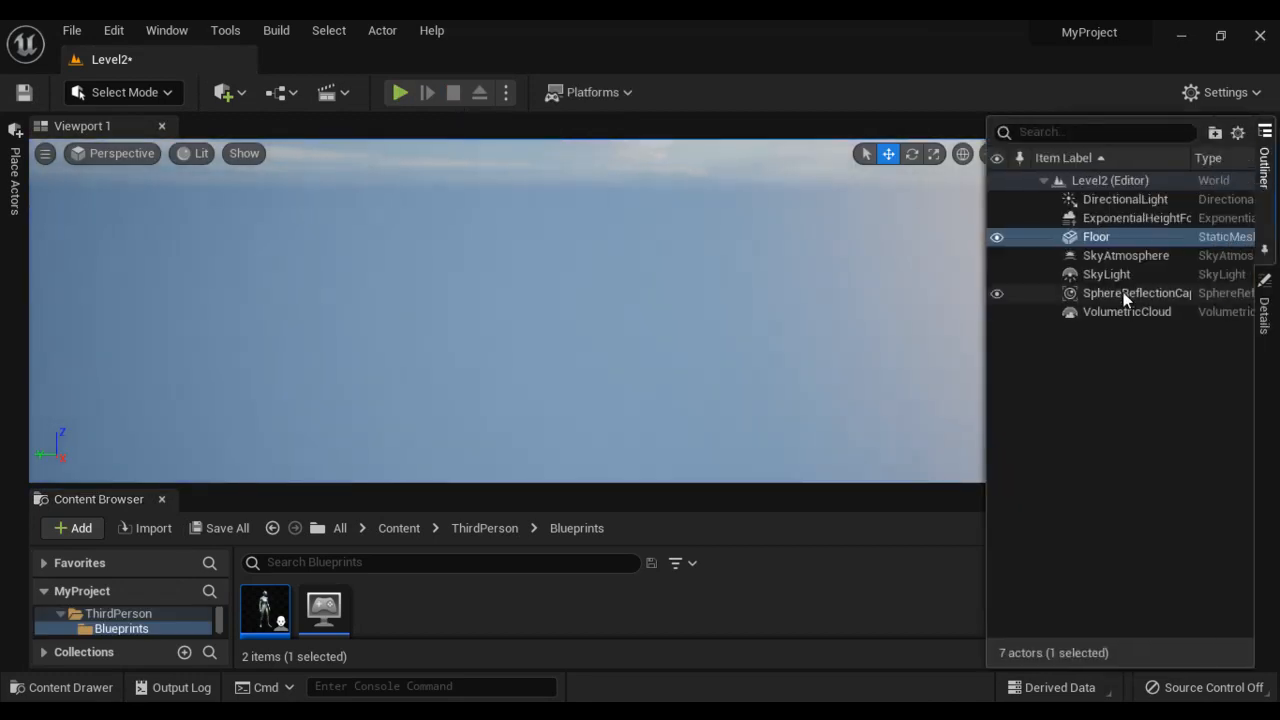
{"action": "key", "text": "f"}
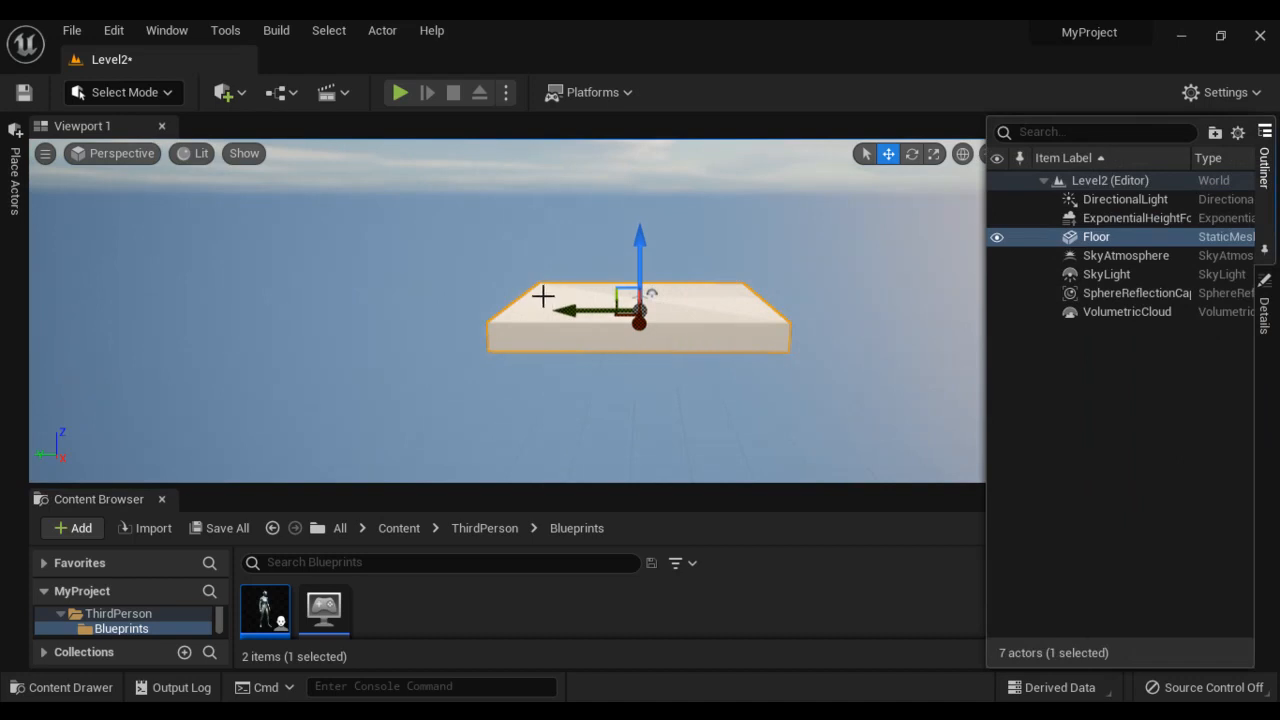
{"action": "scroll", "coordinate": [520, 294], "scroll_direction": "up", "scroll_amount": 5}
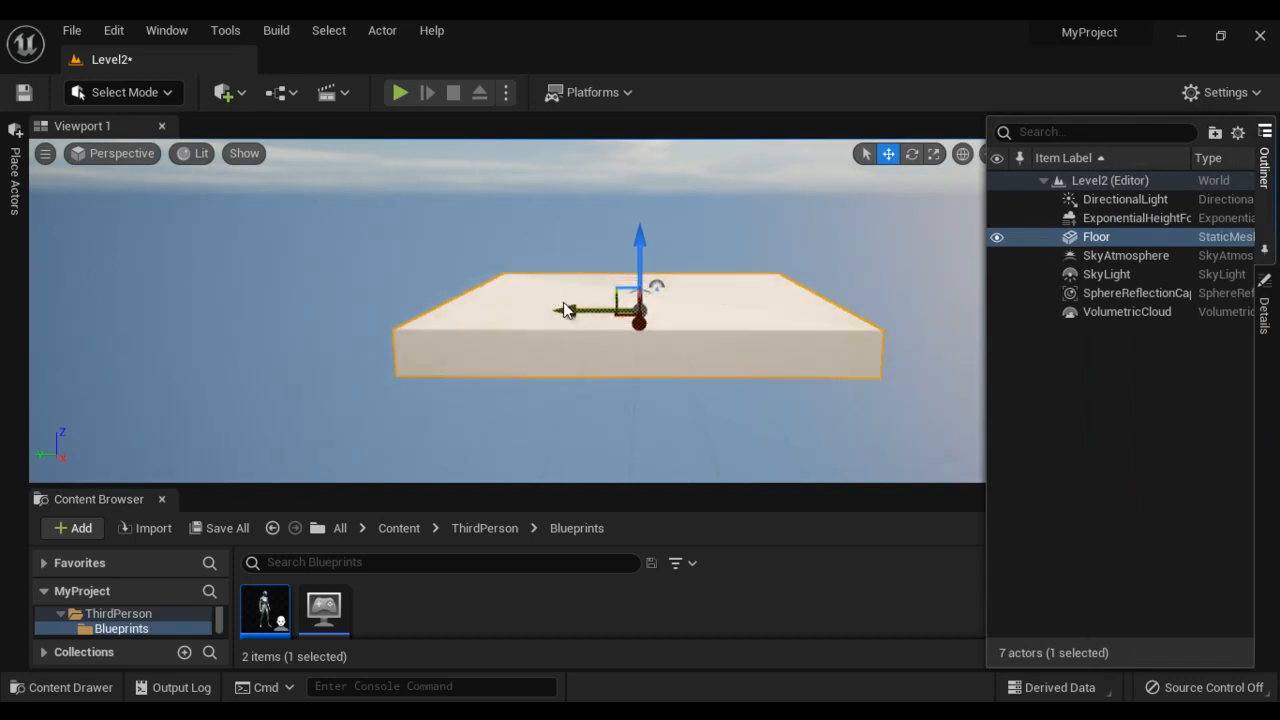
{"action": "left_click", "coordinate": [15, 172]}
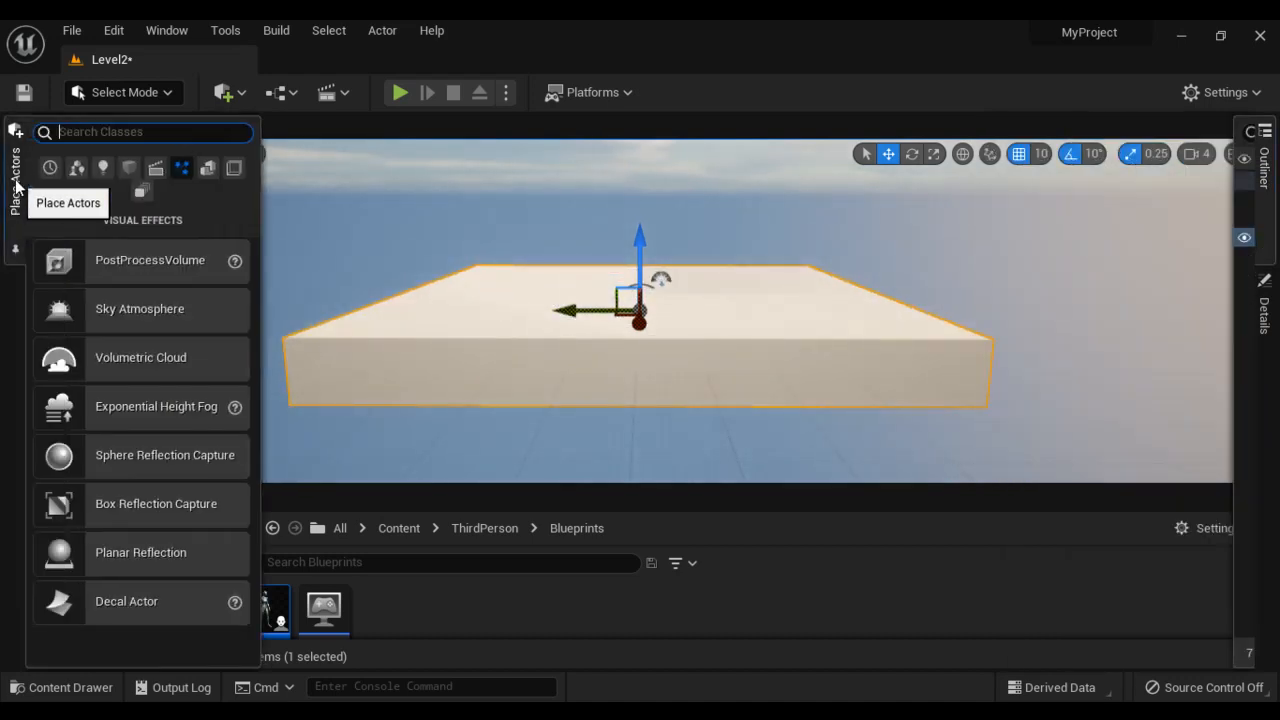
{"action": "left_click", "coordinate": [78, 168]}
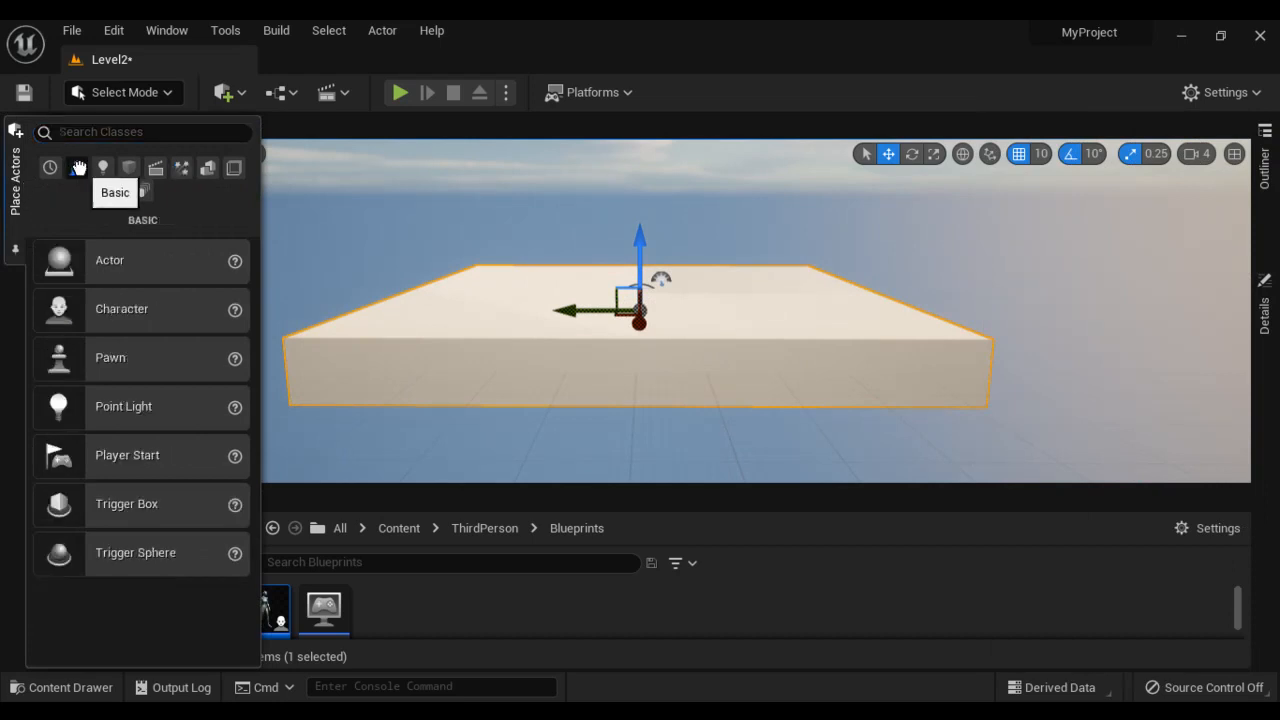
{"action": "left_click_drag", "start_coordinate": [106, 455], "coordinate": [500, 310]}
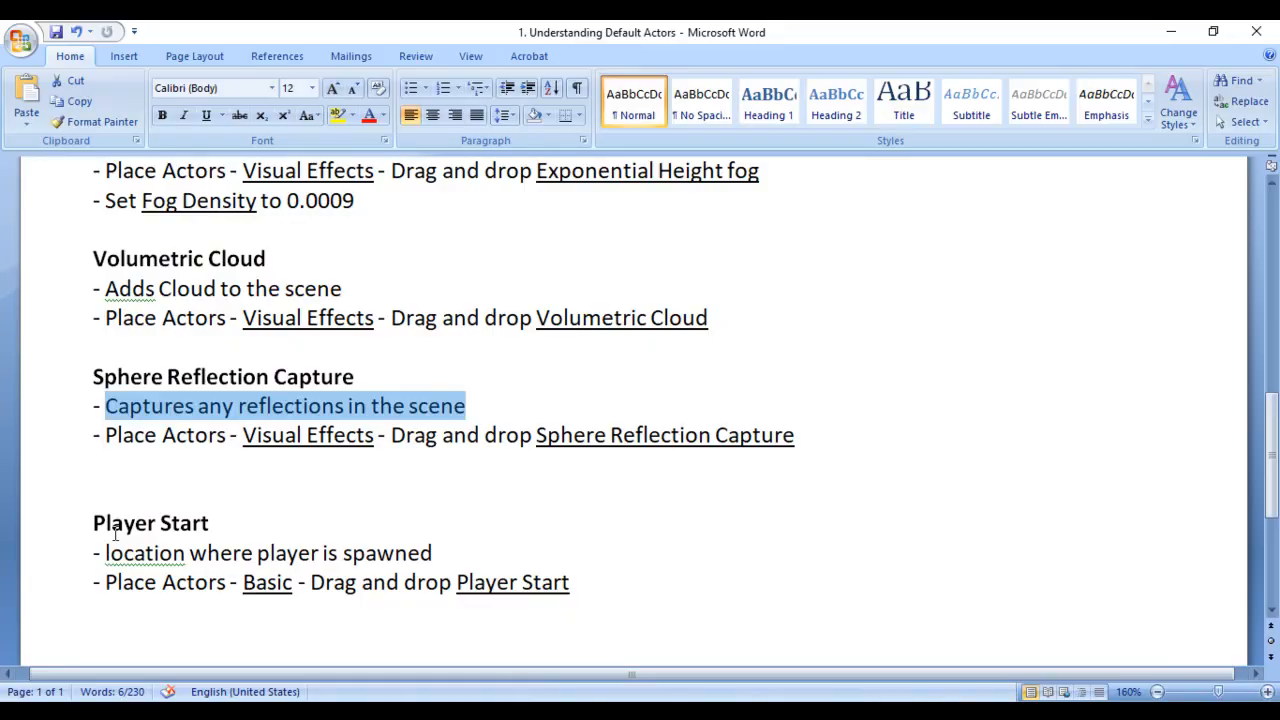
- In the Word notes, highlight the Player Start heading and the description of its purpose
{"action": "left_click_drag", "start_coordinate": [96, 525], "coordinate": [309, 529]}
{"action": "left_click", "coordinate": [300, 530]}
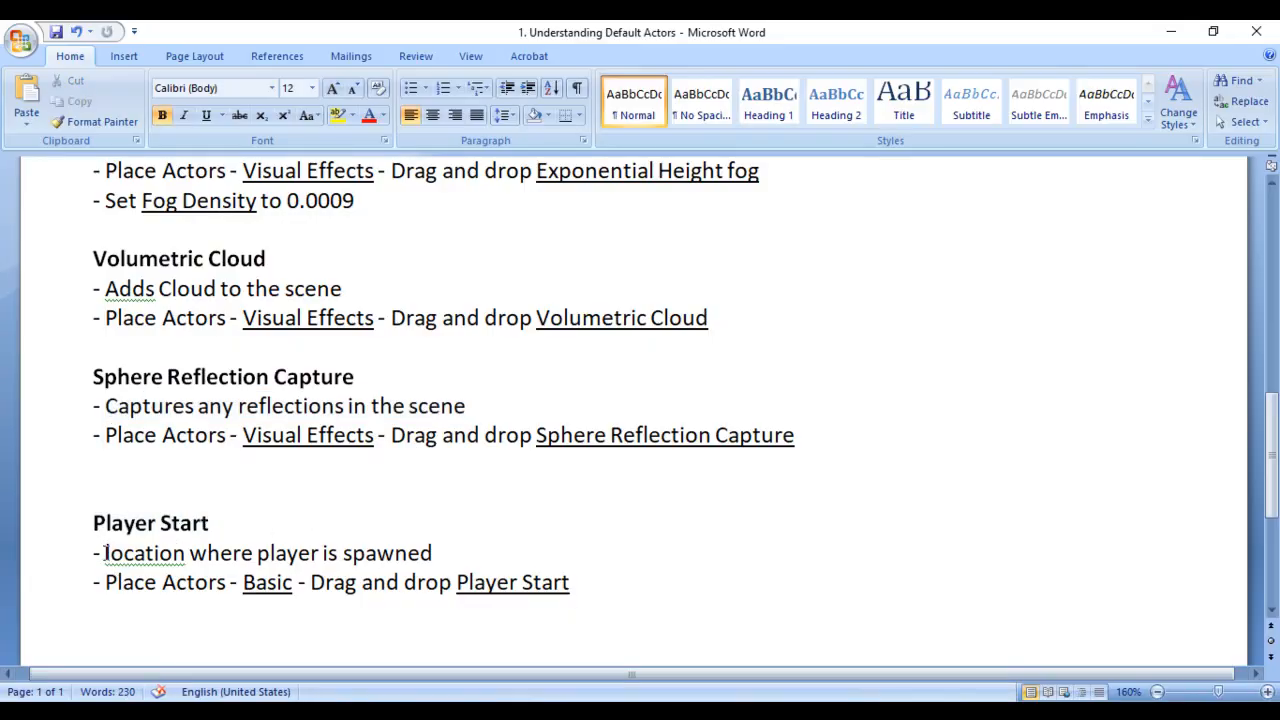
{"action": "left_click_drag", "start_coordinate": [105, 553], "coordinate": [468, 548]}
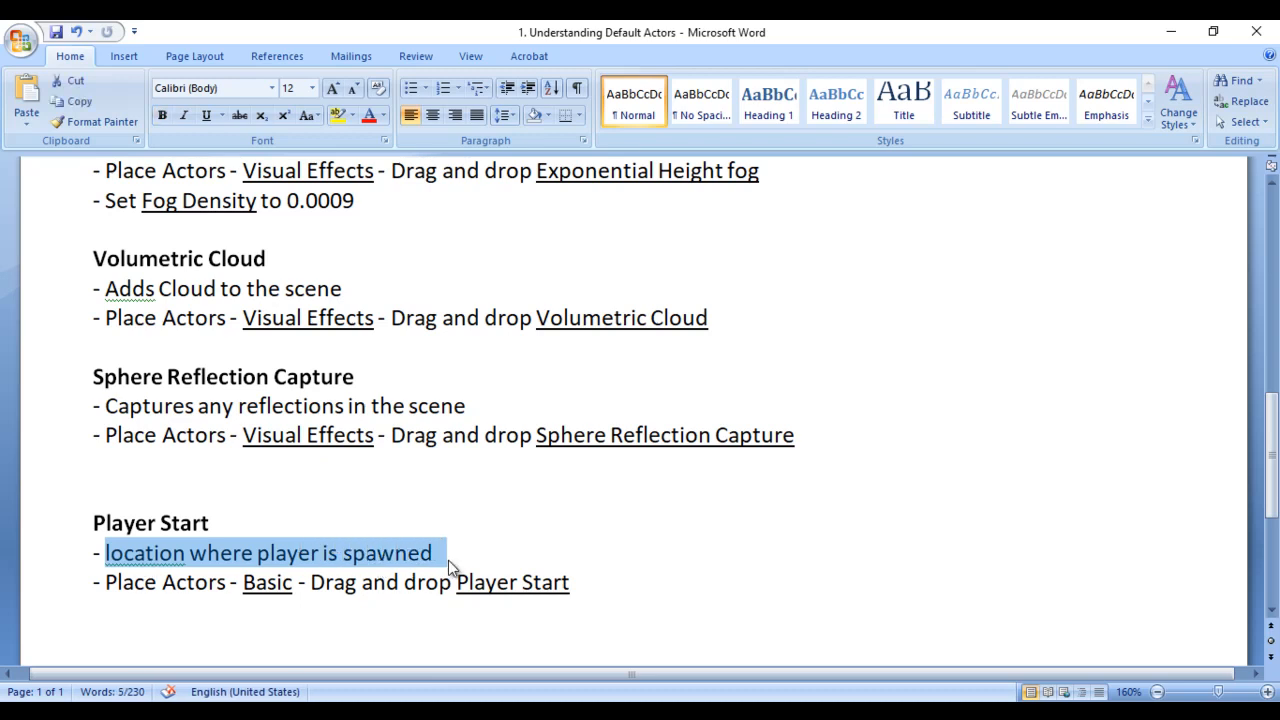
- Switch back to Unreal Engine, play the level to check where the character spawns, and stop the simulation
{"action": "key", "text": "alt+Tab"}
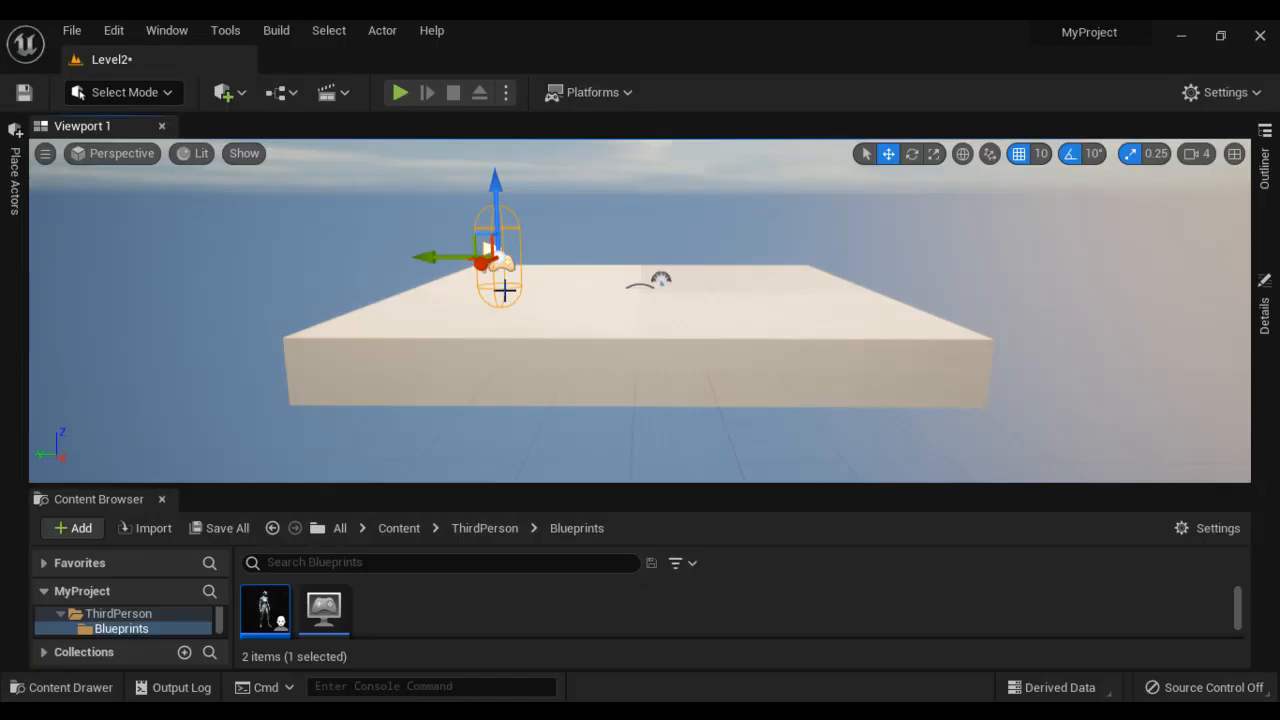
{"action": "left_click_drag", "start_coordinate": [559, 309], "coordinate": [433, 426], "text": "alt"}
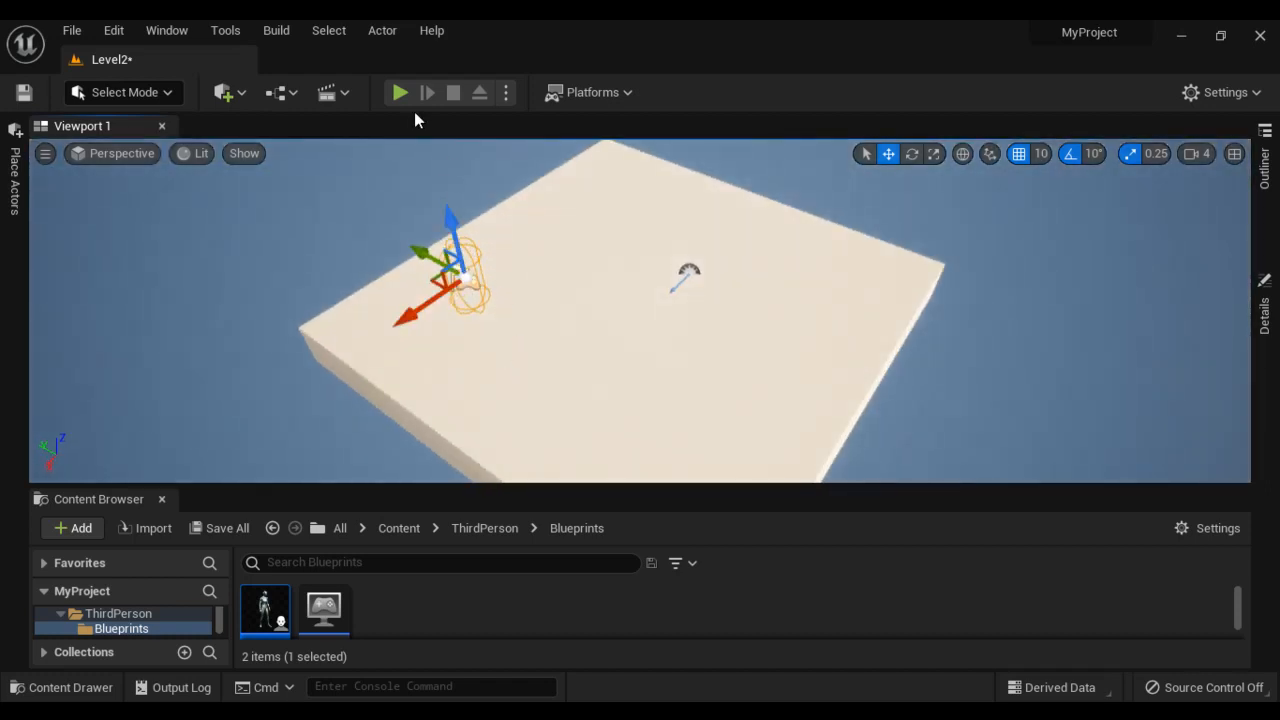
{"action": "left_click", "coordinate": [400, 90]}
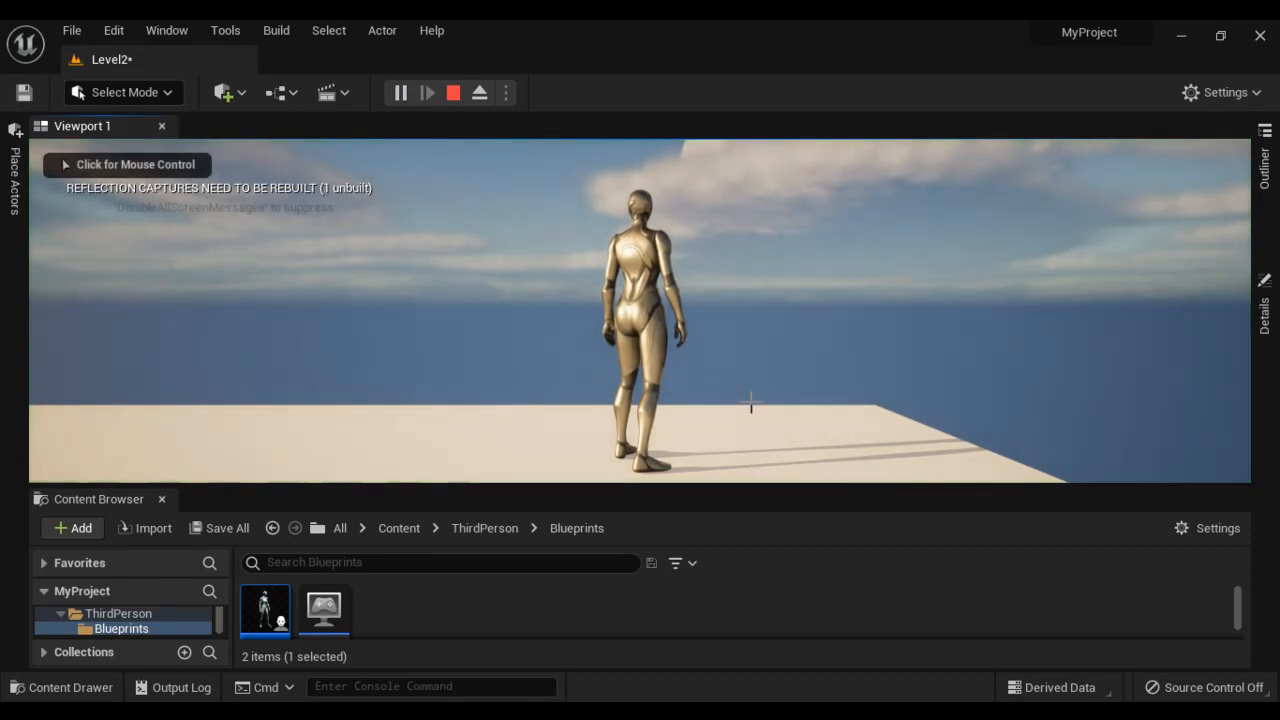
{"action": "left_click", "coordinate": [452, 92]}
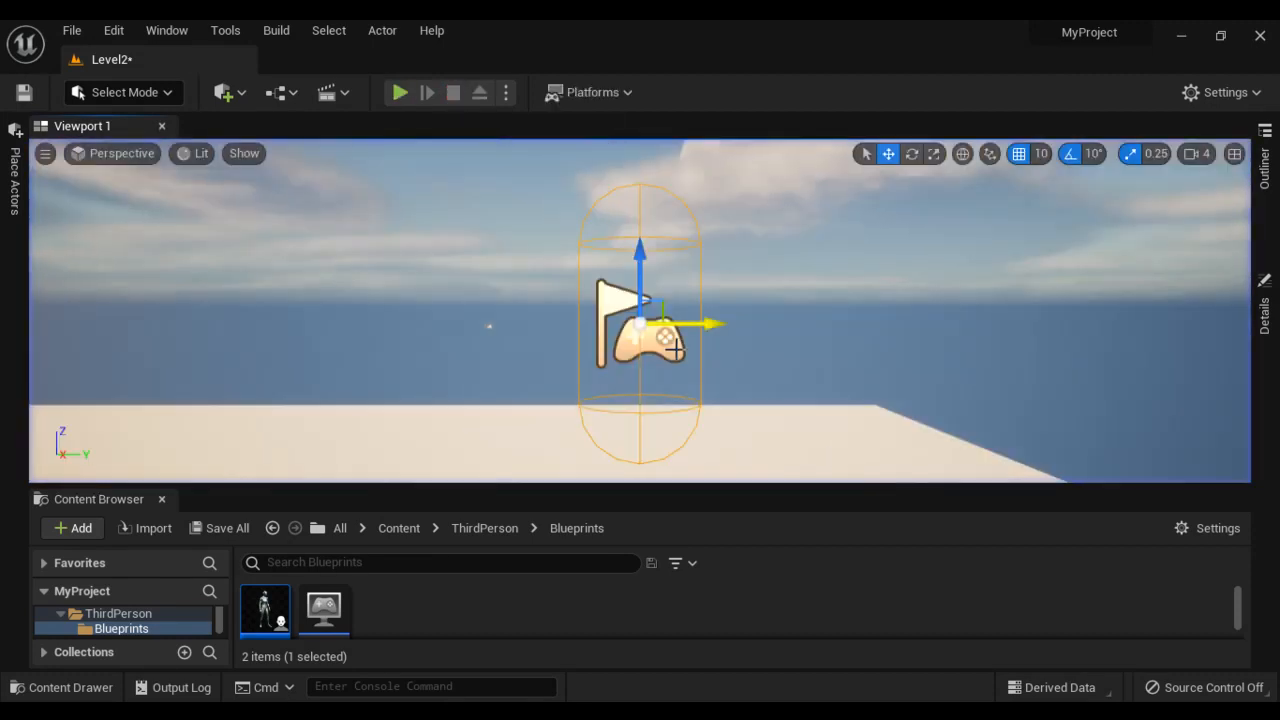
- Move the Player Start to the opposite end of the floor, near the middle of that edge
{"action": "right_click_drag", "start_coordinate": [729, 386], "coordinate": [700, 445]}
{"action": "left_click_drag", "start_coordinate": [700, 445], "coordinate": [634, 474], "text": "alt"}
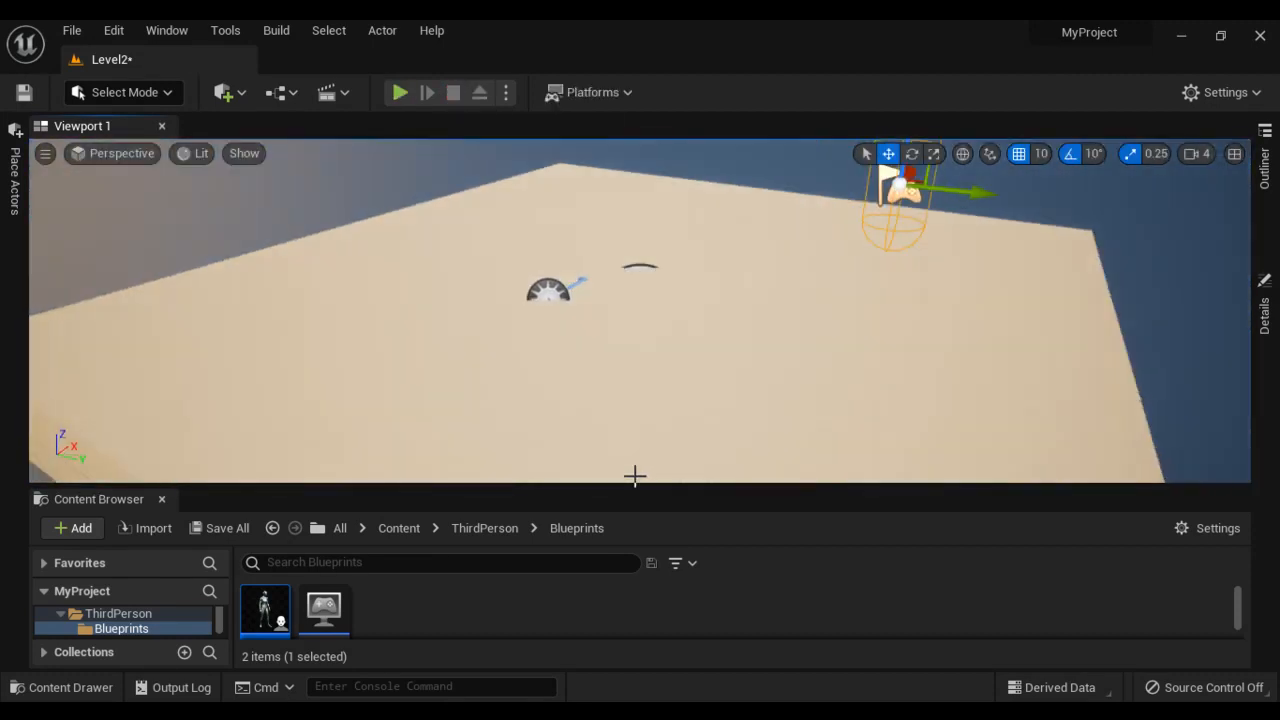
{"action": "scroll", "coordinate": [880, 282], "scroll_direction": "down", "scroll_amount": 5}
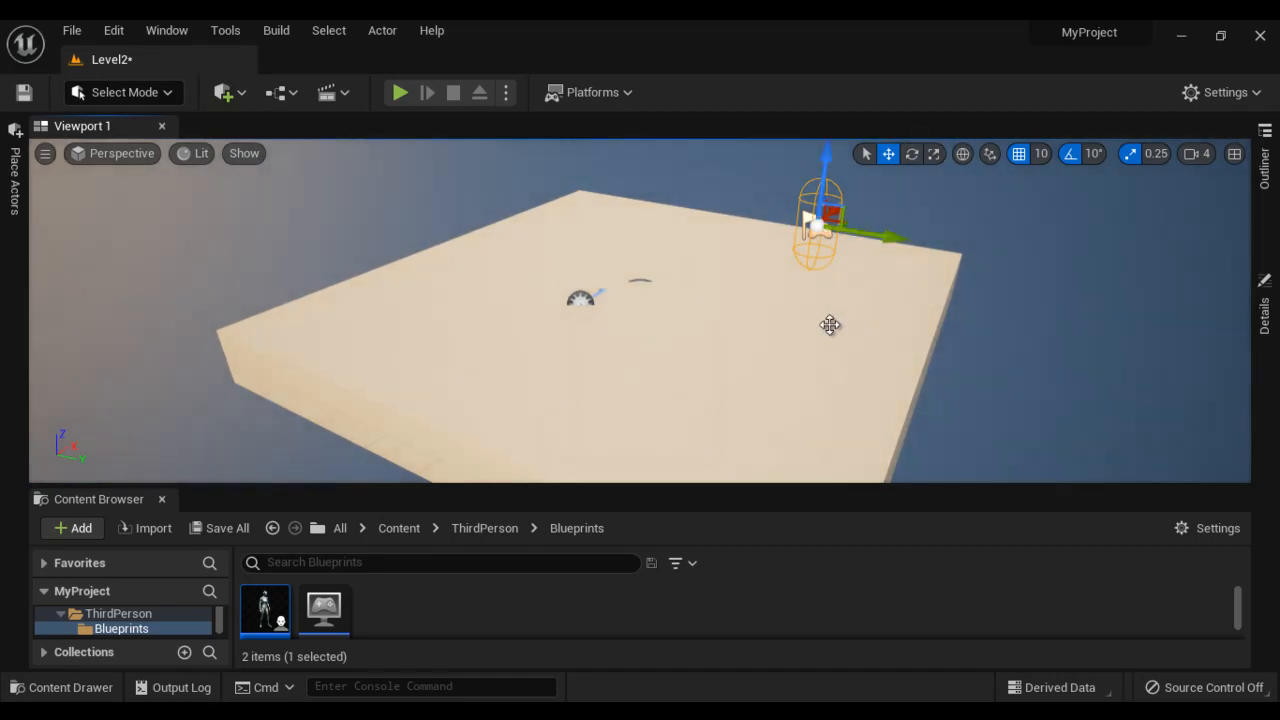
{"action": "left_click_drag", "start_coordinate": [831, 326], "coordinate": [522, 295], "text": "alt"}
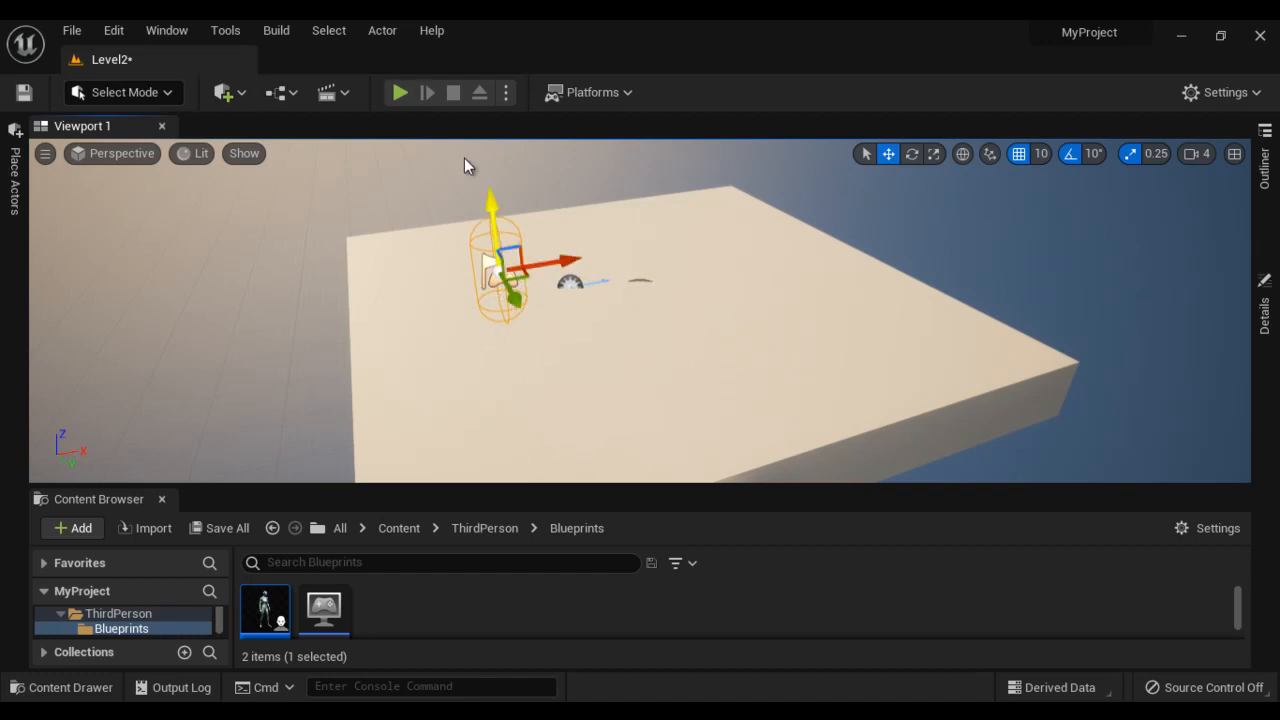
- Play the level, run and jump with the third-person character across the floor, and stop the simulation
{"action": "left_click", "coordinate": [401, 93]}
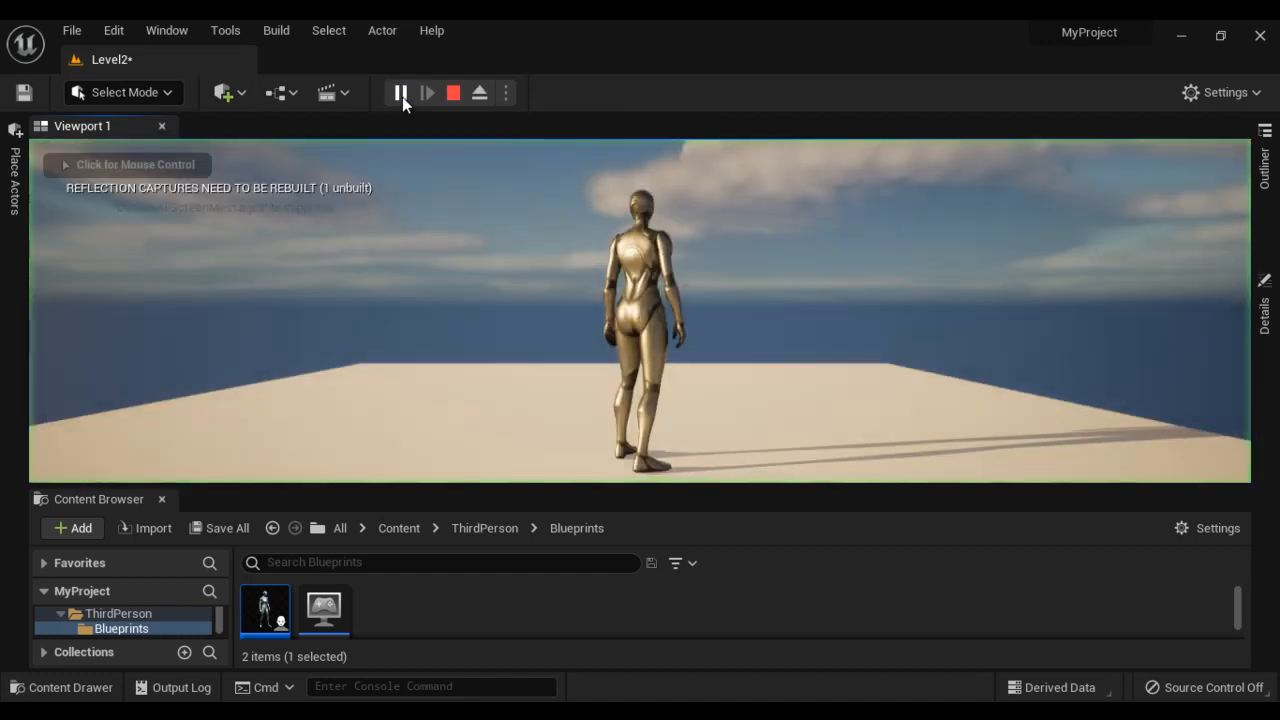
{"action": "left_click", "coordinate": [711, 428]}
{"action": "key", "text": "w"}
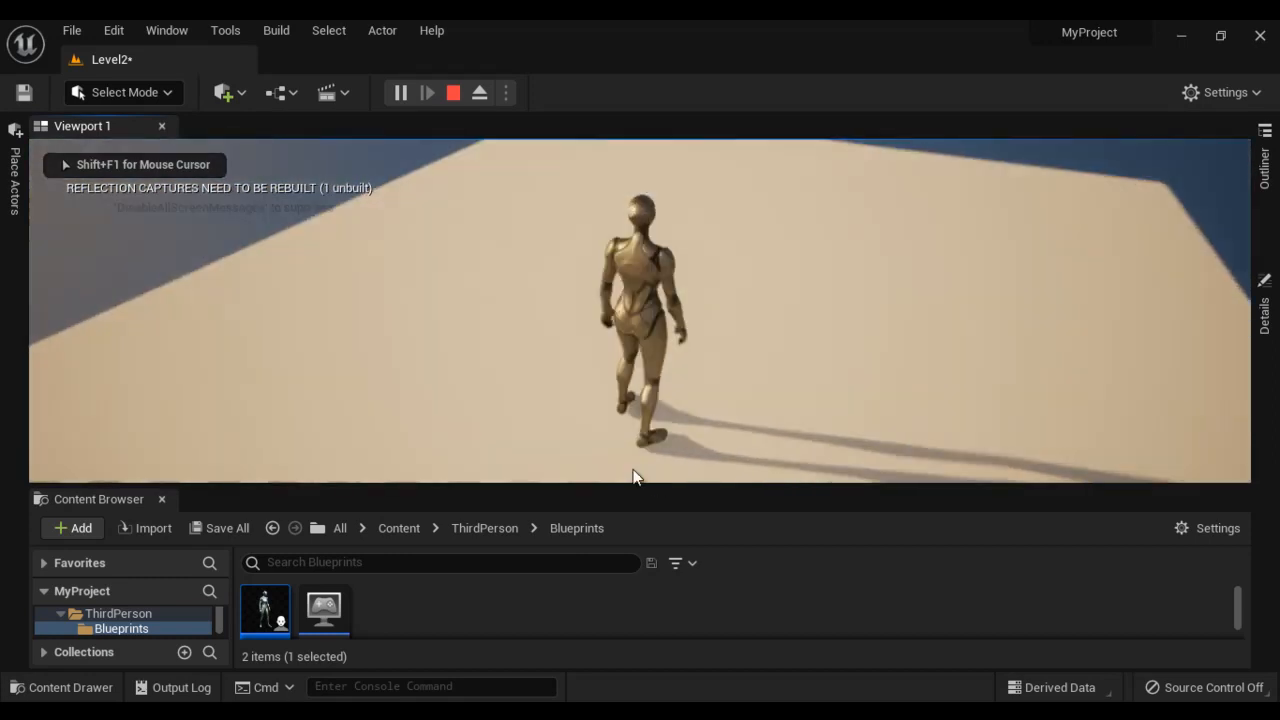
{"action": "key", "text": "space"}
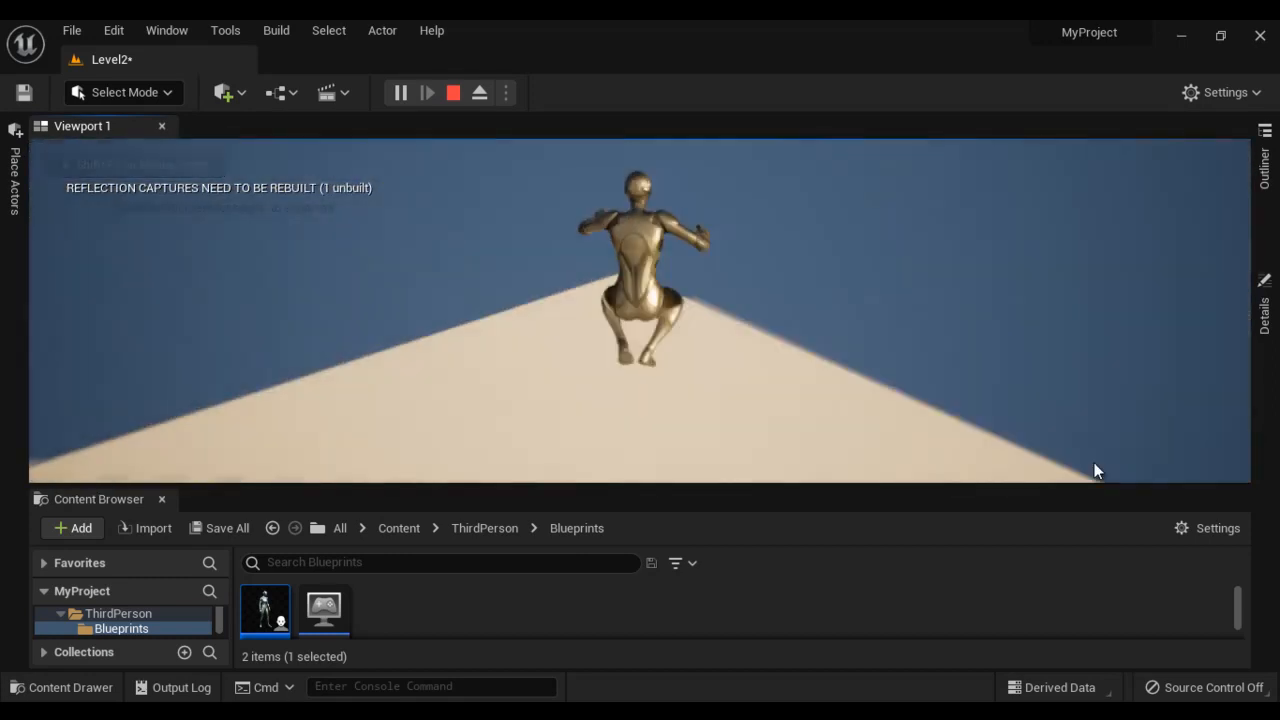
{"action": "key", "text": "w"}
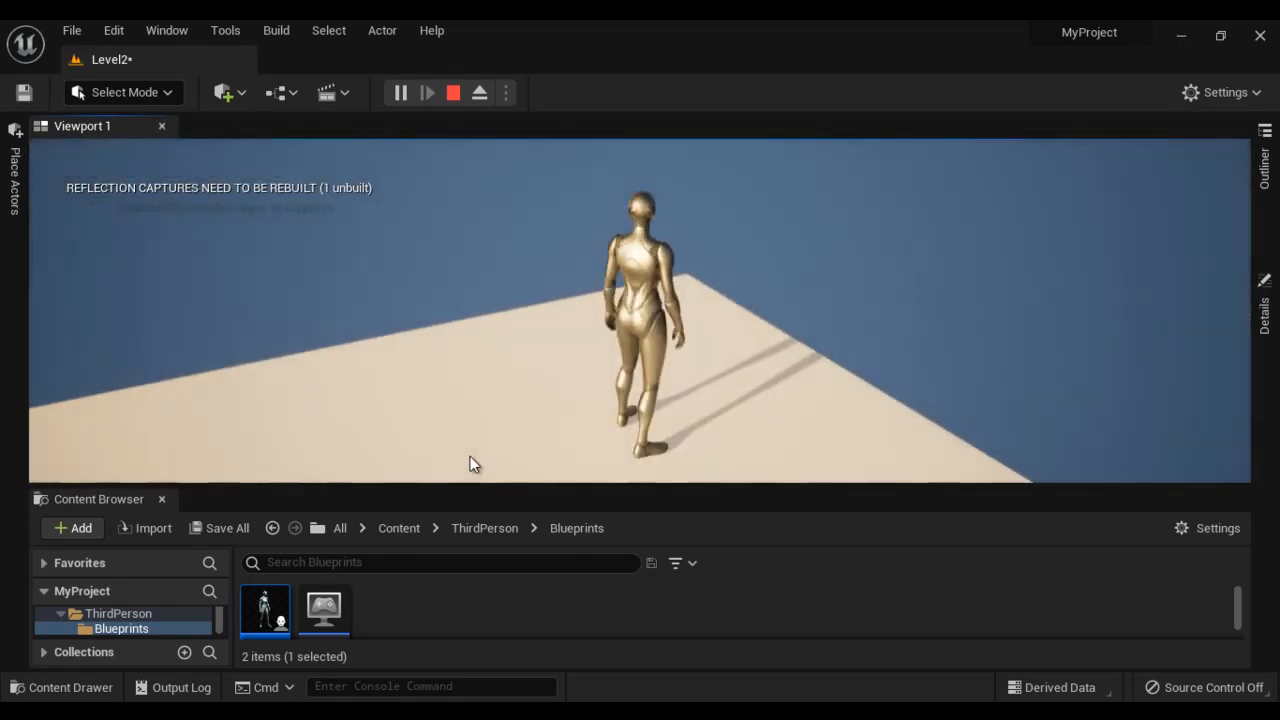
{"action": "key", "text": "Escape"}
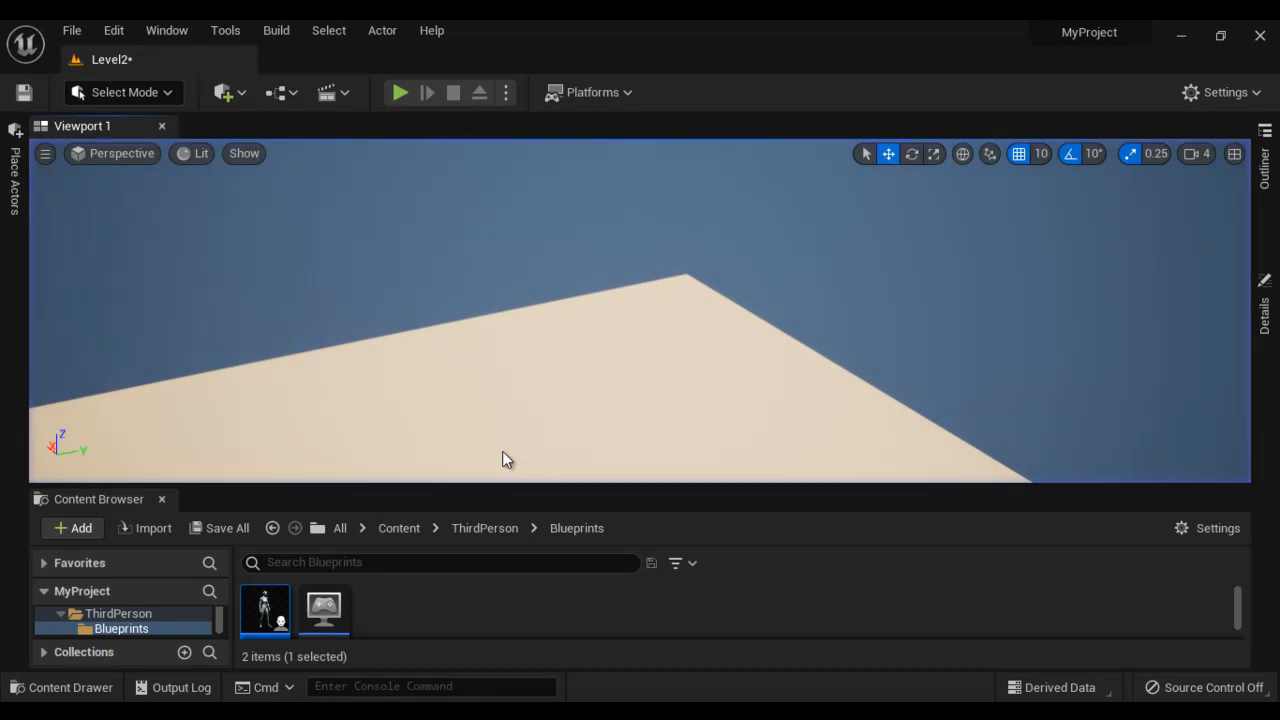
- Select the floor and focus the view on it, facing the sun with the placed actors in sight
{"action": "left_click", "coordinate": [1264, 165]}
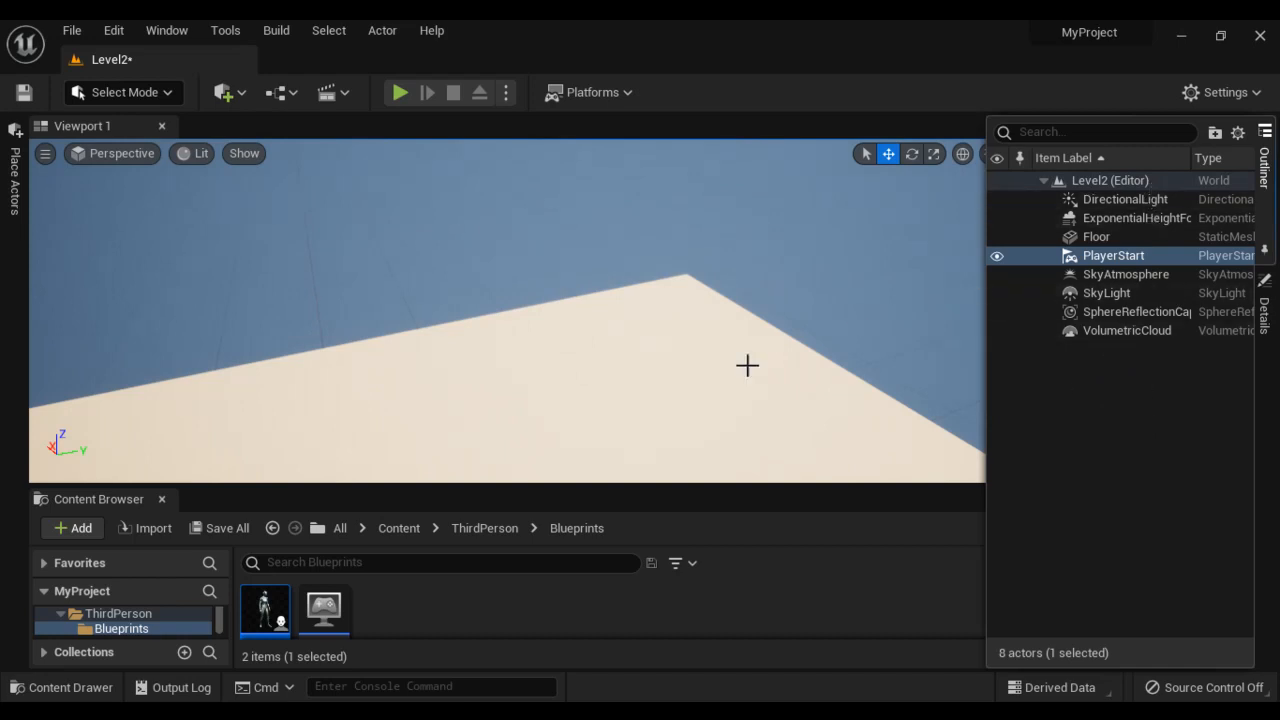
{"action": "left_click", "coordinate": [706, 413]}
{"action": "key", "text": "f"}
{"action": "left_click_drag", "start_coordinate": [657, 389], "coordinate": [232, 331], "text": "alt"}
{"action": "left_click_drag", "start_coordinate": [889, 278], "coordinate": [813, 297], "text": "alt"}
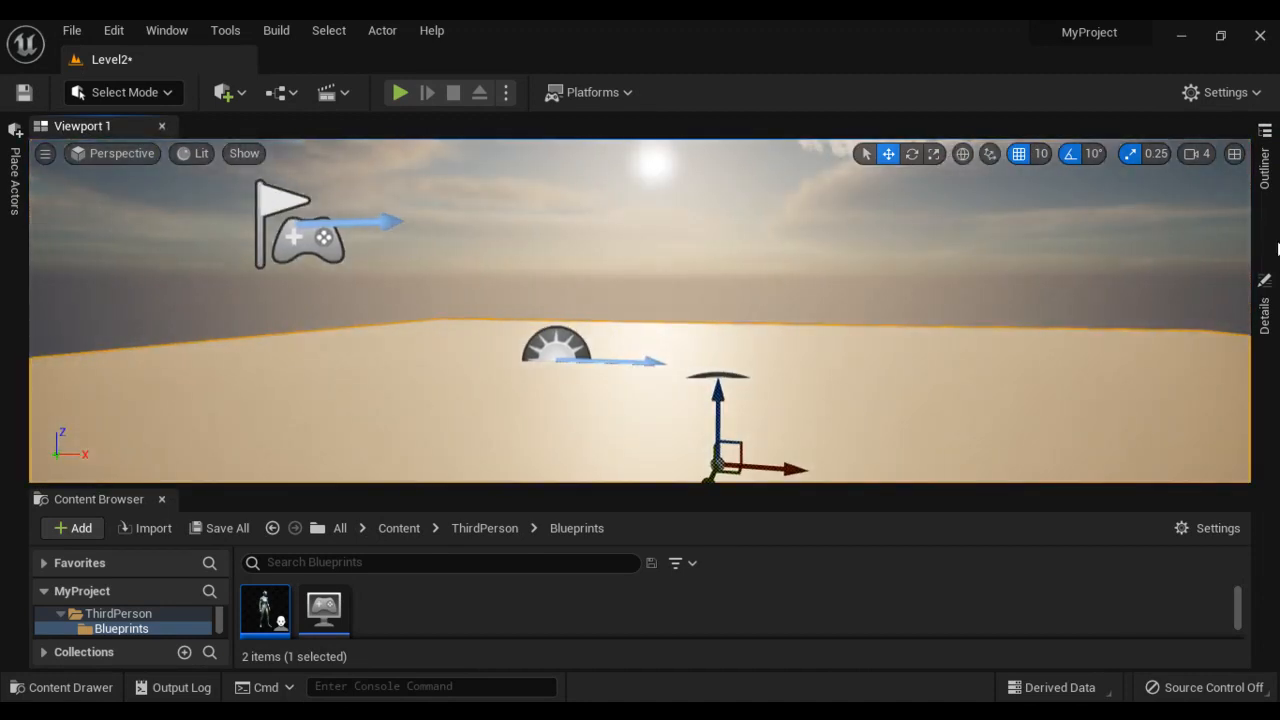
- Enable Use Temperature on the DirectionalLight and lower its temperature to about 3924.8 for a warmer light
{"action": "left_click", "coordinate": [1265, 168]}
{"action": "left_click", "coordinate": [1130, 199]}
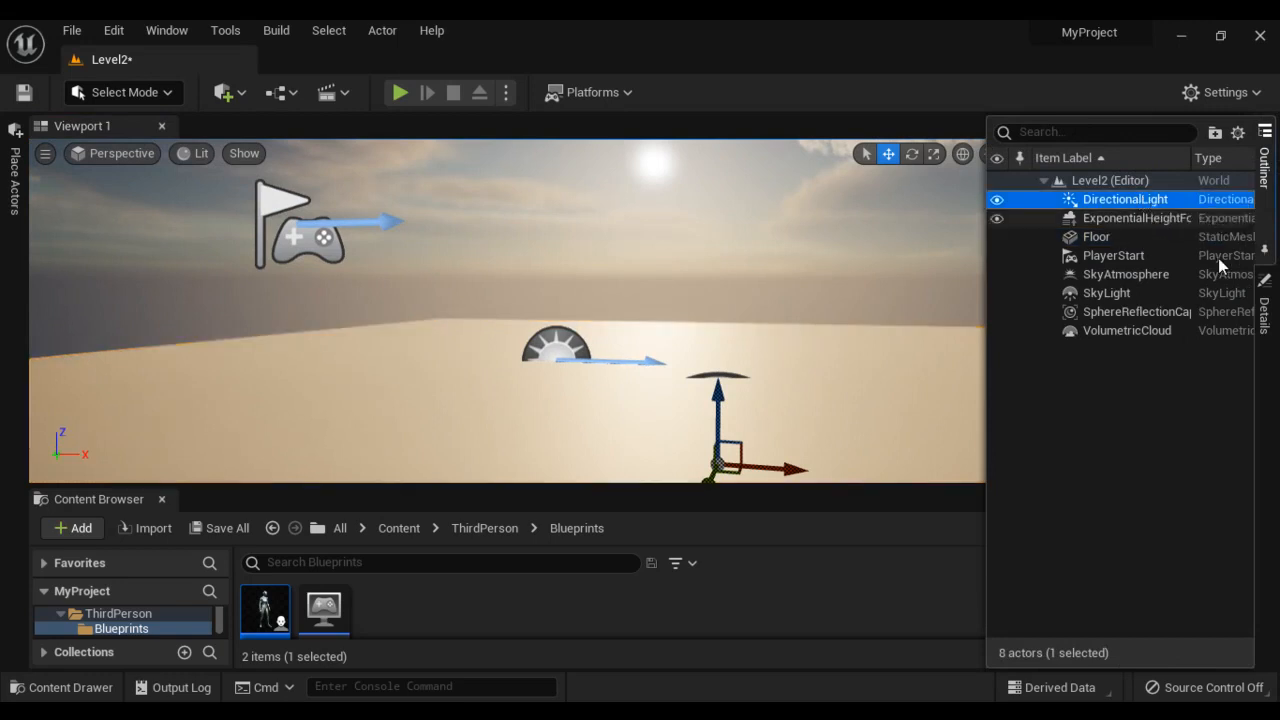
{"action": "left_click", "coordinate": [1268, 314]}
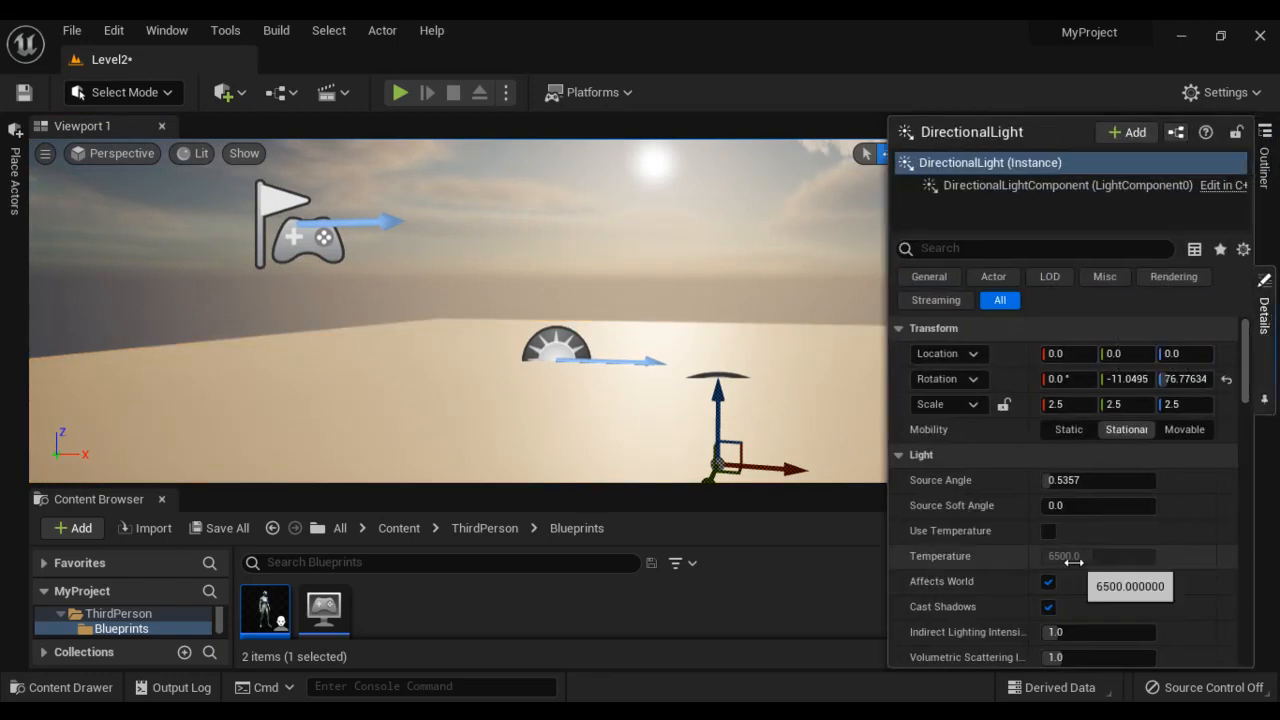
{"action": "scroll", "coordinate": [1045, 565], "scroll_direction": "down", "scroll_amount": 2}
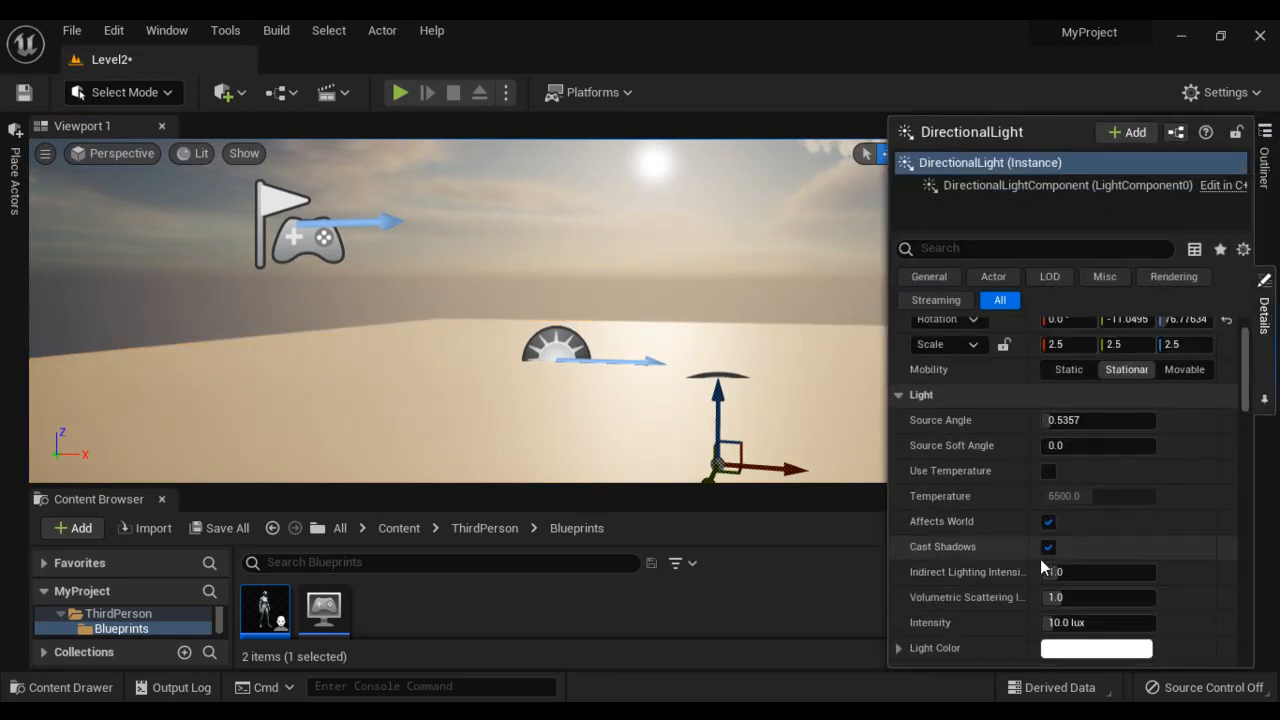
{"action": "left_click", "coordinate": [1048, 471]}
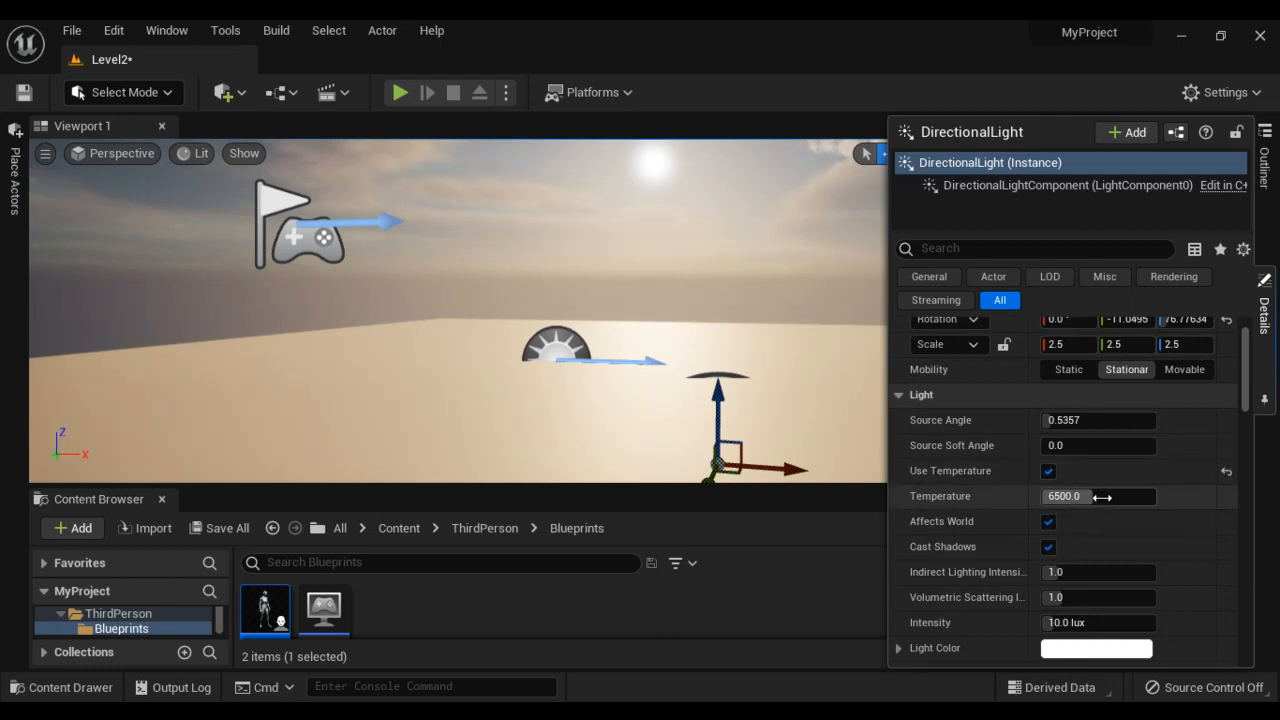
{"action": "left_click_drag", "start_coordinate": [1101, 497], "coordinate": [1154, 508]}
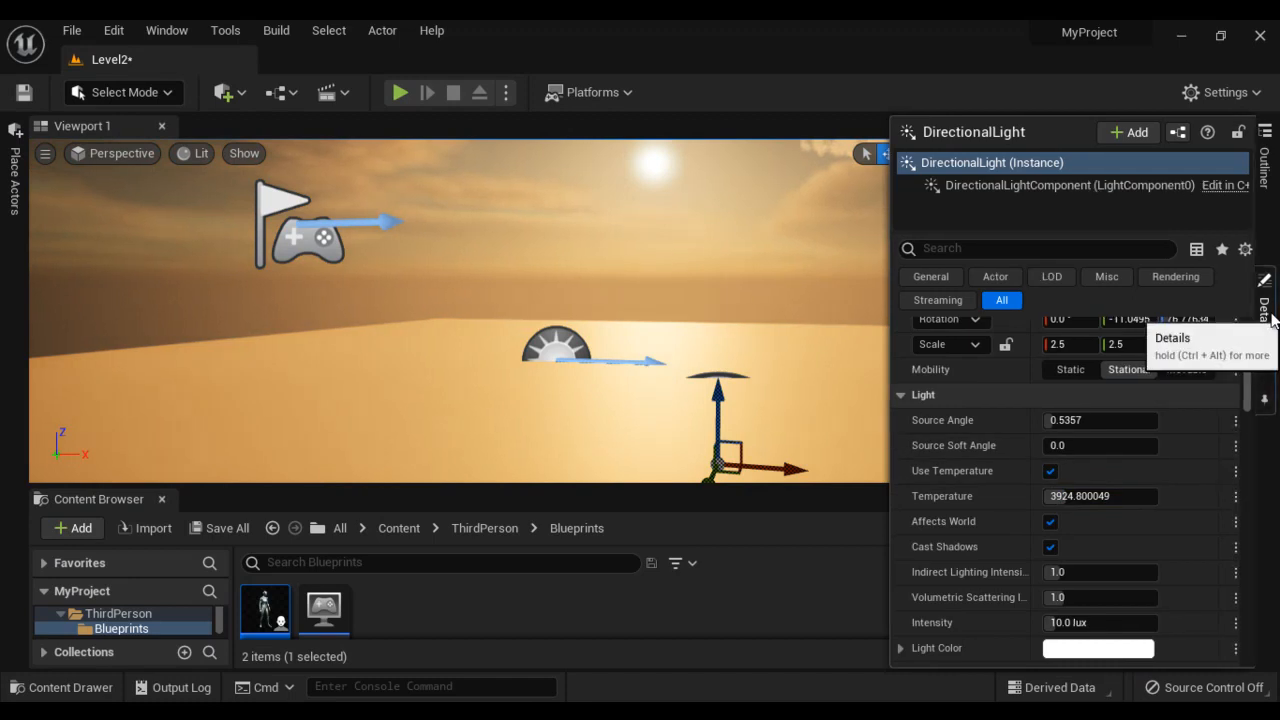
{"action": "left_click", "coordinate": [1265, 310]}
{"action": "scroll", "coordinate": [801, 351], "scroll_direction": "down", "scroll_amount": 3}
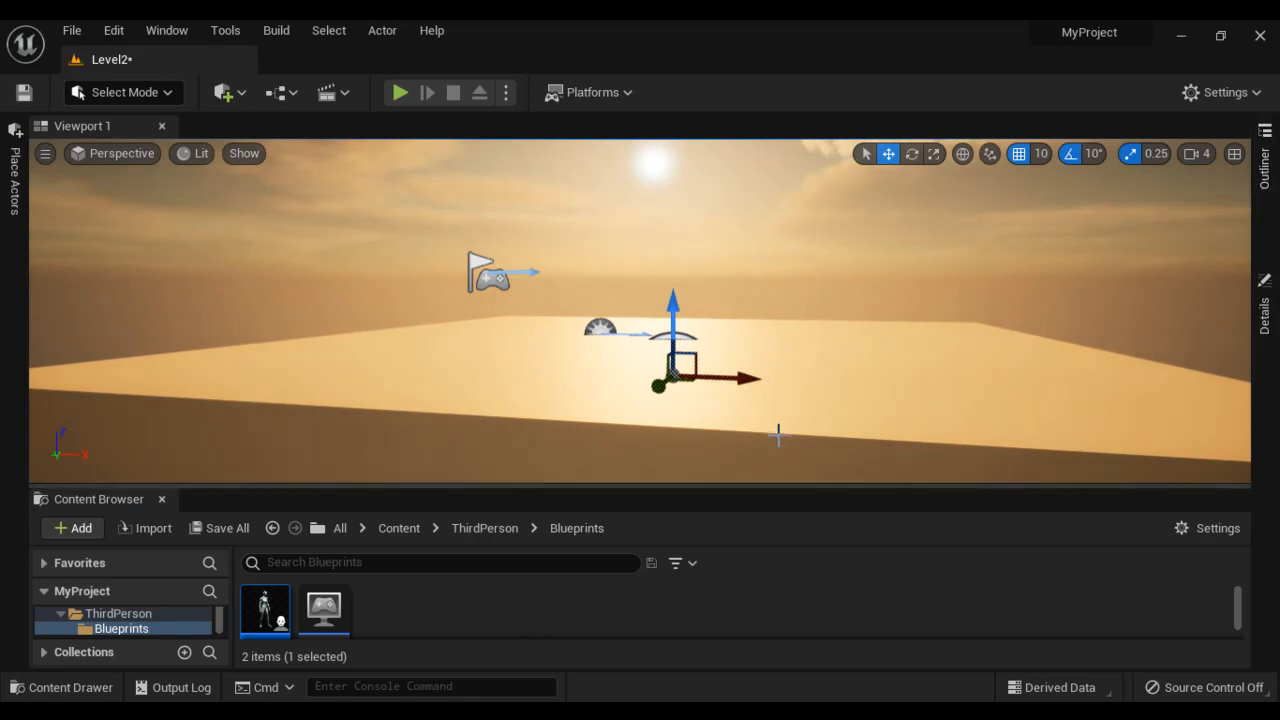
- Review the Level2 actor list and the default actor notes in Word, minimizing both windows
{"action": "left_click", "coordinate": [1263, 185]}
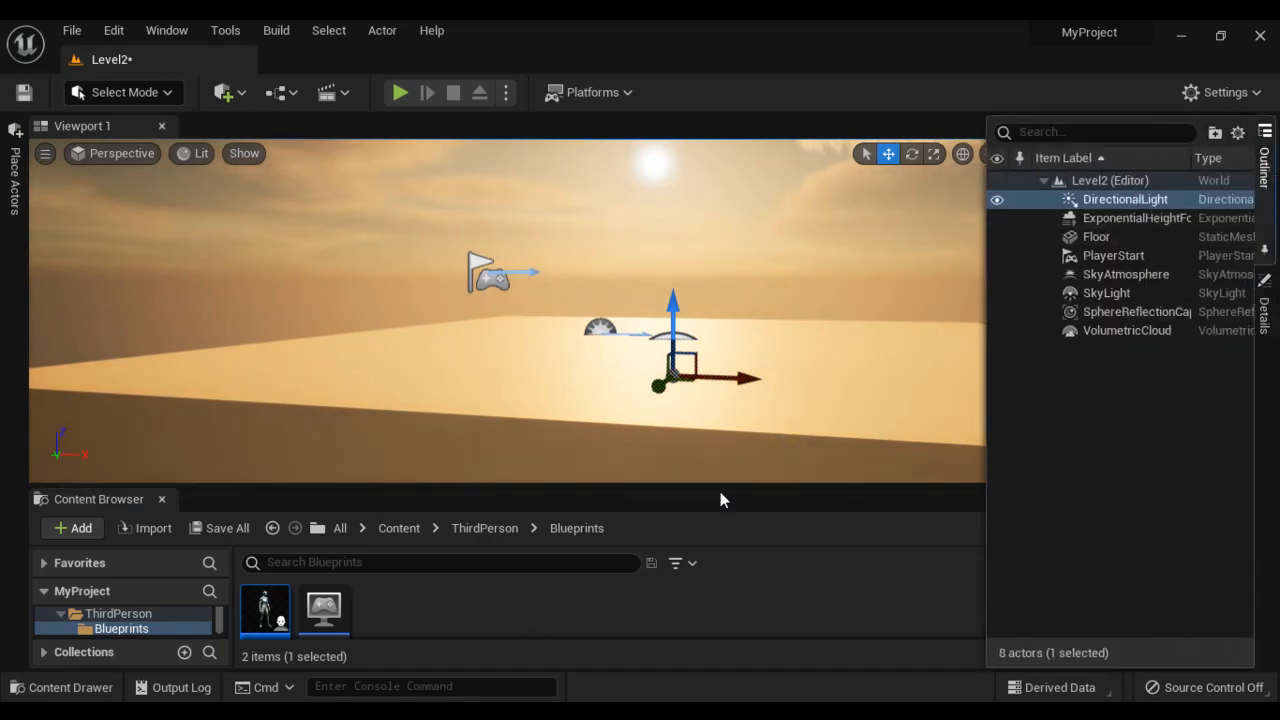
{"action": "left_click", "coordinate": [1183, 35]}
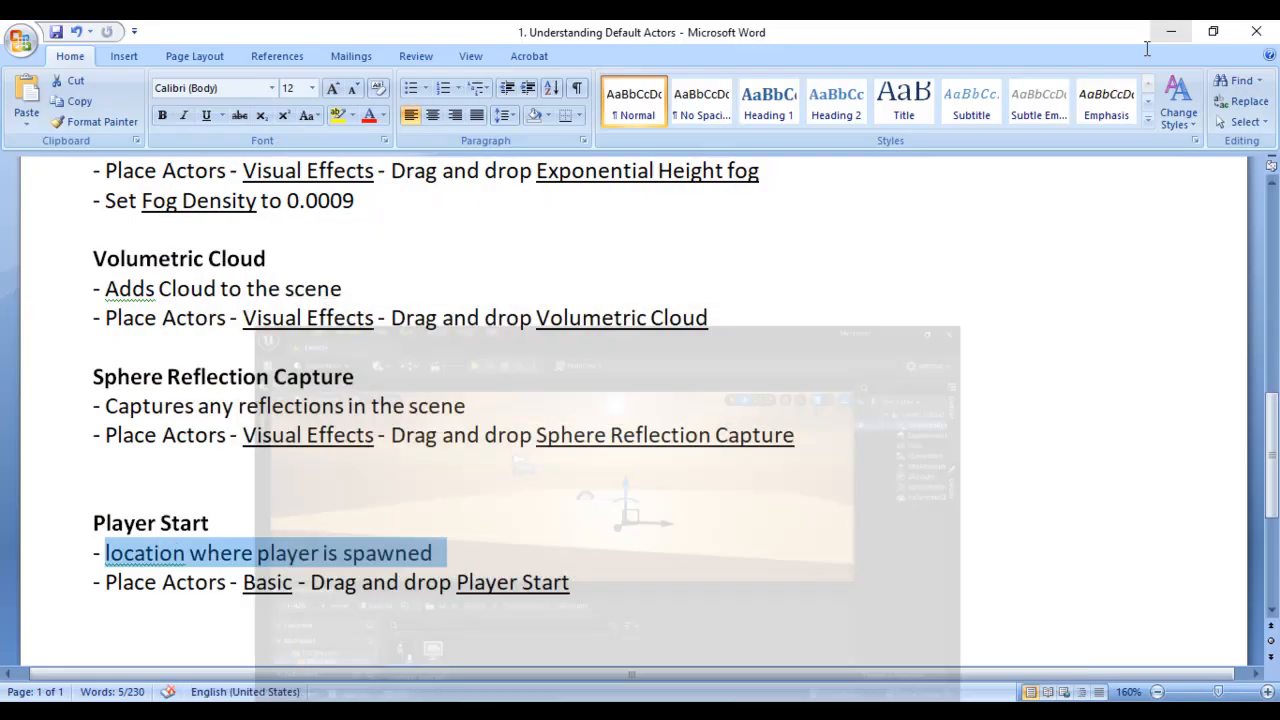
{"action": "scroll", "coordinate": [838, 449], "scroll_direction": "up", "scroll_amount": 8}
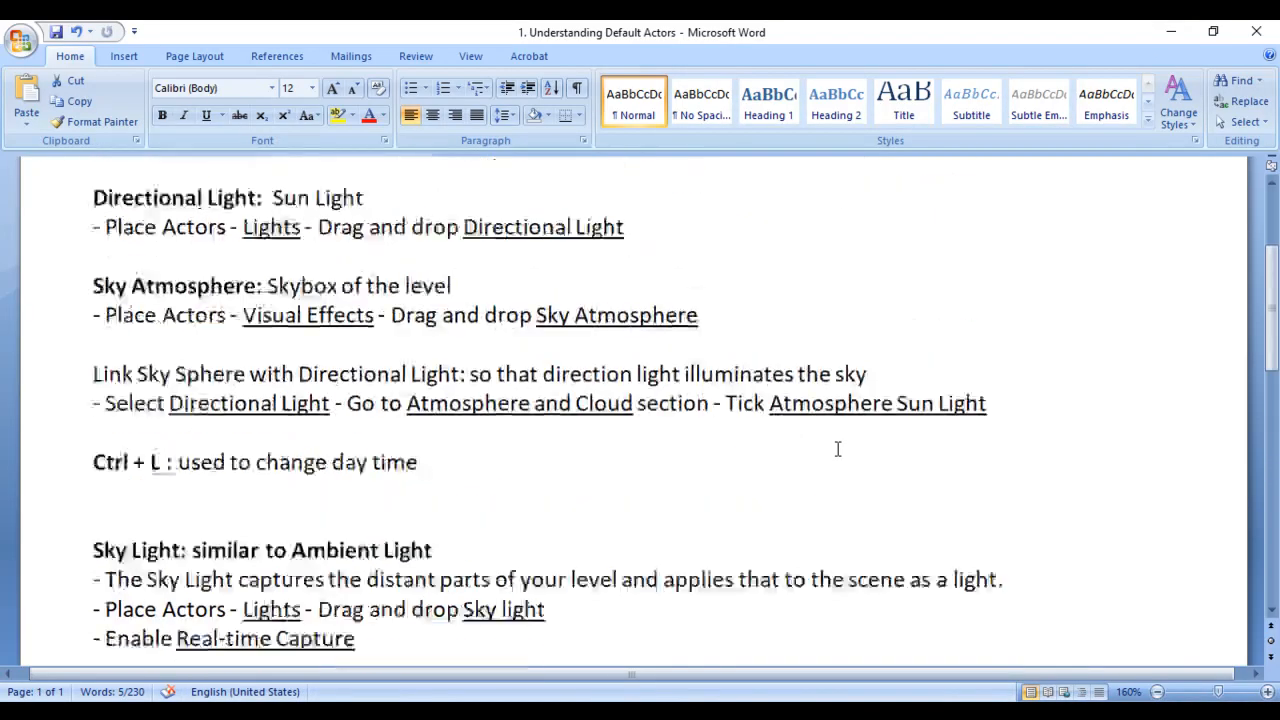
{"action": "left_click", "coordinate": [1171, 32]}
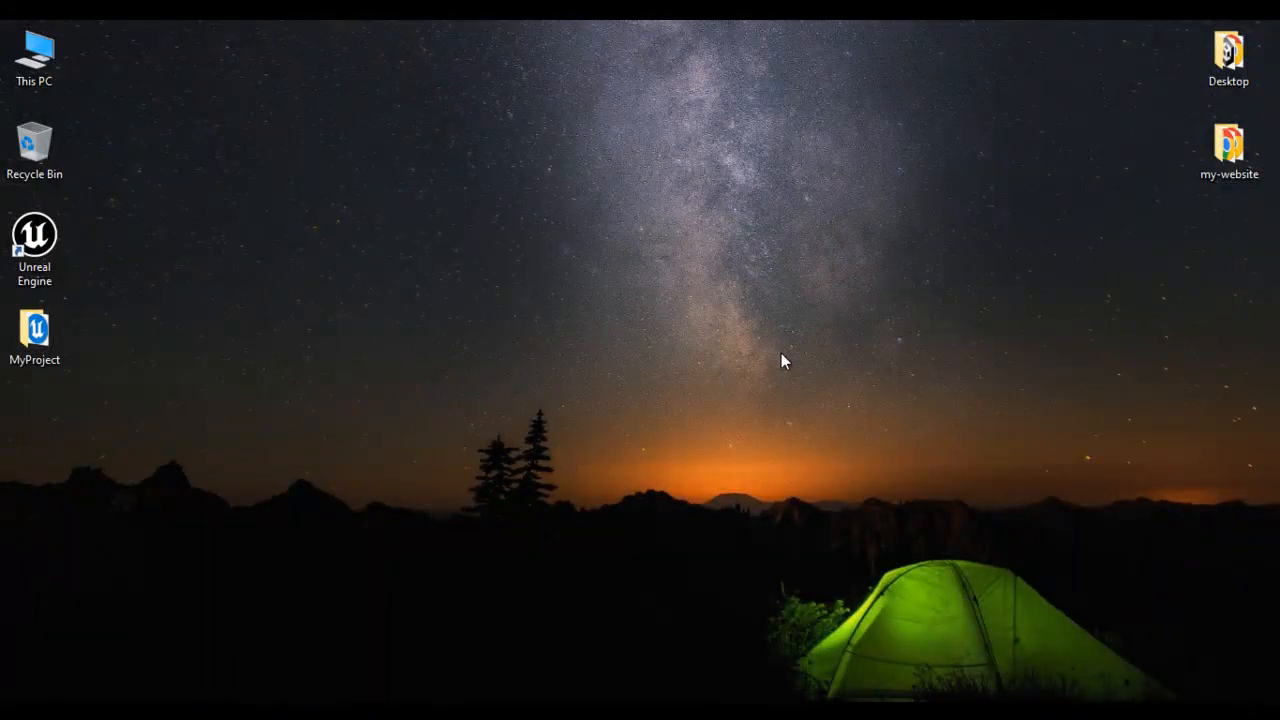